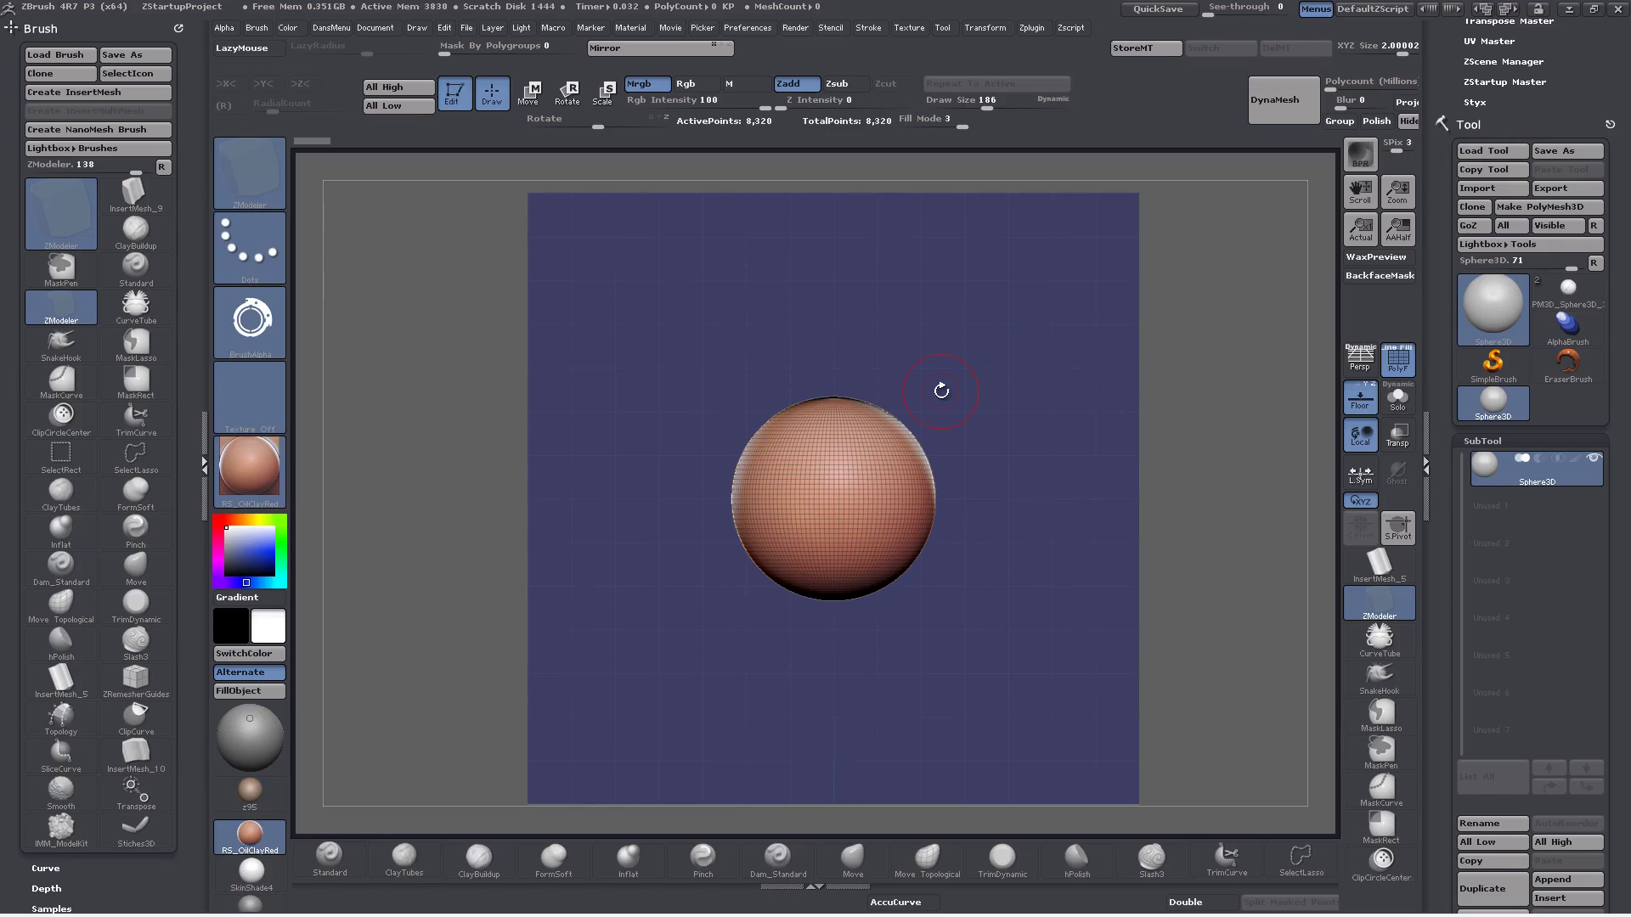
# Hide the tray of brushes and turn off the floor grid around the sphere
pyautogui.click(204, 466)
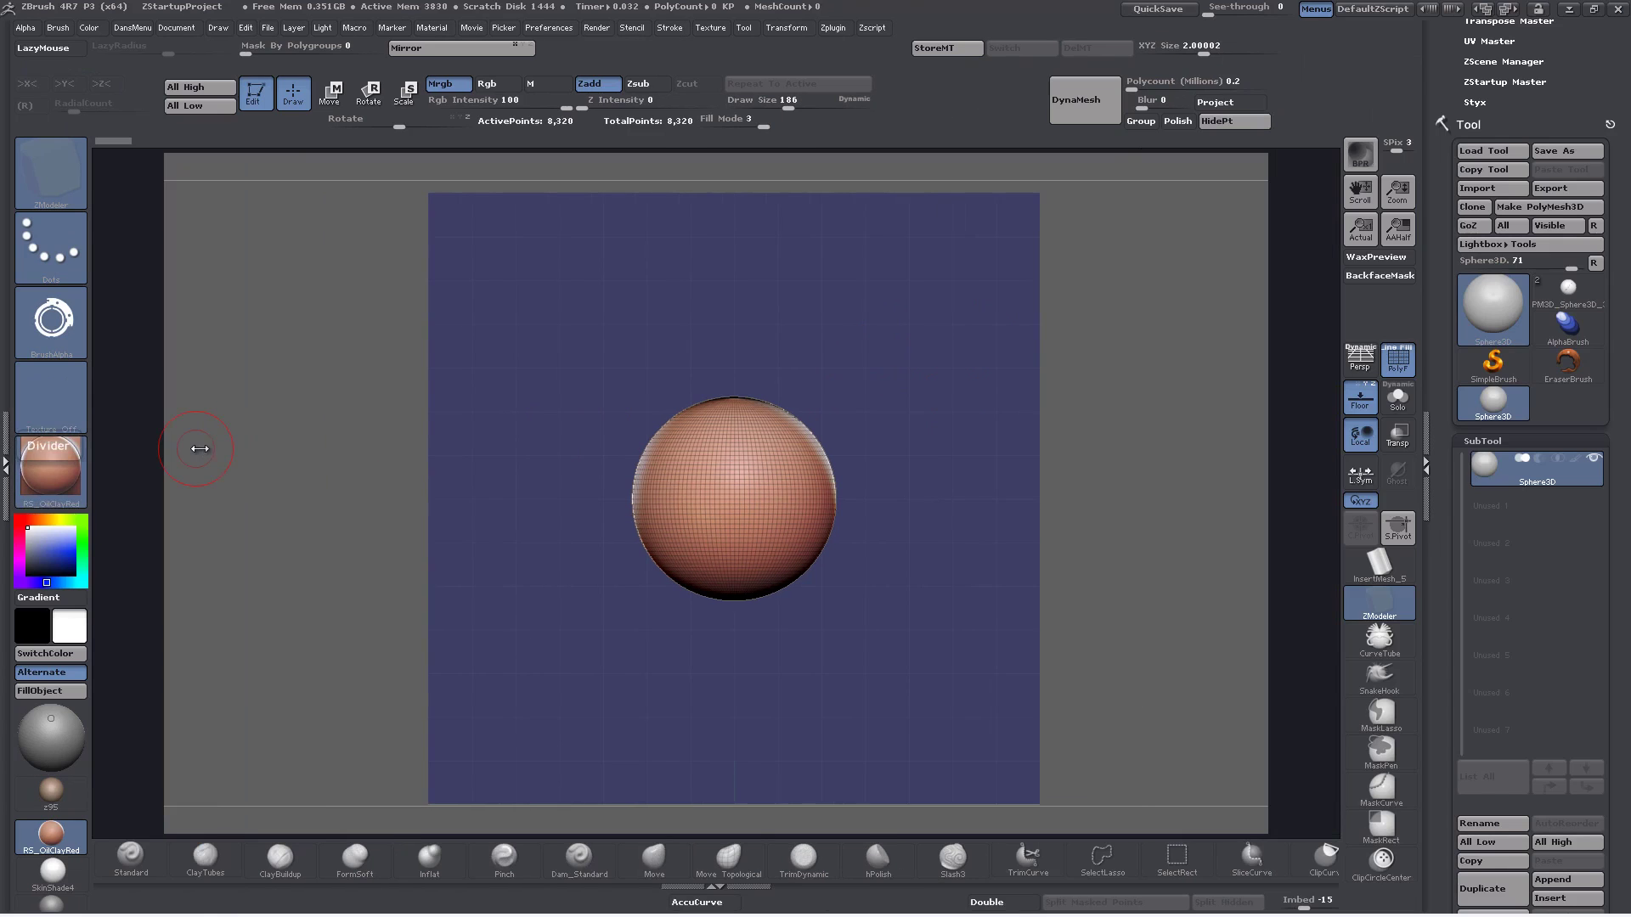
pyautogui.moveTo(738, 400); pyautogui.dragTo(744, 461, button='right')
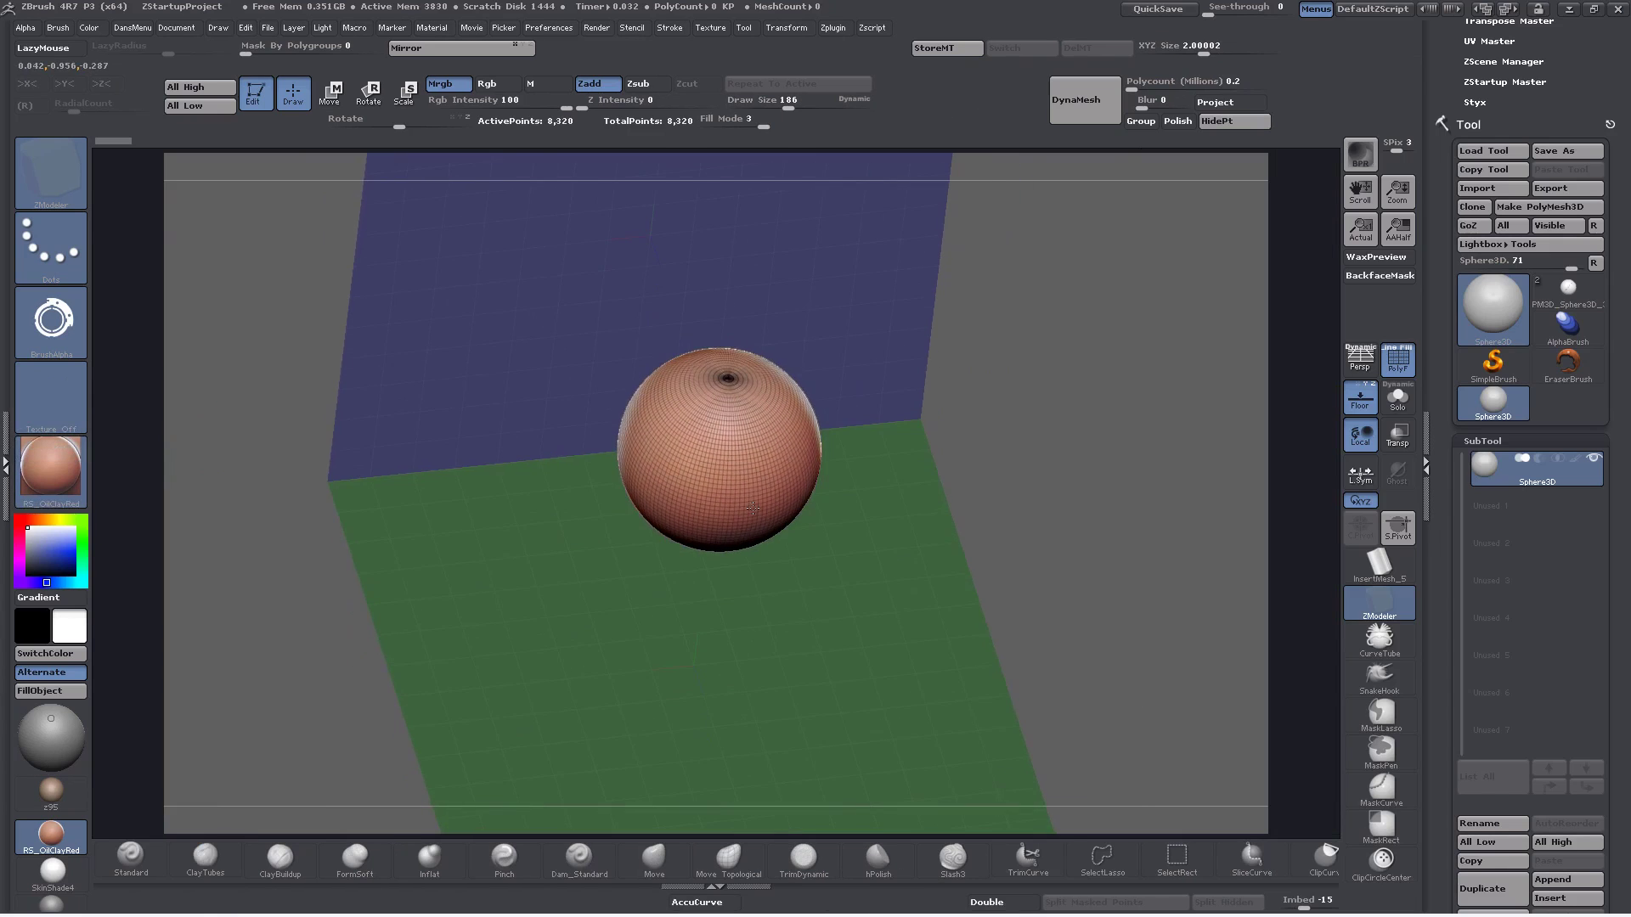
pyautogui.keyDown('ctrl'); pyautogui.moveTo(726, 392); pyautogui.dragTo(904, 446, button='right'); pyautogui.keyUp('ctrl')
pyautogui.moveTo(903, 446)
pyautogui.mouseDown()
pyautogui.moveTo(793, 398)
pyautogui.moveTo(822, 493)
pyautogui.moveTo(883, 459)
pyautogui.mouseUp()
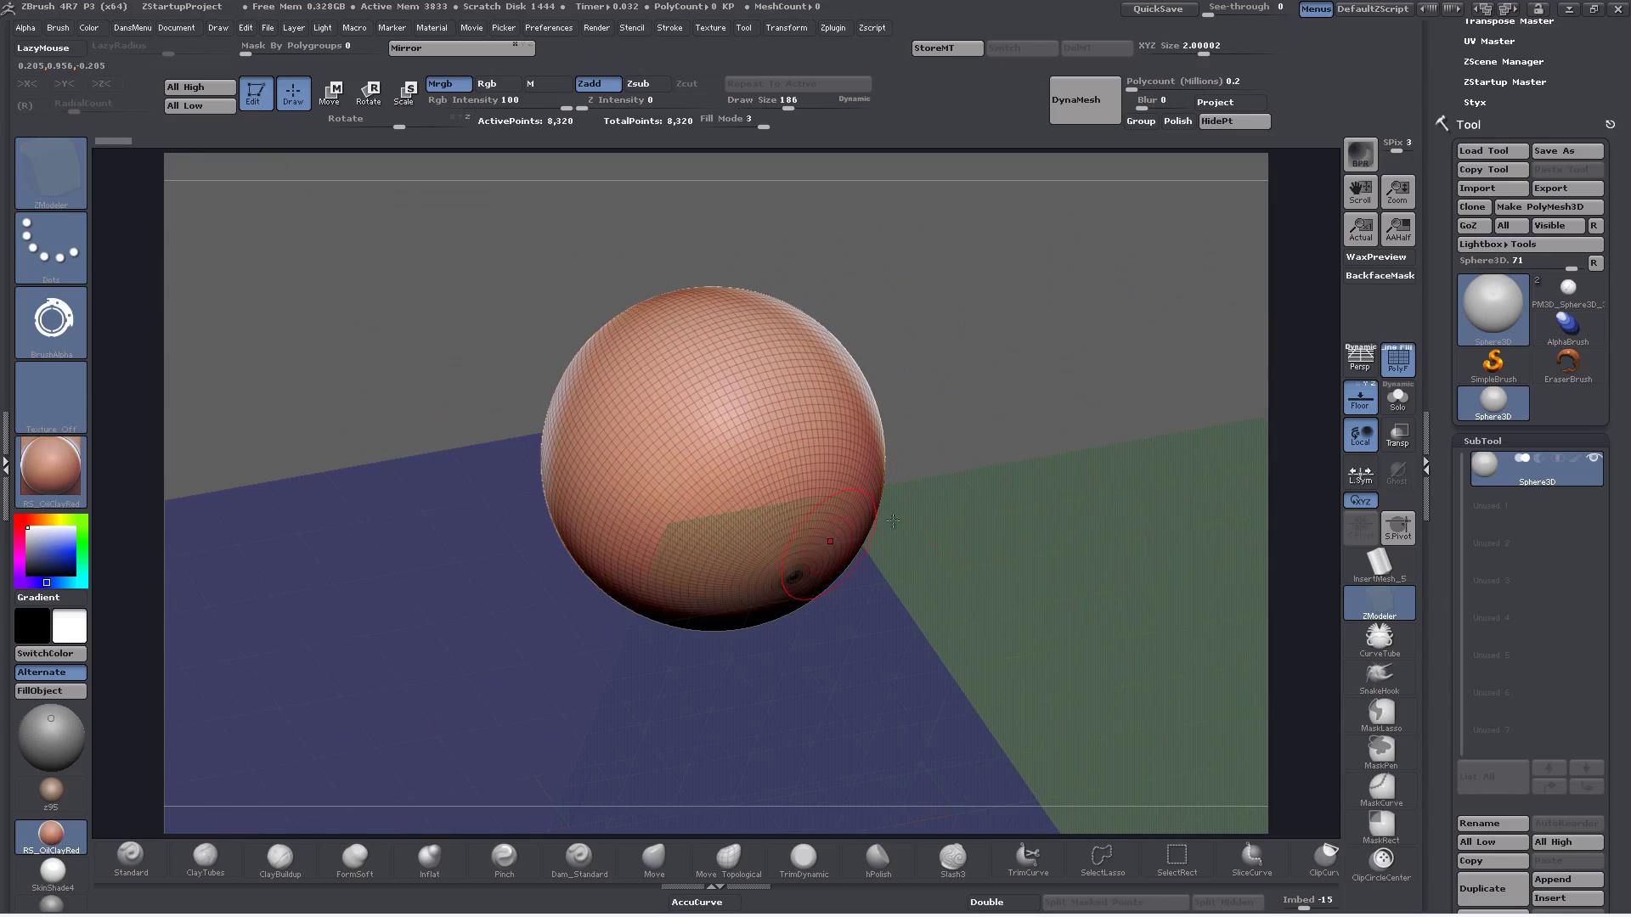
pyautogui.click(1360, 405)
# Convert the Sphere3D primitive into an editable PolyMesh3D
pyautogui.keyDown('alt'); pyautogui.moveTo(956, 595); pyautogui.dragTo(1108, 618); pyautogui.keyUp('alt')
pyautogui.moveTo(873, 549); pyautogui.dragTo(872, 496, button='right')
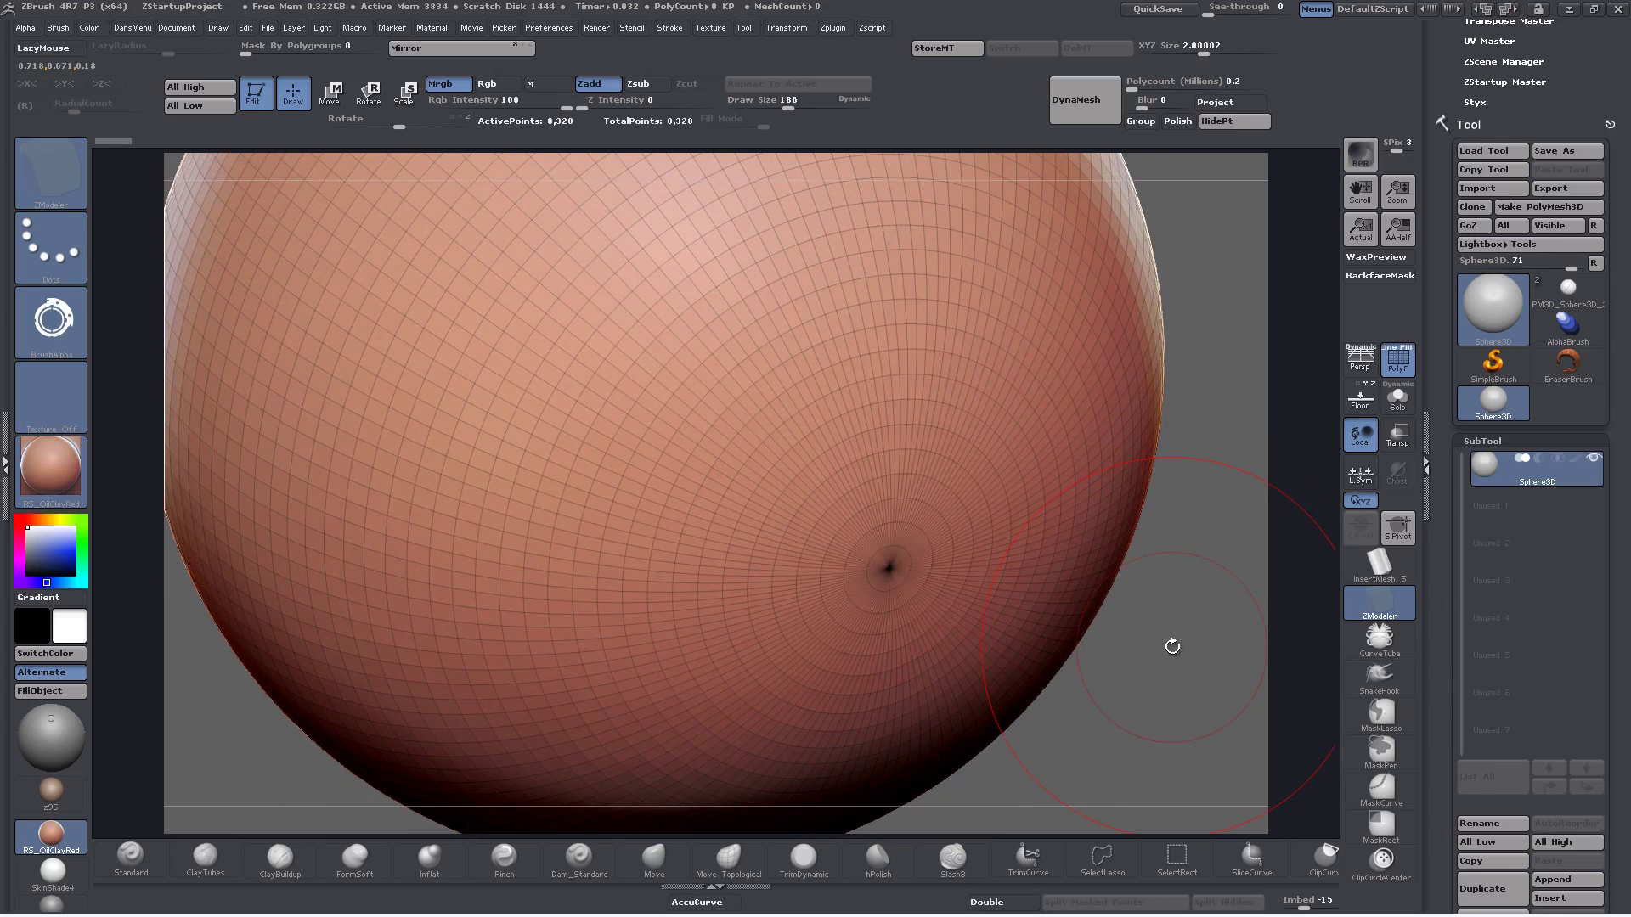
pyautogui.keyDown('alt'); pyautogui.moveTo(1173, 636); pyautogui.dragTo(1173, 619); pyautogui.keyUp('alt')
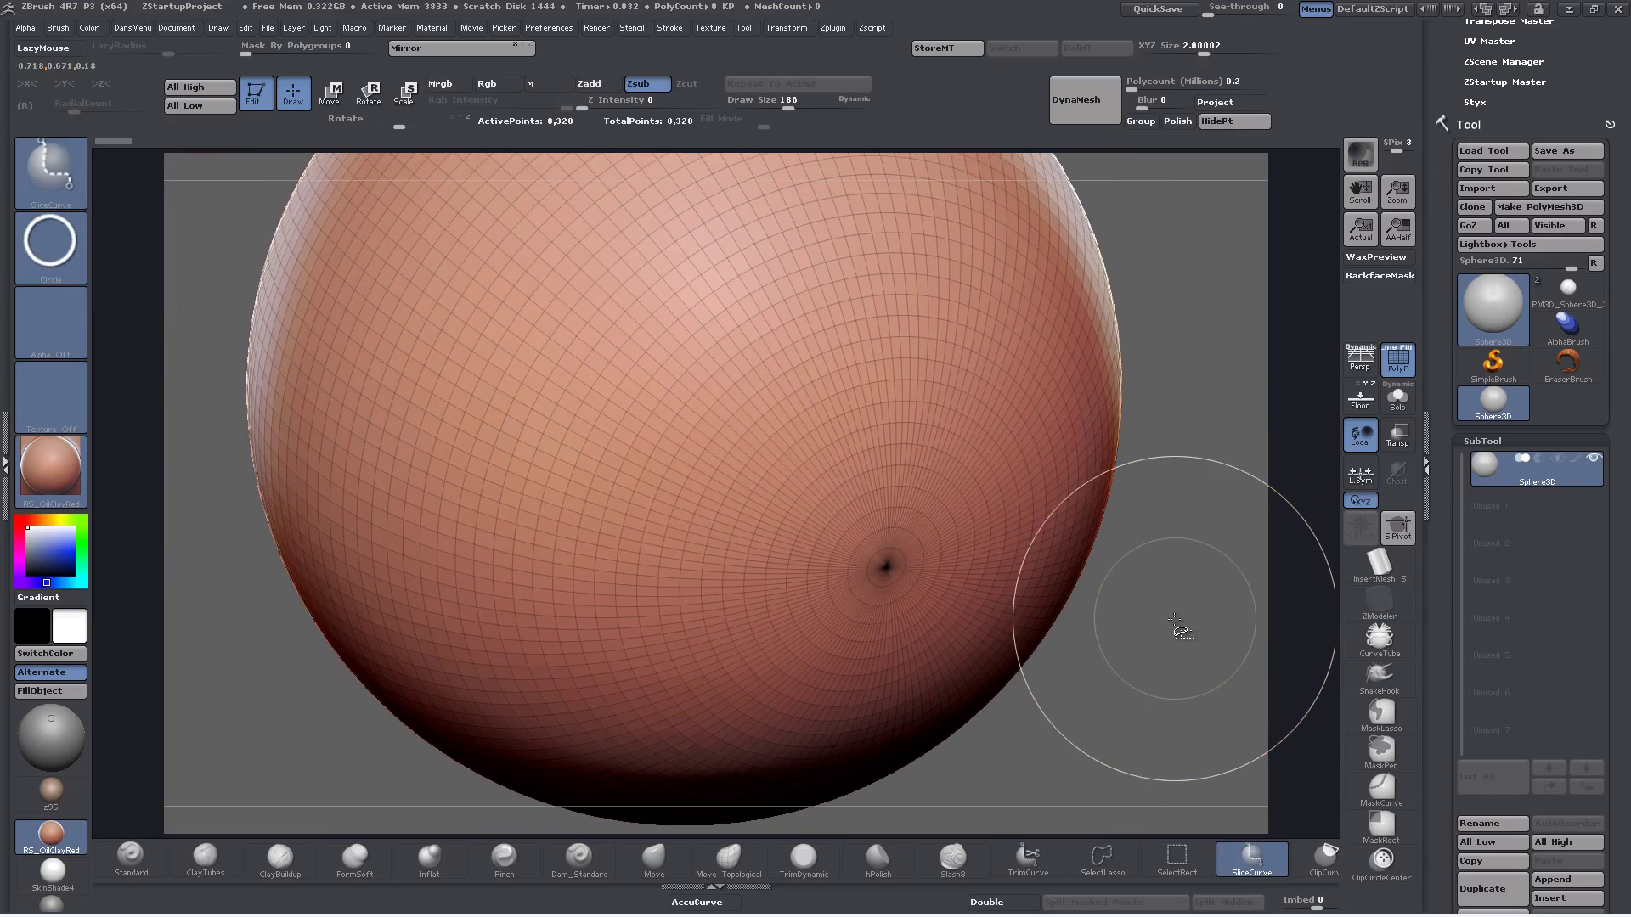
pyautogui.hotkey('ctrl', 'shift', 't')
pyautogui.click(1551, 207)
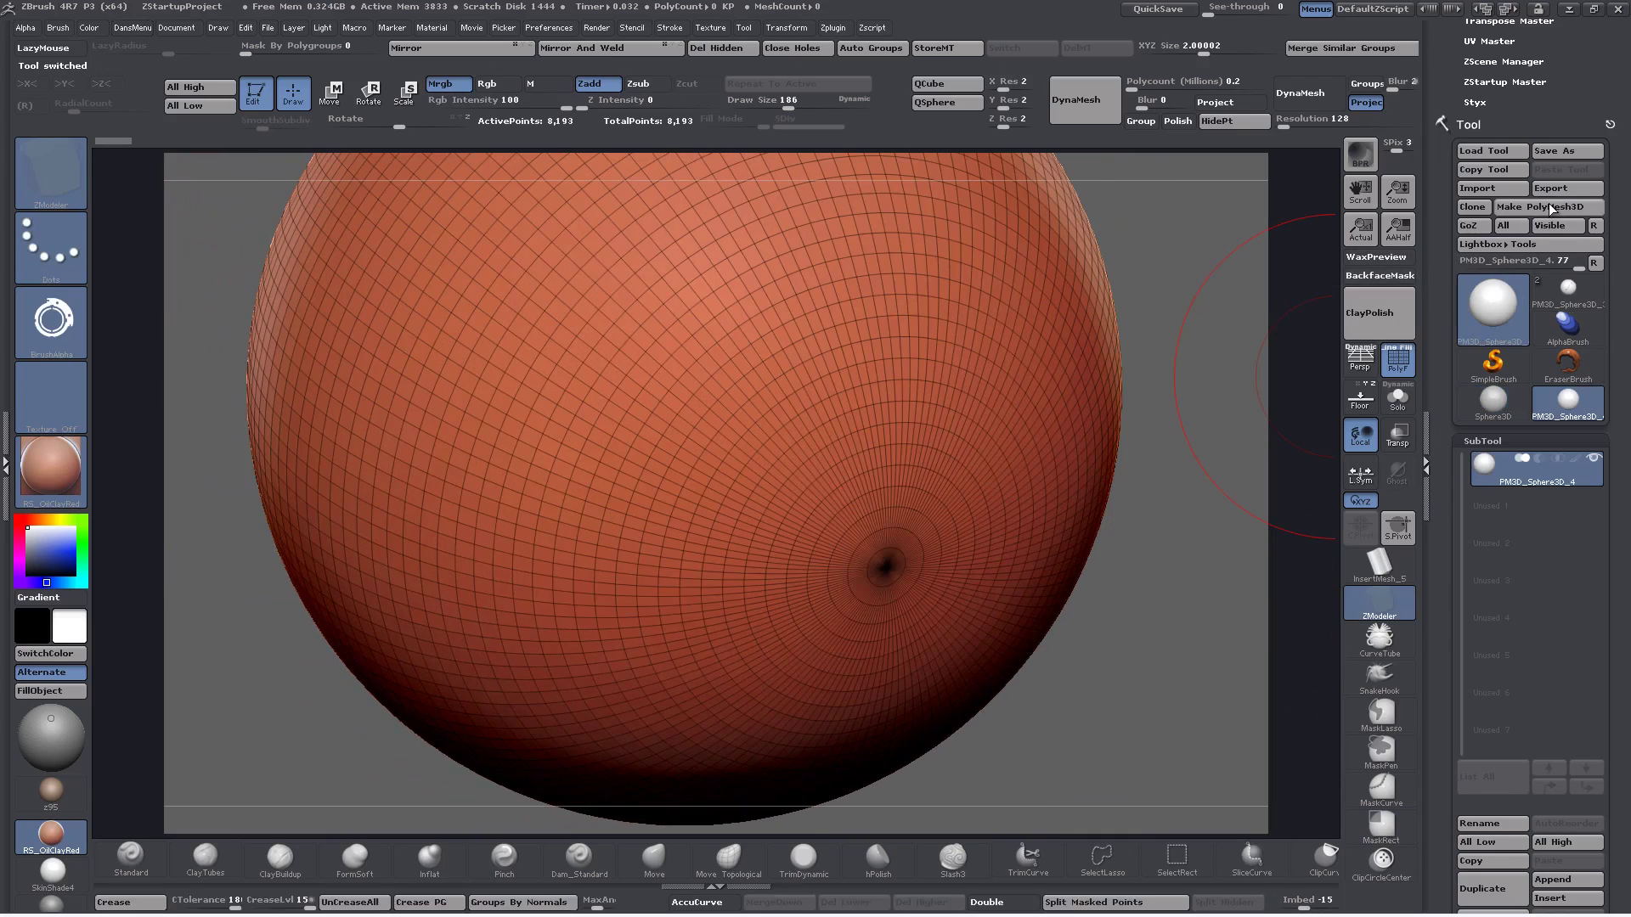
# Try Panel Loops on the whole sphere with the Double option, thickness 0.01, polish 5 and bevel 50
pyautogui.hotkey('ctrl', 'shift')
pyautogui.hotkey('ctrl', 'shift', 't')
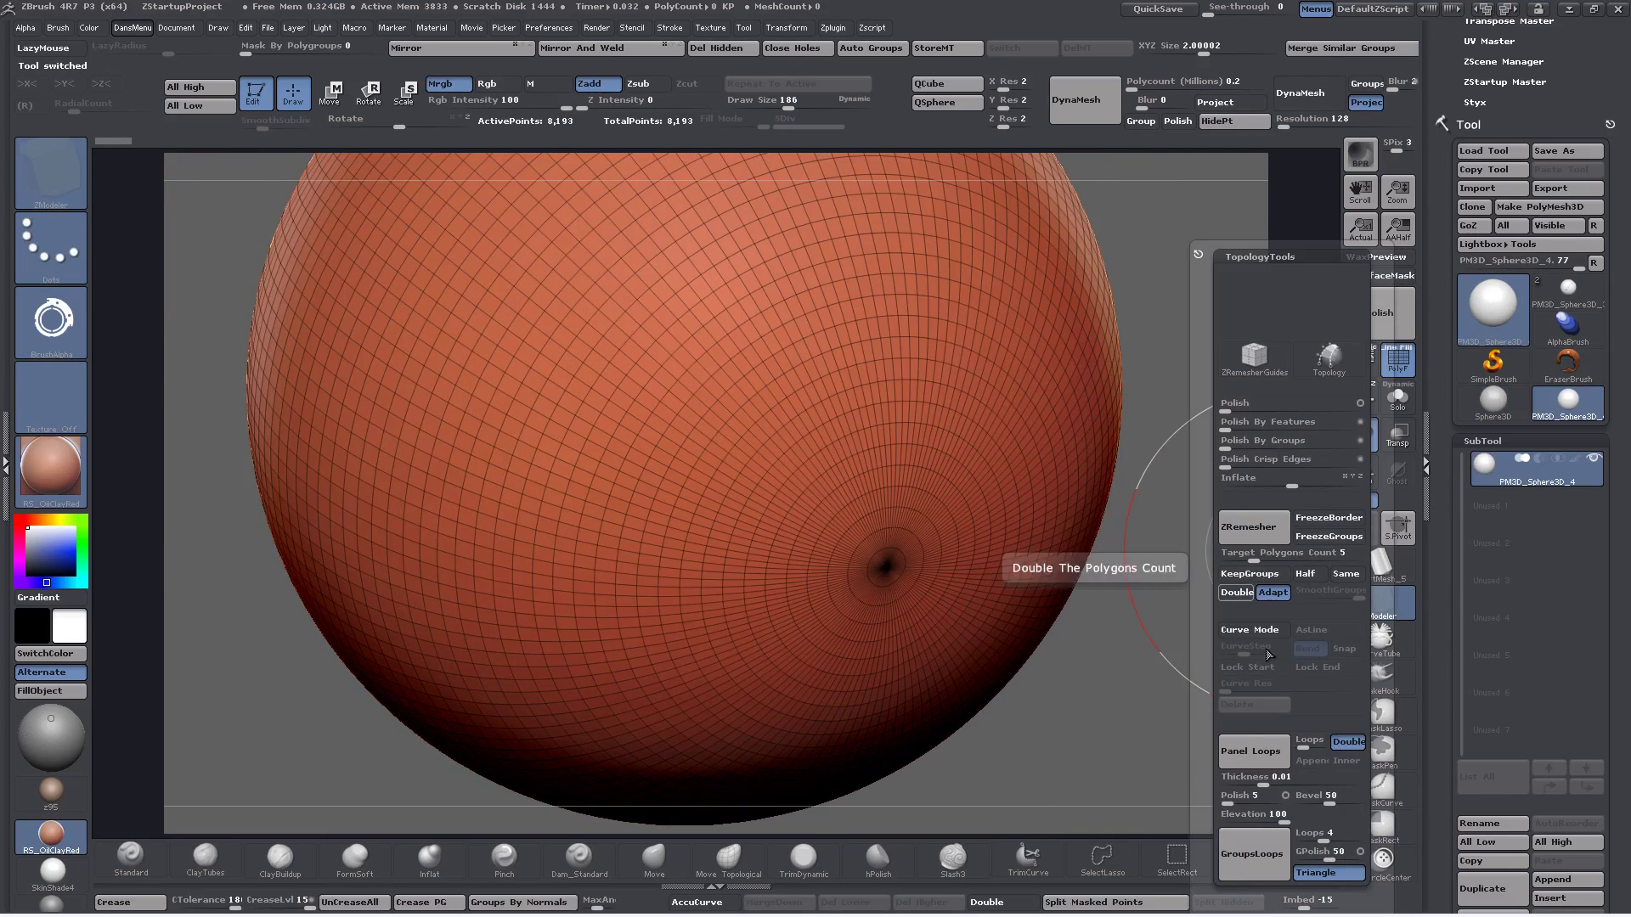
pyautogui.click(1247, 750)
pyautogui.keyDown('ctrl'); pyautogui.moveTo(884, 567); pyautogui.dragTo(1349, 778, button='right'); pyautogui.keyUp('ctrl')
pyautogui.keyDown('shift'); pyautogui.moveTo(856, 574); pyautogui.dragTo(866, 567); pyautogui.keyUp('shift')
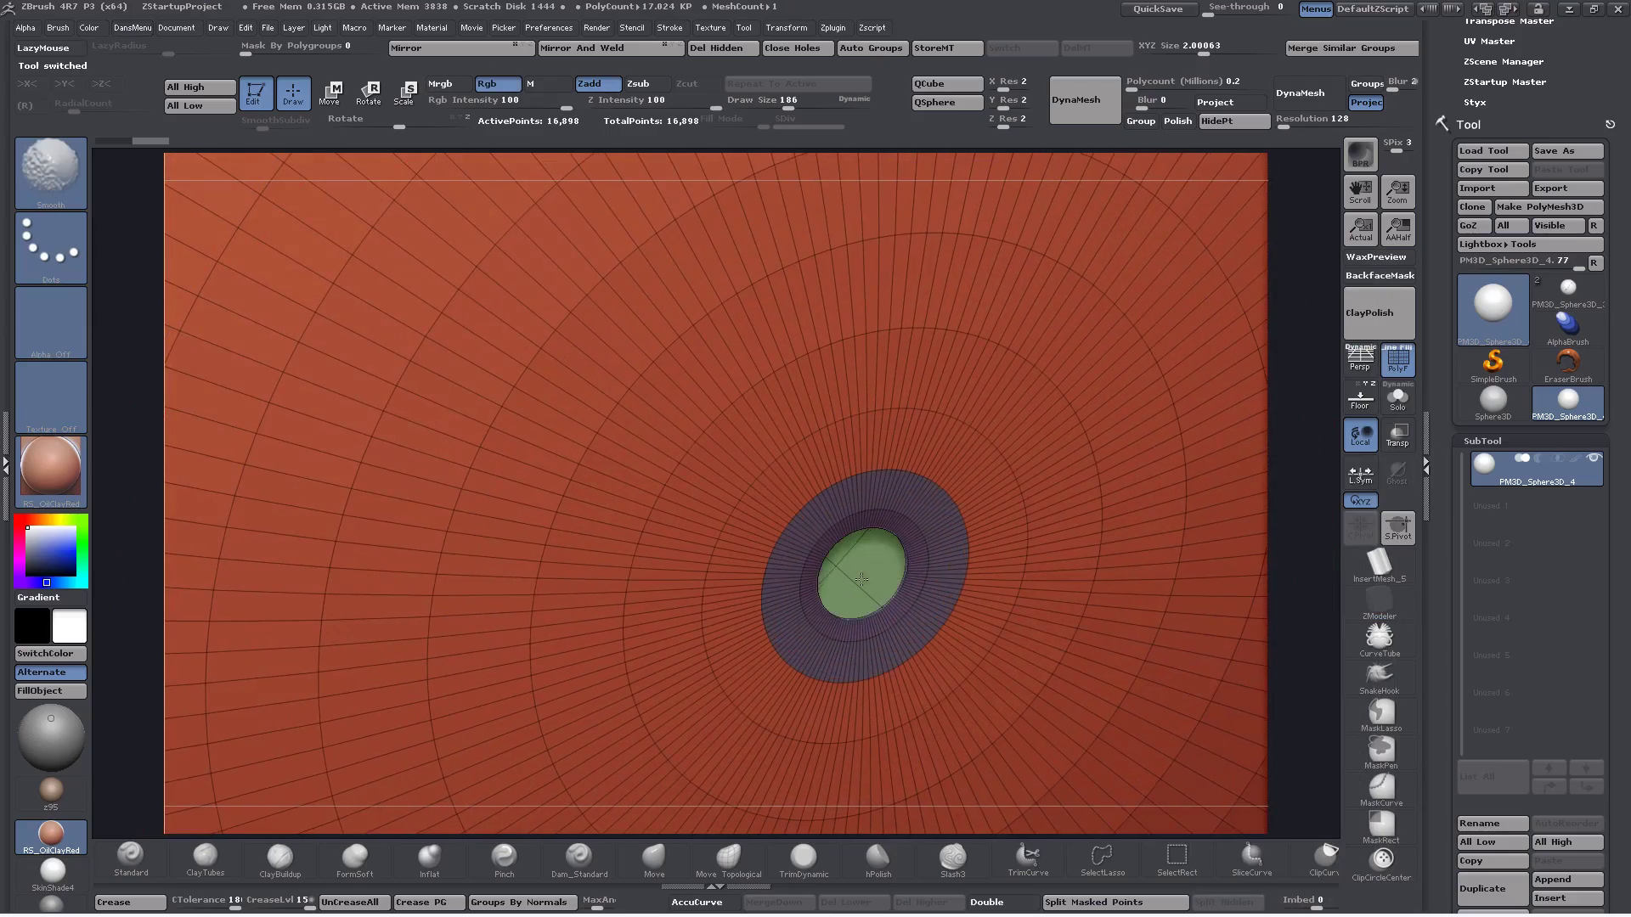
# Inspect the sphere's pole from several angles and undo the Panel Loops operation
pyautogui.moveTo(900, 560); pyautogui.dragTo(976, 538, button='right')
pyautogui.keyDown('alt'); pyautogui.moveTo(976, 539); pyautogui.dragTo(969, 288); pyautogui.keyUp('alt')
pyautogui.keyDown('ctrl'); pyautogui.moveTo(888, 509); pyautogui.dragTo(926, 323, button='right'); pyautogui.keyUp('ctrl')
pyautogui.moveTo(934, 458); pyautogui.dragTo(917, 414, button='right')
pyautogui.moveTo(916, 414); pyautogui.dragTo(938, 456)
pyautogui.moveTo(485, 398); pyautogui.dragTo(543, 392, button='right')
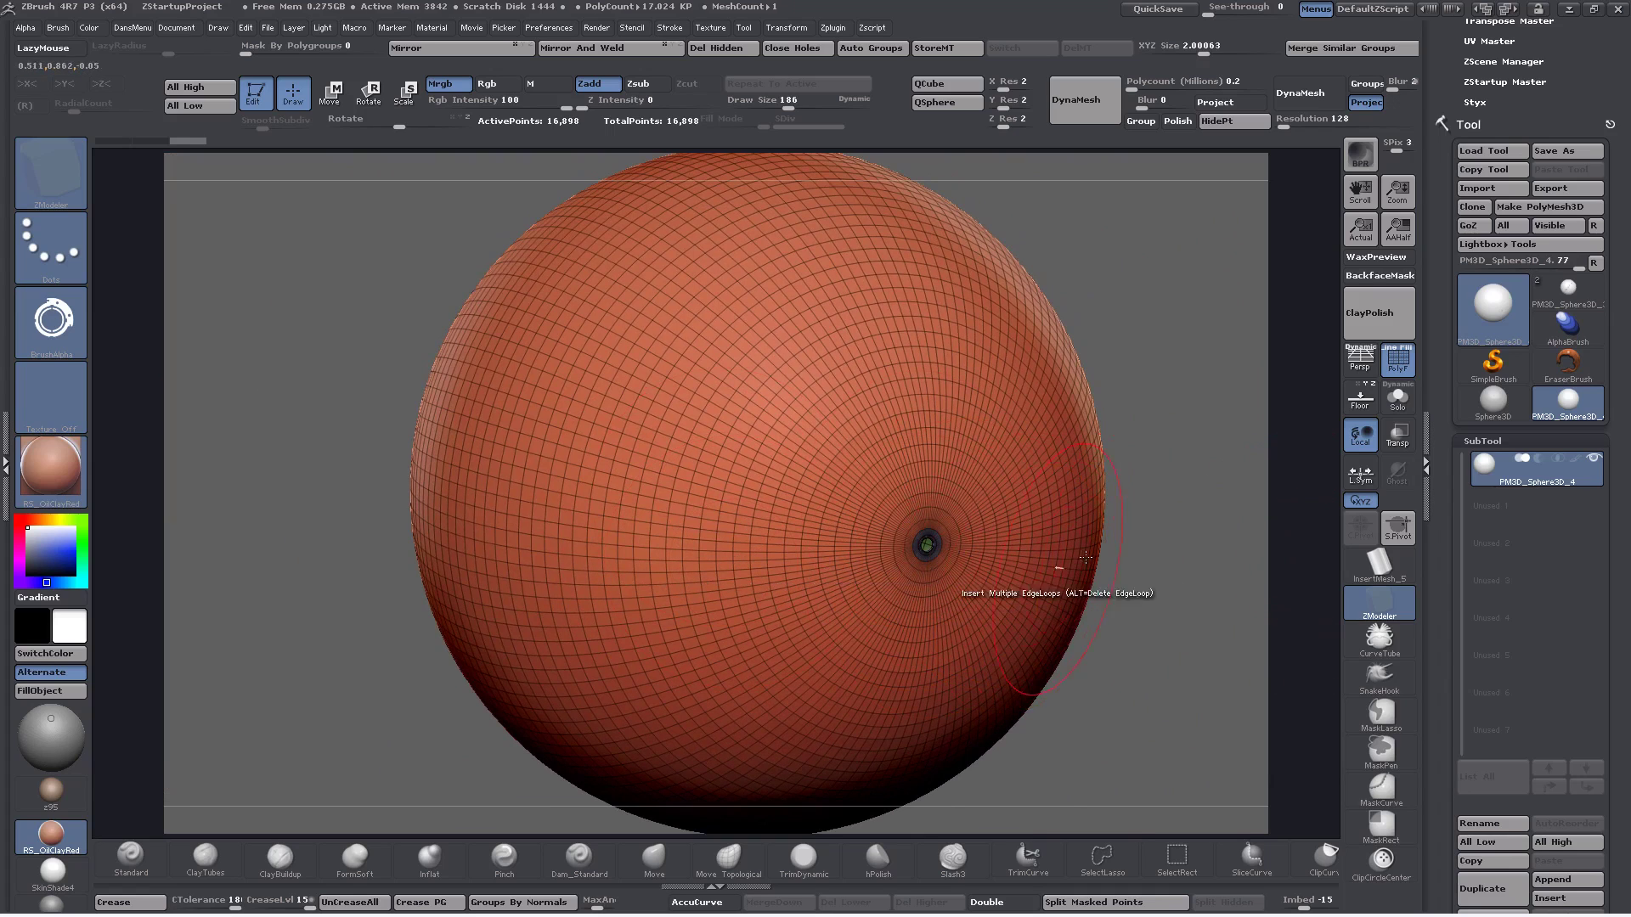
pyautogui.moveTo(1147, 529); pyautogui.dragTo(1147, 546)
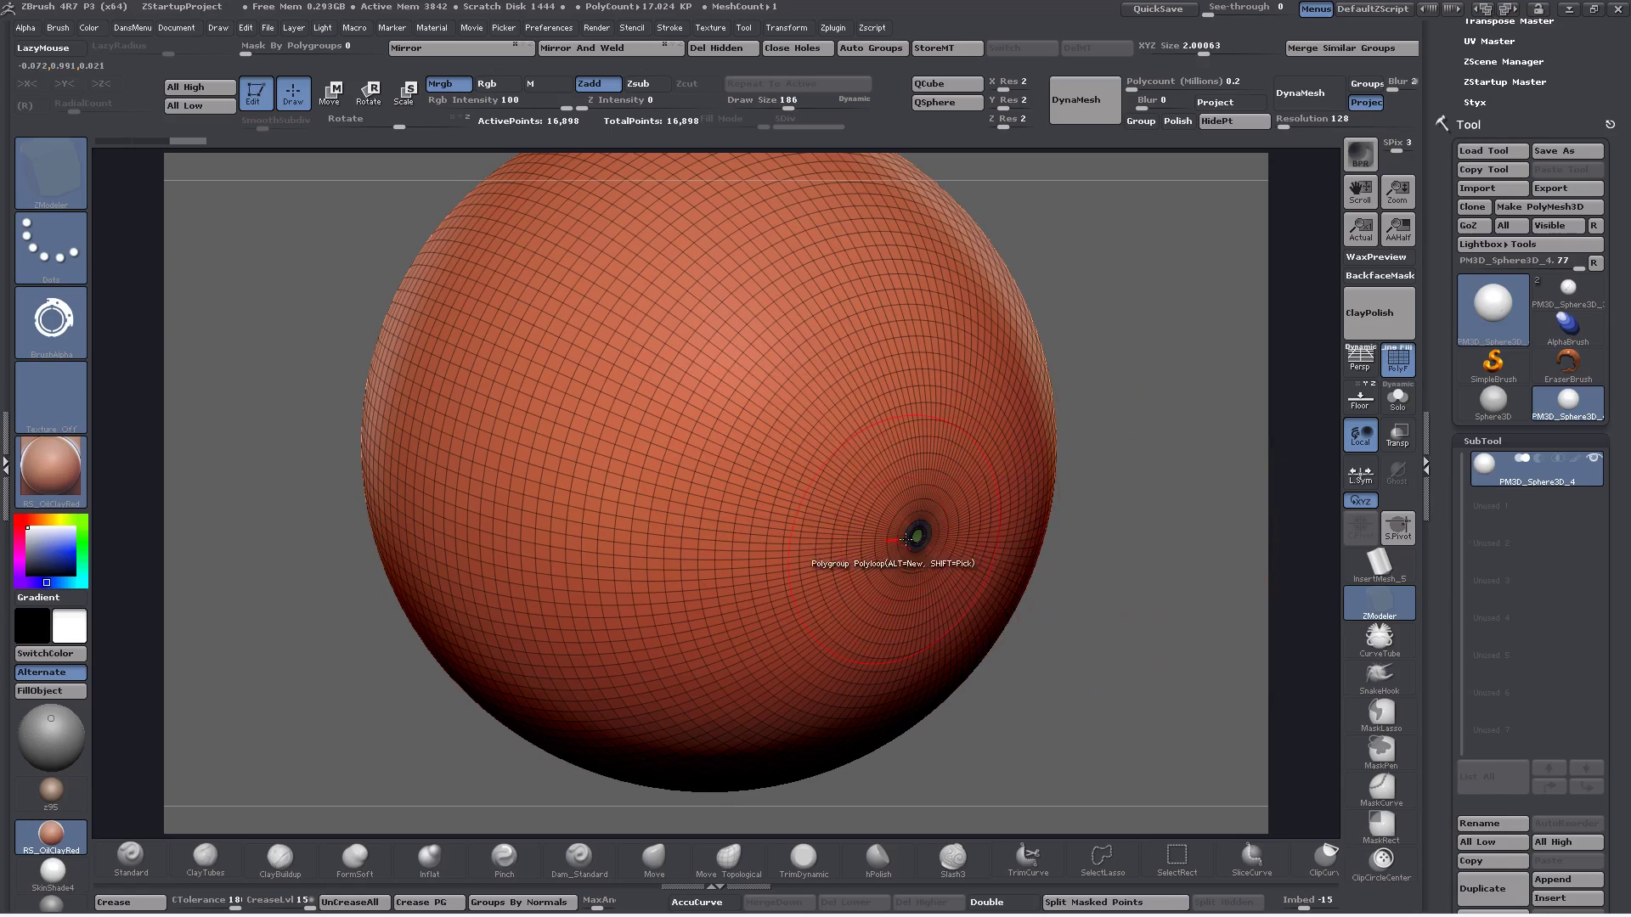
pyautogui.moveTo(1440, 382); pyautogui.dragTo(1438, 345)
pyautogui.hotkey('ctrl', 'z')
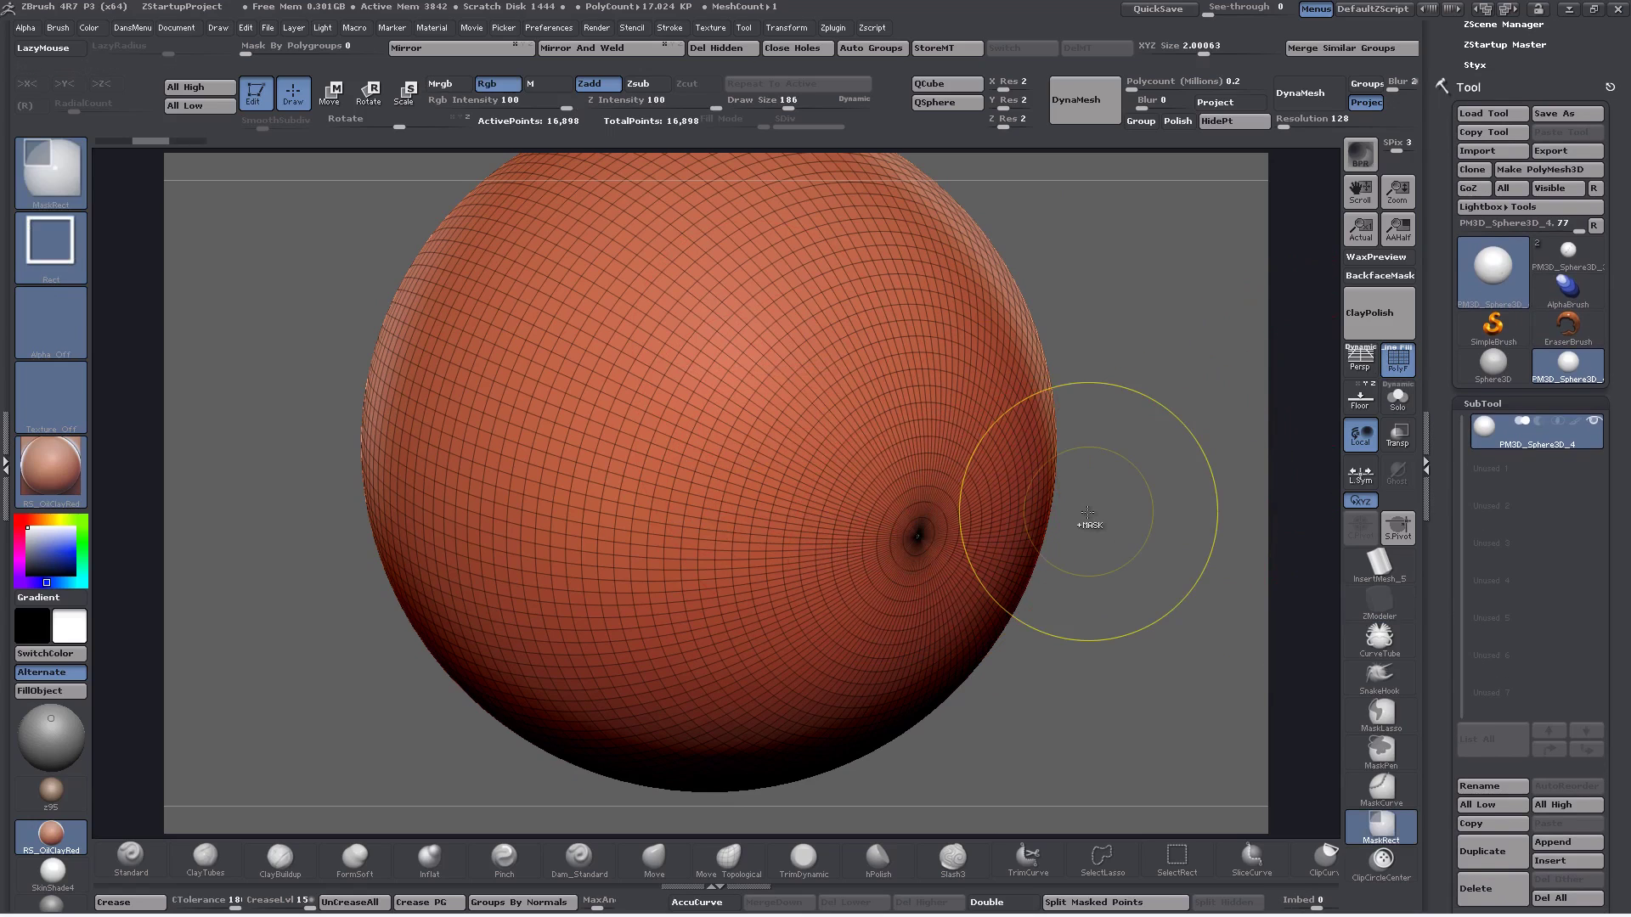
# Weld the sphere's points from the Modify Topology commands to merge the vertices at its poles
pyautogui.moveTo(1442, 493); pyautogui.dragTo(1454, 320)
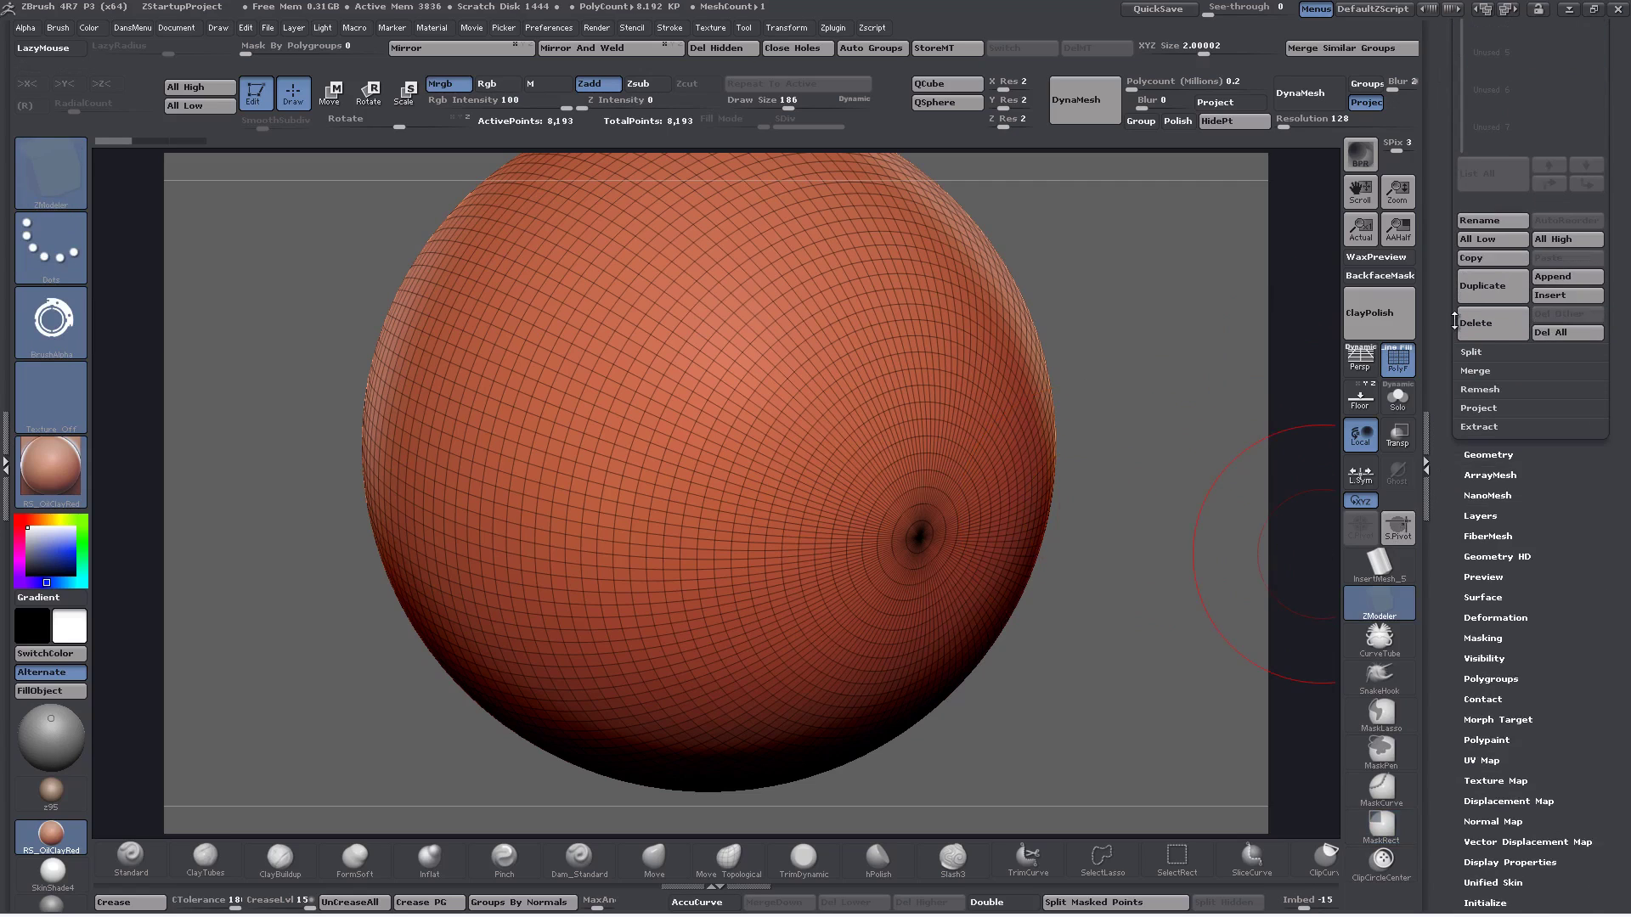
pyautogui.click(1488, 455)
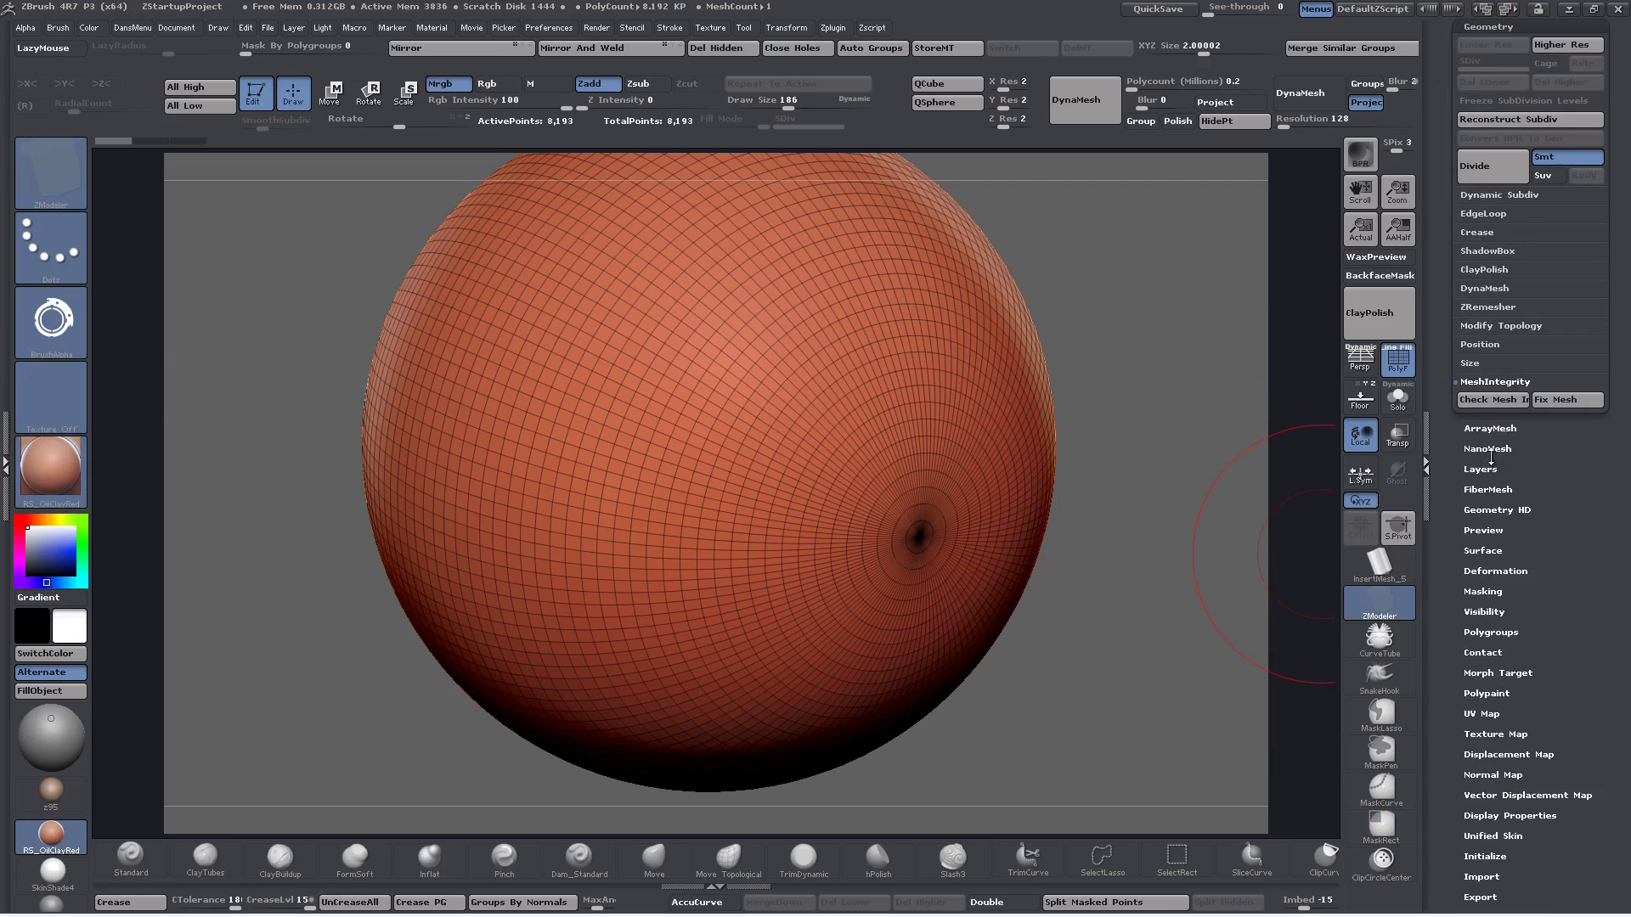
pyautogui.moveTo(1442, 337); pyautogui.dragTo(1440, 401)
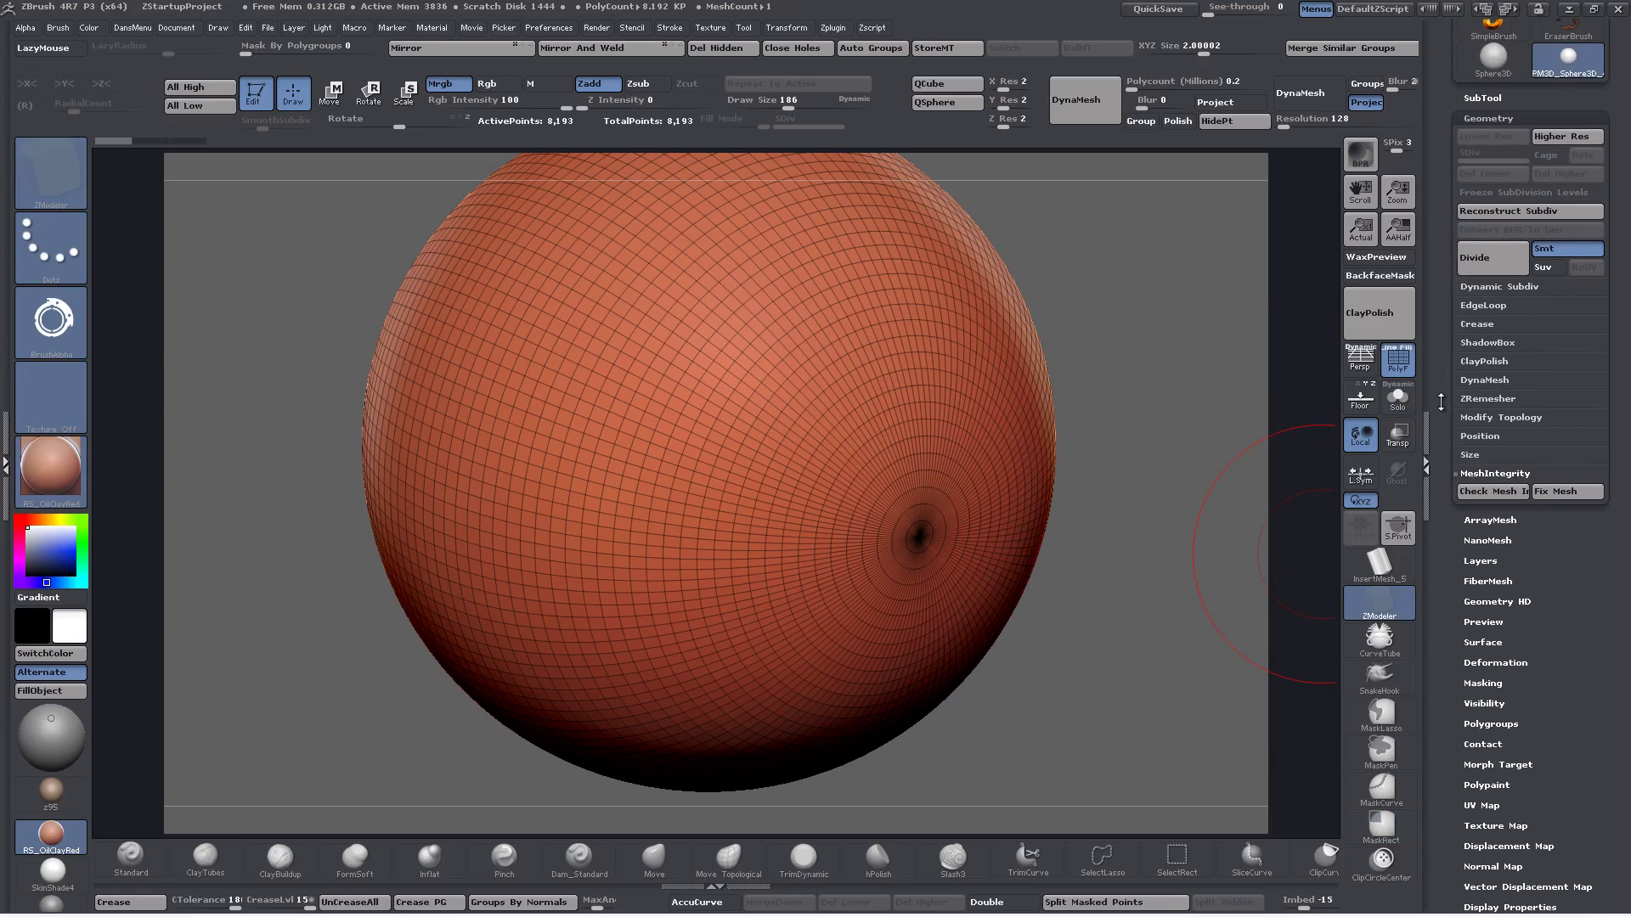
pyautogui.click(1501, 417)
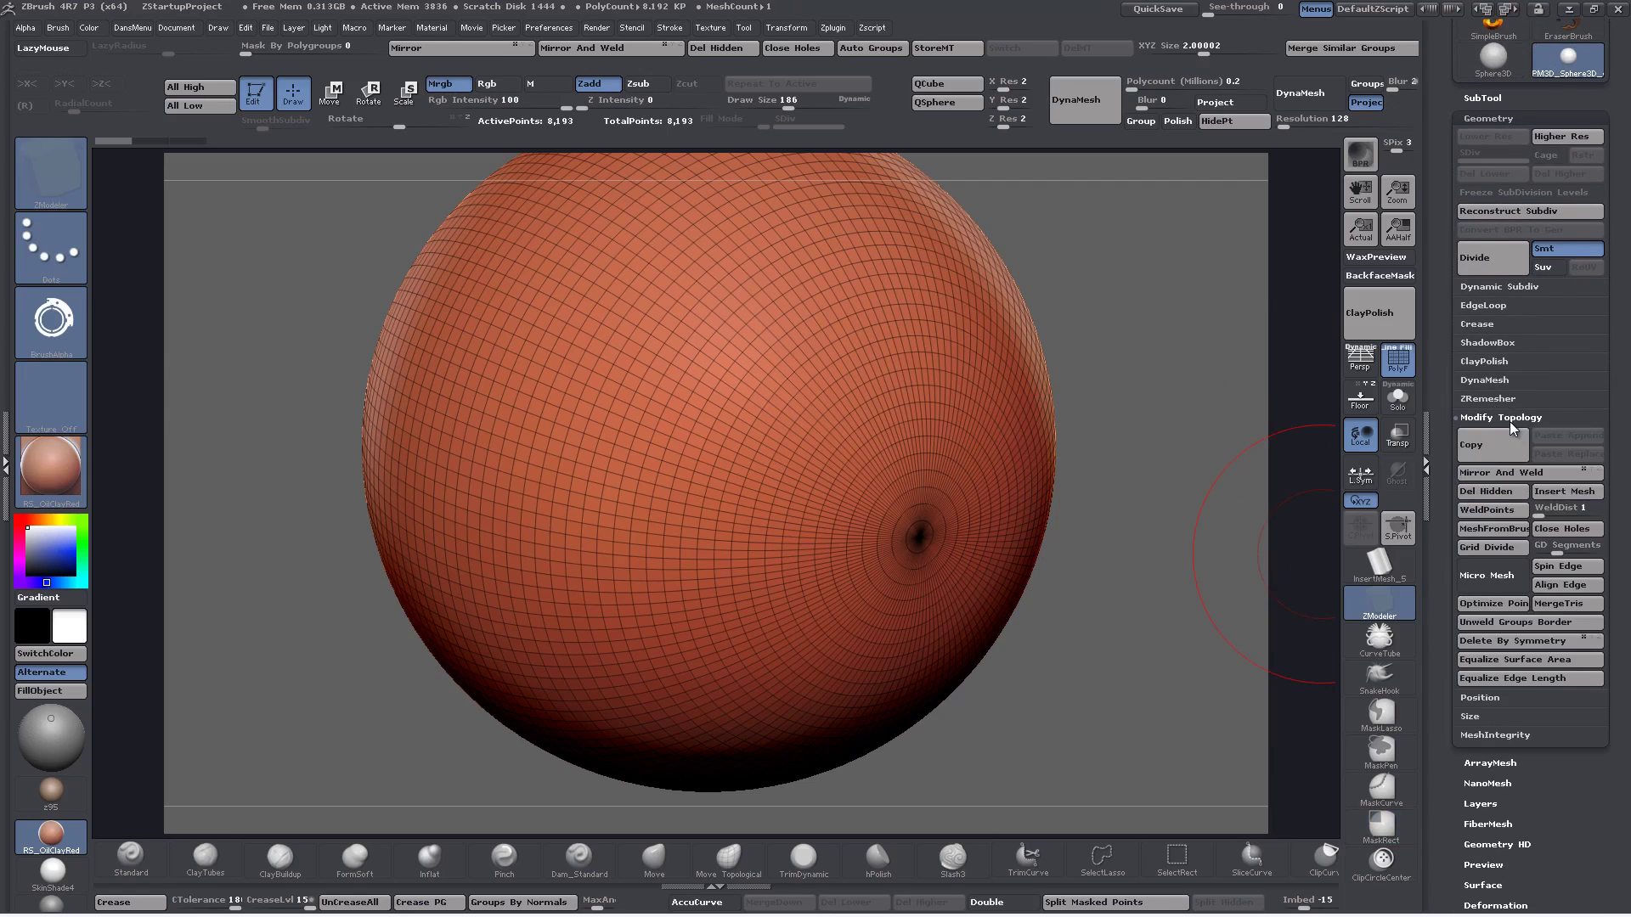
pyautogui.click(1482, 510)
pyautogui.keyDown('ctrl'); pyautogui.moveTo(917, 538); pyautogui.dragTo(1545, 832, button='right'); pyautogui.keyUp('ctrl')
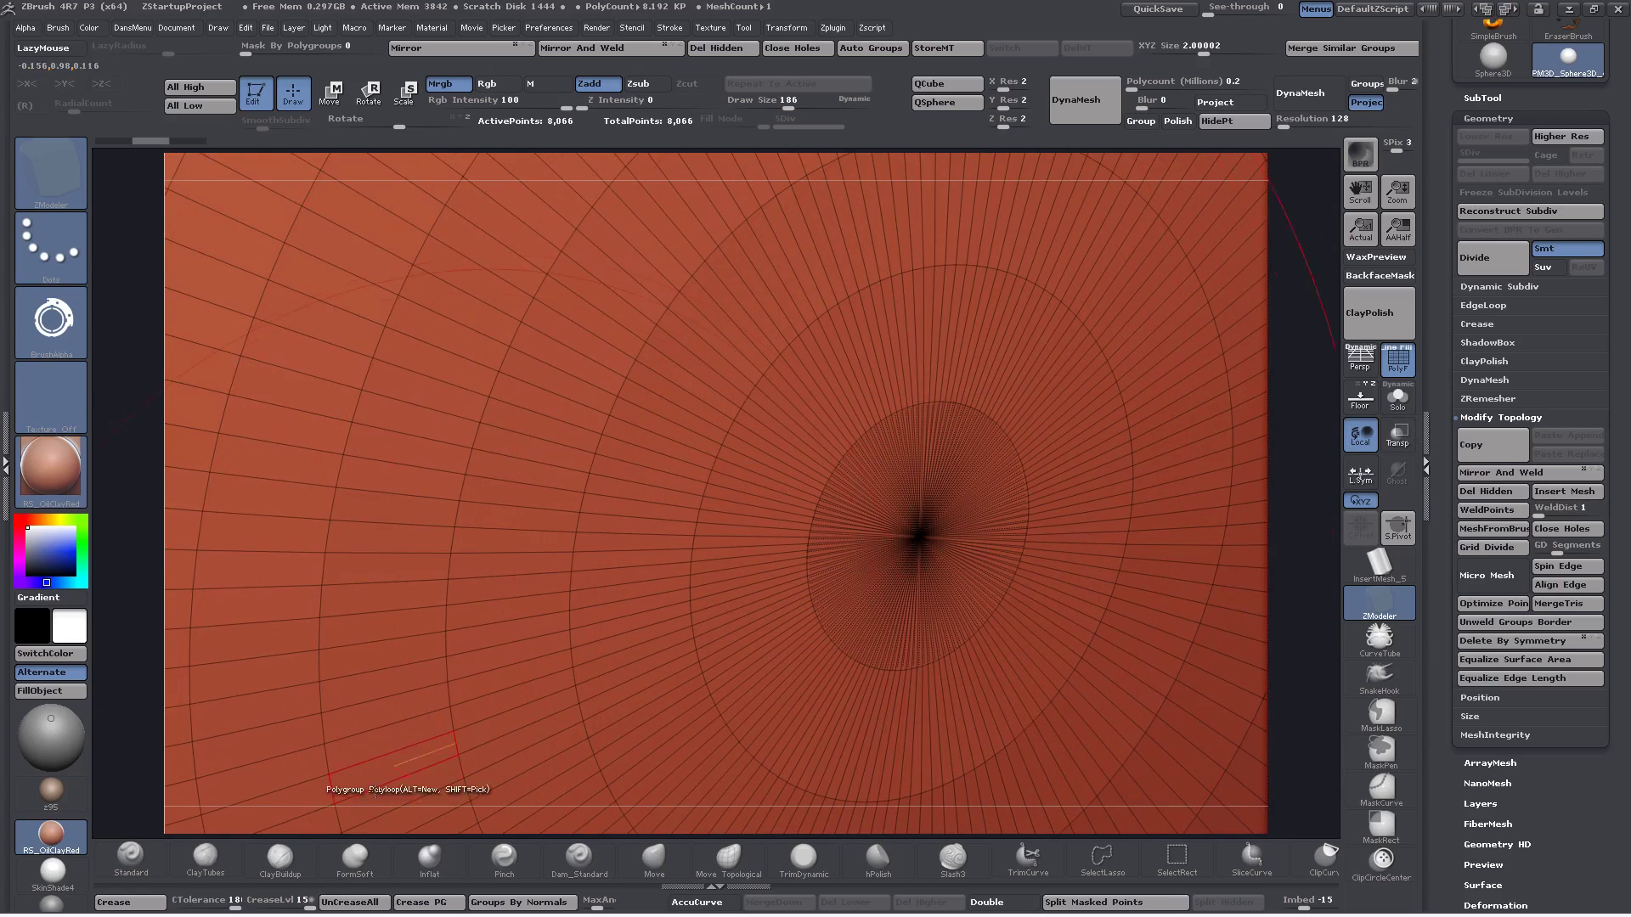
# Uncrease all edges of the sphere and run the mesh integrity check and fix
pyautogui.click(354, 902)
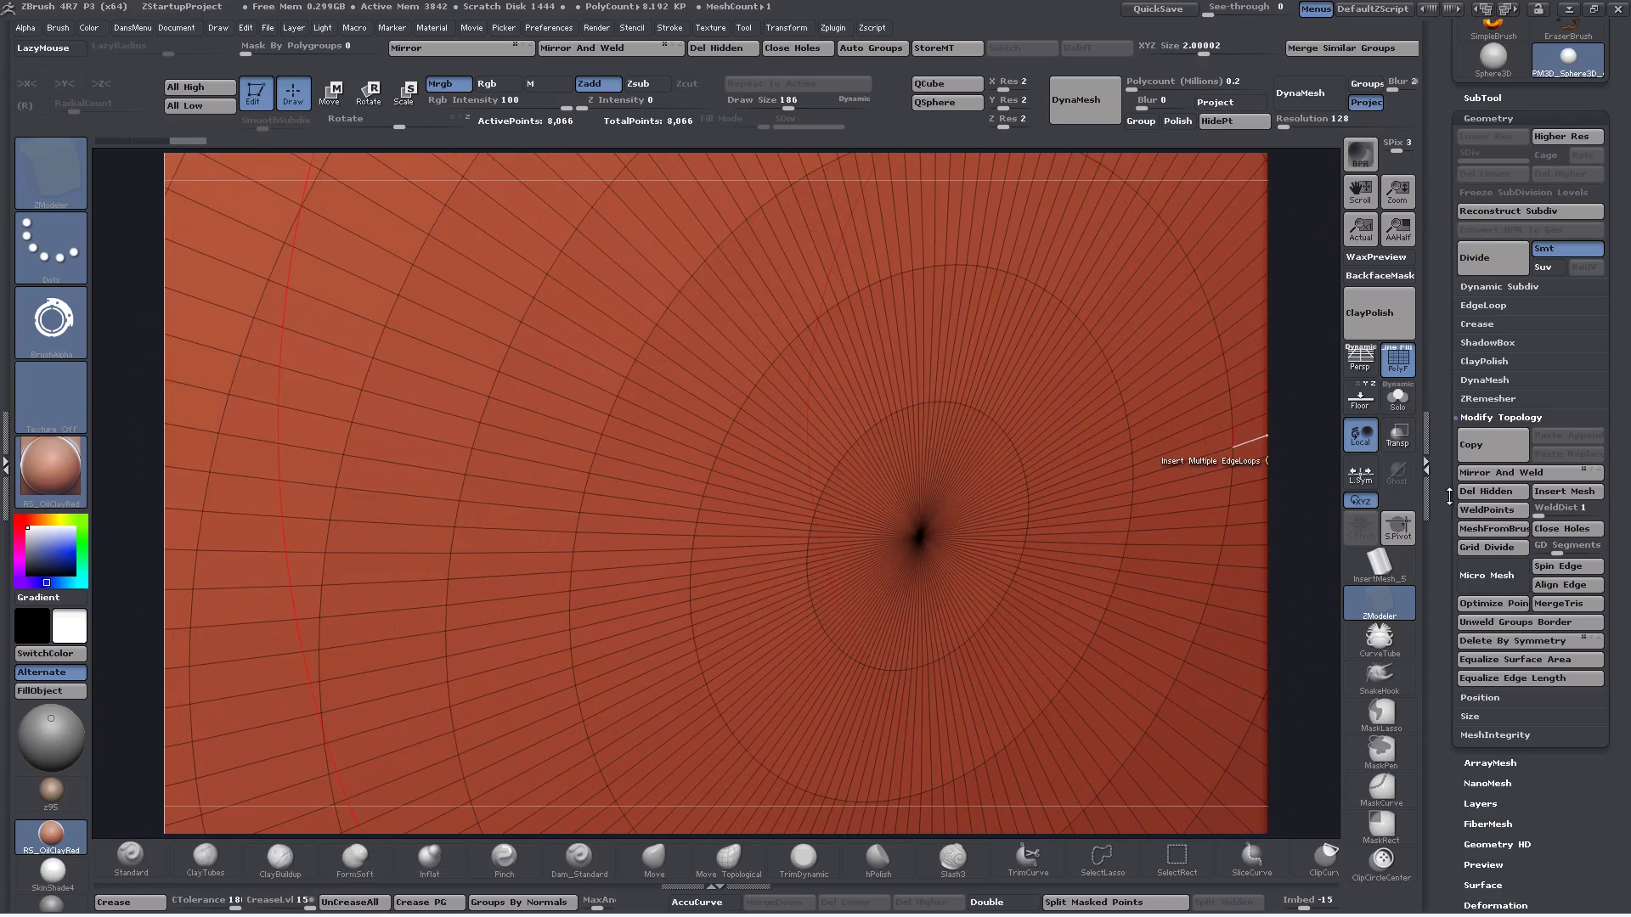
pyautogui.scroll(-3, 1476, 573)
pyautogui.click(1493, 599)
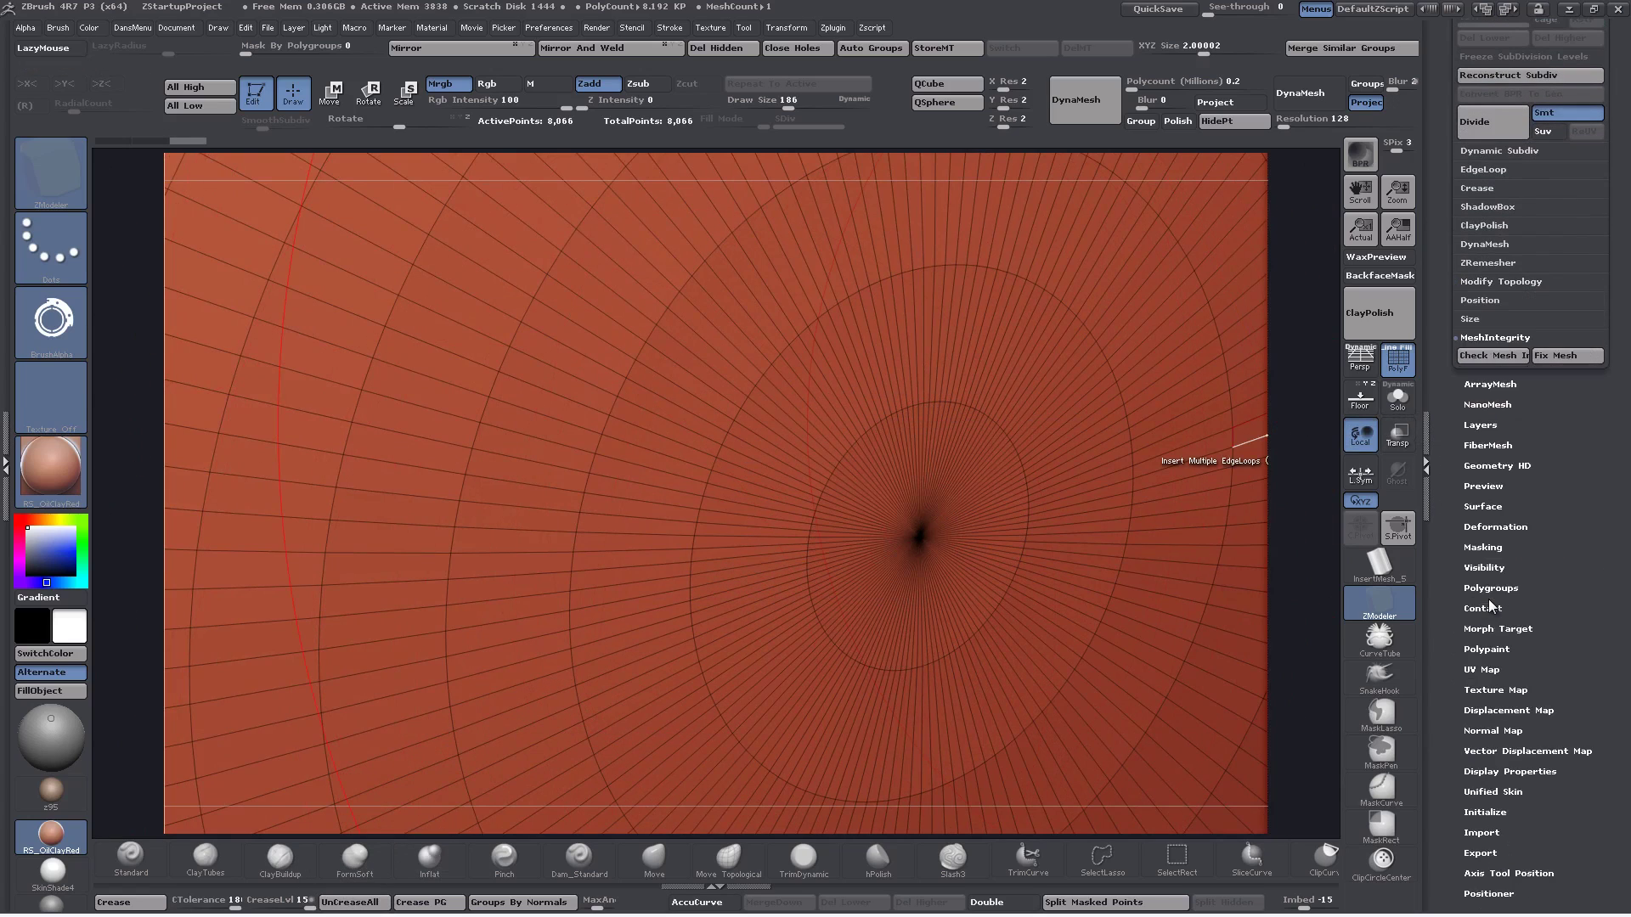
pyautogui.click(1487, 356)
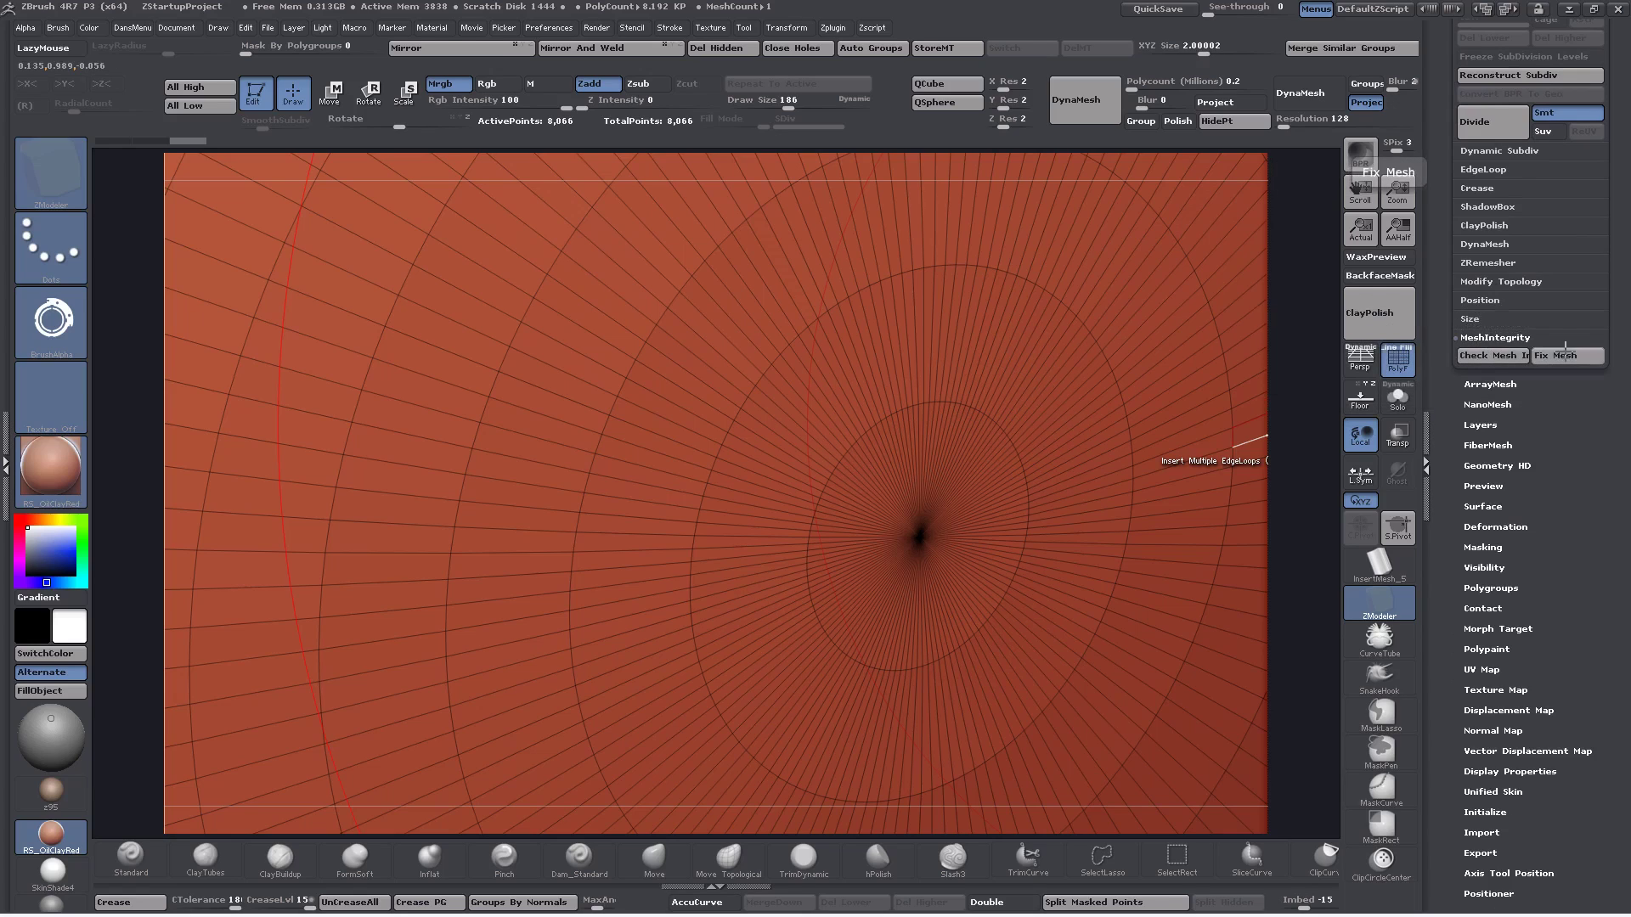
pyautogui.click(1564, 353)
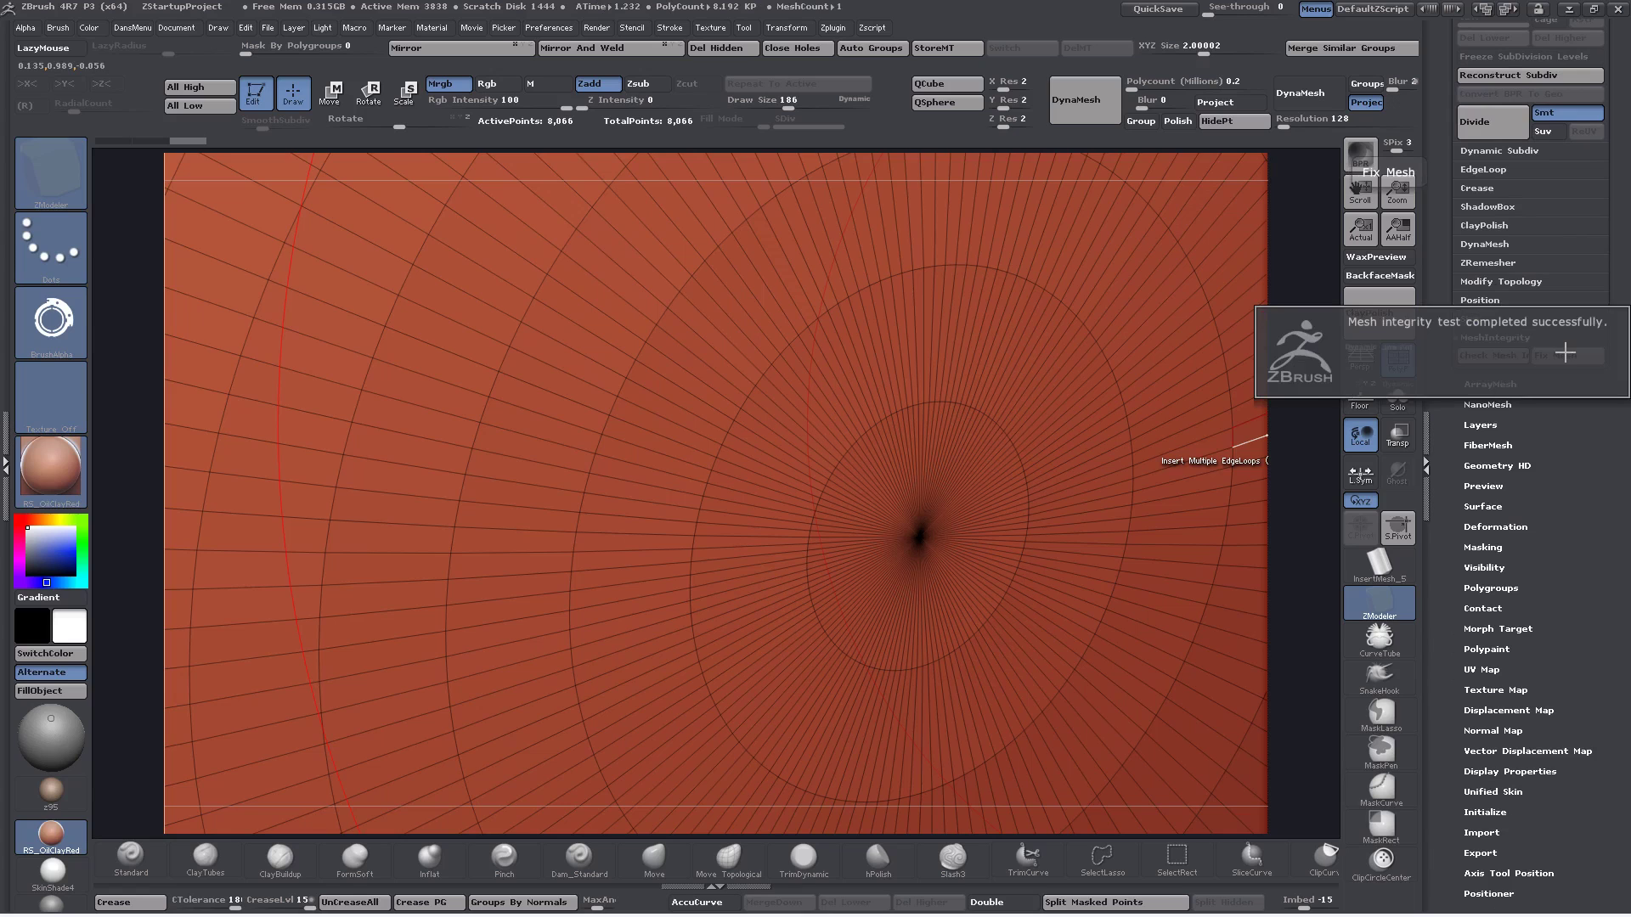
# Try Panel Loops on the welded sphere and go back to state 3 in the undo history
pyautogui.hotkey('ctrl', 'shift', 't')
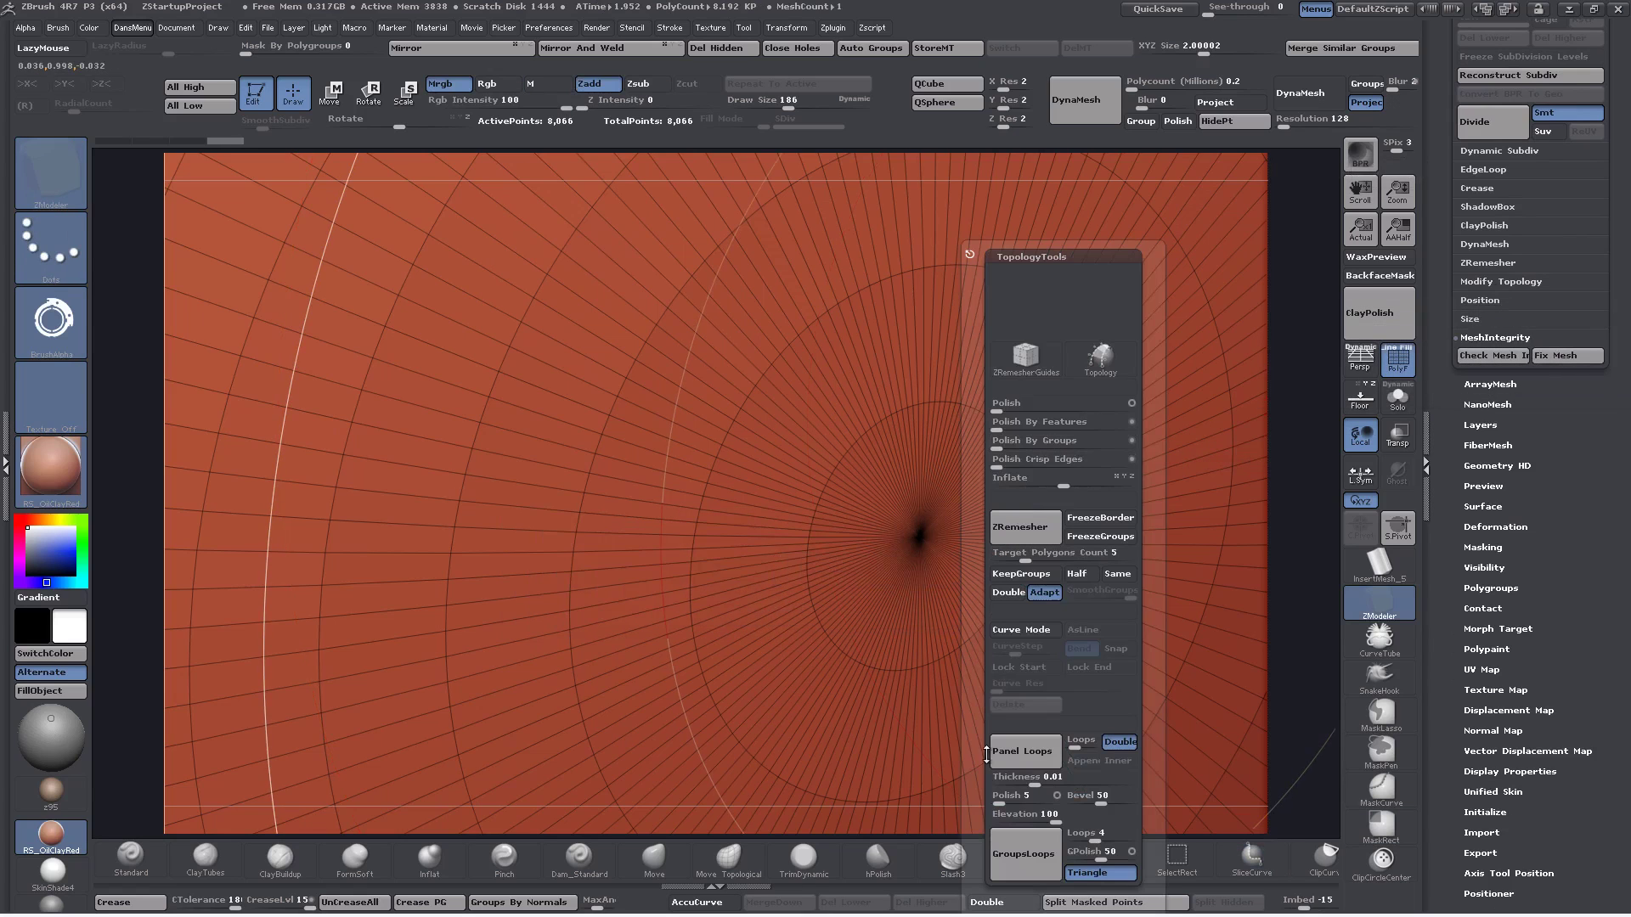
pyautogui.moveTo(940, 511)
pyautogui.keyDown('ctrl'); pyautogui.mouseDown(button='right')
pyautogui.moveTo(941, 476)
pyautogui.moveTo(932, 509)
pyautogui.moveTo(879, 487)
pyautogui.moveTo(932, 509)
pyautogui.moveTo(980, 264)
pyautogui.mouseUp(button='right'); pyautogui.keyUp('ctrl')
pyautogui.press('ctrl')
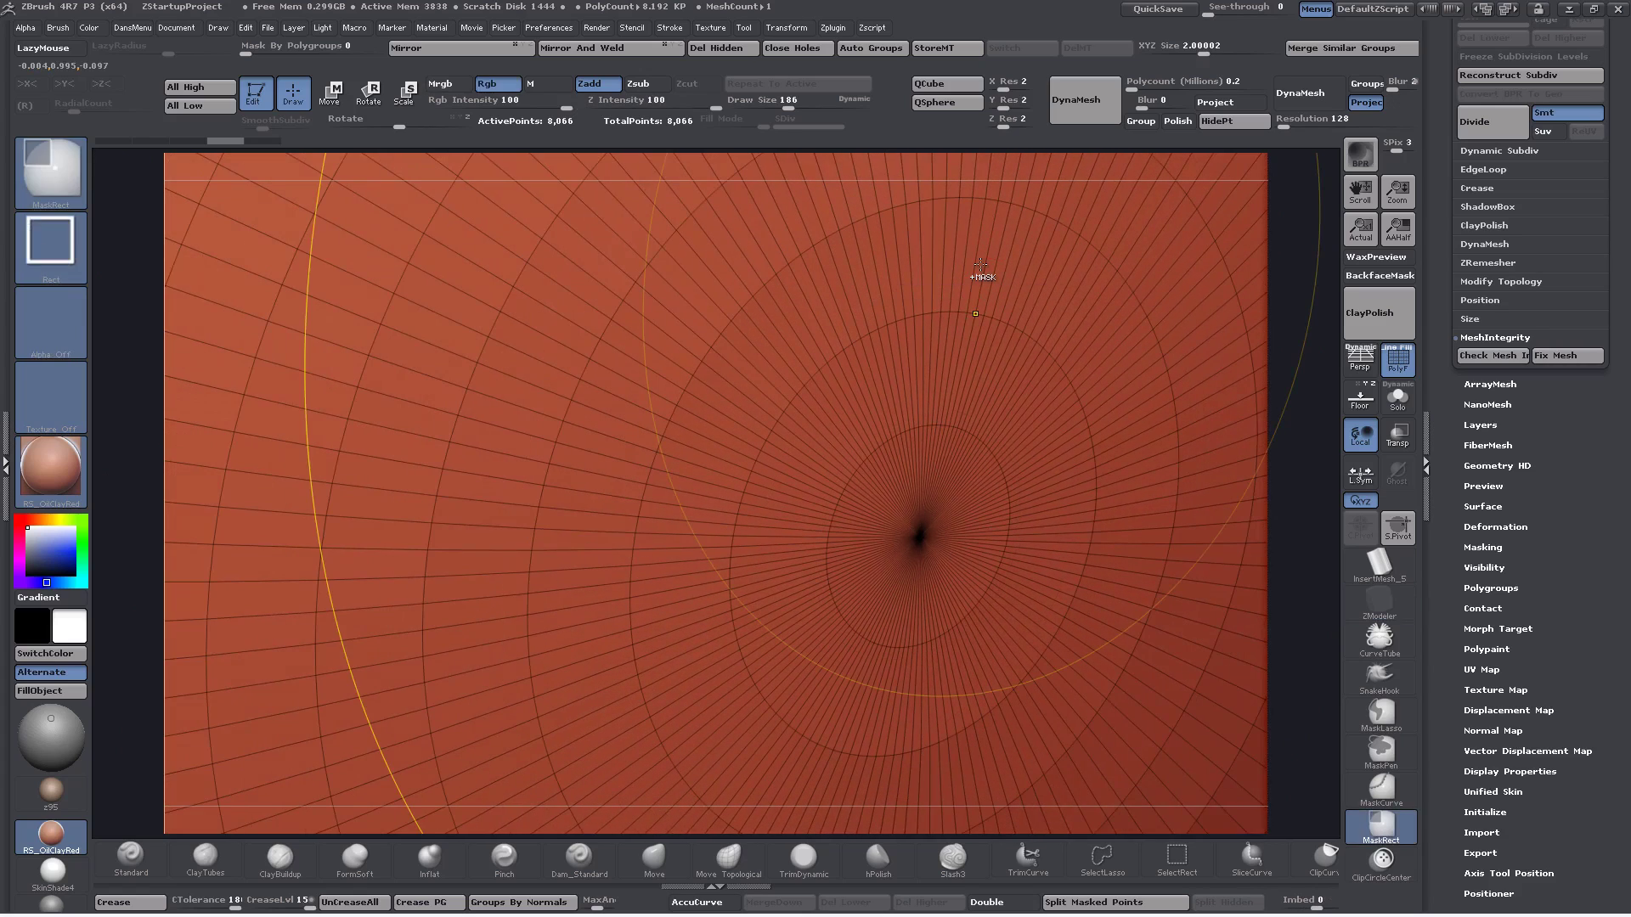
pyautogui.moveTo(925, 521)
pyautogui.keyDown('ctrl'); pyautogui.mouseDown(button='right')
pyautogui.moveTo(935, 459)
pyautogui.moveTo(909, 577)
pyautogui.mouseUp(button='right'); pyautogui.keyUp('ctrl')
pyautogui.click(197, 143)
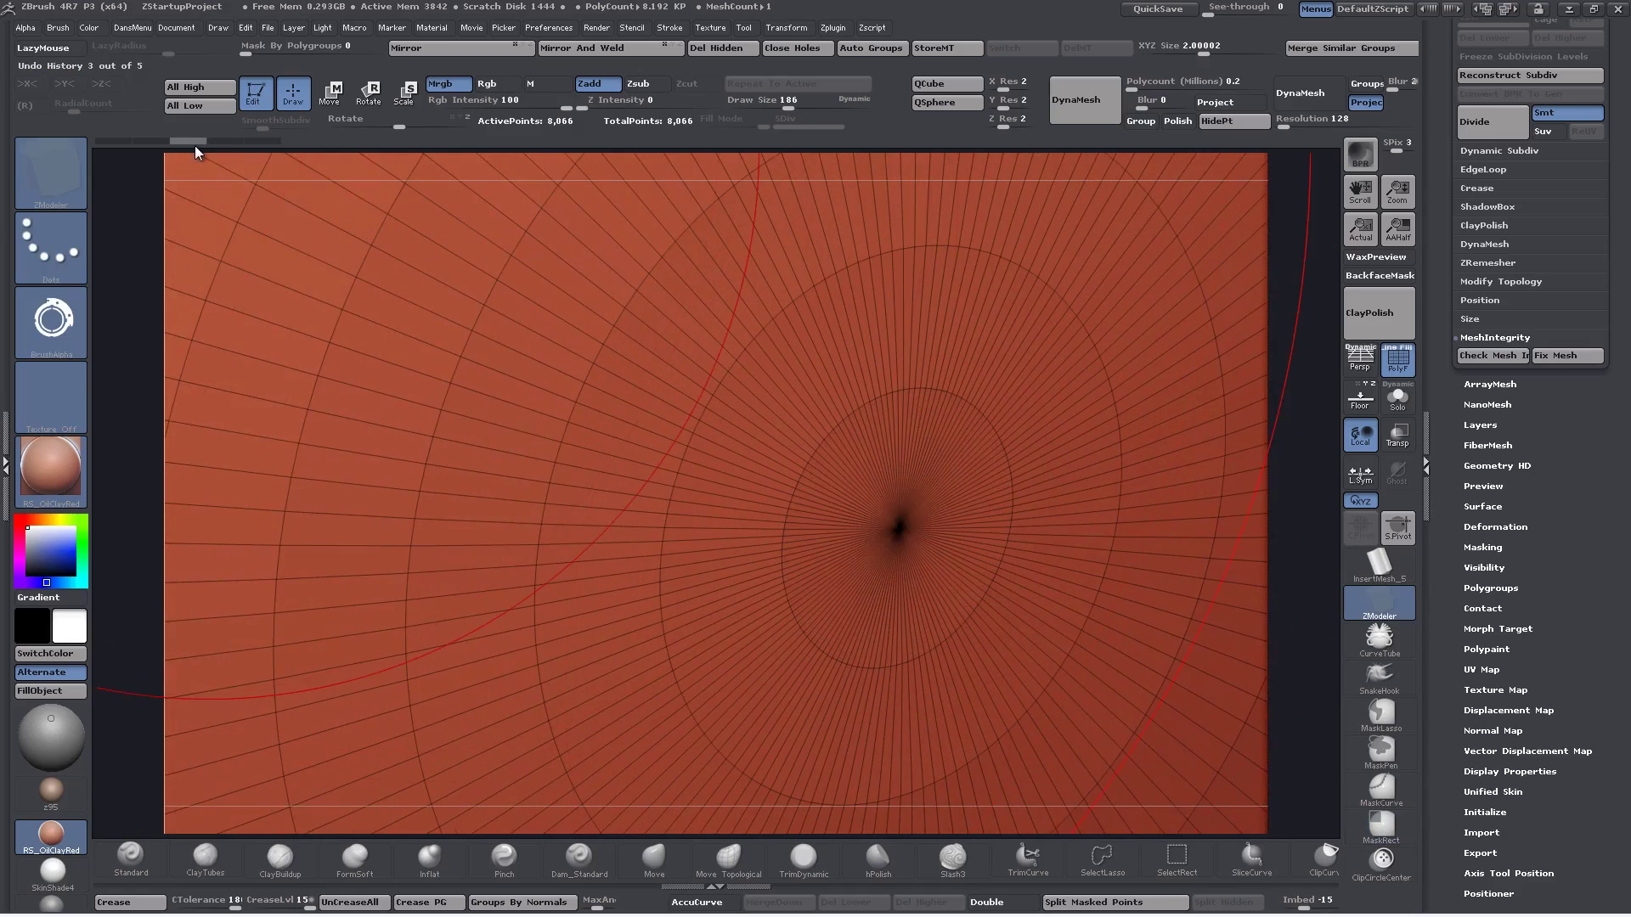
# Assign SliceCurve as the slicing brush and keep ZModeler as the main brush, with the whole sphere in view
pyautogui.moveTo(744, 401)
pyautogui.keyDown('ctrl'); pyautogui.mouseDown(button='right')
pyautogui.moveTo(762, 120)
pyautogui.moveTo(790, 8)
pyautogui.moveTo(1314, 331)
pyautogui.mouseUp(button='right'); pyautogui.keyUp('ctrl')
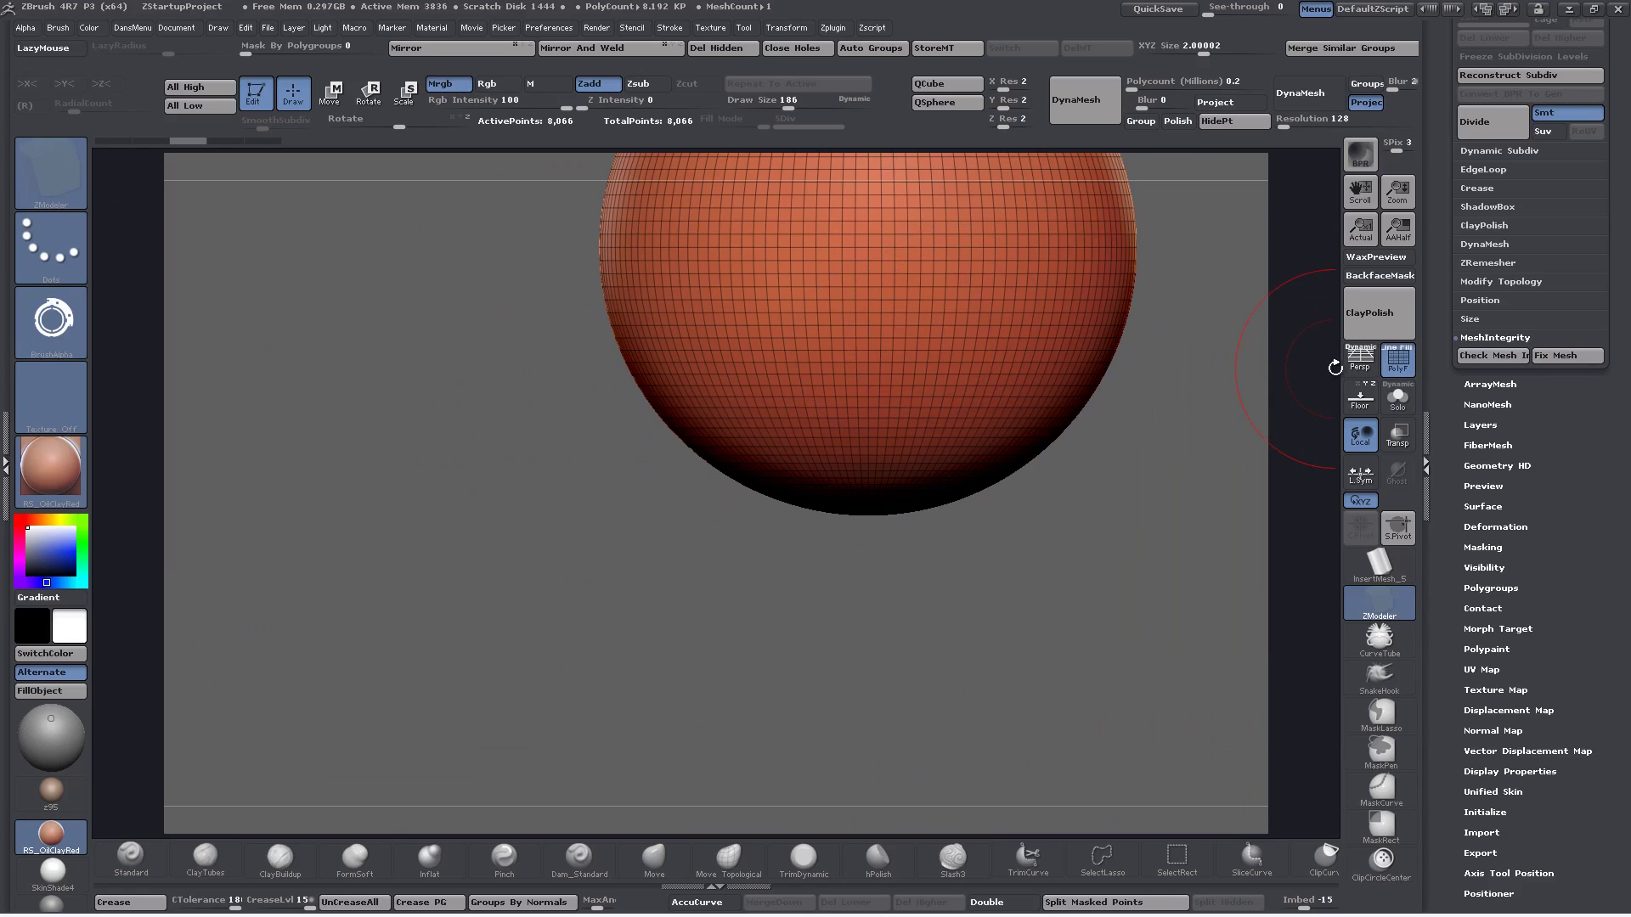
pyautogui.moveTo(1137, 459); pyautogui.dragTo(1132, 612)
pyautogui.click(1360, 400)
pyautogui.click(1359, 406)
pyautogui.keyDown('ctrl'); pyautogui.moveTo(1189, 607); pyautogui.dragTo(1079, 508, button='right'); pyautogui.keyUp('ctrl')
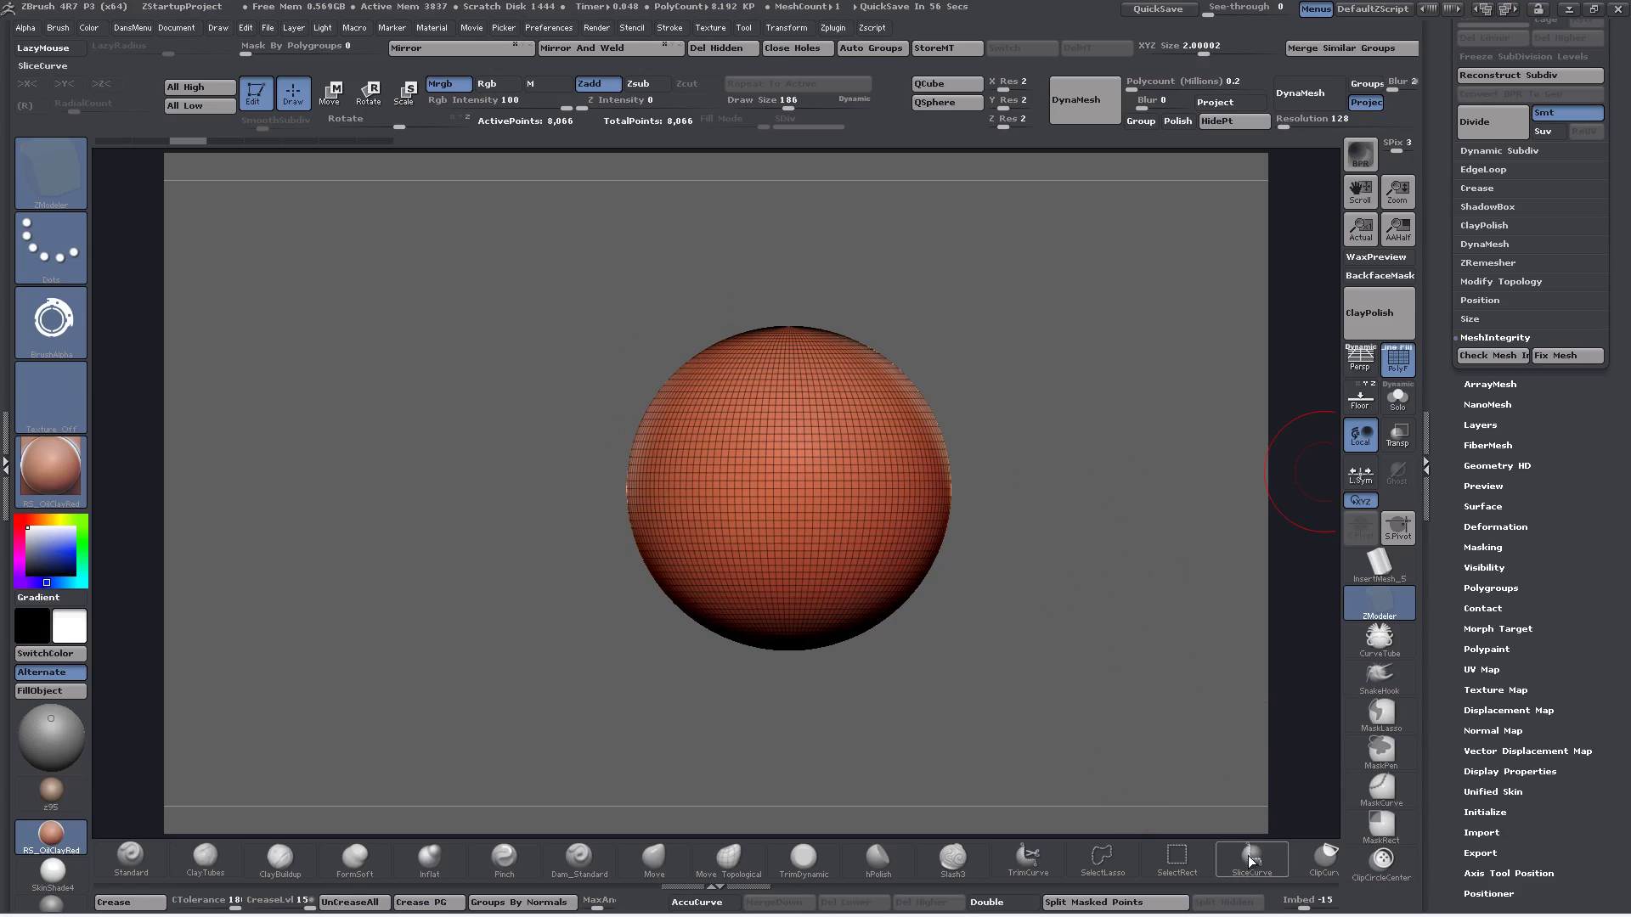
pyautogui.click(1248, 859)
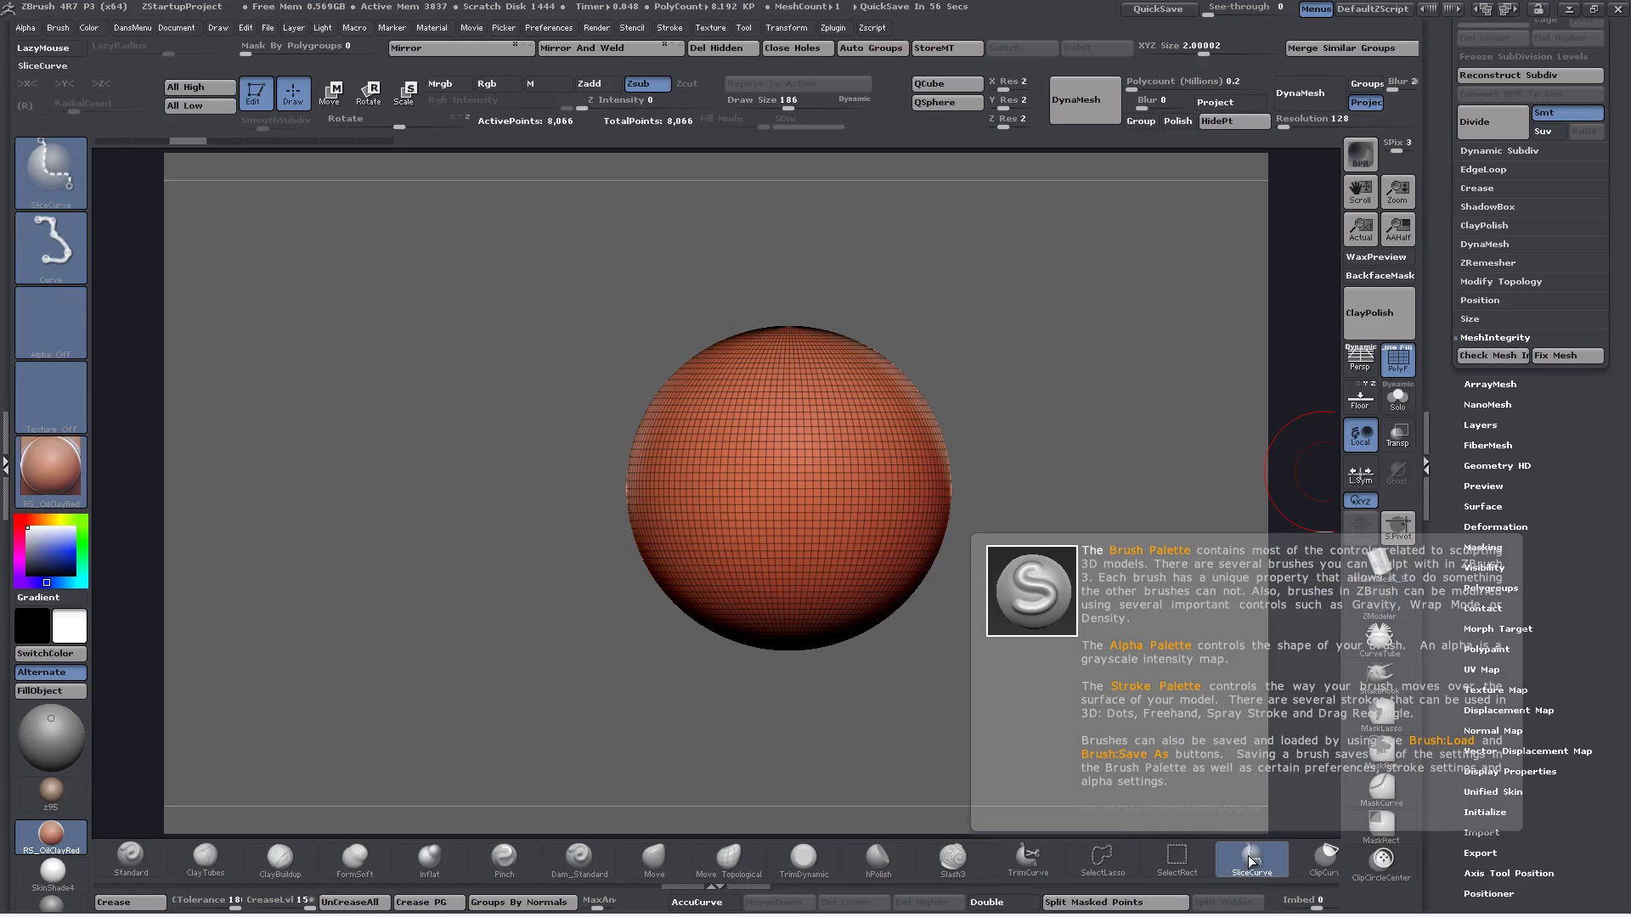
pyautogui.press('b')
pyautogui.press('z')
pyautogui.press('m')
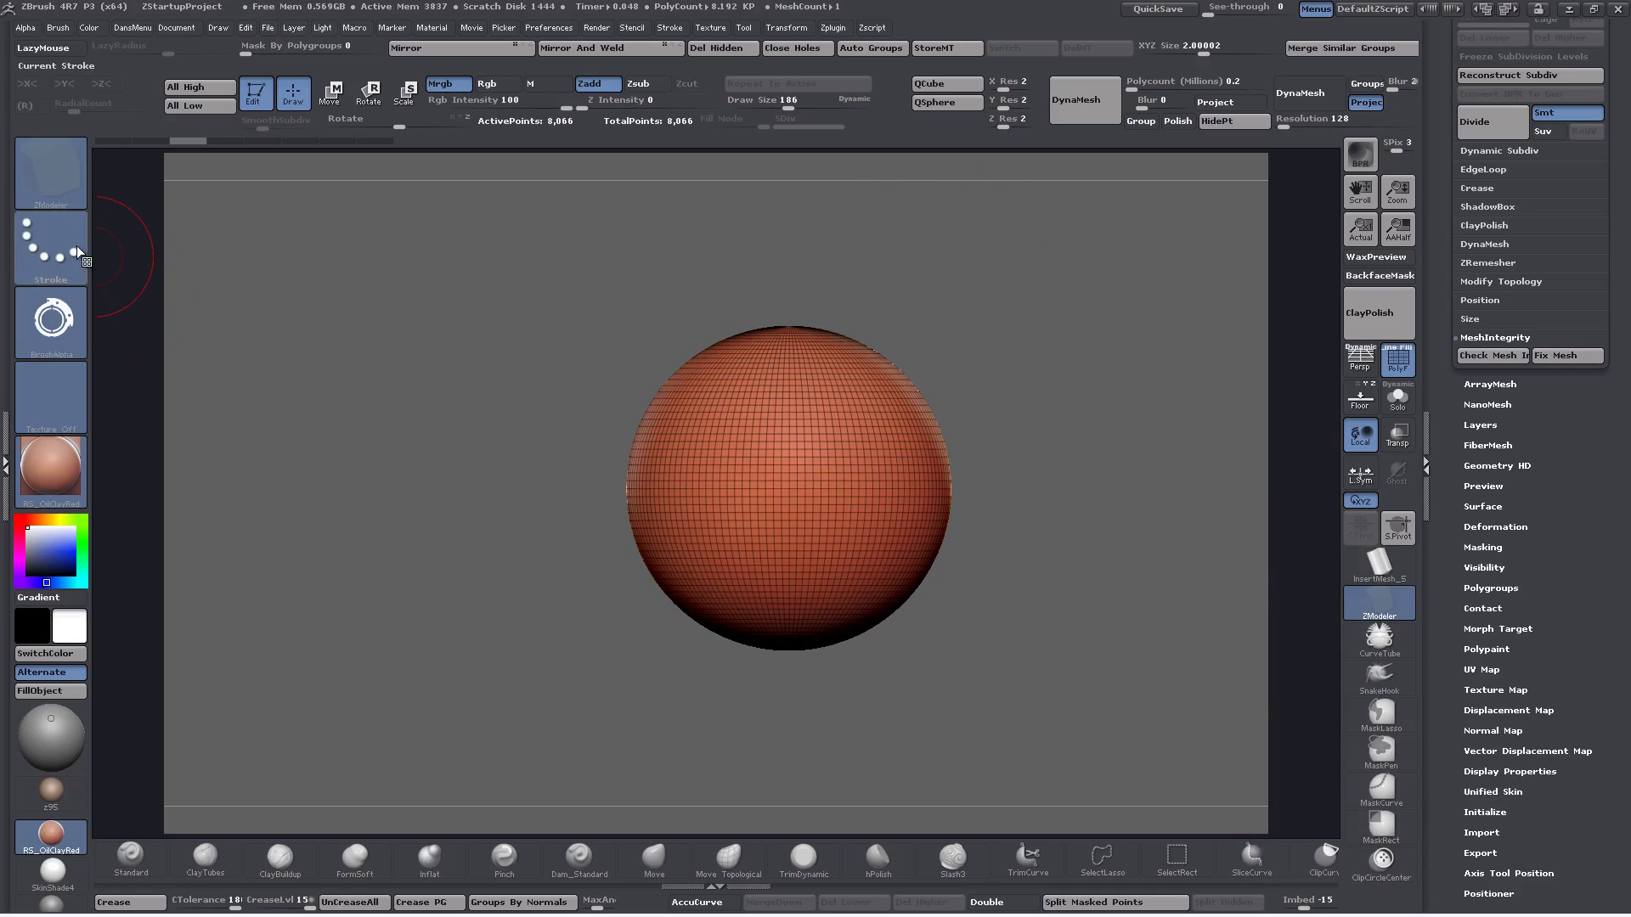
# Set the SliceCurve stroke to Circle with the Square and Center options
pyautogui.hotkey('ctrl', 'shift')
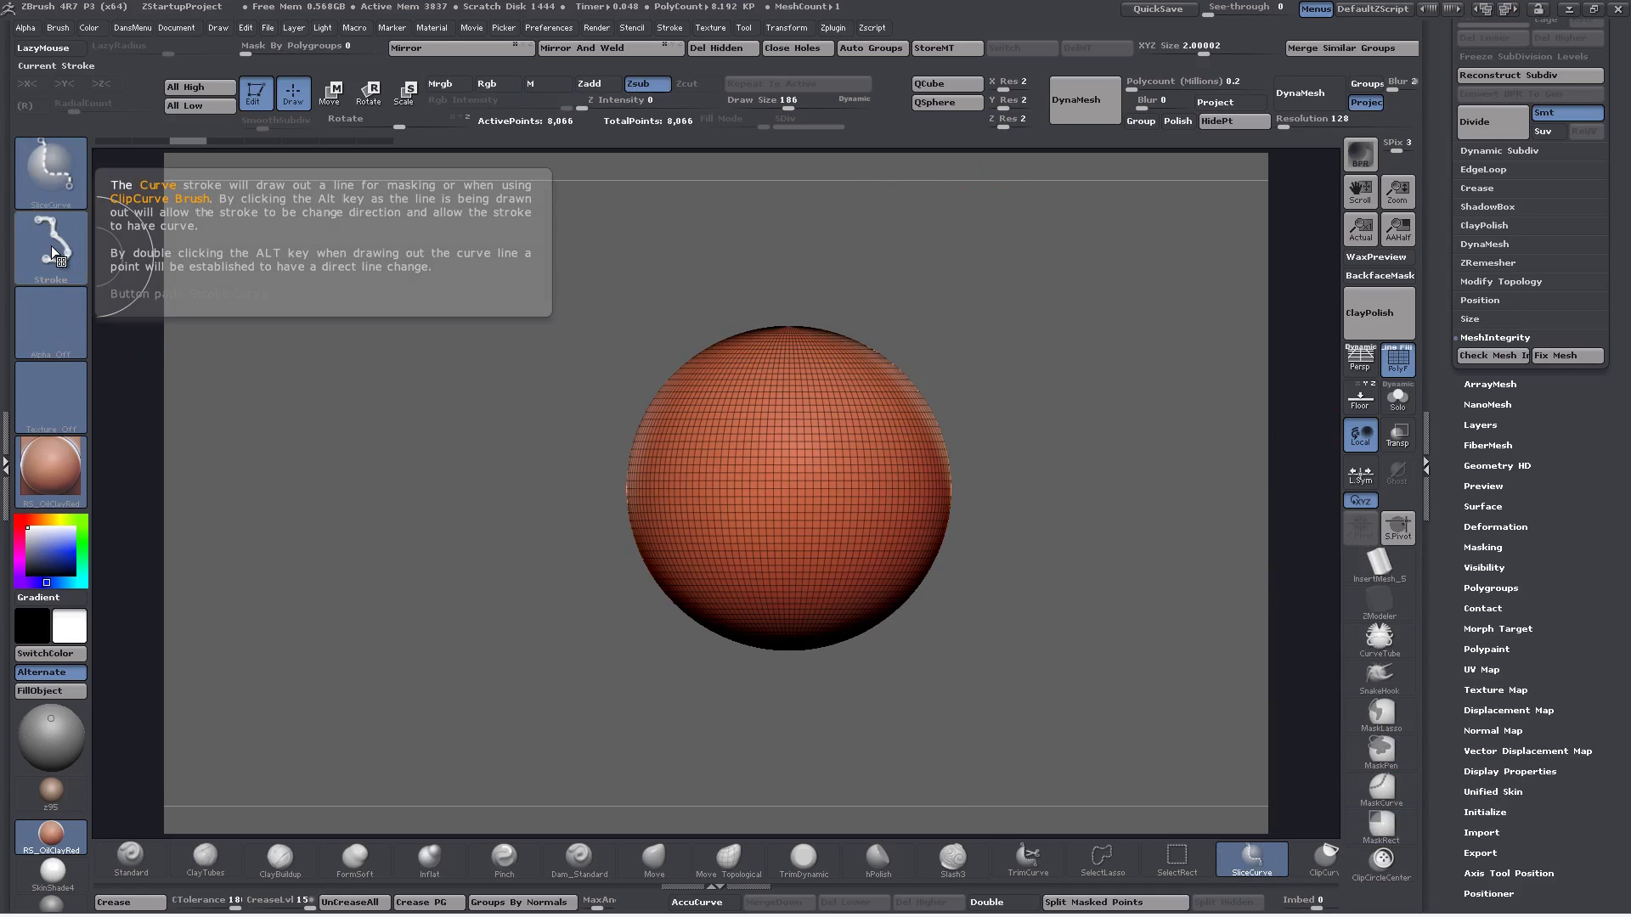
pyautogui.click(51, 247)
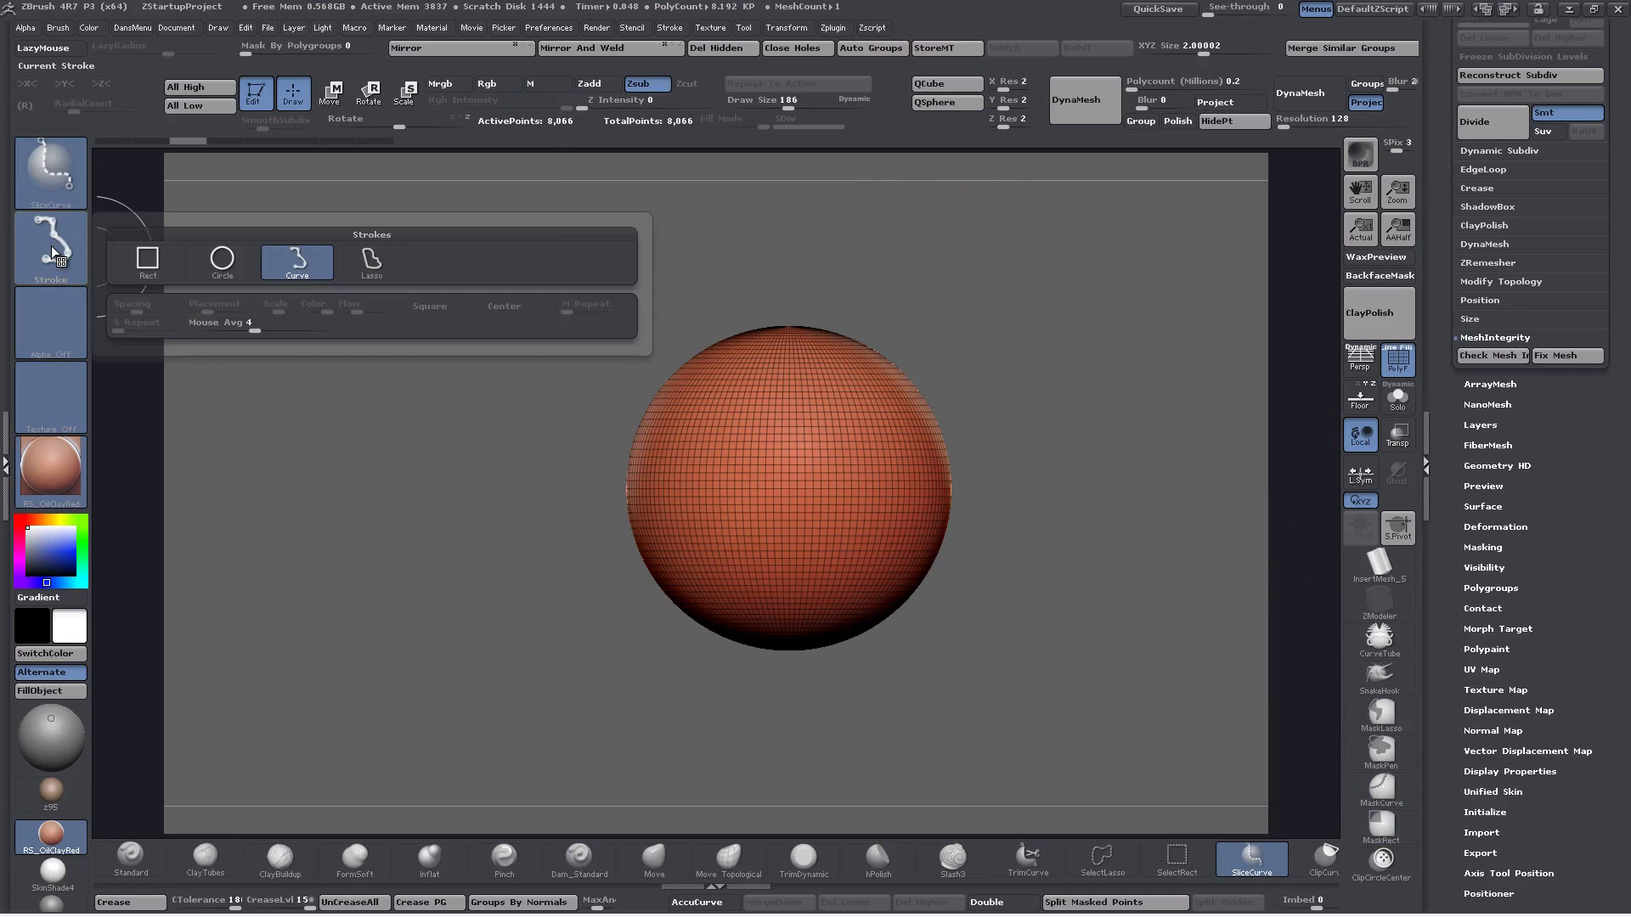
pyautogui.click(222, 268)
pyautogui.click(436, 309)
pyautogui.click(518, 308)
# Try slicing a circular cap across the top of the sphere and undo the slice
pyautogui.moveTo(782, 248); pyautogui.dragTo(990, 357)
pyautogui.hotkey('ctrl', 'shift')
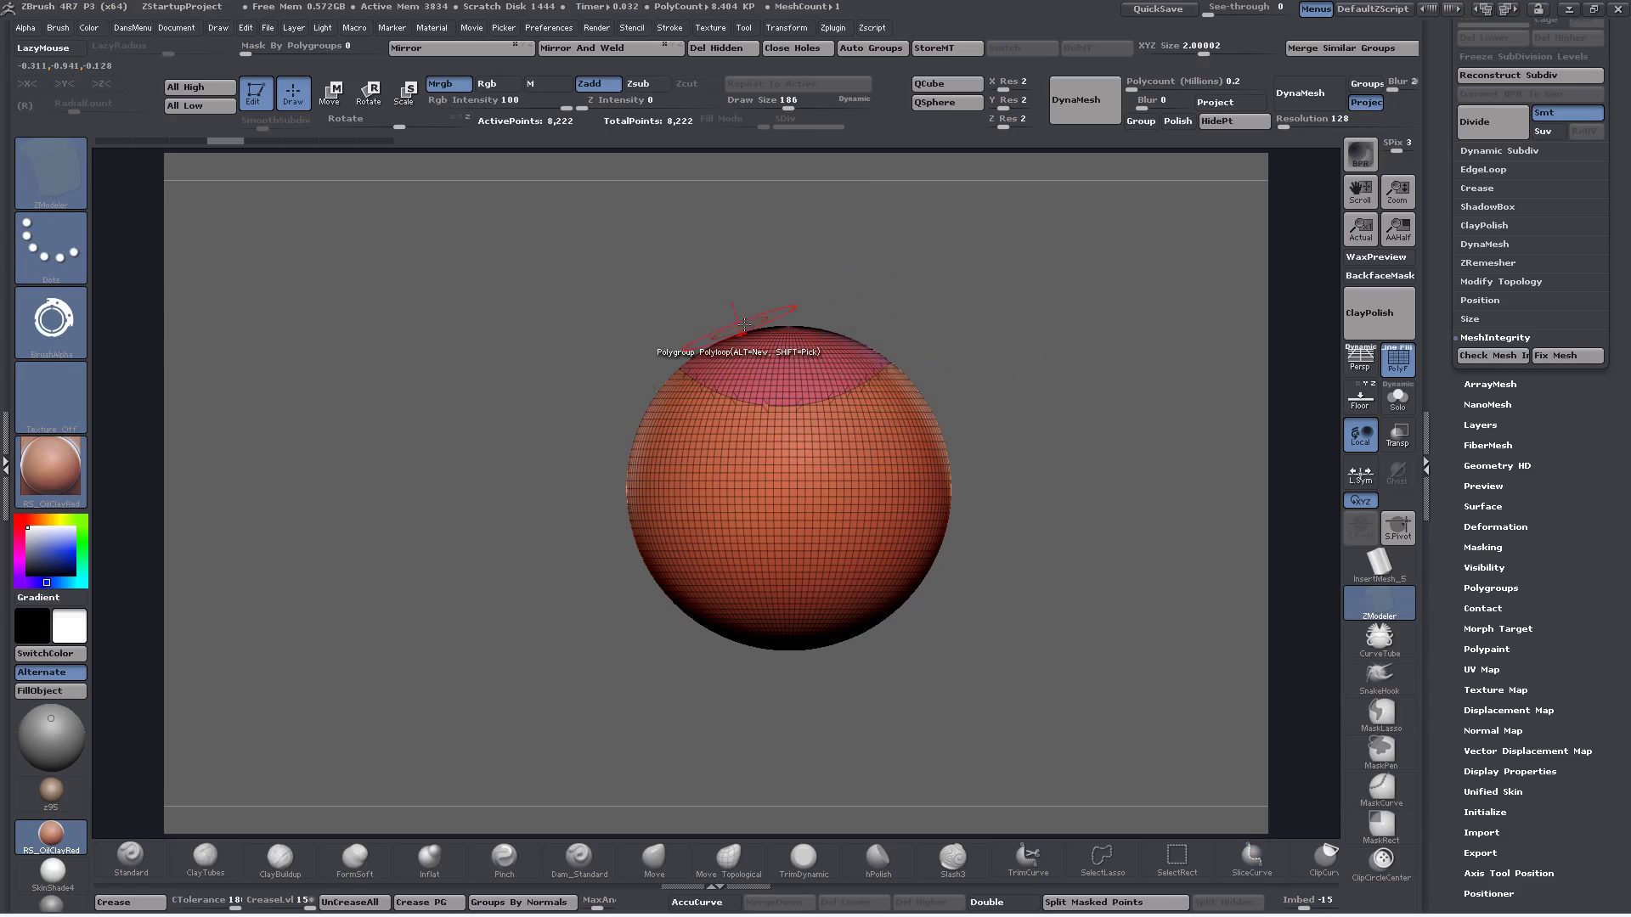
pyautogui.hotkey('ctrl', 'z')
# Slice a circular cap across the top of the sphere and copy it to the bottom with Mirror And Weld
pyautogui.keyDown('ctrl'); pyautogui.keyDown('shift'); pyautogui.moveTo(781, 248); pyautogui.dragTo(913, 436); pyautogui.keyUp('shift'); pyautogui.keyUp('ctrl')
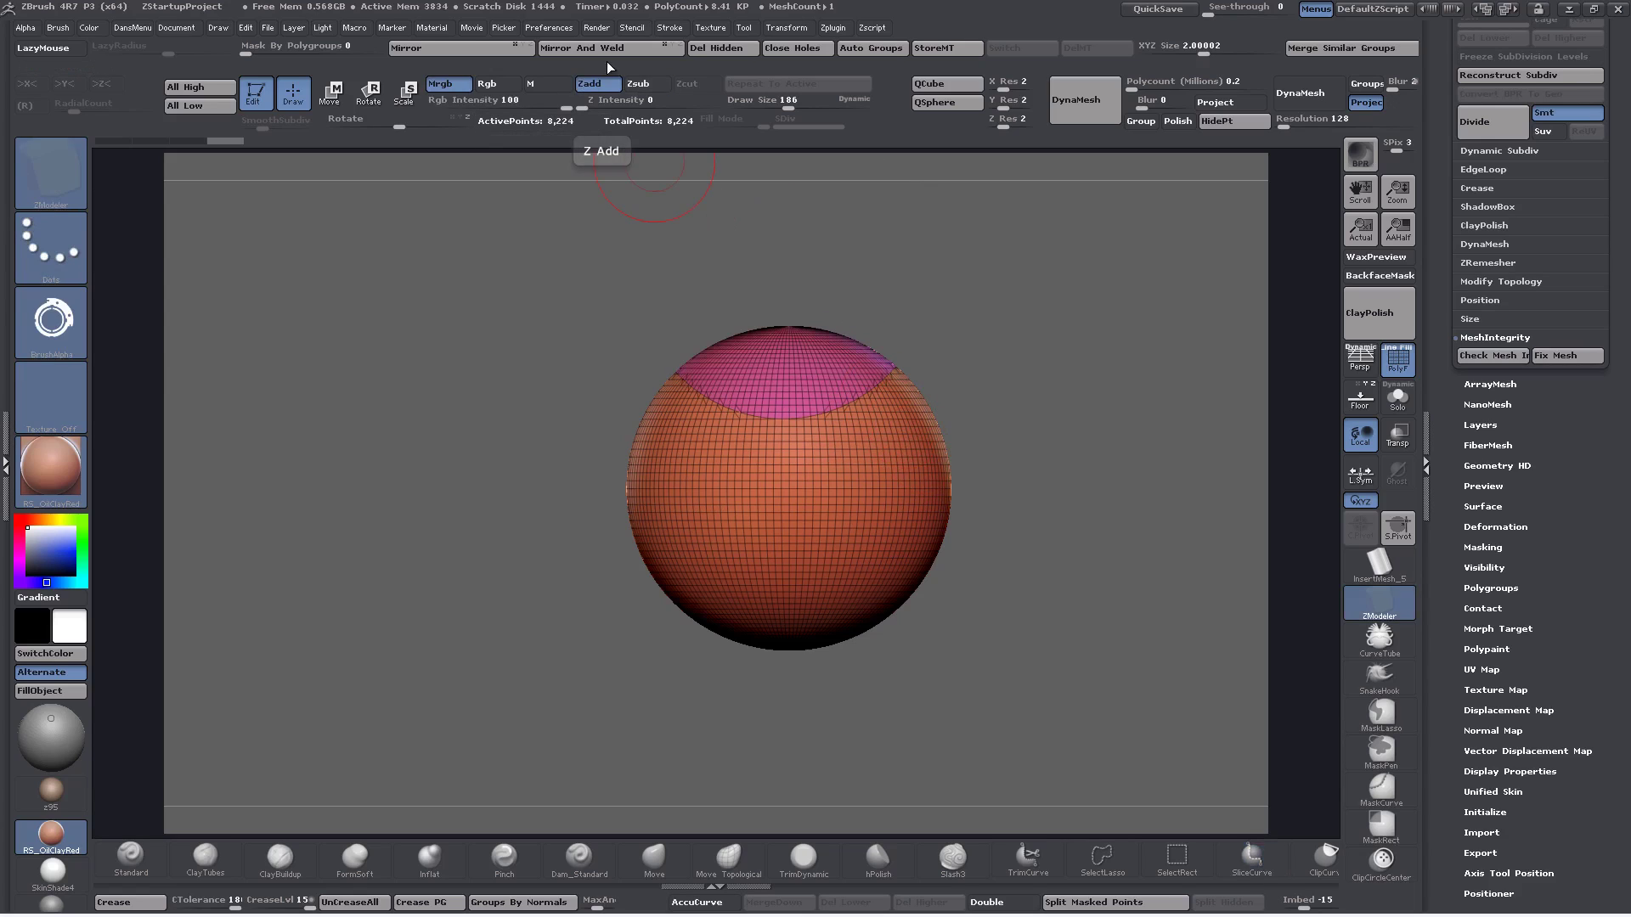
pyautogui.click(662, 47)
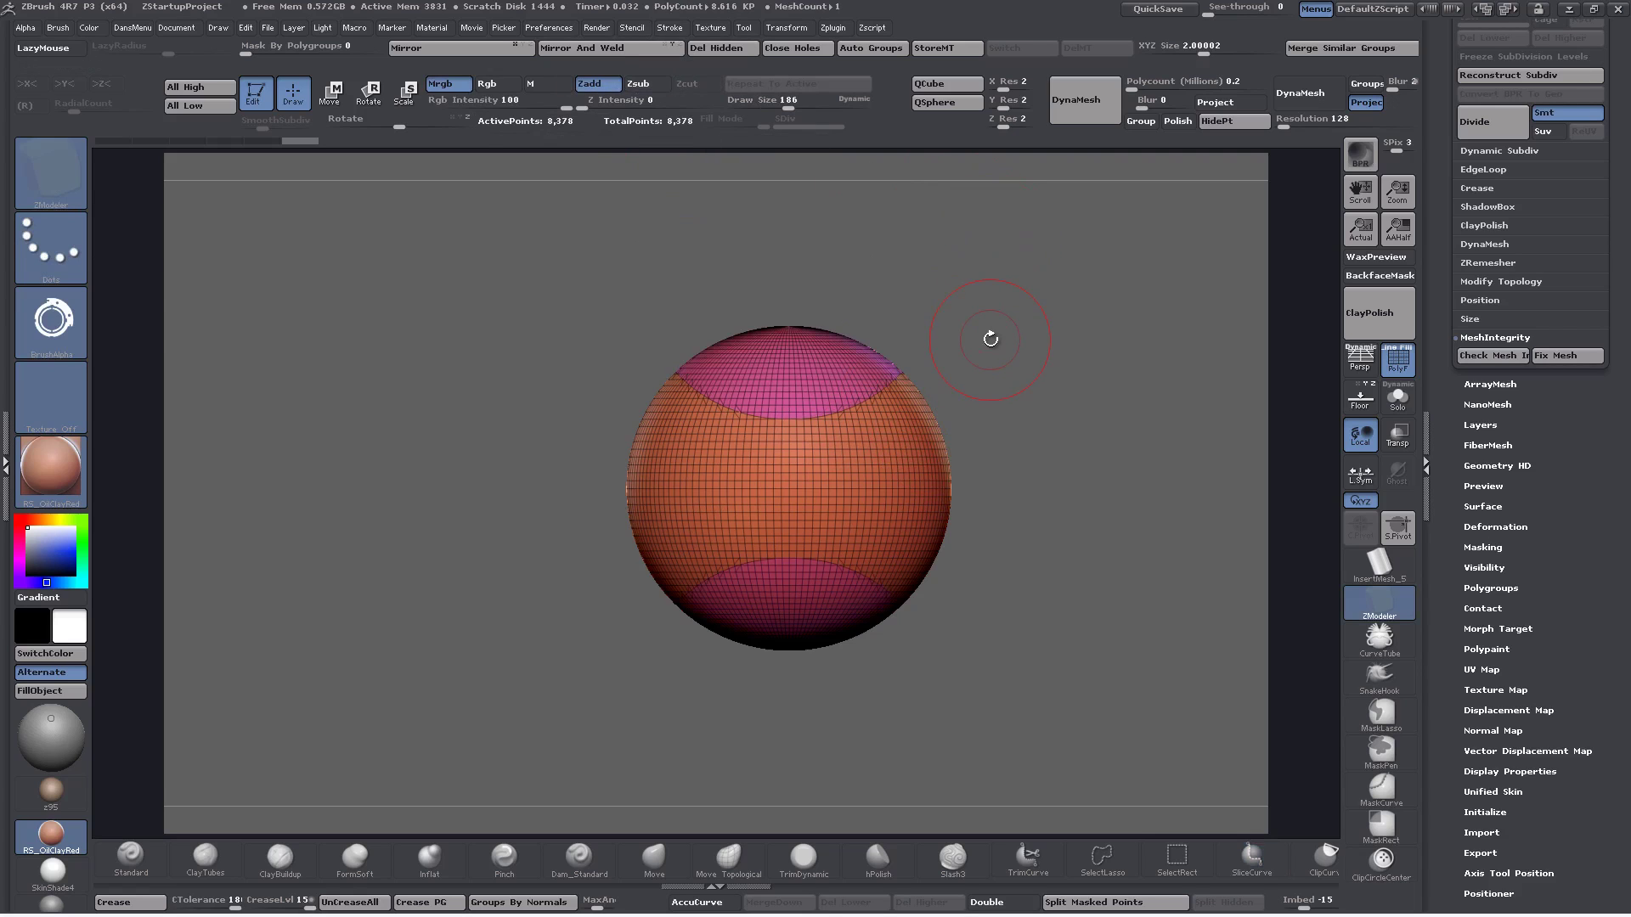
pyautogui.moveTo(969, 285); pyautogui.dragTo(954, 496)
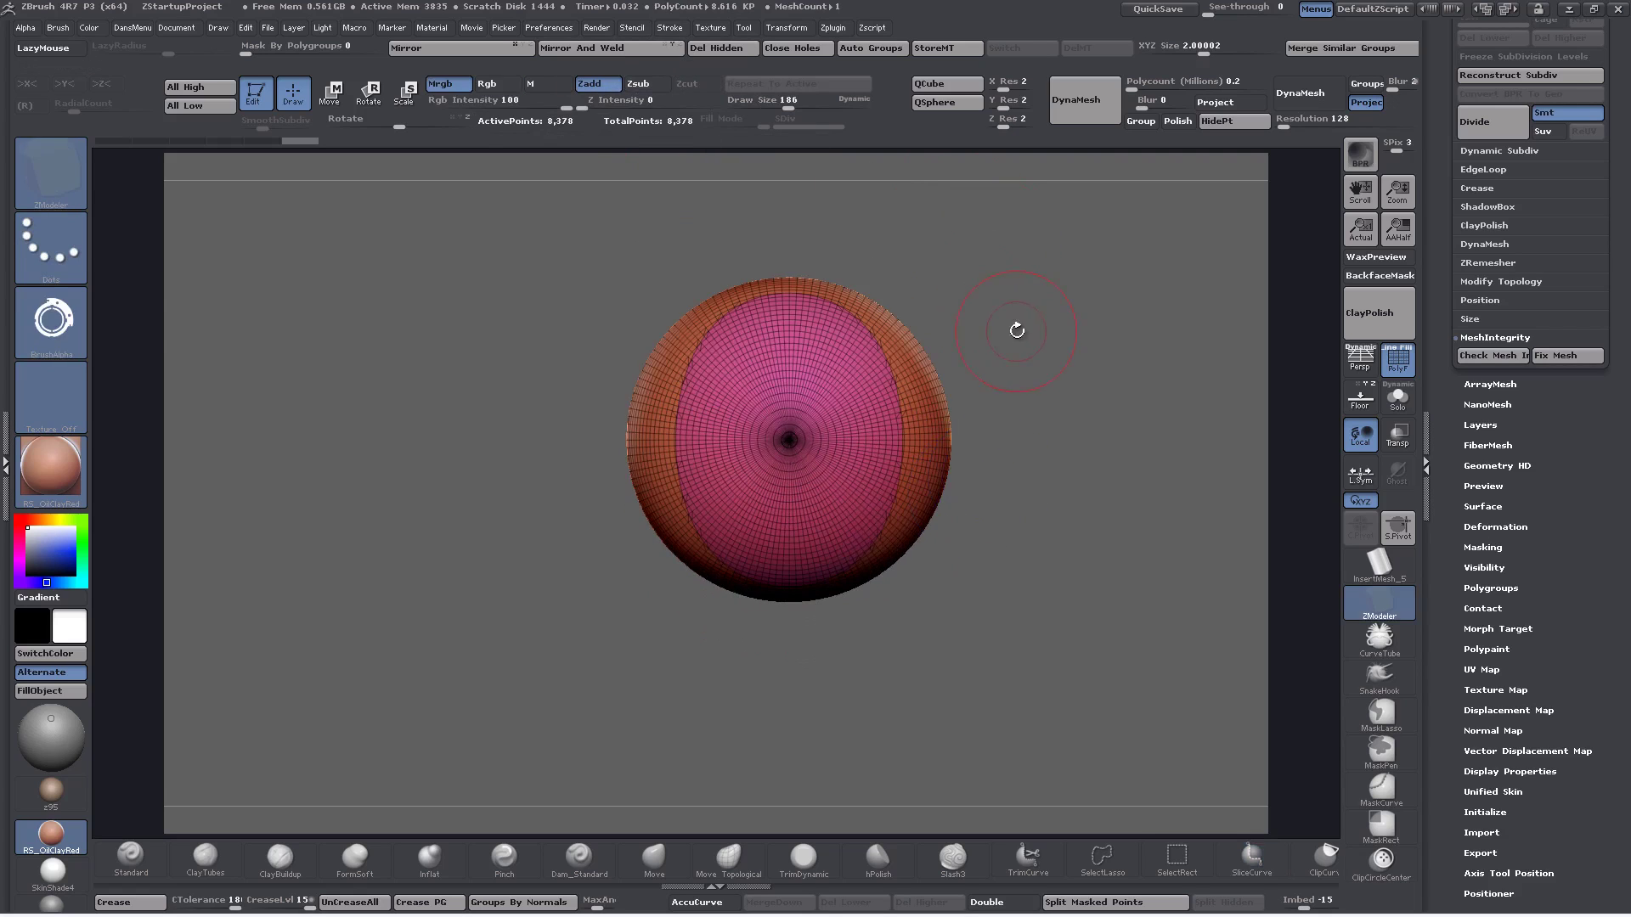
pyautogui.keyDown('shift'); pyautogui.moveTo(1016, 327); pyautogui.dragTo(1013, 497); pyautogui.keyUp('shift')
pyautogui.keyDown('alt'); pyautogui.moveTo(1043, 375); pyautogui.dragTo(1040, 478); pyautogui.keyUp('alt')
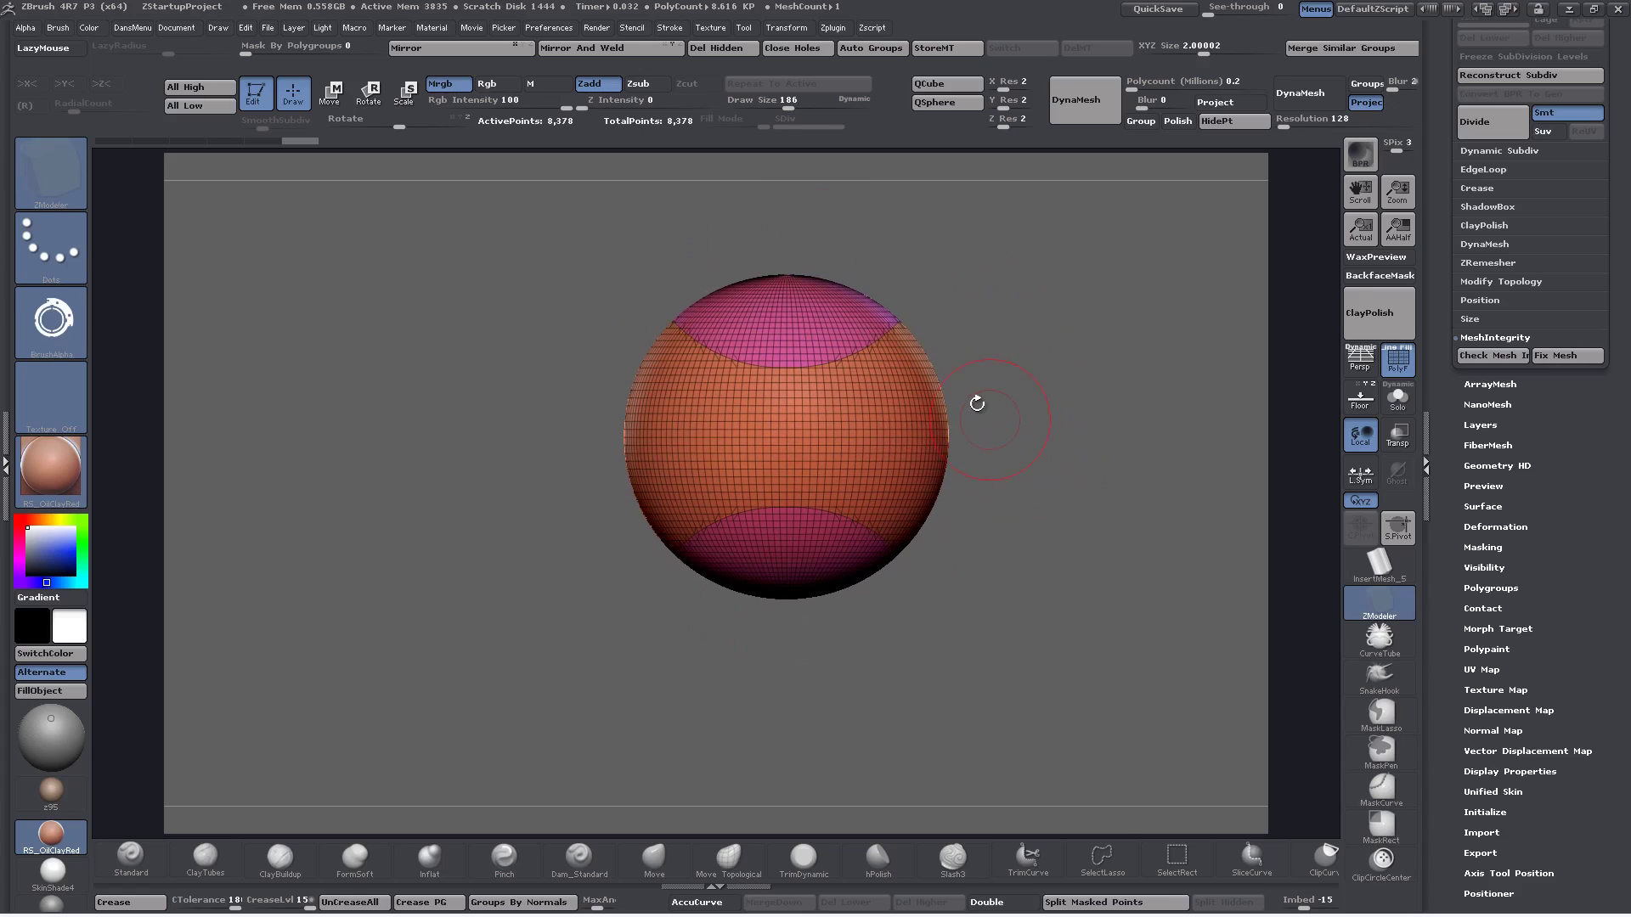
pyautogui.hotkey('ctrl', 'shift')
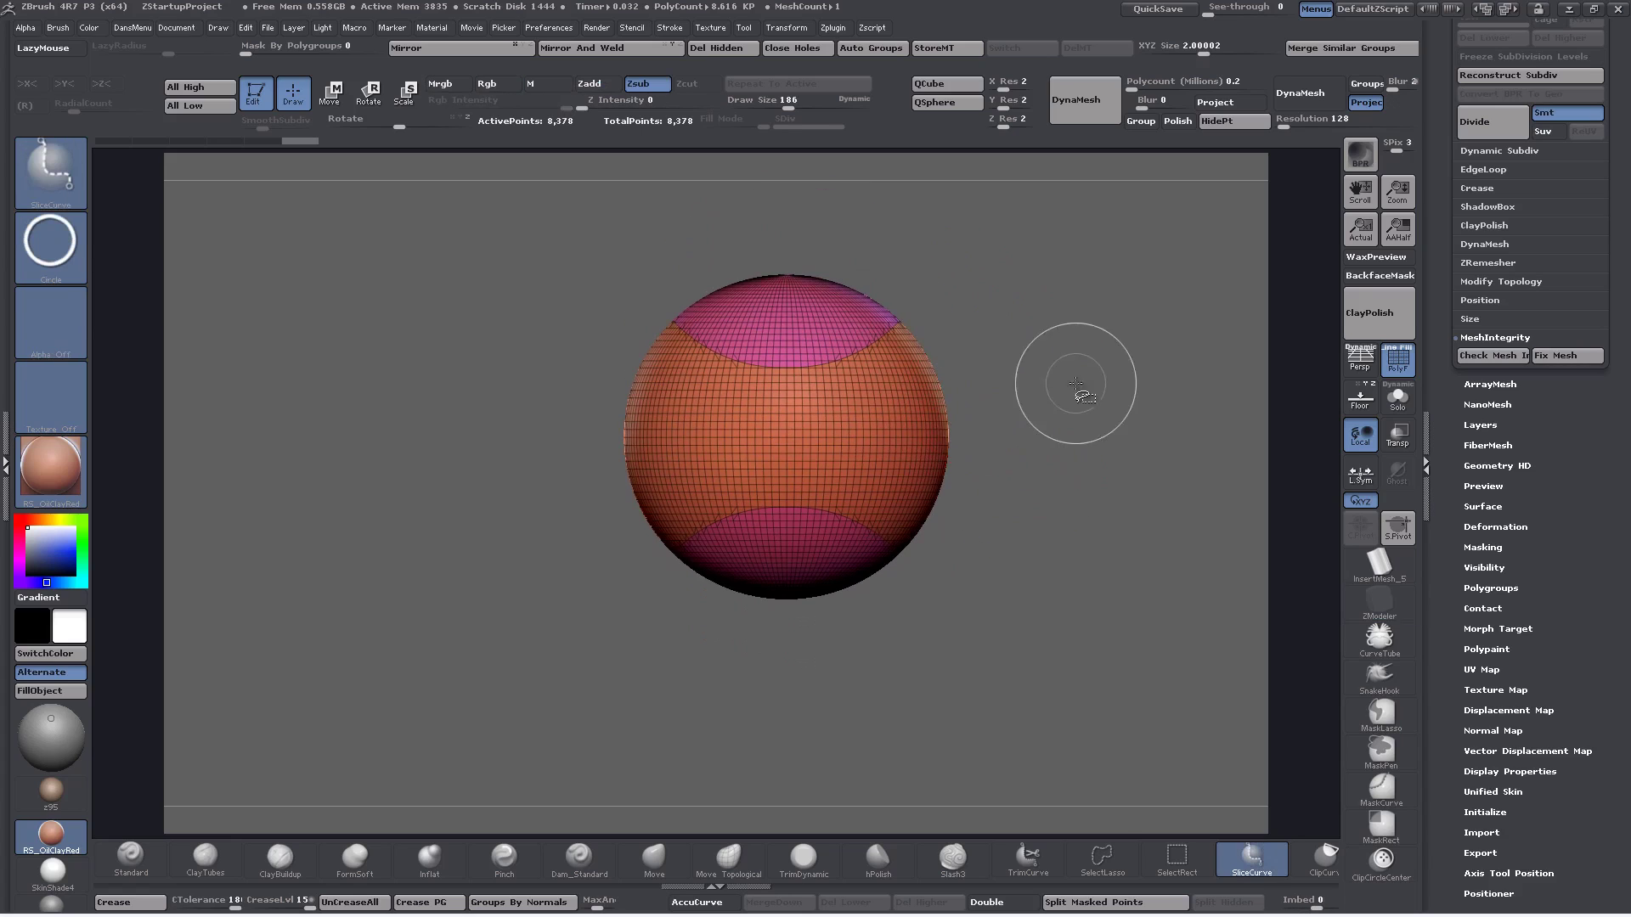
# Turn off the Square option of the SliceCurve circle stroke and keep Center enabled
pyautogui.click(36, 247)
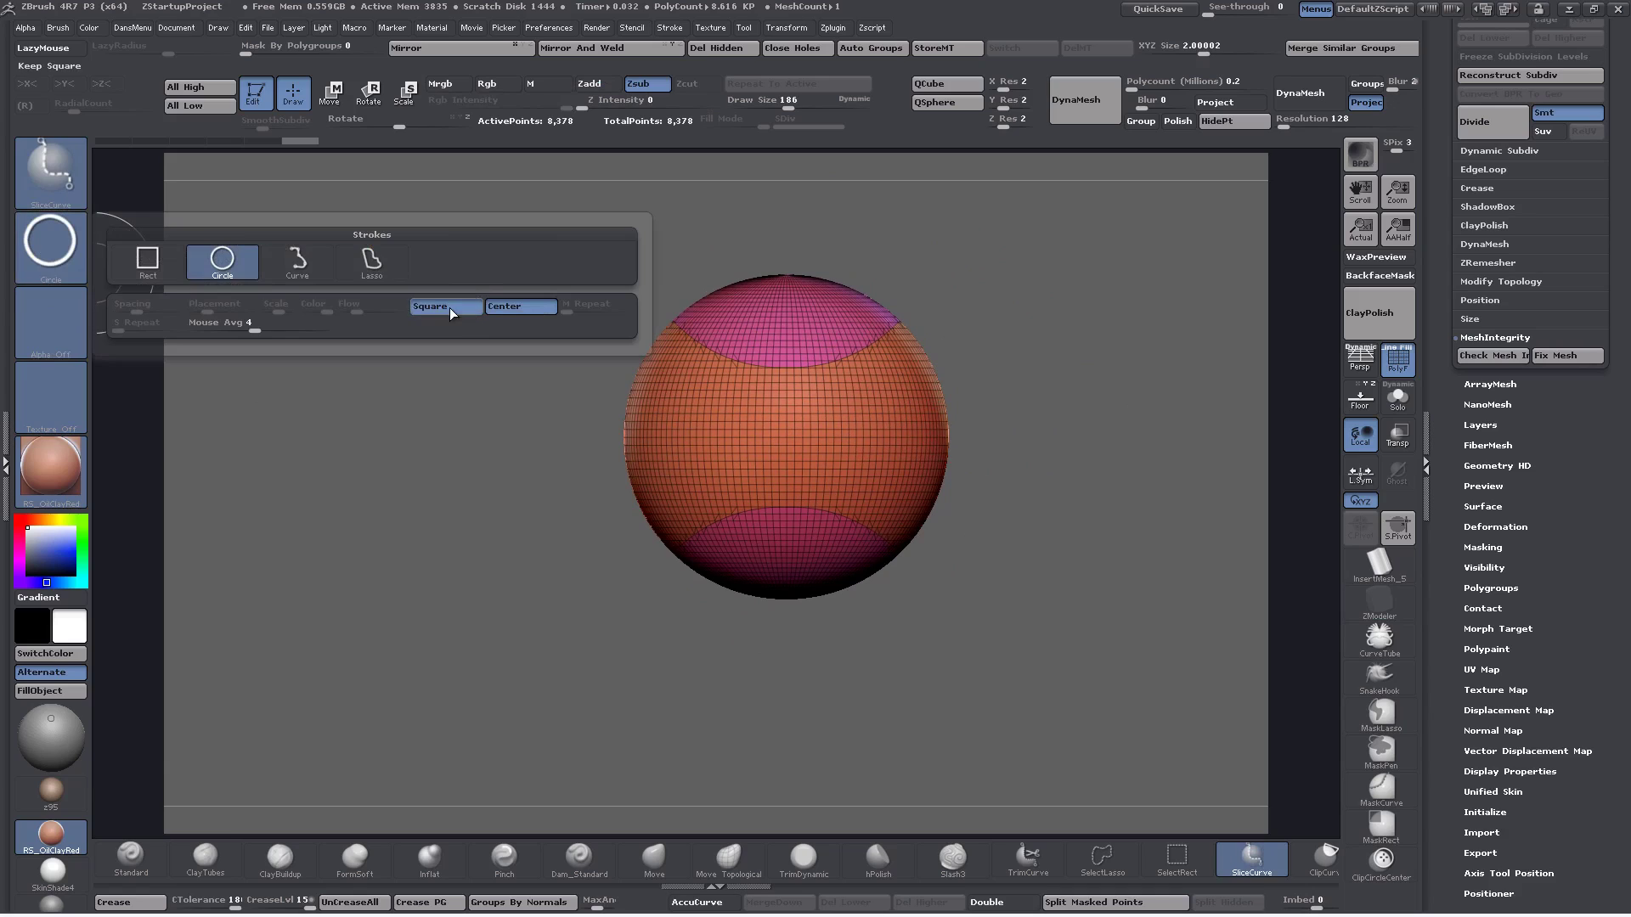
pyautogui.click(51, 242)
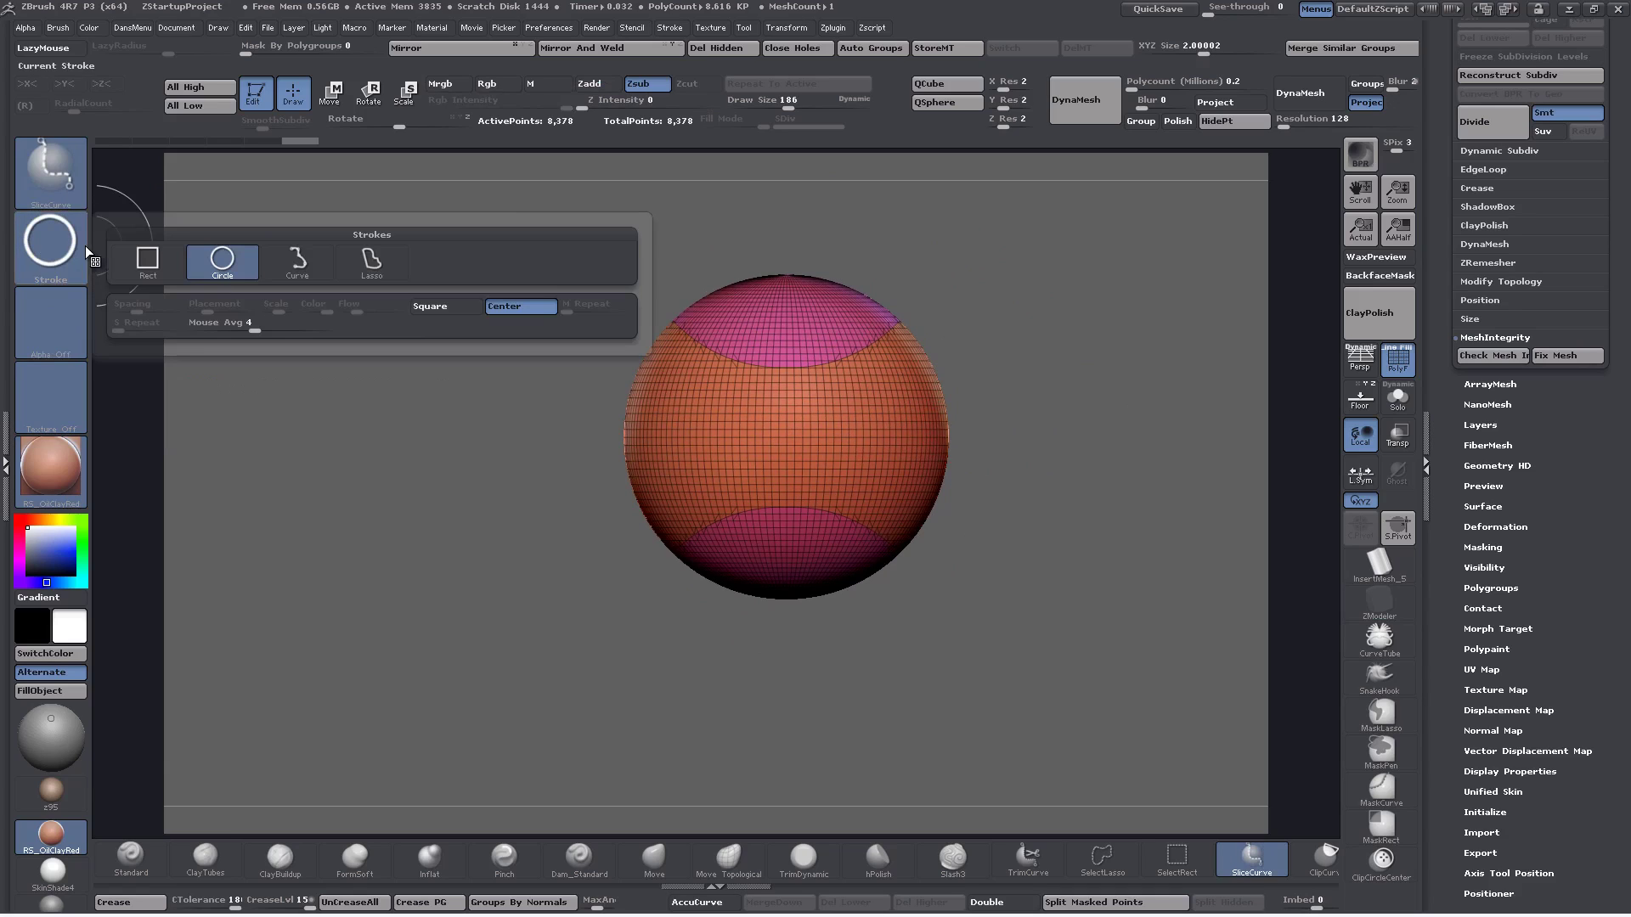
pyautogui.click(515, 311)
# Slice an elliptical cap across the right side of the sphere and copy it to the left with Mirror and Mirror And Weld
pyautogui.moveTo(1030, 279)
pyautogui.keyDown('ctrl'); pyautogui.keyDown('shift'); pyautogui.mouseDown()
pyautogui.moveTo(1157, 597)
pyautogui.moveTo(1212, 612)
pyautogui.moveTo(1109, 630)
pyautogui.moveTo(1138, 651)
pyautogui.moveTo(1098, 613)
pyautogui.mouseUp(); pyautogui.keyUp('shift'); pyautogui.keyUp('ctrl')
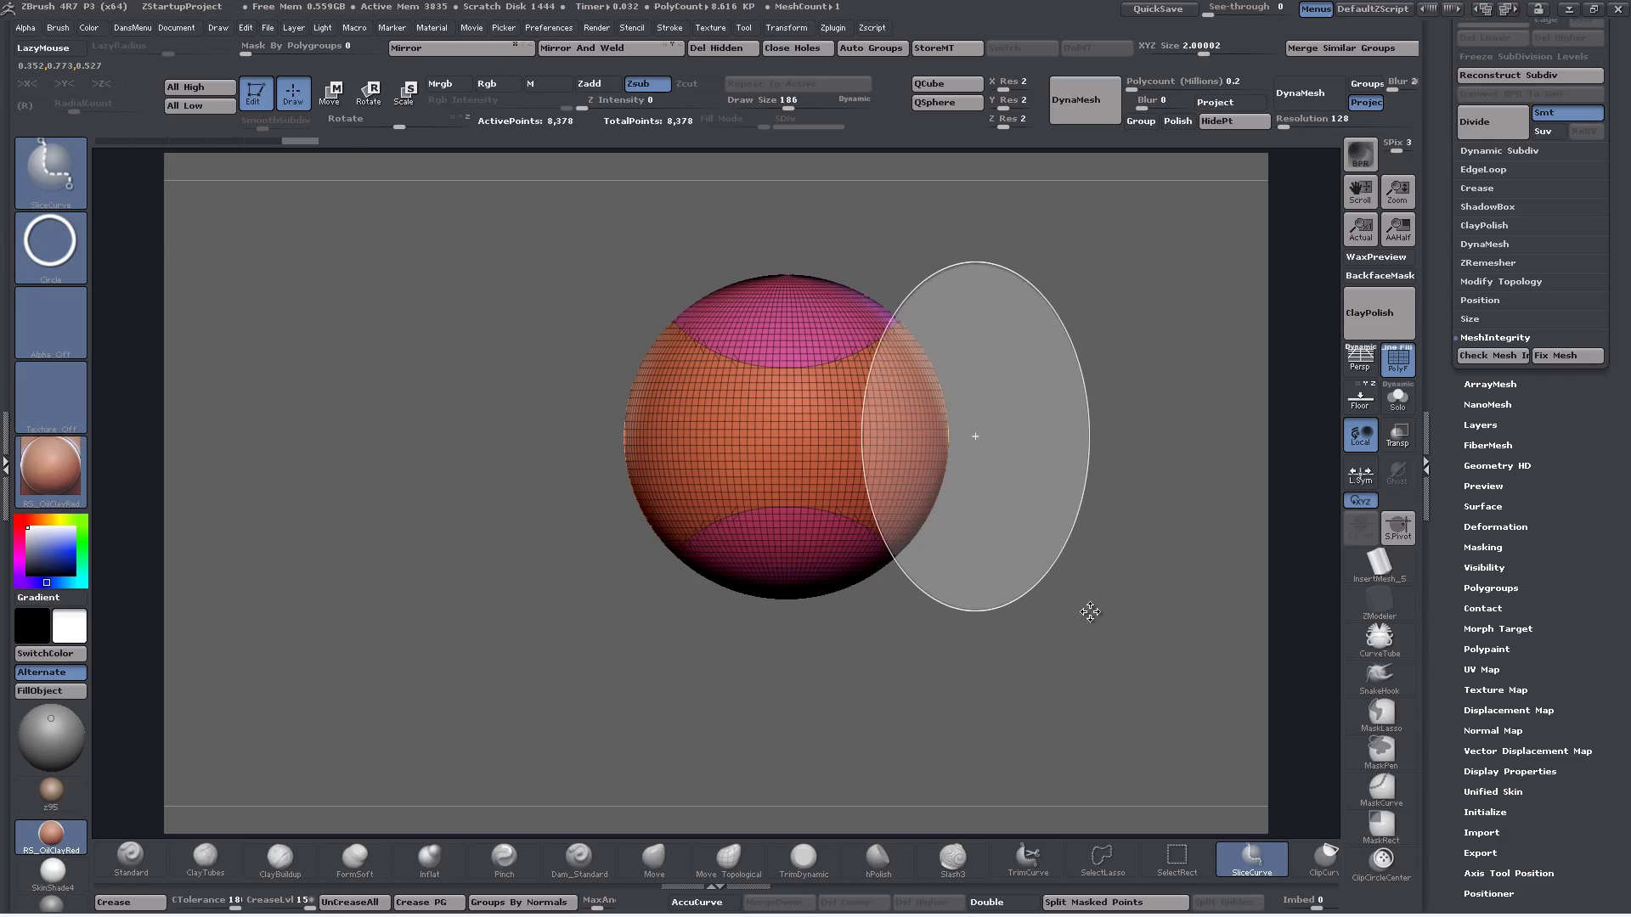
pyautogui.moveTo(1090, 611); pyautogui.dragTo(1085, 609)
pyautogui.click(1379, 603)
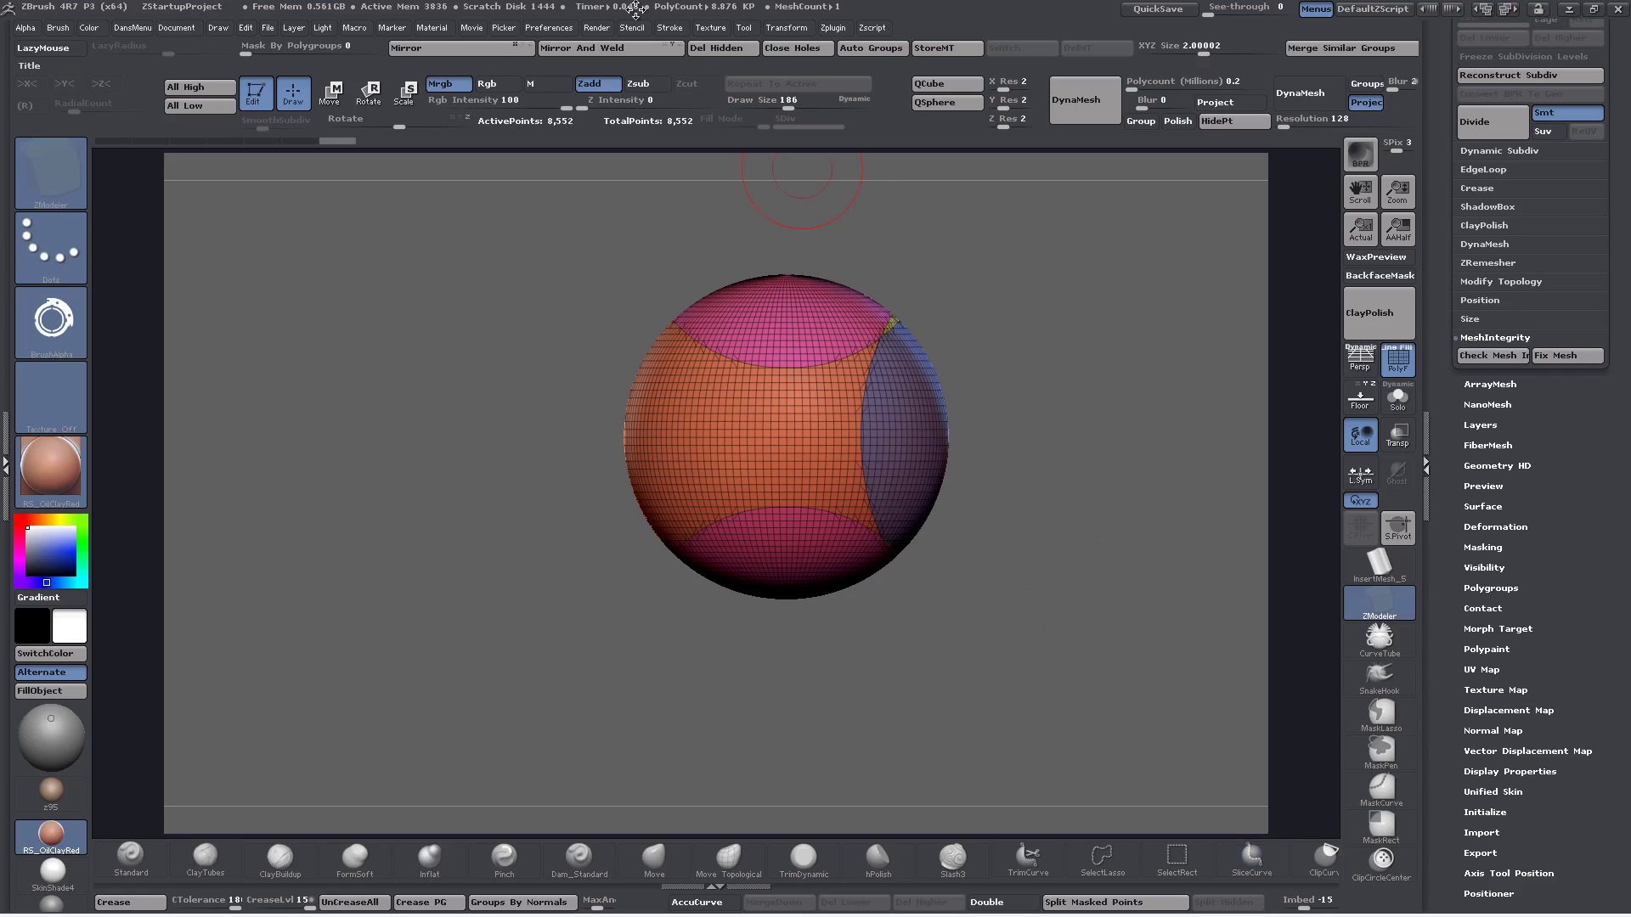
pyautogui.click(475, 49)
pyautogui.click(611, 49)
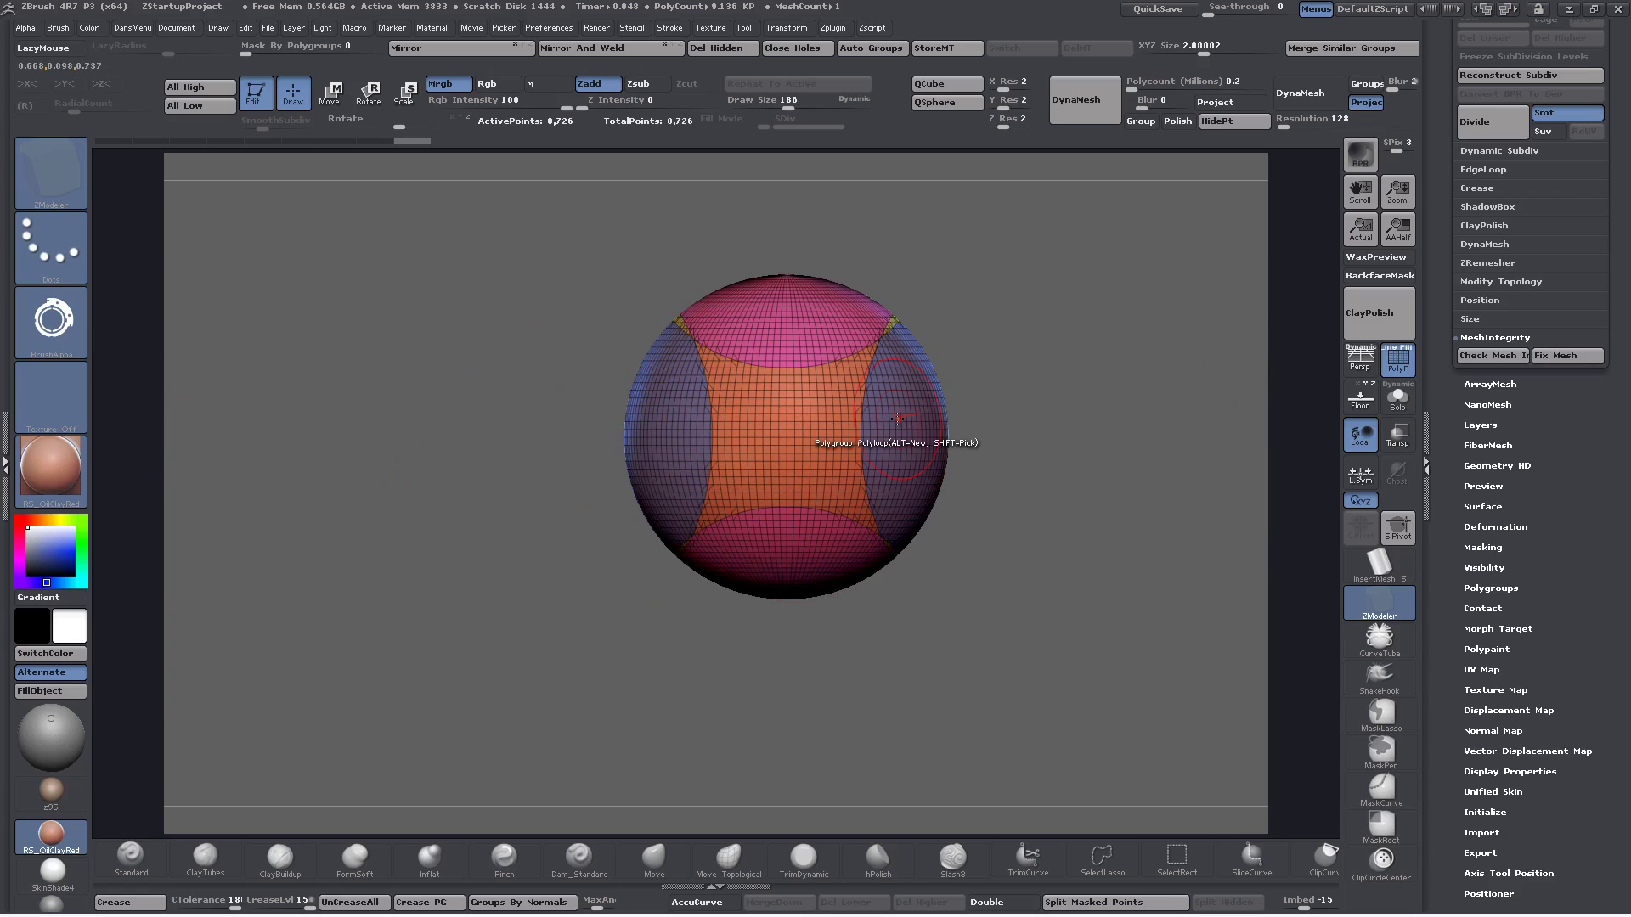
# Examine the sliced sphere with the floor grid shown and the polyframe temporarily hidden, and restore both display settings
pyautogui.keyDown('alt'); pyautogui.moveTo(1167, 513); pyautogui.dragTo(1158, 552); pyautogui.keyUp('alt')
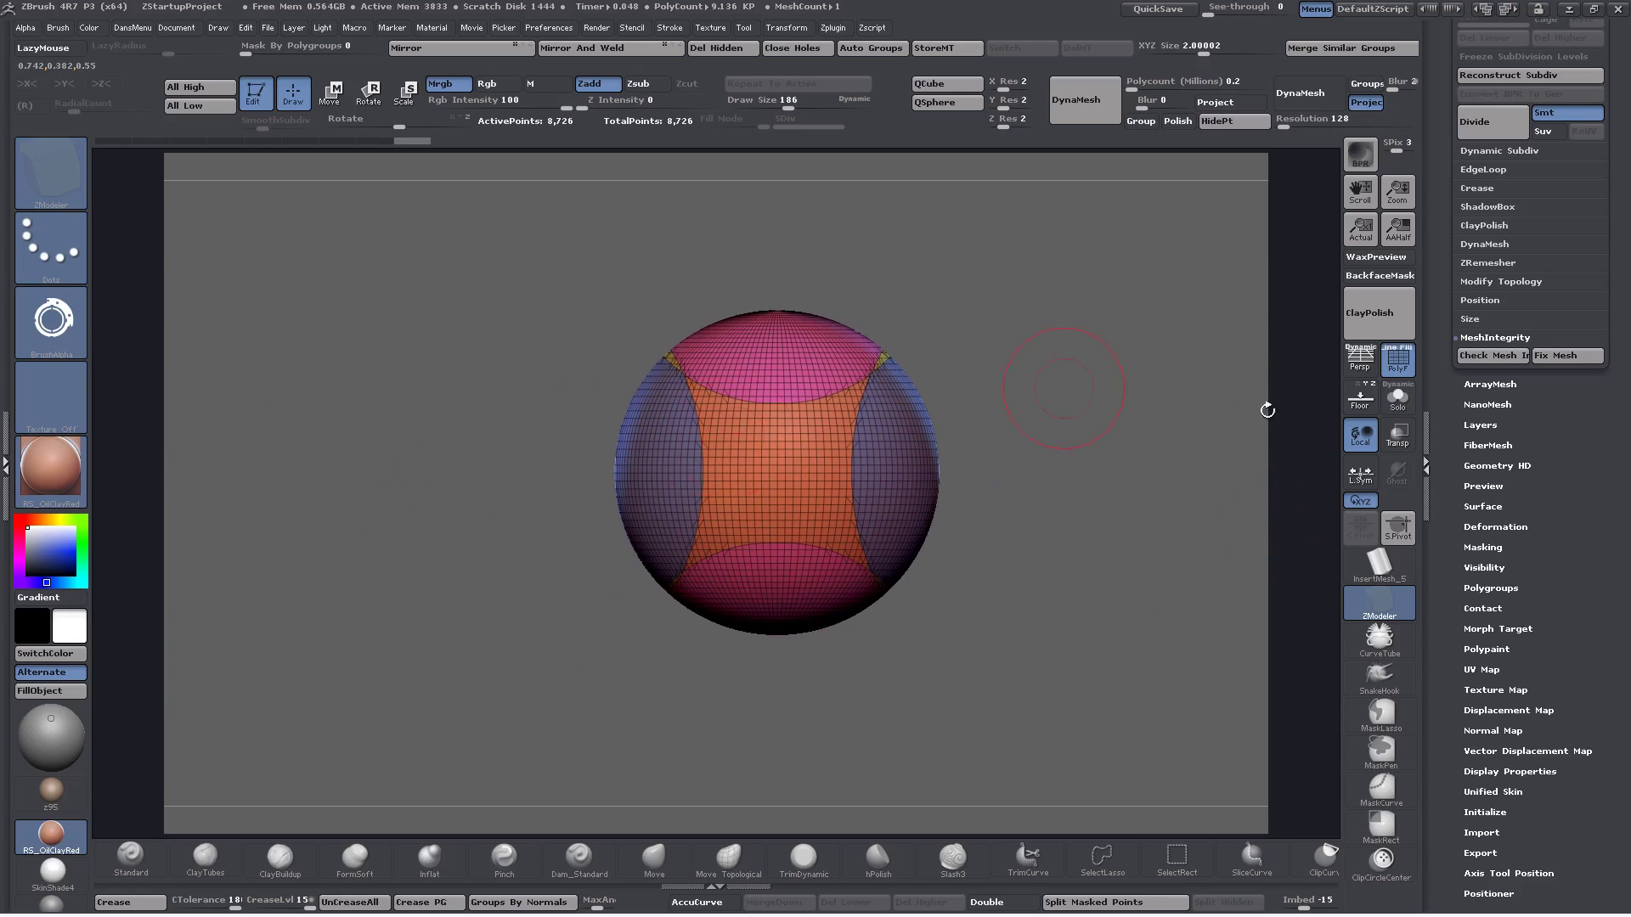
pyautogui.click(1356, 404)
pyautogui.moveTo(1031, 429); pyautogui.dragTo(1027, 466)
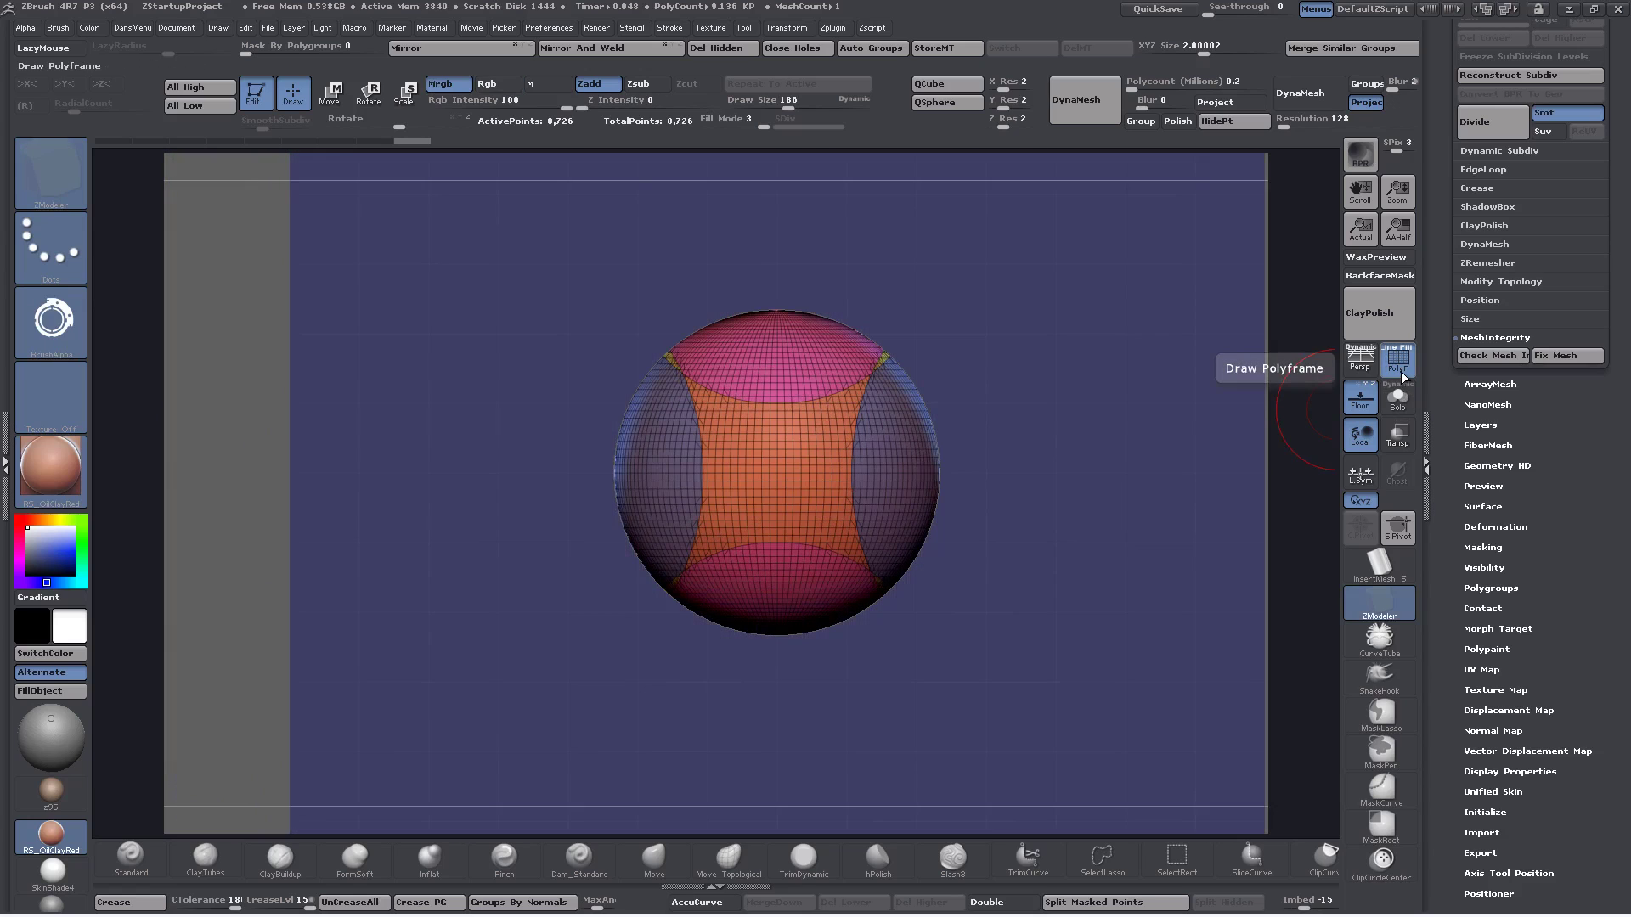
pyautogui.click(1401, 376)
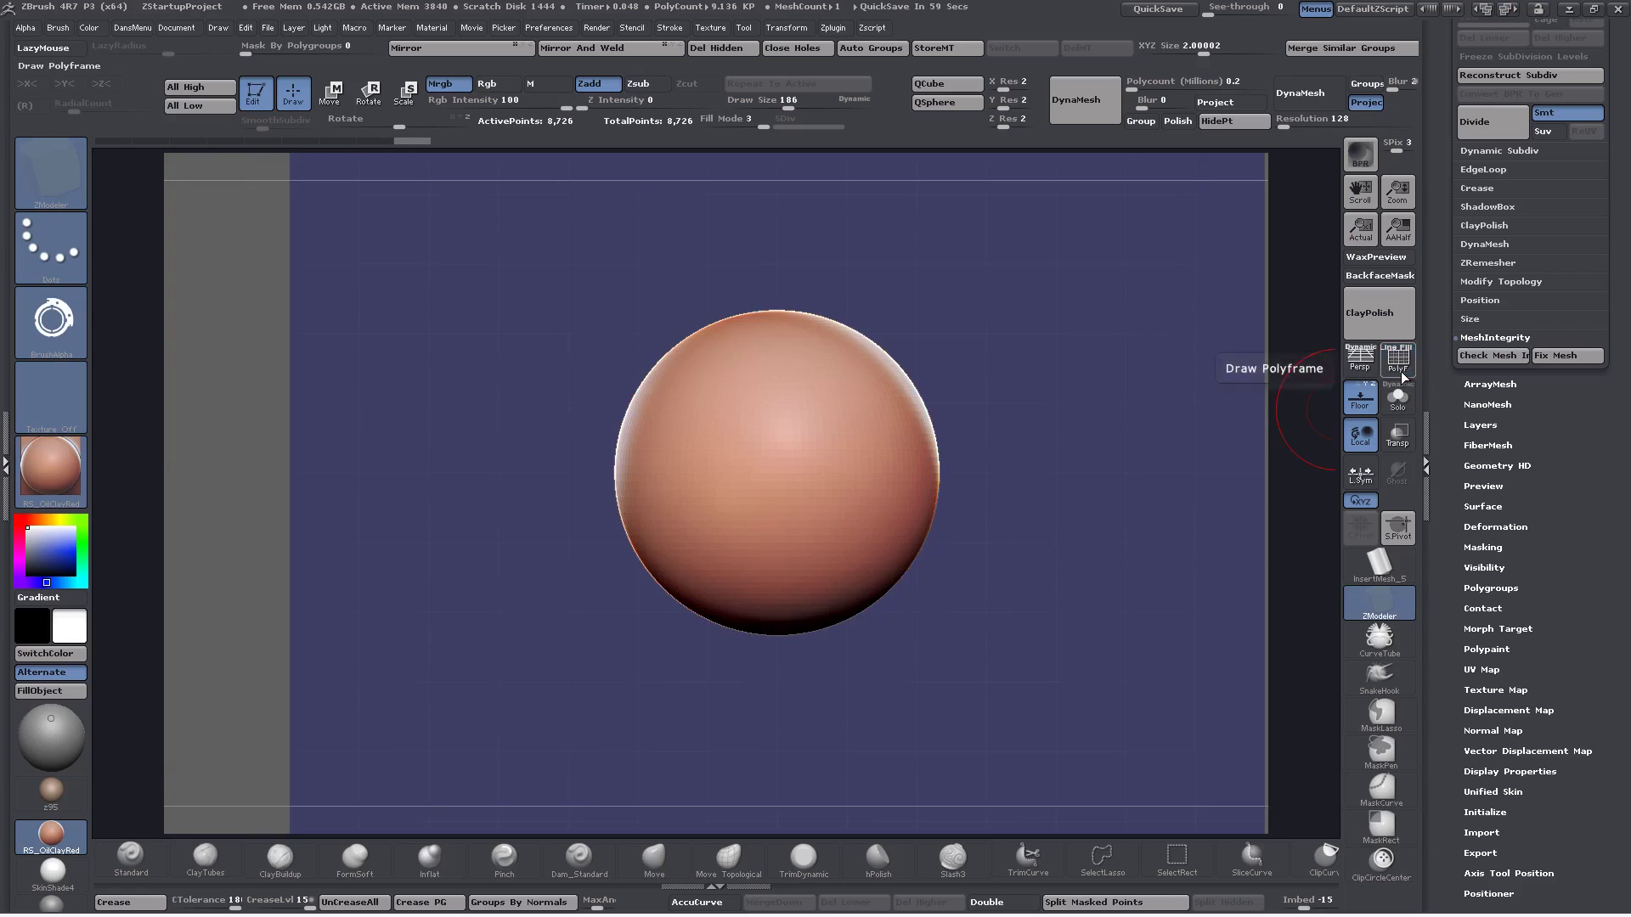
pyautogui.click(1402, 365)
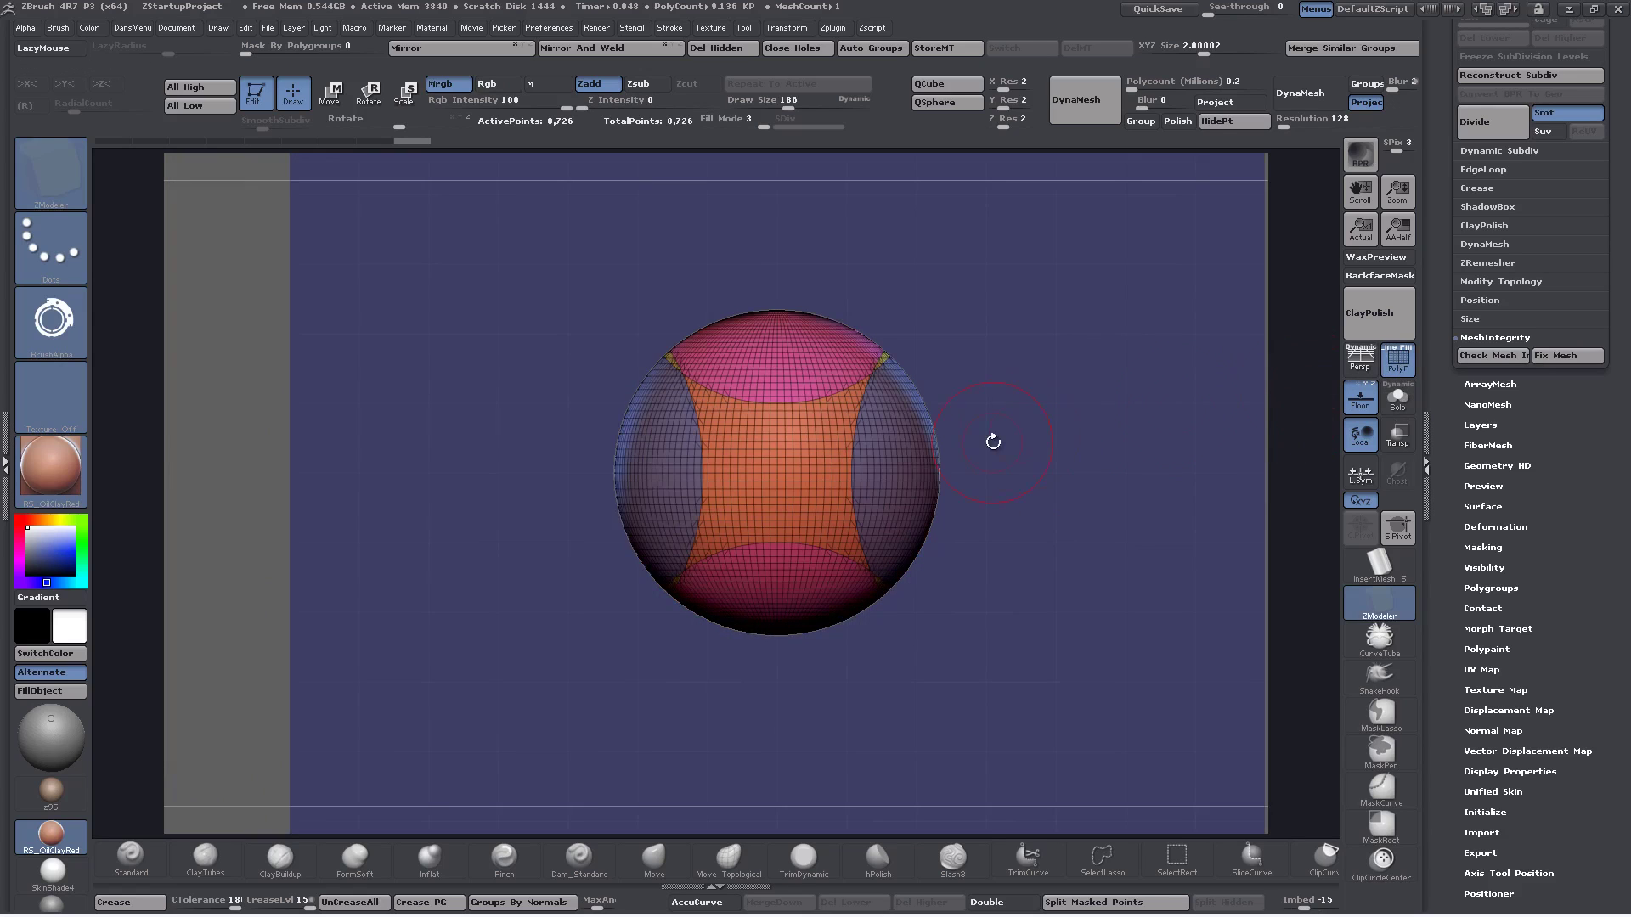
pyautogui.click(1357, 401)
pyautogui.moveTo(965, 455)
pyautogui.mouseDown()
pyautogui.moveTo(776, 498)
pyautogui.moveTo(797, 429)
pyautogui.moveTo(687, 382)
pyautogui.moveTo(638, 522)
pyautogui.moveTo(1108, 484)
pyautogui.moveTo(979, 478)
pyautogui.moveTo(1099, 466)
pyautogui.moveTo(1045, 437)
pyautogui.mouseUp()
# Examine which caps share a polygroup by isolating the pink caps and the blue side caps in turn
pyautogui.hotkey('ctrl', 'shift')
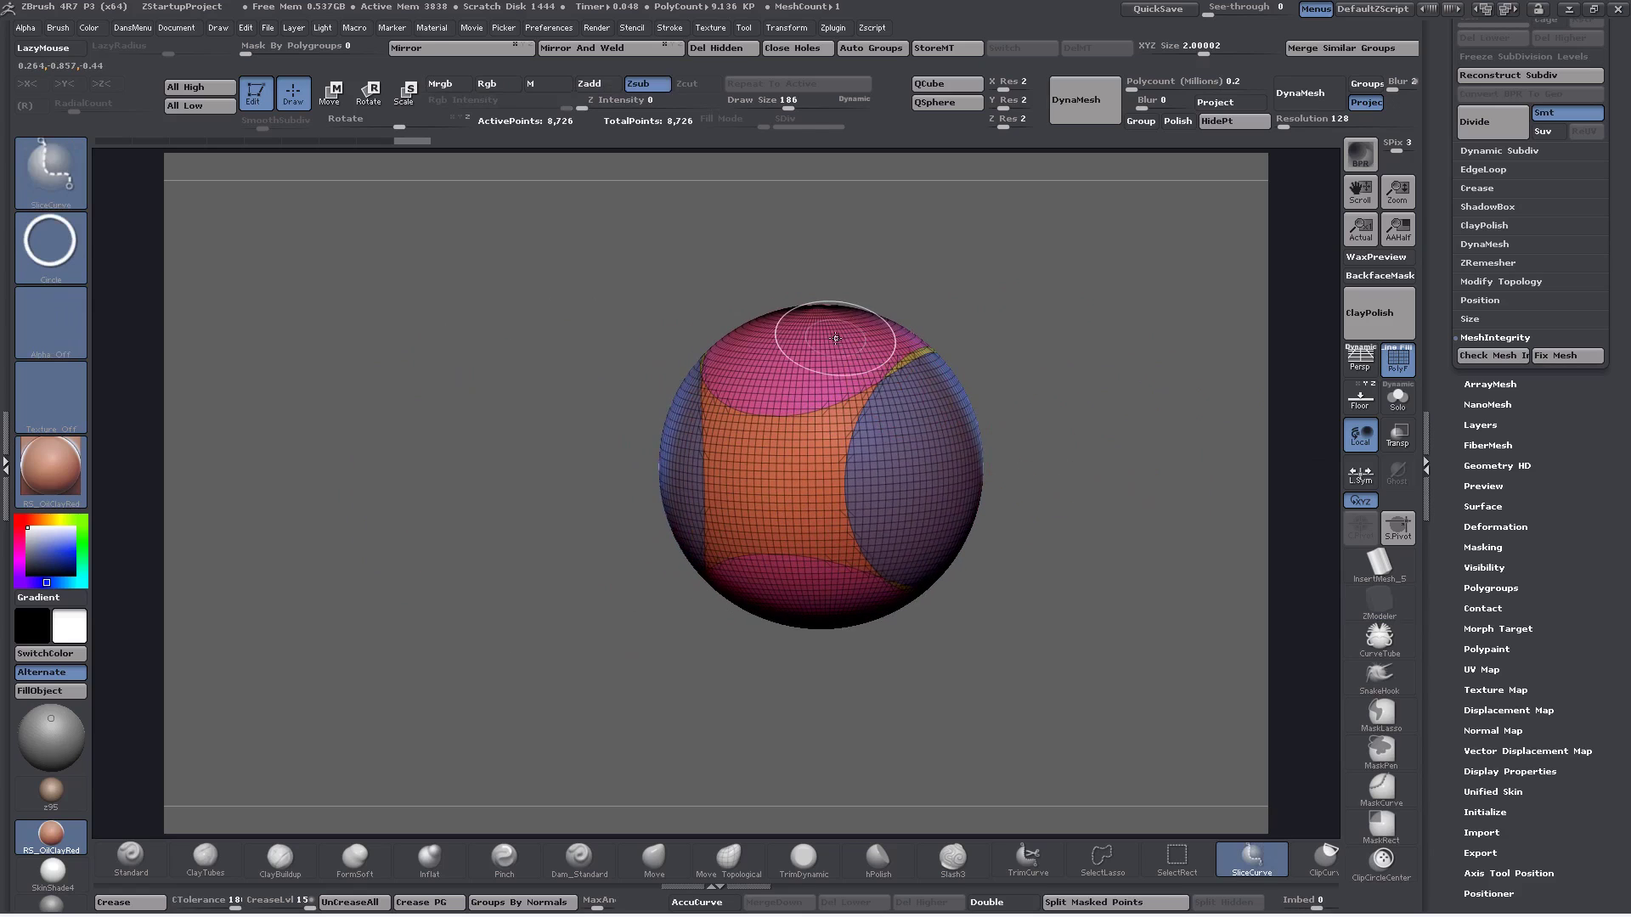
pyautogui.keyDown('ctrl'); pyautogui.keyDown('shift'); pyautogui.click(836, 338); pyautogui.keyUp('shift'); pyautogui.keyUp('ctrl')
pyautogui.moveTo(798, 458)
pyautogui.mouseDown()
pyautogui.moveTo(918, 497)
pyautogui.moveTo(1006, 500)
pyautogui.mouseUp()
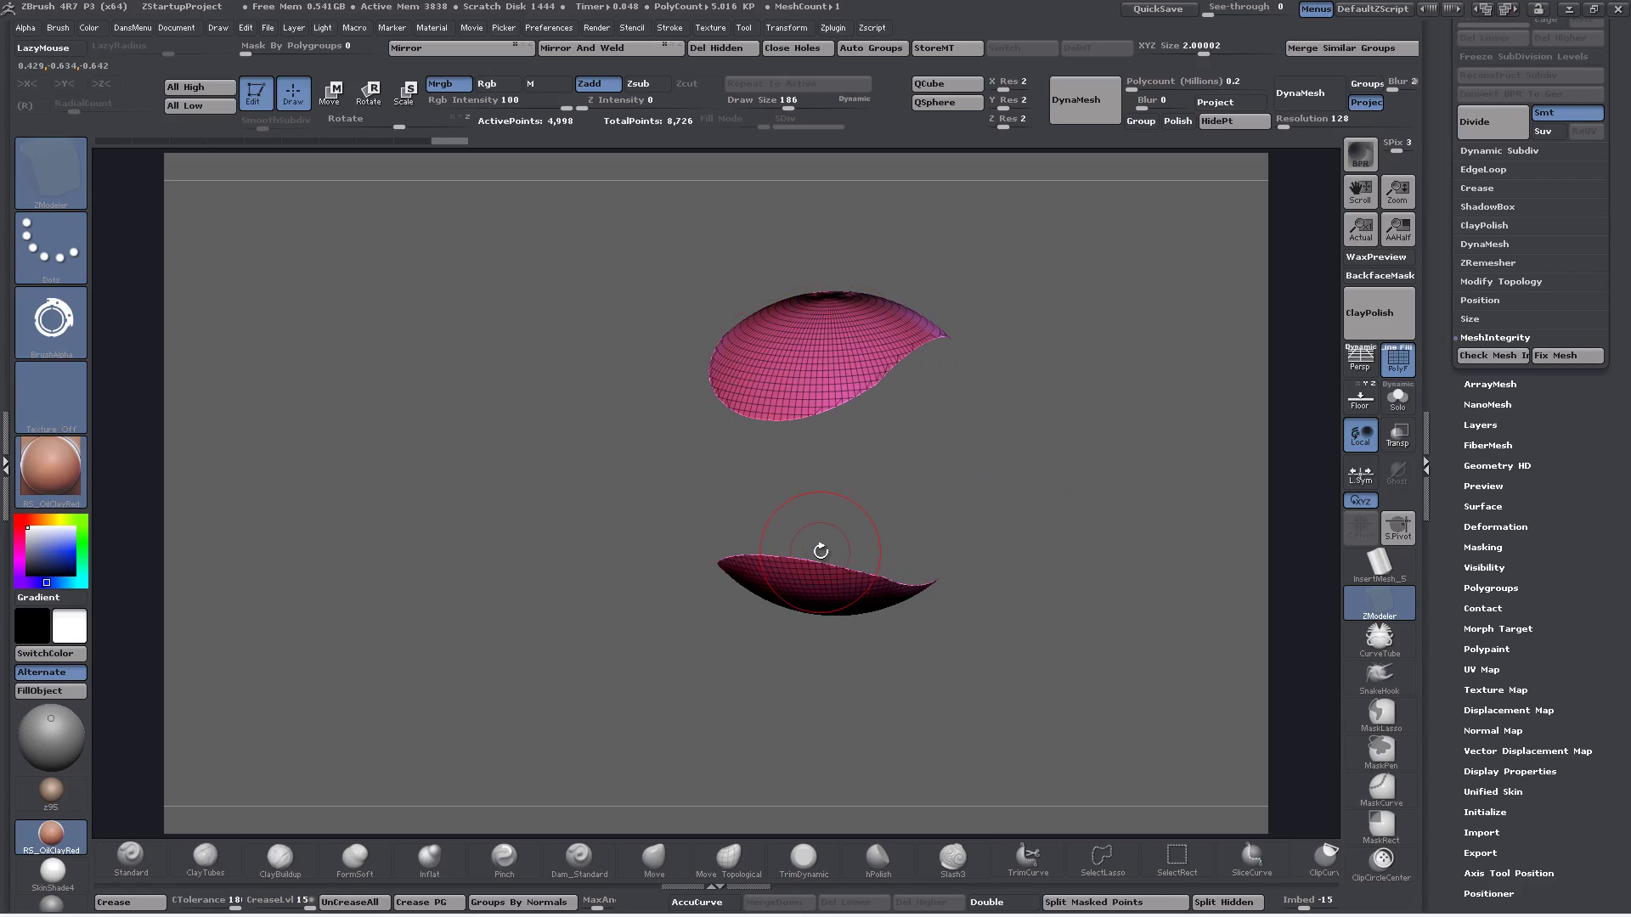
pyautogui.hotkey('ctrl', 'shift')
pyautogui.moveTo(1070, 406)
pyautogui.mouseDown()
pyautogui.moveTo(1048, 399)
pyautogui.moveTo(1105, 392)
pyautogui.moveTo(1080, 381)
pyautogui.mouseUp()
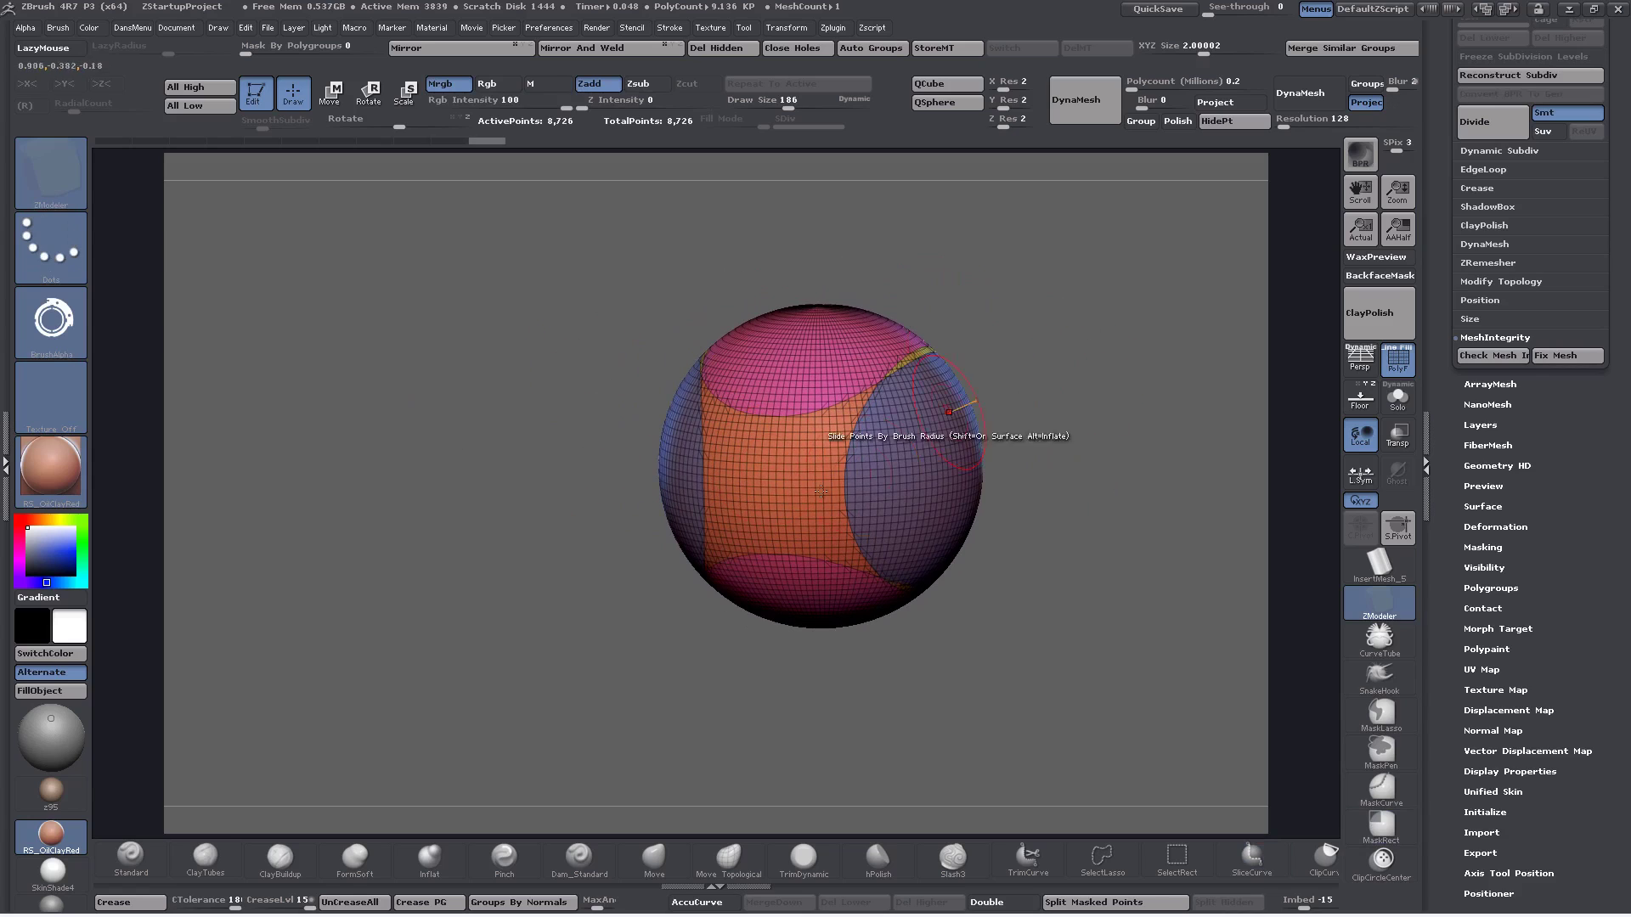
pyautogui.keyDown('ctrl'); pyautogui.keyDown('shift'); pyautogui.click(810, 361); pyautogui.keyUp('shift'); pyautogui.keyUp('ctrl')
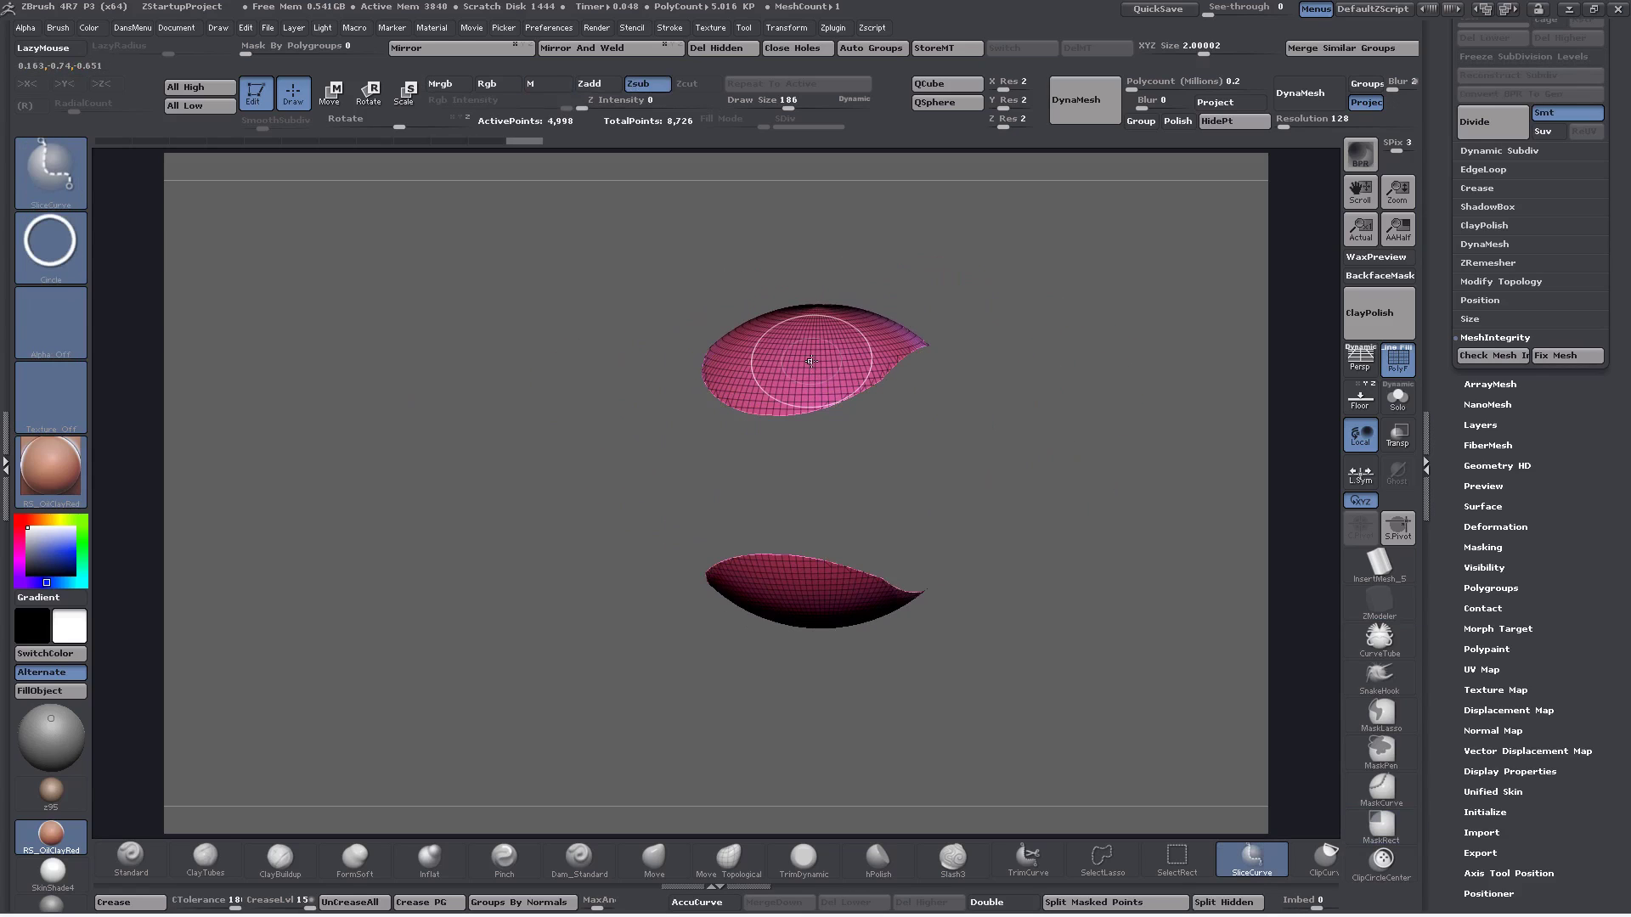
pyautogui.keyDown('ctrl'); pyautogui.keyDown('shift'); pyautogui.click(810, 361); pyautogui.keyUp('shift'); pyautogui.keyUp('ctrl')
pyautogui.moveTo(1081, 572); pyautogui.dragTo(946, 578)
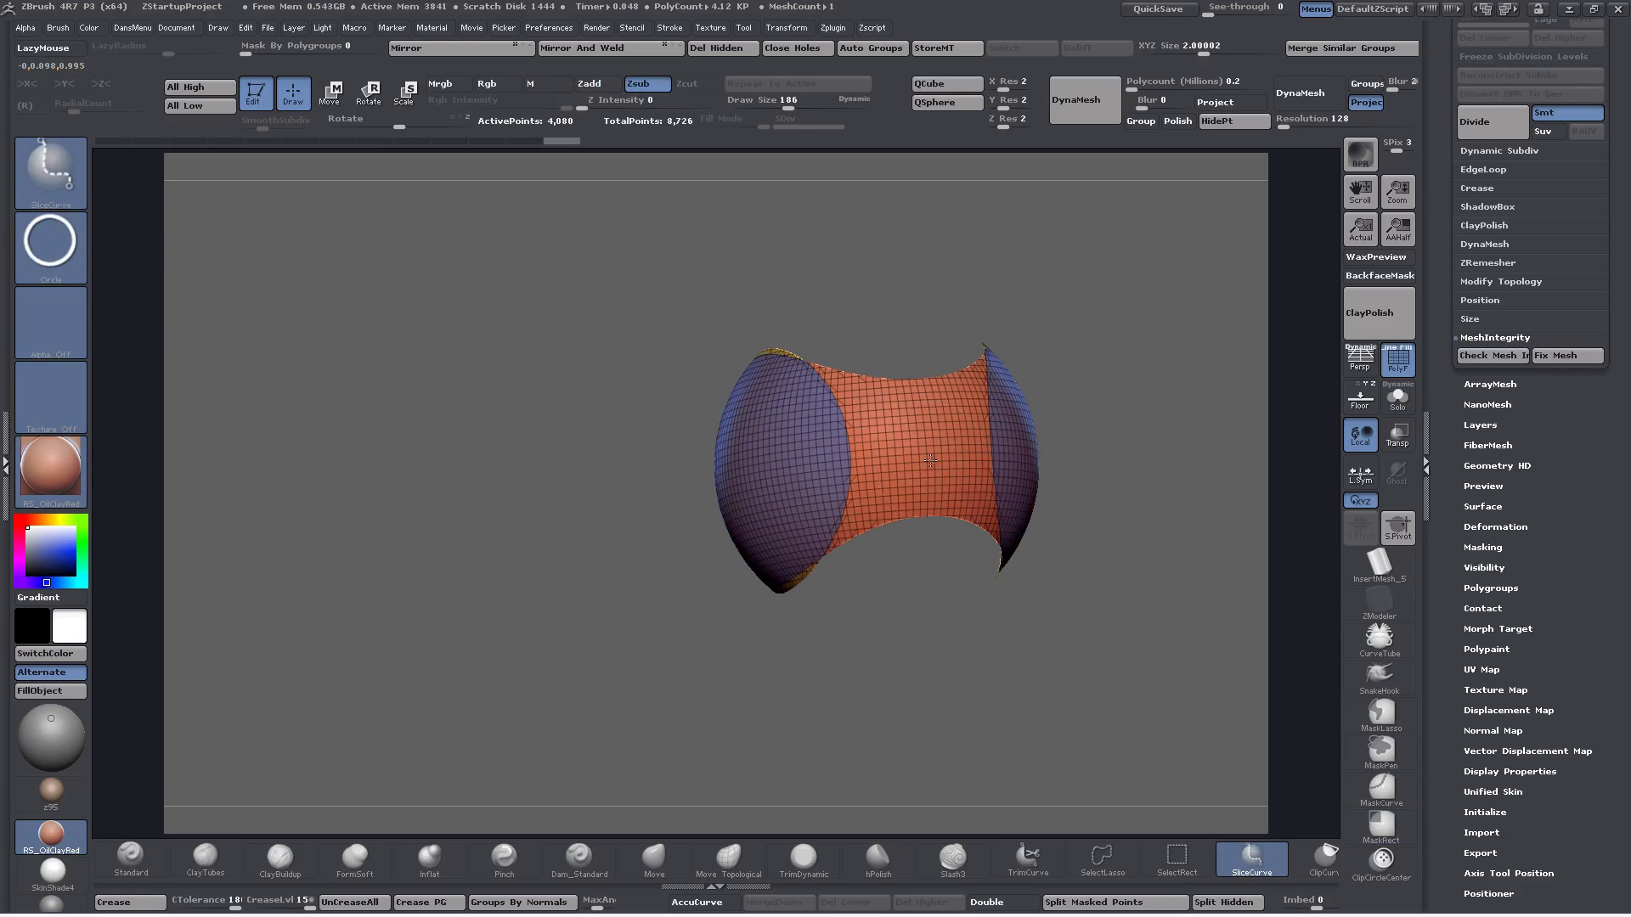
pyautogui.keyDown('ctrl'); pyautogui.keyDown('shift'); pyautogui.click(932, 494); pyautogui.keyUp('shift'); pyautogui.keyUp('ctrl')
pyautogui.moveTo(654, 491); pyautogui.dragTo(850, 385)
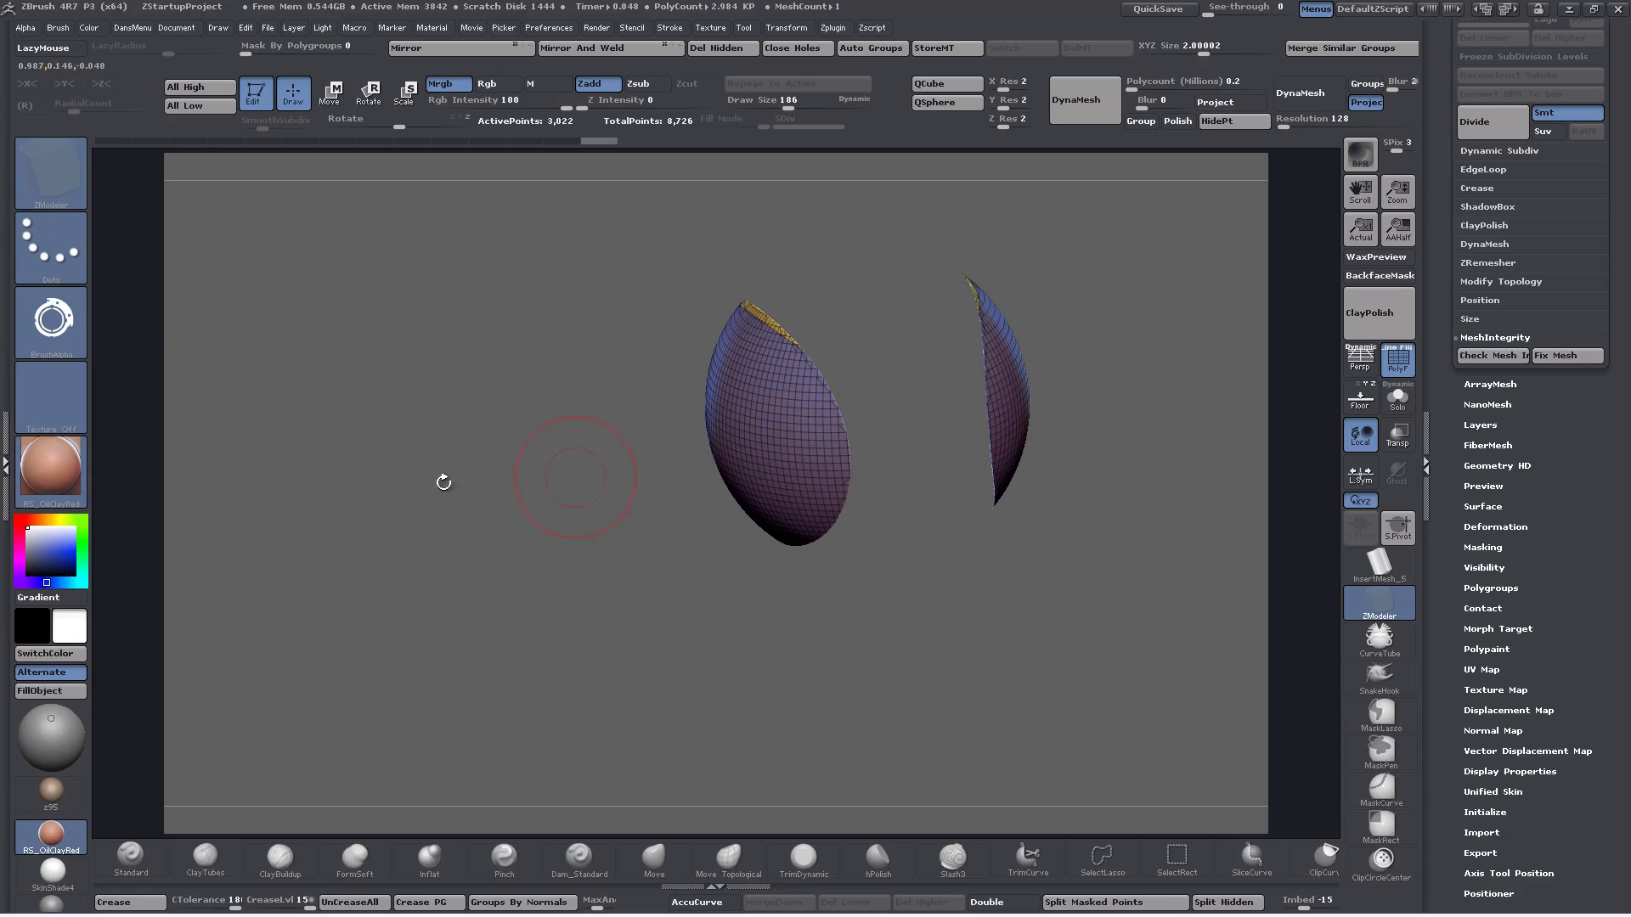
pyautogui.keyDown('ctrl'); pyautogui.keyDown('shift'); pyautogui.click(415, 463); pyautogui.keyUp('shift'); pyautogui.keyUp('ctrl')
pyautogui.moveTo(415, 463)
pyautogui.mouseDown()
pyautogui.moveTo(441, 527)
pyautogui.moveTo(517, 539)
pyautogui.moveTo(461, 455)
pyautogui.moveTo(427, 477)
pyautogui.mouseUp()
# Isolate the pink top and bottom caps, split them into separate polygroups with Auto Groups, and show the whole sphere
pyautogui.keyDown('ctrl'); pyautogui.keyDown('shift'); pyautogui.click(853, 416); pyautogui.keyUp('shift'); pyautogui.keyUp('ctrl')
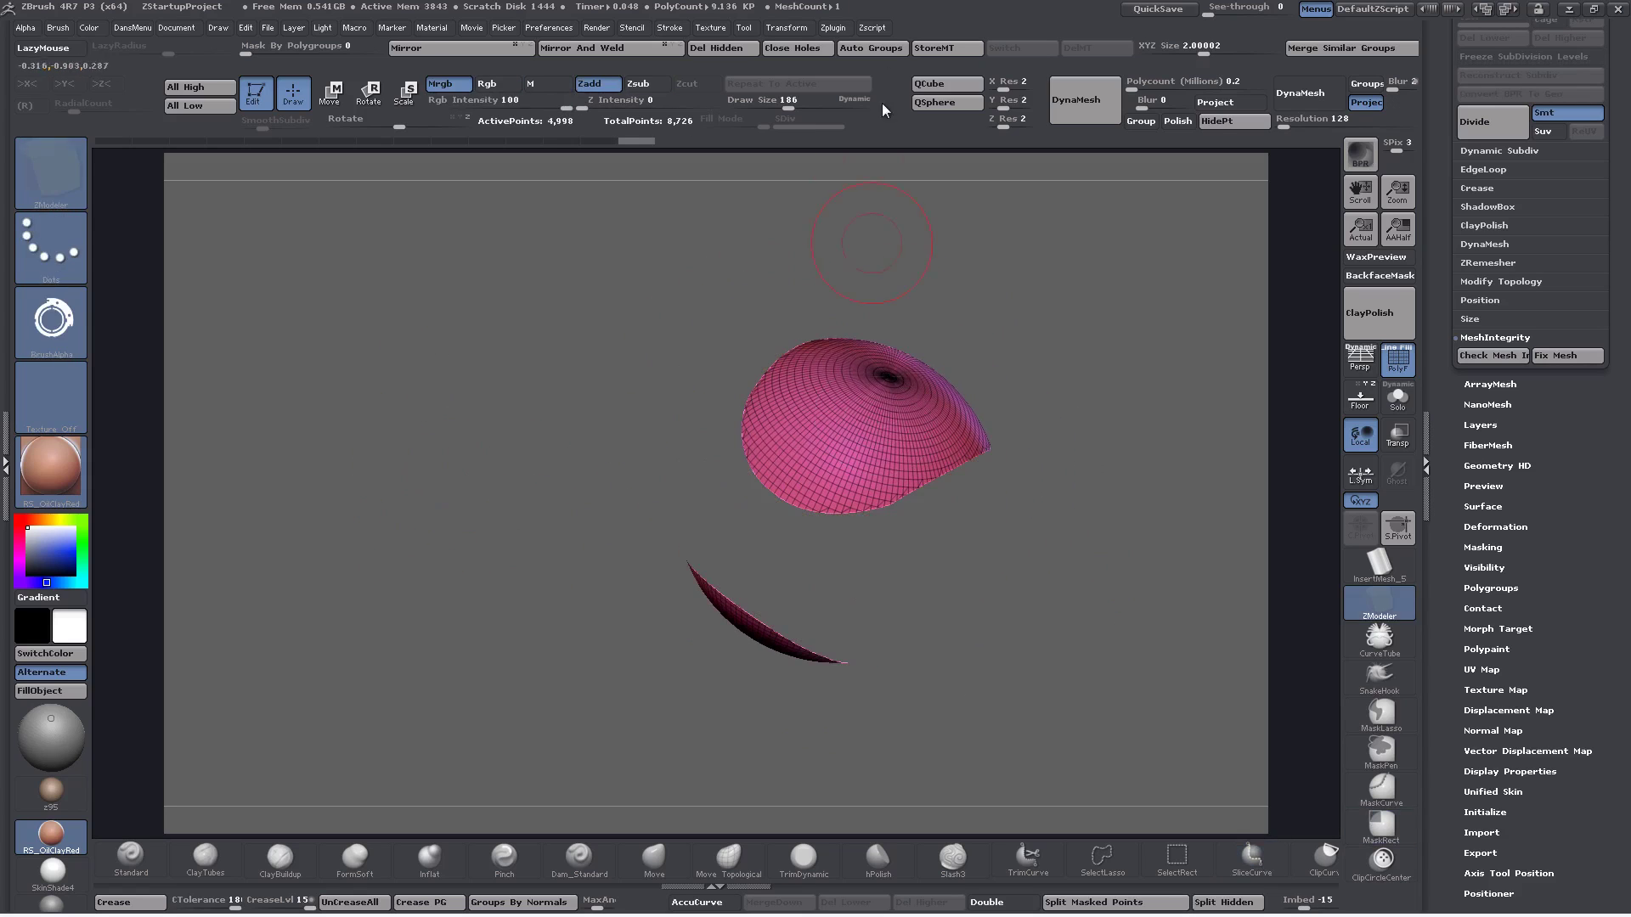
pyautogui.click(874, 51)
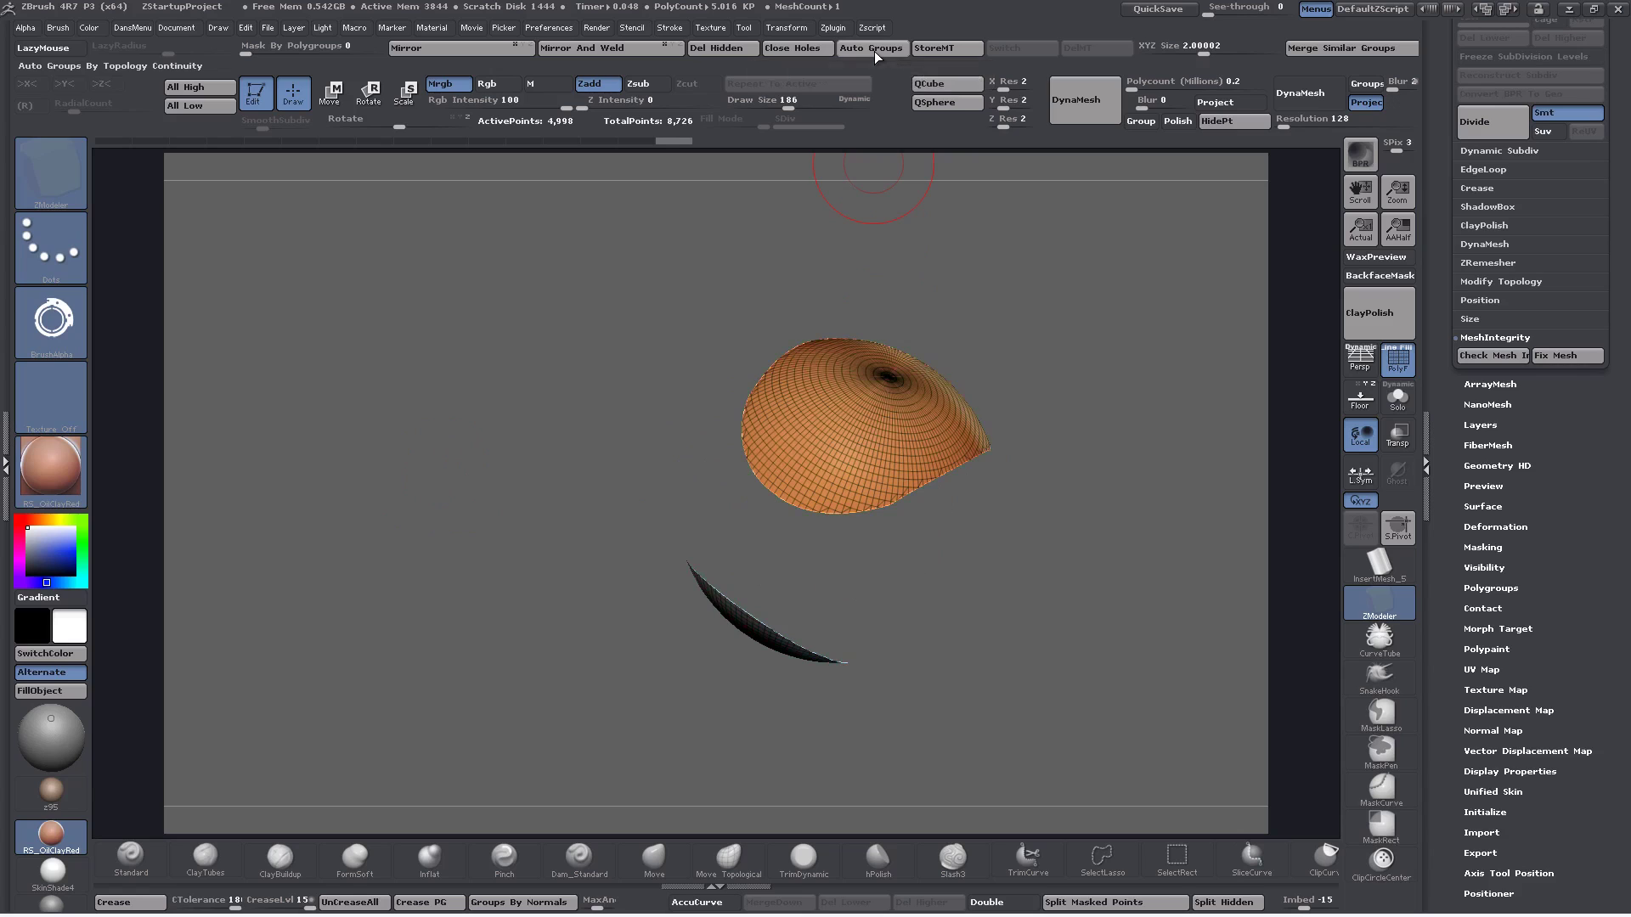
pyautogui.keyDown('ctrl'); pyautogui.keyDown('shift'); pyautogui.click(1103, 357); pyautogui.keyUp('shift'); pyautogui.keyUp('ctrl')
# Examine the new cap polygroups by isolating the top cap, inverting the visibility and hiding the bottom cap
pyautogui.keyDown('ctrl'); pyautogui.keyDown('shift'); pyautogui.click(857, 405); pyautogui.keyUp('shift'); pyautogui.keyUp('ctrl')
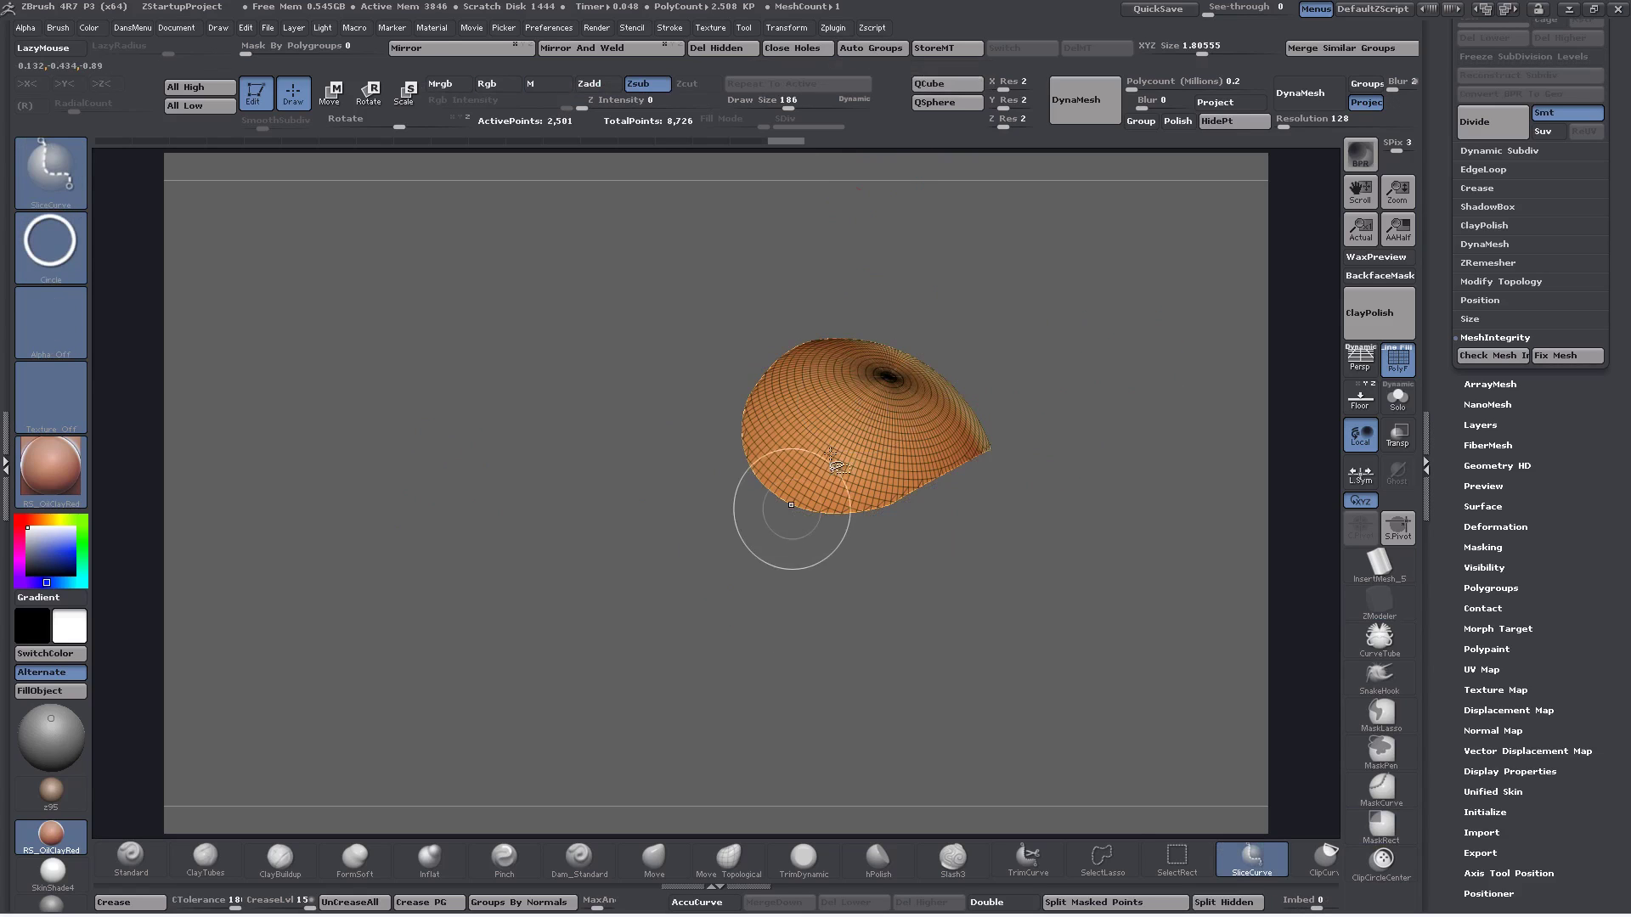
pyautogui.keyDown('ctrl'); pyautogui.keyDown('shift'); pyautogui.click(788, 514); pyautogui.keyUp('shift'); pyautogui.keyUp('ctrl')
pyautogui.moveTo(719, 594); pyautogui.dragTo(721, 459)
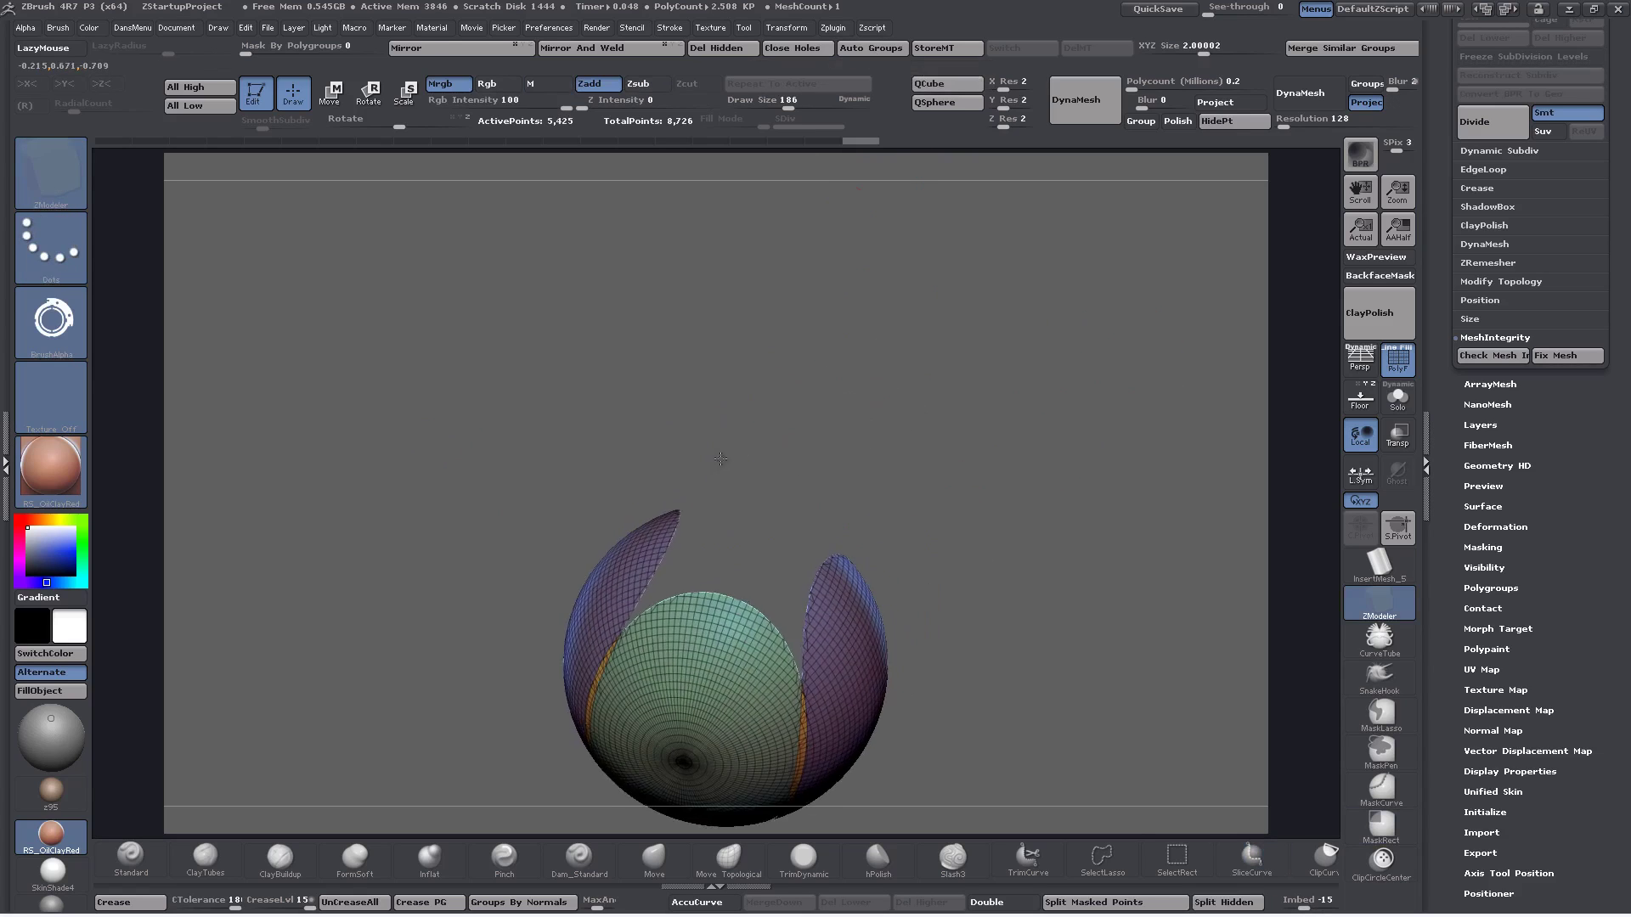
pyautogui.keyDown('ctrl'); pyautogui.keyDown('shift'); pyautogui.click(692, 632); pyautogui.keyUp('shift'); pyautogui.keyUp('ctrl')
pyautogui.moveTo(979, 663)
pyautogui.keyDown('alt'); pyautogui.mouseDown()
pyautogui.moveTo(1012, 443)
pyautogui.moveTo(976, 476)
pyautogui.moveTo(869, 496)
pyautogui.moveTo(1022, 510)
pyautogui.moveTo(1016, 433)
pyautogui.moveTo(1045, 467)
pyautogui.mouseUp(); pyautogui.keyUp('alt')
pyautogui.hotkey('ctrl', 'shift')
pyautogui.keyDown('ctrl'); pyautogui.keyDown('shift'); pyautogui.click(1046, 467); pyautogui.keyUp('shift'); pyautogui.keyUp('ctrl')
# Isolate the orange band with its stray slivers, split the pieces into separate polygroups with Auto Groups, and show the whole sphere
pyautogui.moveTo(1045, 539)
pyautogui.mouseDown()
pyautogui.moveTo(1048, 371)
pyautogui.moveTo(1053, 459)
pyautogui.moveTo(1023, 633)
pyautogui.mouseUp()
pyautogui.hotkey('ctrl', 'shift')
pyautogui.keyDown('ctrl'); pyautogui.keyDown('shift'); pyautogui.click(860, 331); pyautogui.keyUp('shift'); pyautogui.keyUp('ctrl')
pyautogui.hotkey('ctrl', 'z')
pyautogui.keyDown('ctrl'); pyautogui.keyDown('shift'); pyautogui.click(800, 327); pyautogui.keyUp('shift'); pyautogui.keyUp('ctrl')
pyautogui.keyDown('ctrl'); pyautogui.keyDown('shift'); pyautogui.click(798, 327); pyautogui.keyUp('shift'); pyautogui.keyUp('ctrl')
pyautogui.moveTo(1090, 387); pyautogui.dragTo(635, 398)
pyautogui.keyDown('ctrl'); pyautogui.keyDown('shift'); pyautogui.moveTo(552, 392); pyautogui.dragTo(614, 472); pyautogui.keyUp('shift'); pyautogui.keyUp('ctrl')
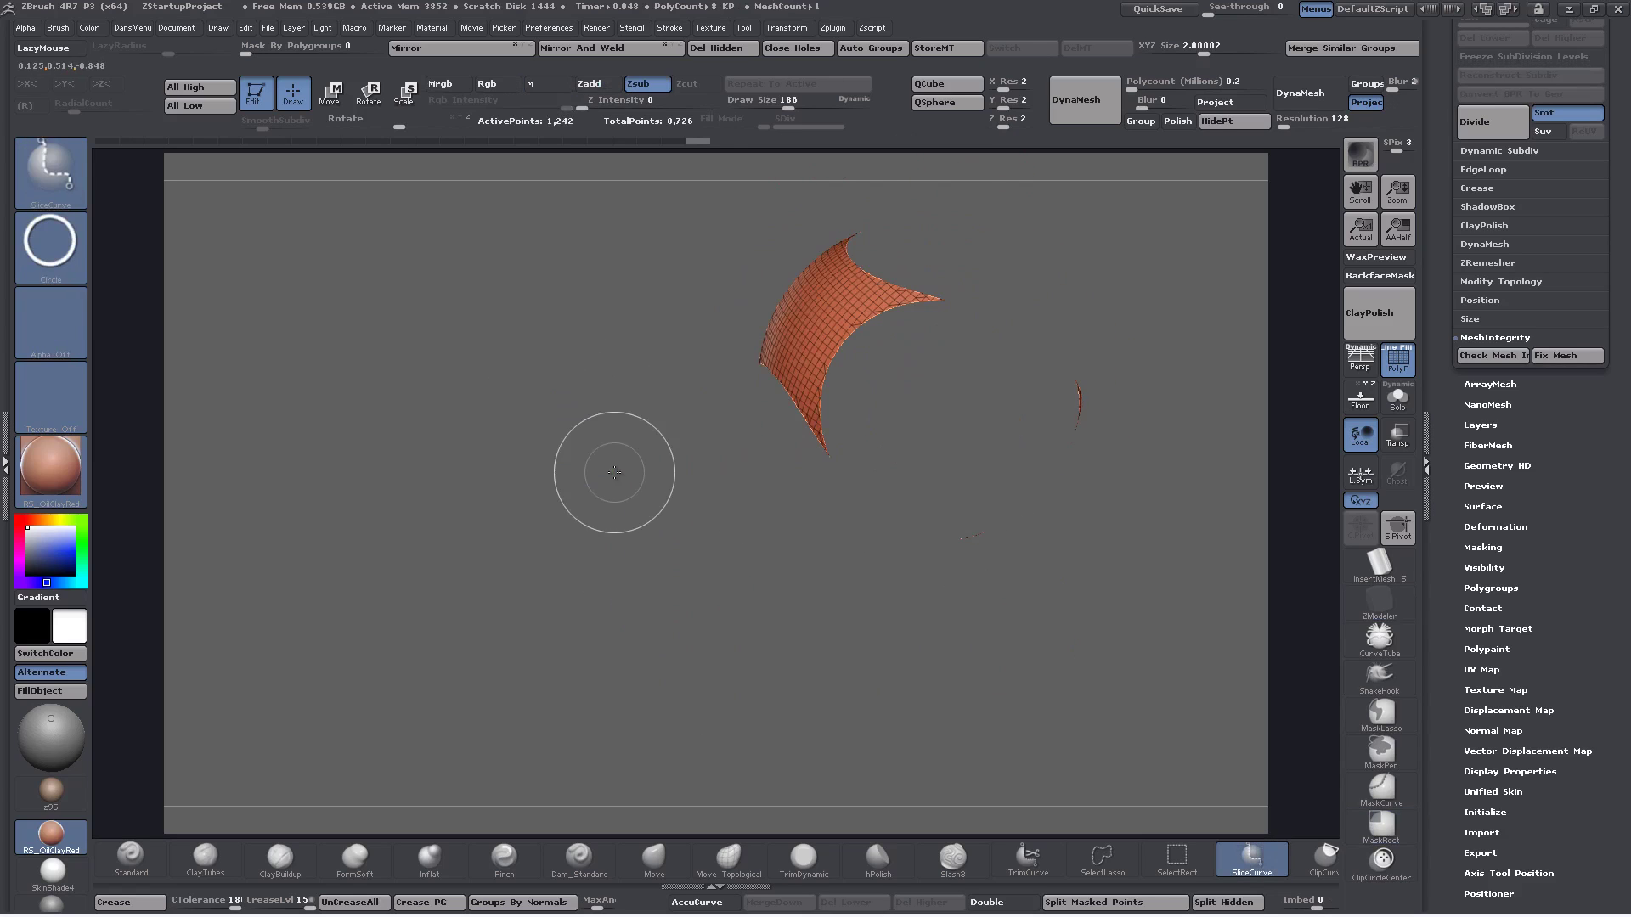
pyautogui.click(850, 53)
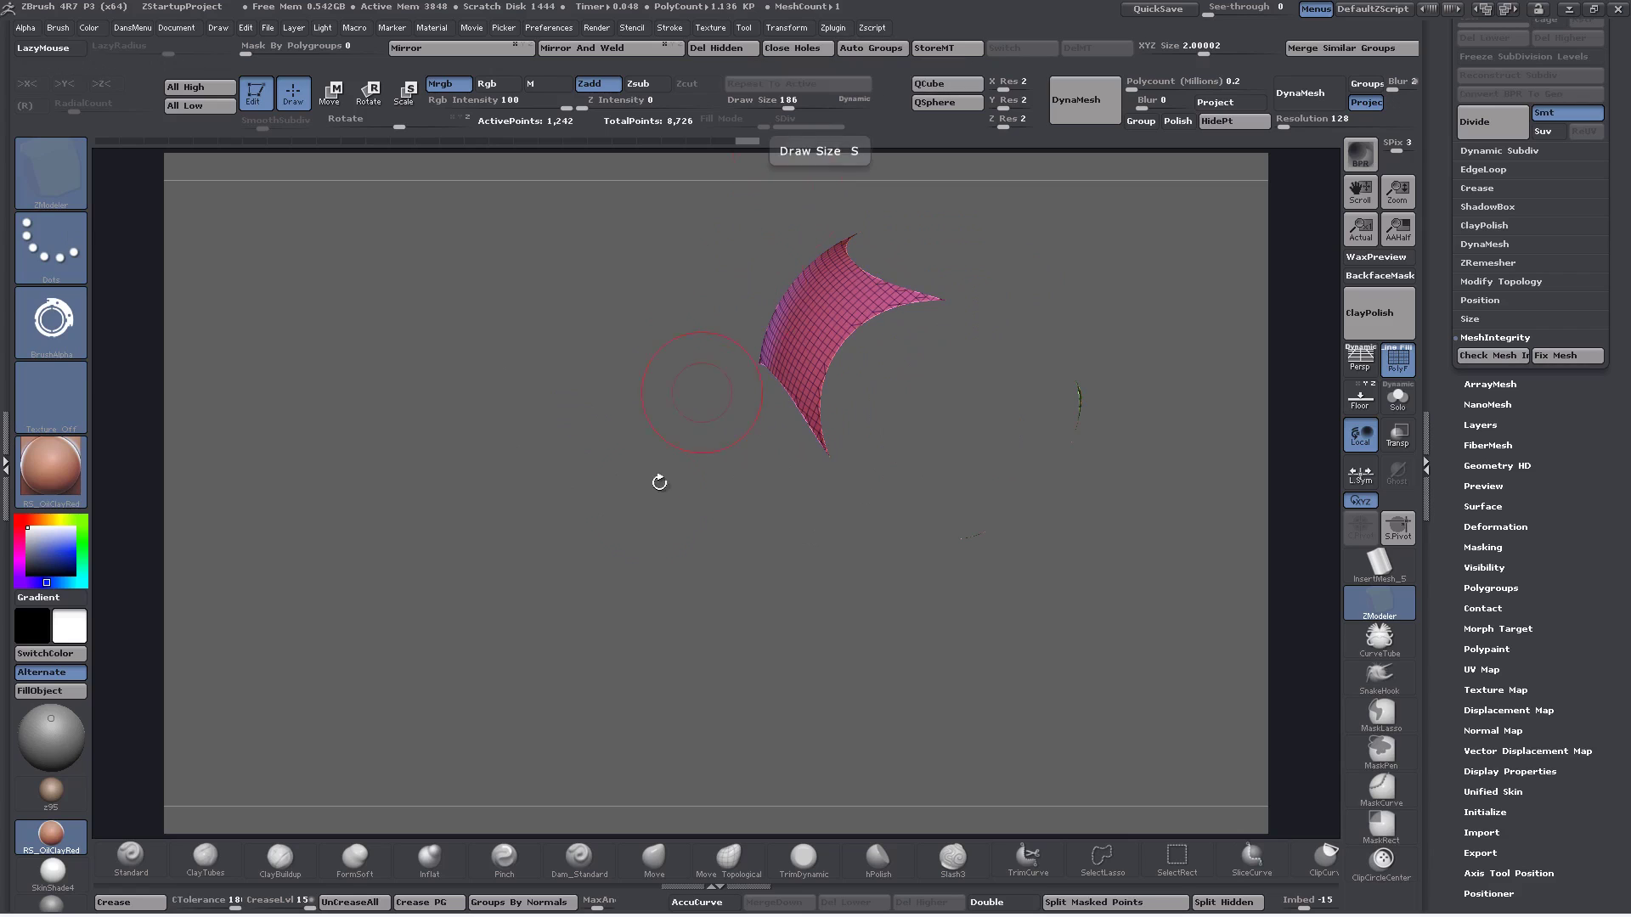
pyautogui.keyDown('ctrl'); pyautogui.keyDown('shift'); pyautogui.click(598, 516); pyautogui.keyUp('shift'); pyautogui.keyUp('ctrl')
# Isolate the top and bottom caps and combine them into a single polygroup
pyautogui.moveTo(599, 500); pyautogui.dragTo(722, 480)
pyautogui.keyDown('ctrl'); pyautogui.keyDown('shift'); pyautogui.click(899, 437); pyautogui.keyUp('shift'); pyautogui.keyUp('ctrl')
pyautogui.keyDown('ctrl'); pyautogui.keyDown('shift'); pyautogui.click(899, 435); pyautogui.keyUp('shift'); pyautogui.keyUp('ctrl')
pyautogui.keyDown('ctrl'); pyautogui.keyDown('shift'); pyautogui.click(797, 347); pyautogui.keyUp('shift'); pyautogui.keyUp('ctrl')
pyautogui.moveTo(790, 331); pyautogui.dragTo(547, 637)
pyautogui.hotkey('ctrl', 'w')
# Combine the side caps and the band between them into a second polygroup and show the whole sphere
pyautogui.moveTo(920, 594)
pyautogui.mouseDown()
pyautogui.moveTo(1075, 587)
pyautogui.moveTo(968, 600)
pyautogui.moveTo(1019, 602)
pyautogui.mouseUp()
pyautogui.hotkey('ctrl', 'shift')
pyautogui.hotkey('ctrl', 'w')
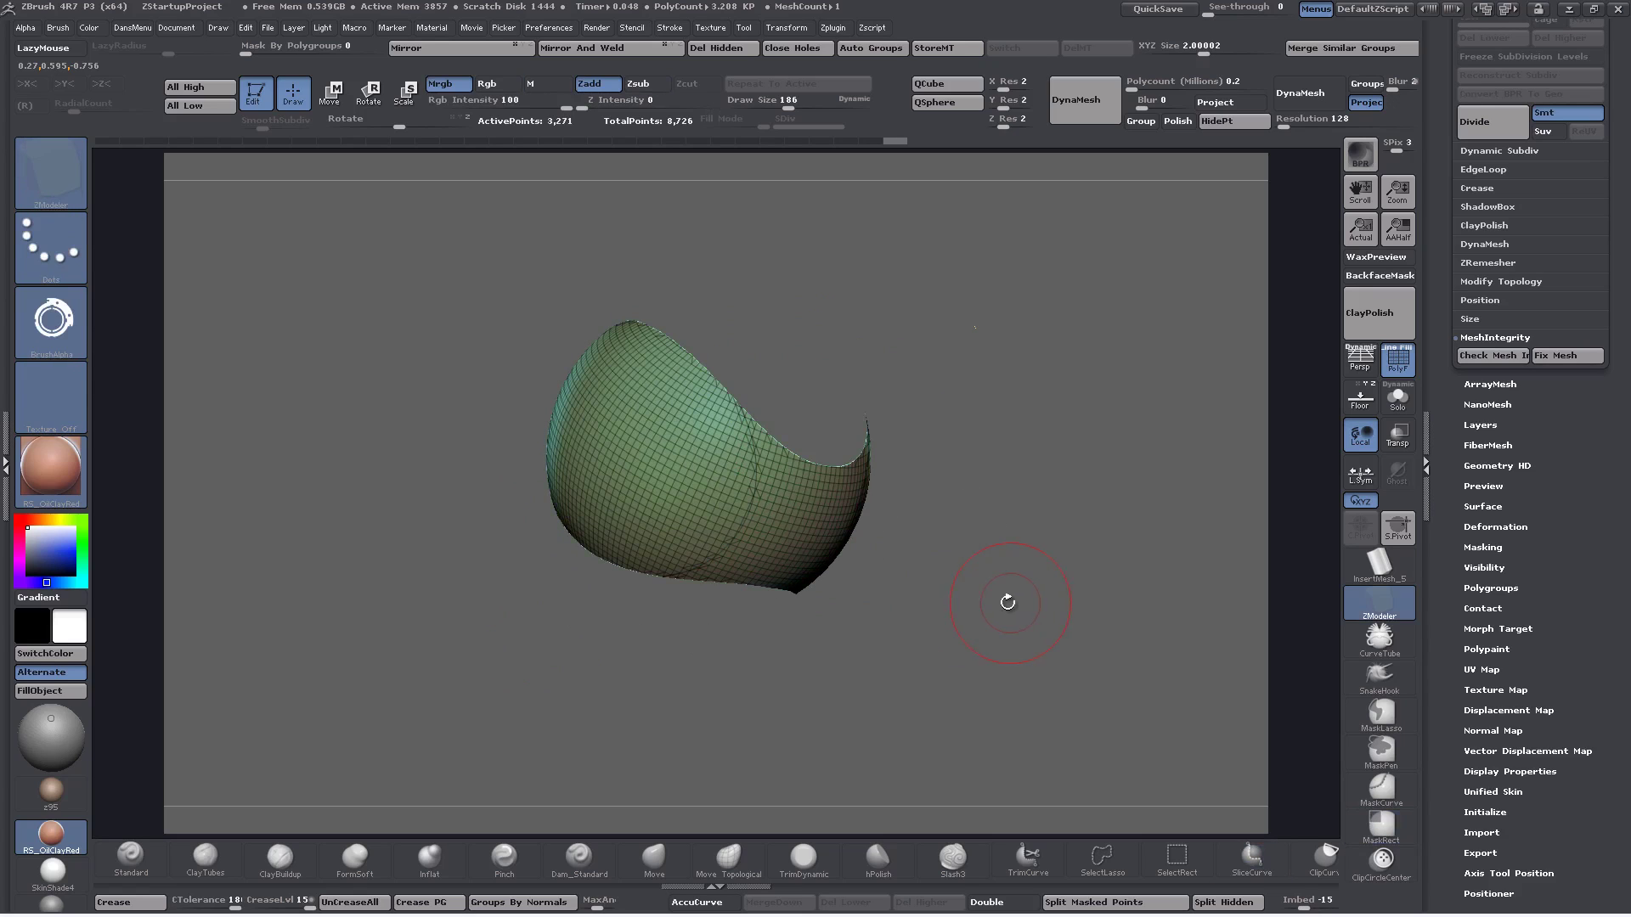
pyautogui.hotkey('ctrl', 'shift')
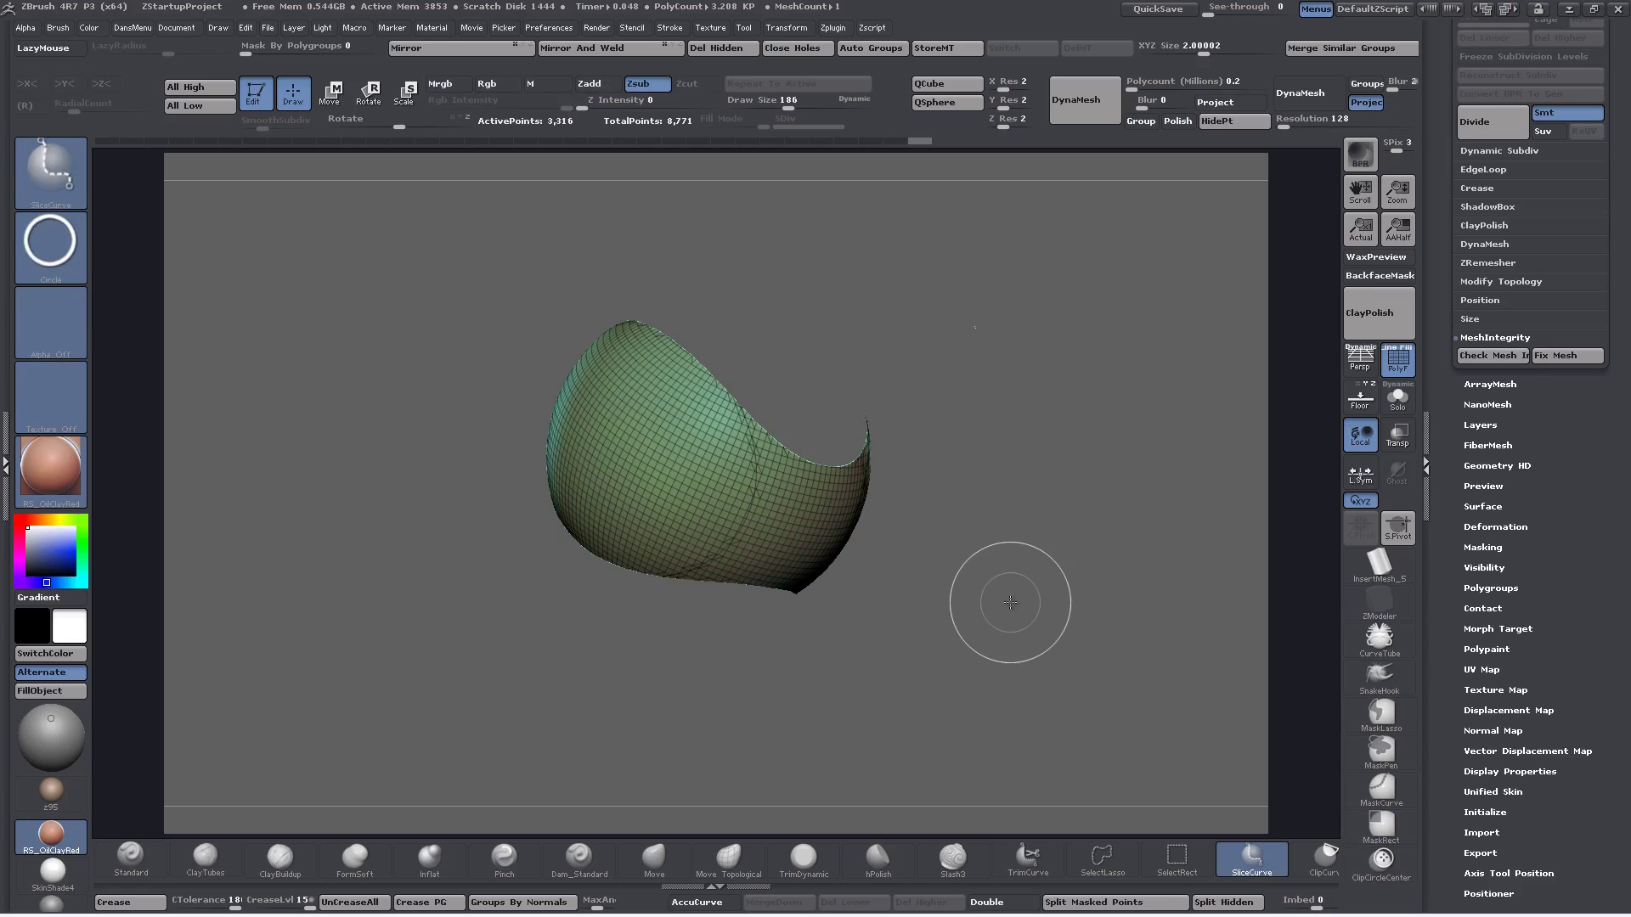
pyautogui.keyDown('ctrl'); pyautogui.keyDown('shift'); pyautogui.click(1010, 602); pyautogui.keyUp('shift'); pyautogui.keyUp('ctrl')
# Isolate the pink cap polygroup to check its extent, and show the whole sphere again
pyautogui.moveTo(1045, 615); pyautogui.dragTo(883, 422)
pyautogui.hotkey('ctrl', 'shift')
pyautogui.keyDown('ctrl'); pyautogui.keyDown('shift'); pyautogui.click(883, 422); pyautogui.keyUp('shift'); pyautogui.keyUp('ctrl')
pyautogui.press('ctrl')
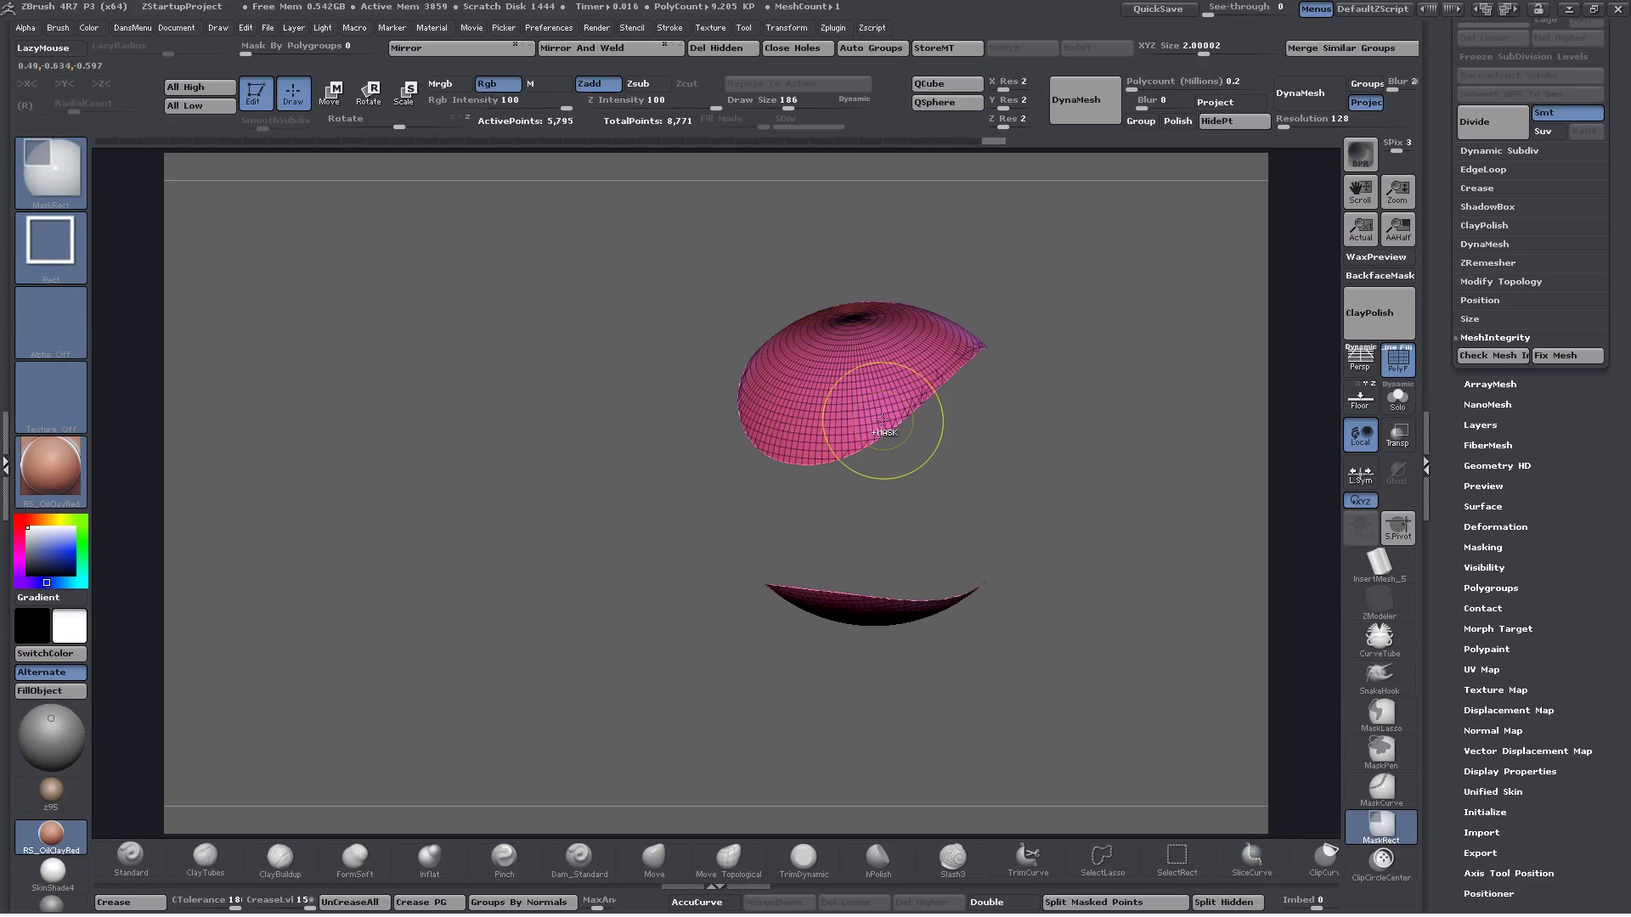
pyautogui.keyDown('ctrl'); pyautogui.keyDown('shift'); pyautogui.click(1105, 514); pyautogui.keyUp('shift'); pyautogui.keyUp('ctrl')
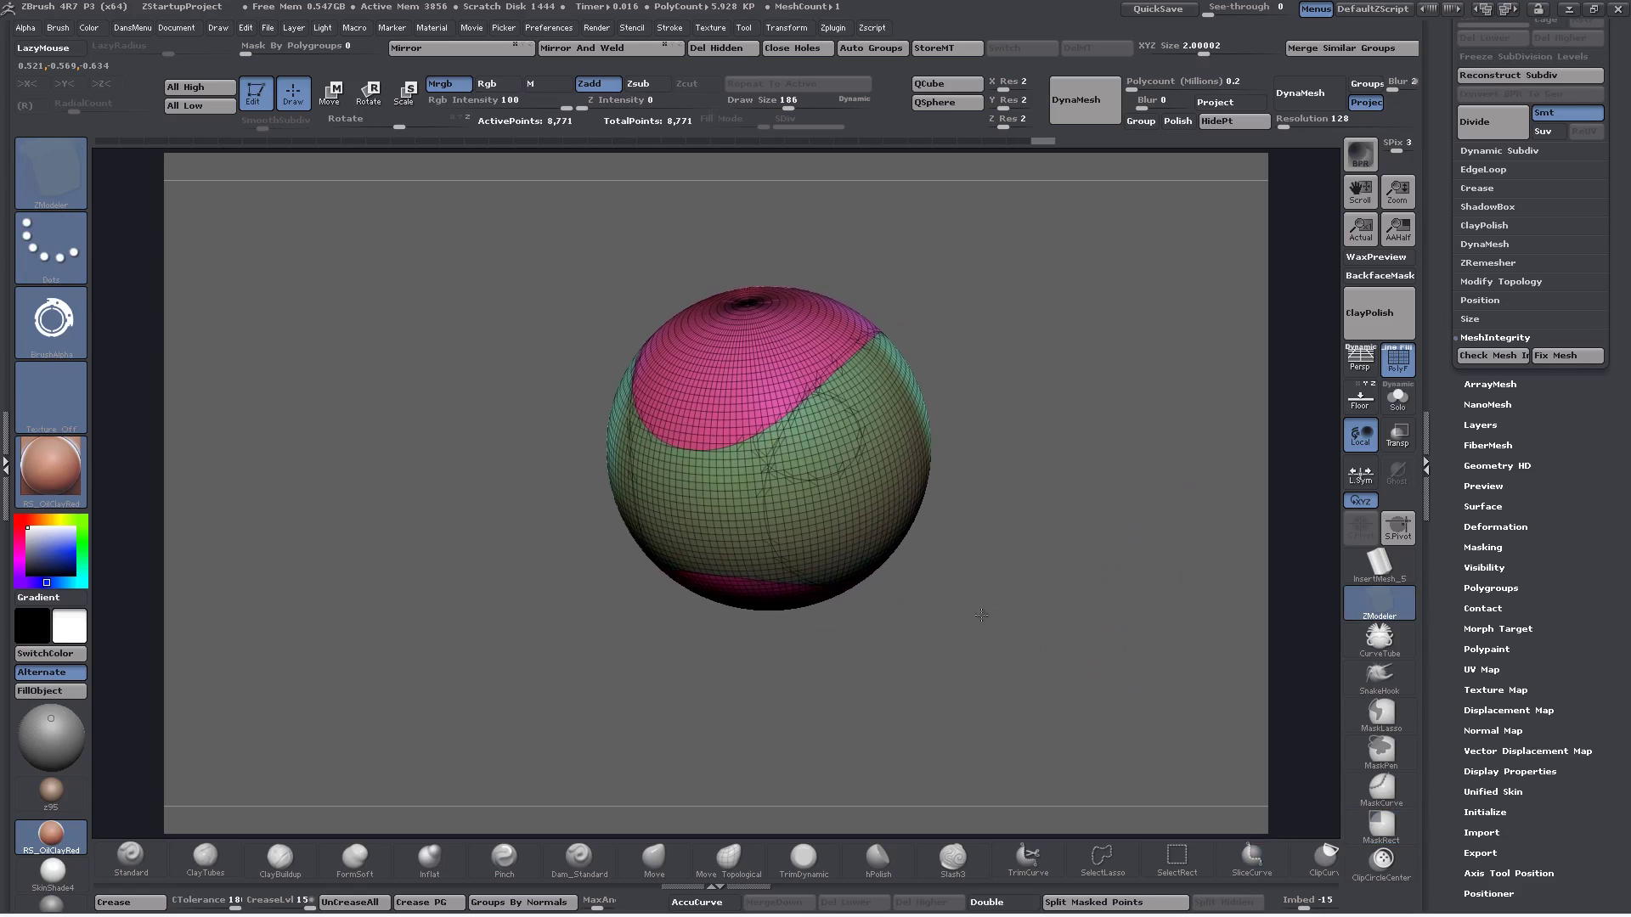
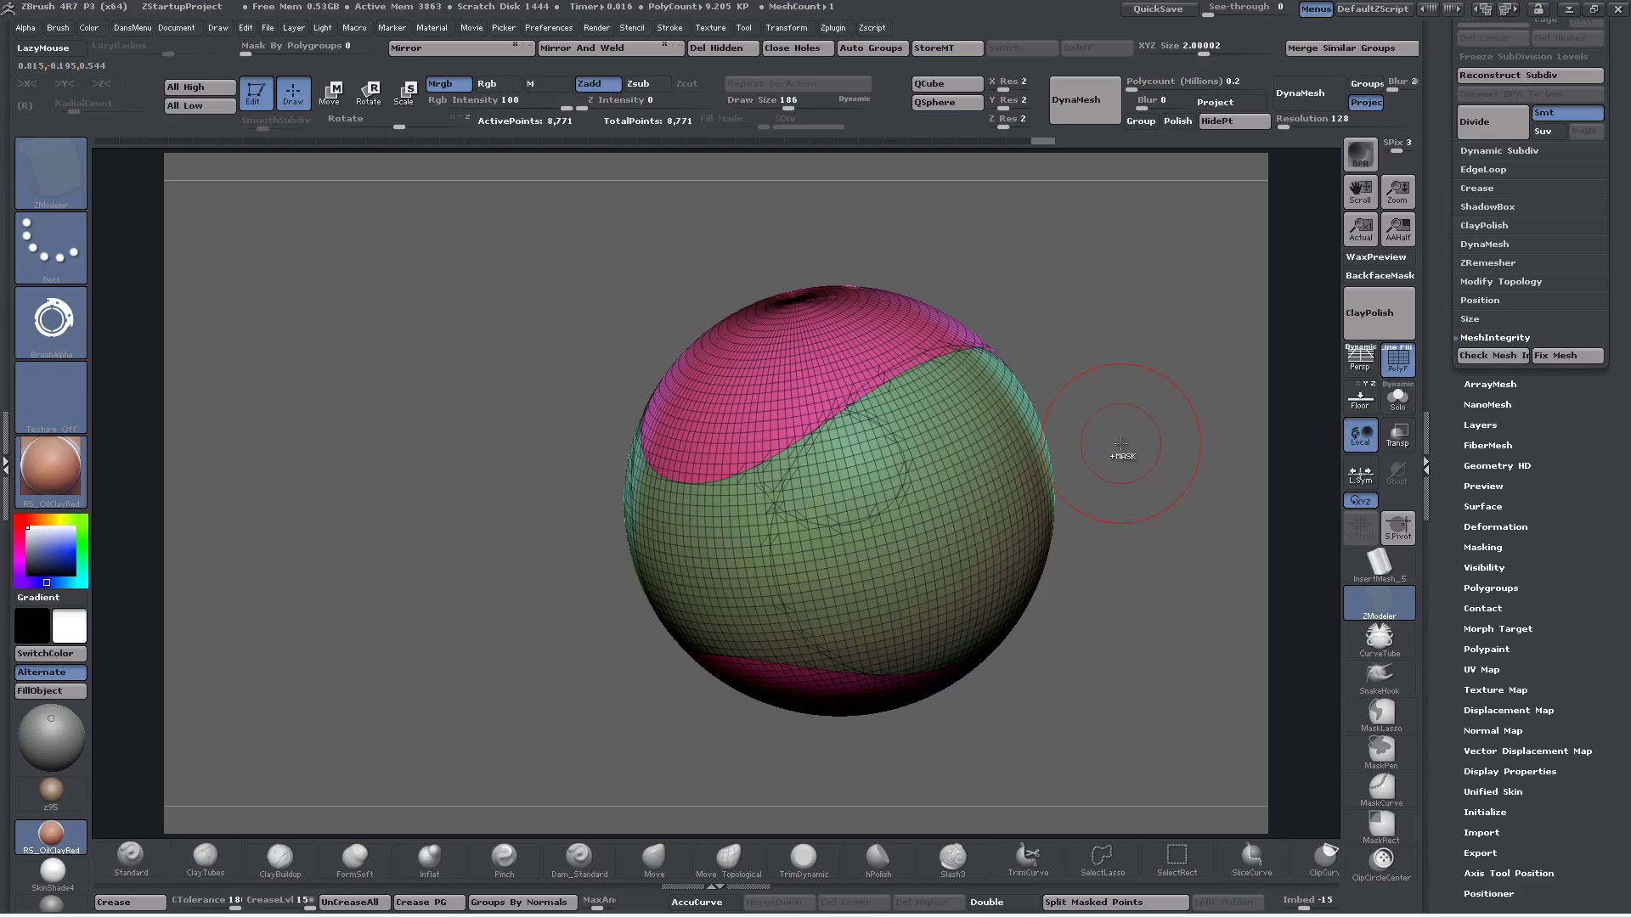
# Run ZRemesher twice on the sphere with Half and KeepGroups enabled, Adapt off and SmoothGroups at 0
pyautogui.hotkey('ctrl', '2')
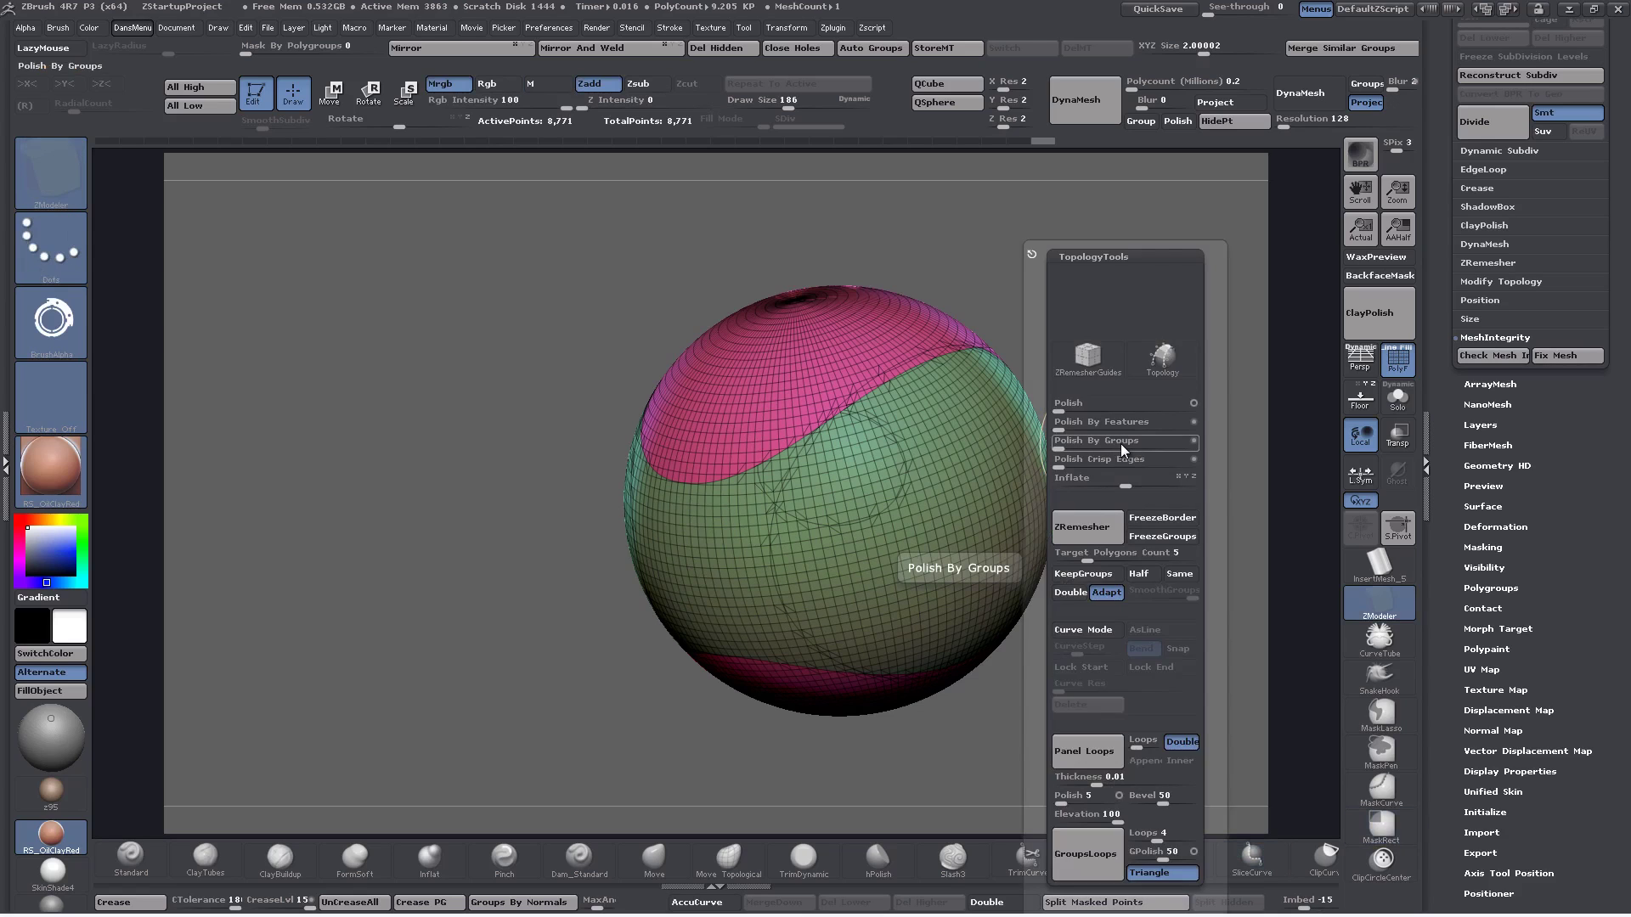
pyautogui.click(1142, 574)
pyautogui.click(1106, 593)
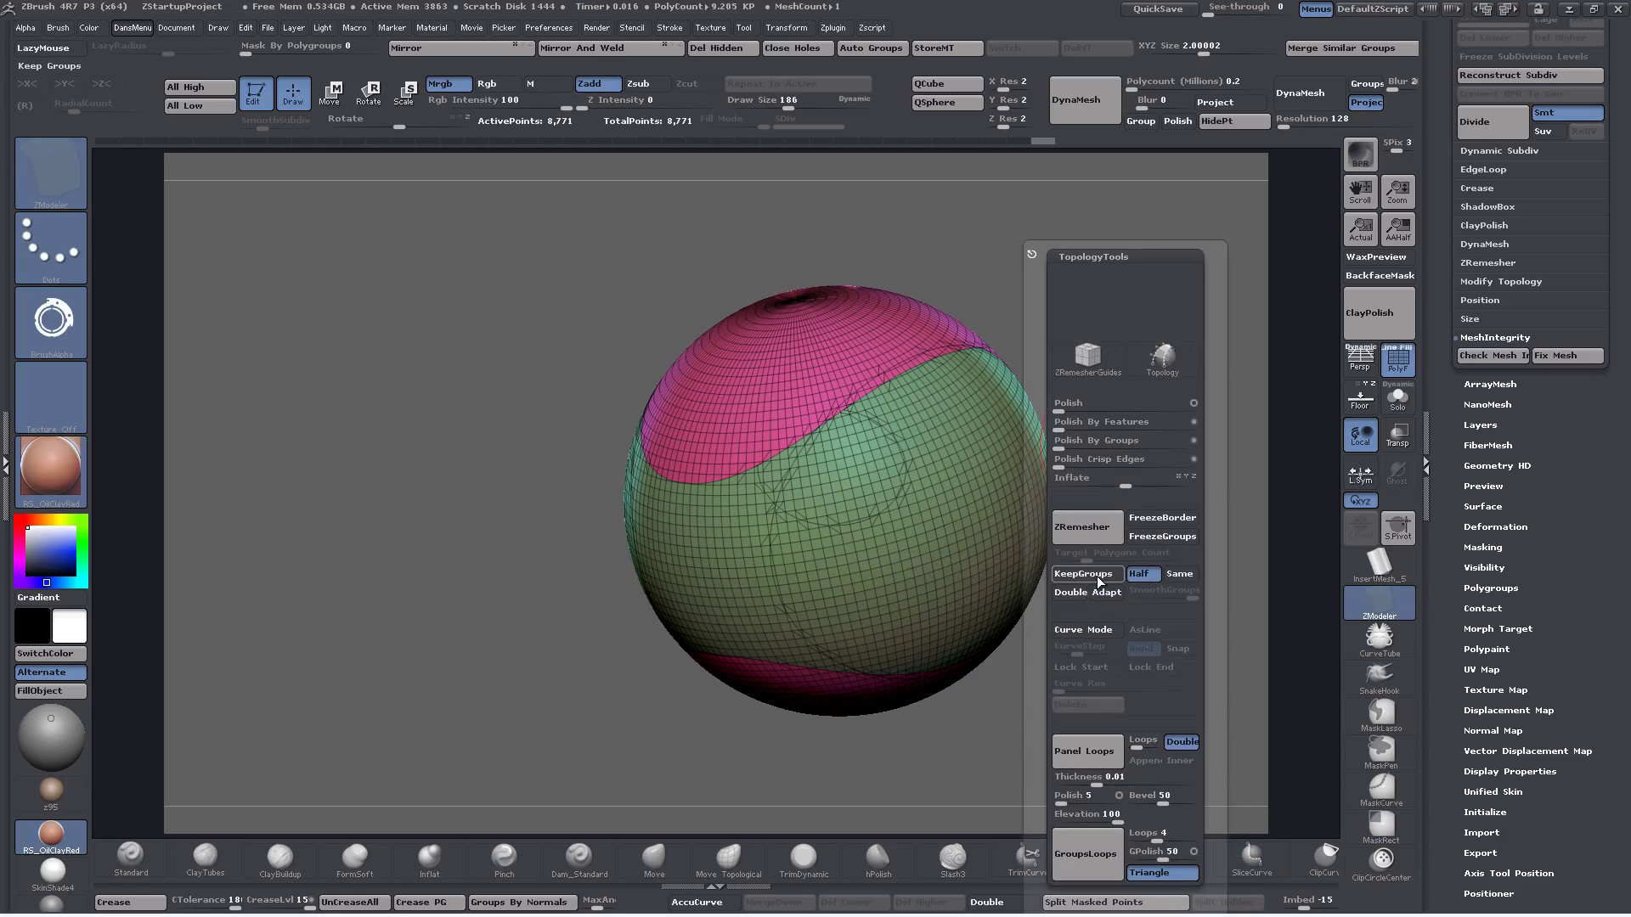
pyautogui.click(1099, 581)
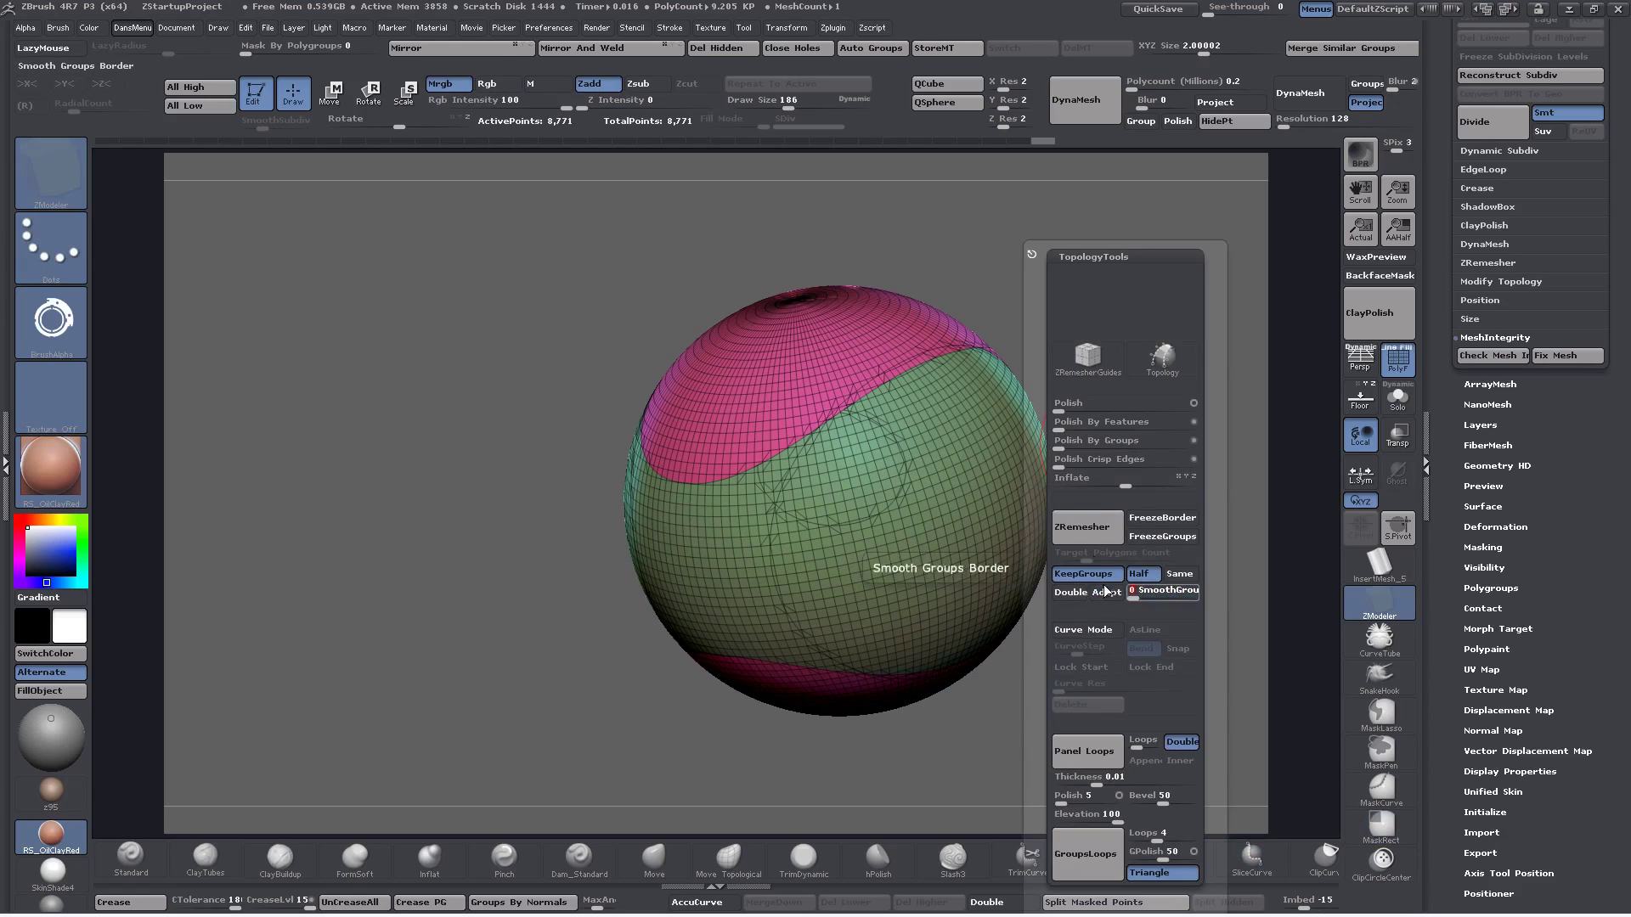
pyautogui.click(1086, 528)
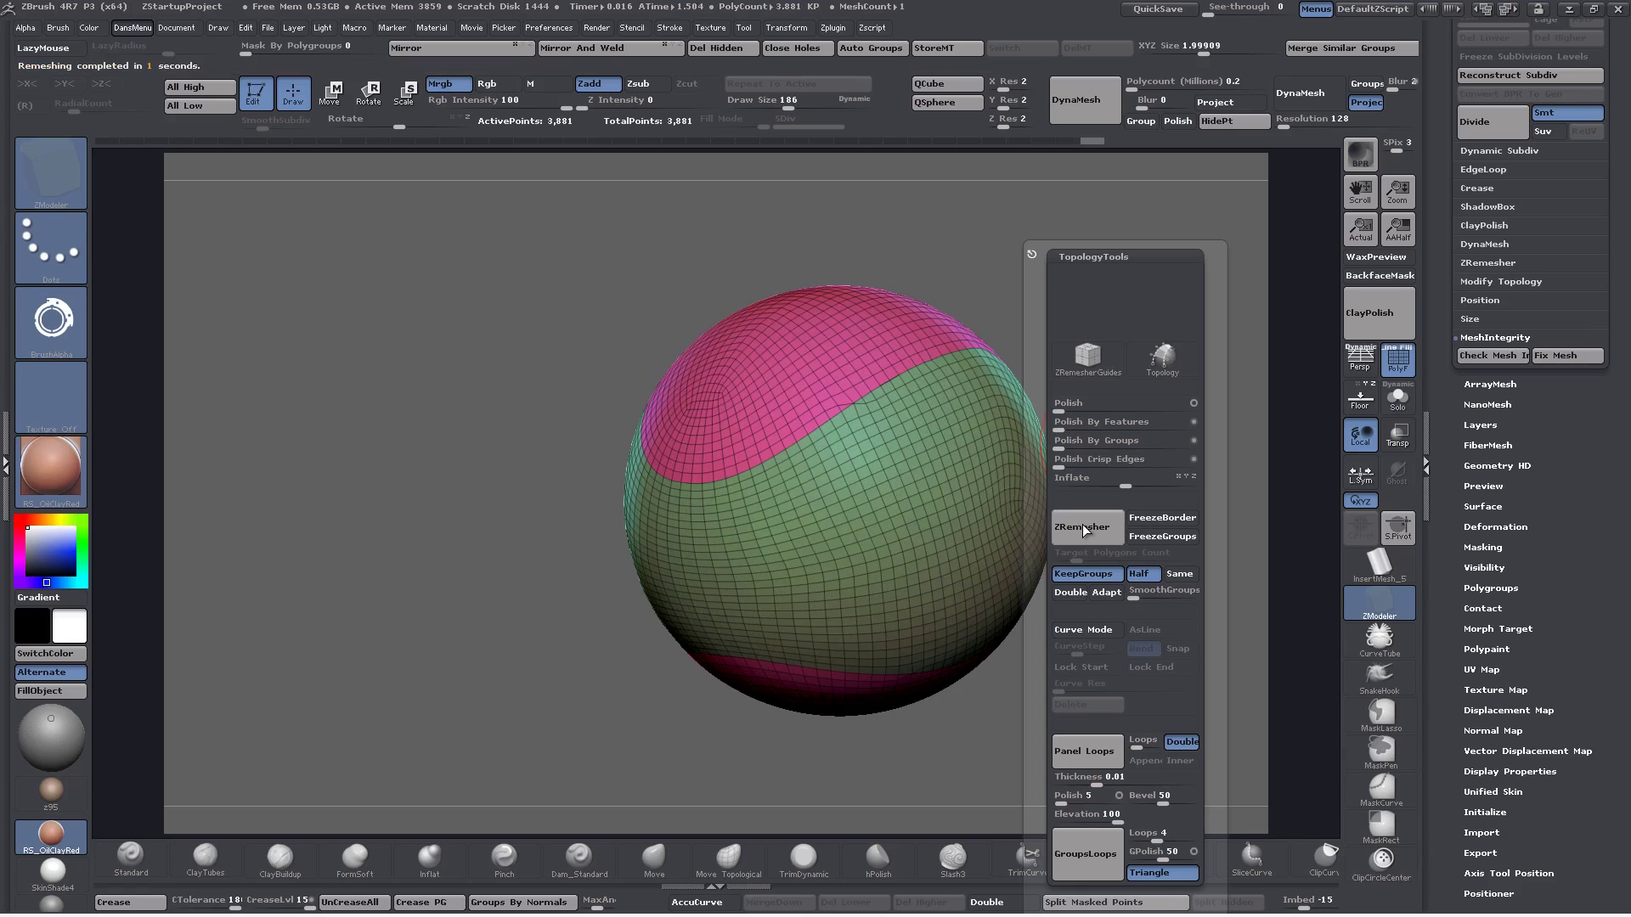
pyautogui.click(1084, 530)
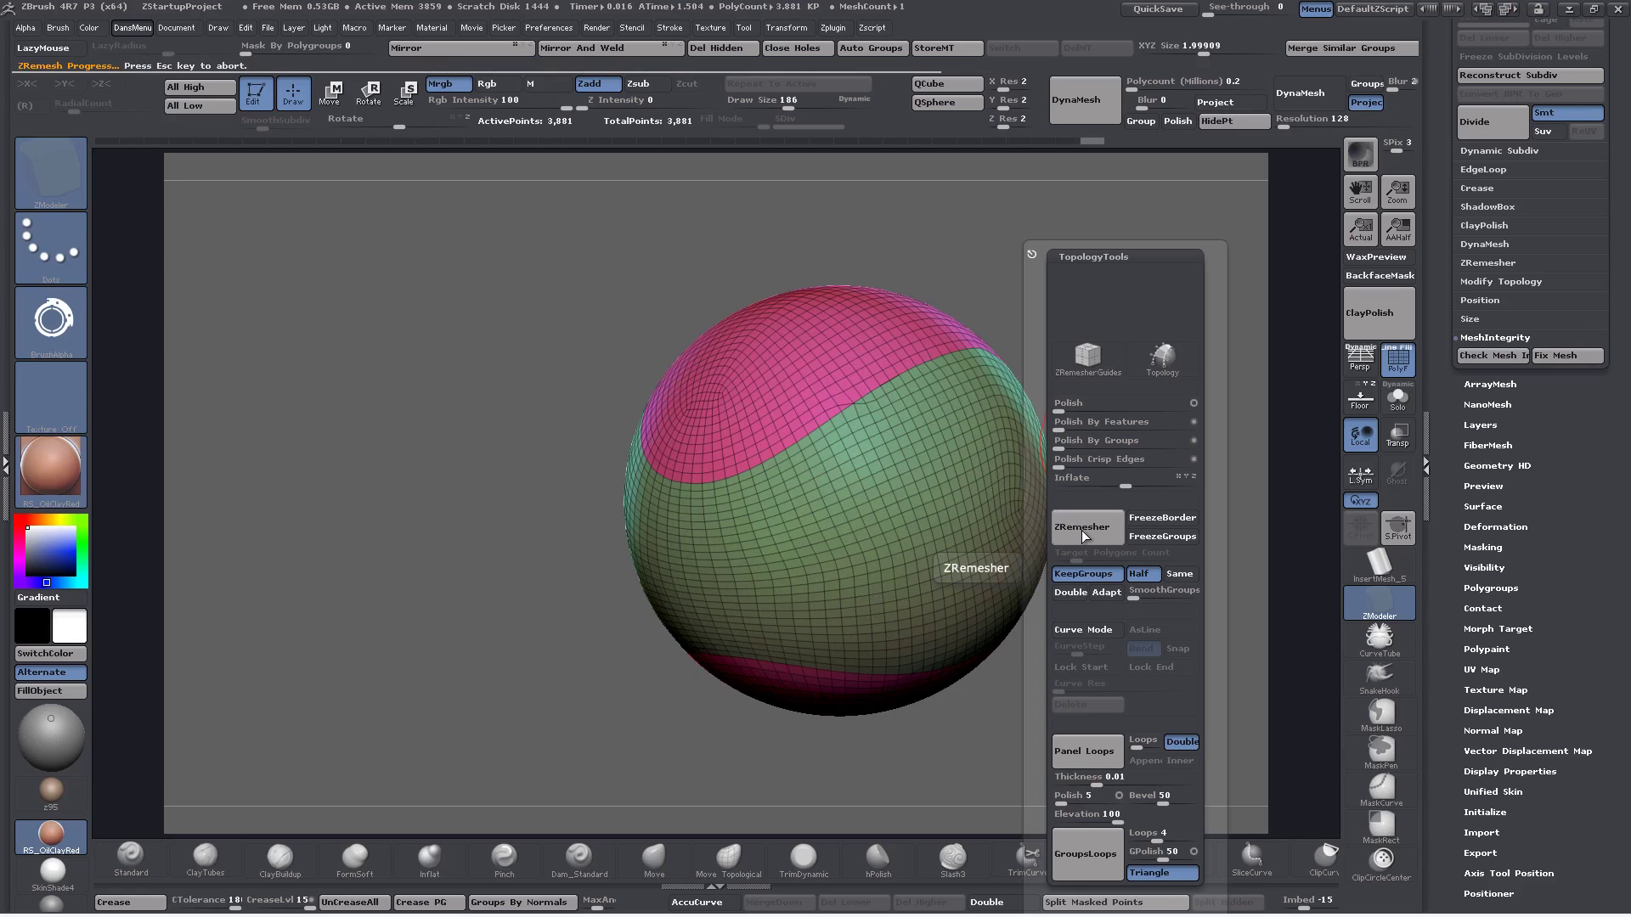
# Set ZRemesher to the Same polygon count with KeepGroups on and remesh the sphere
pyautogui.moveTo(499, 402); pyautogui.dragTo(374, 477)
pyautogui.moveTo(692, 480); pyautogui.dragTo(738, 400)
pyautogui.keyDown('alt'); pyautogui.moveTo(738, 400); pyautogui.dragTo(595, 510, button='right'); pyautogui.keyUp('alt')
pyautogui.moveTo(747, 484)
pyautogui.mouseDown(button='right')
pyautogui.moveTo(659, 480)
pyautogui.moveTo(746, 476)
pyautogui.mouseUp(button='right')
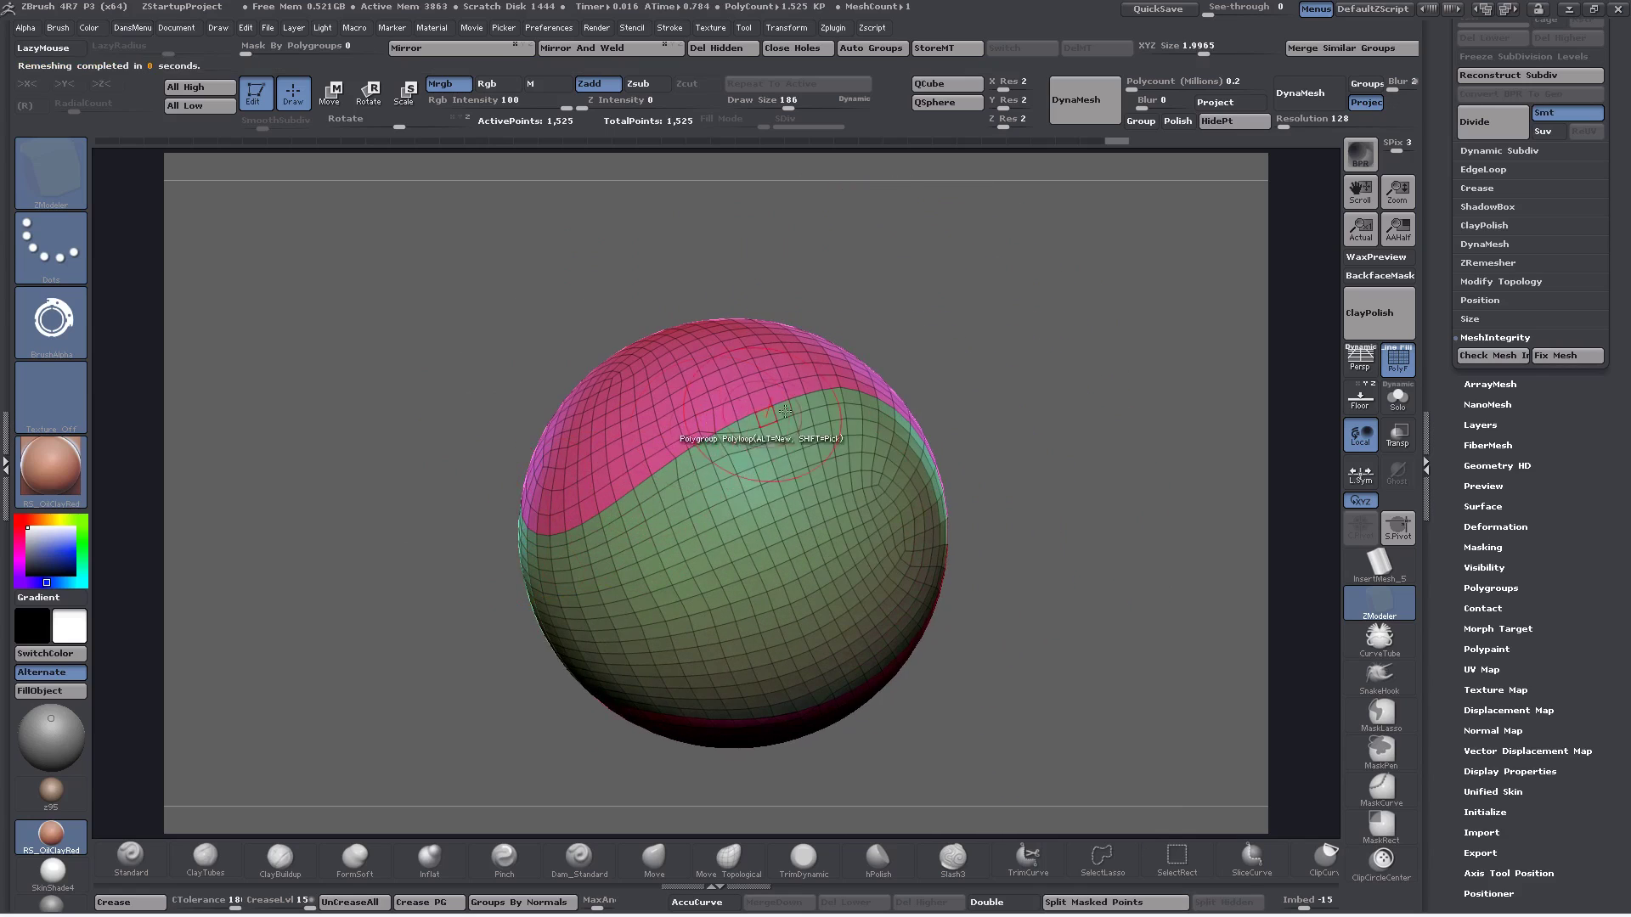
pyautogui.moveTo(815, 599); pyautogui.dragTo(888, 575, button='right')
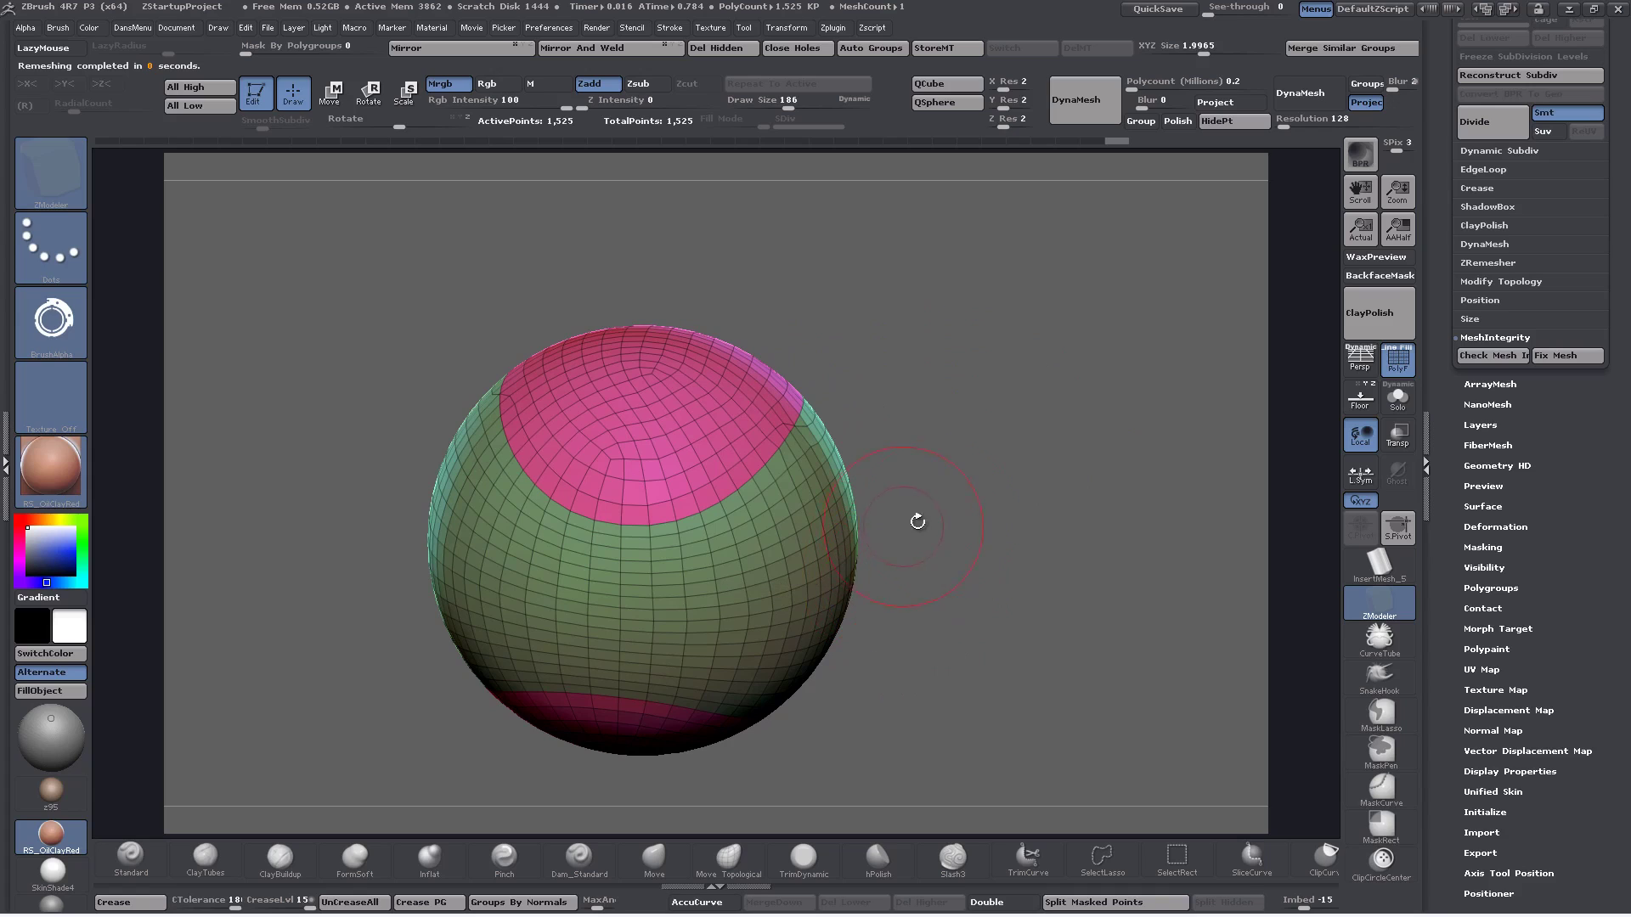
pyautogui.hotkey('ctrl', 'shift', 't')
pyautogui.click(1057, 574)
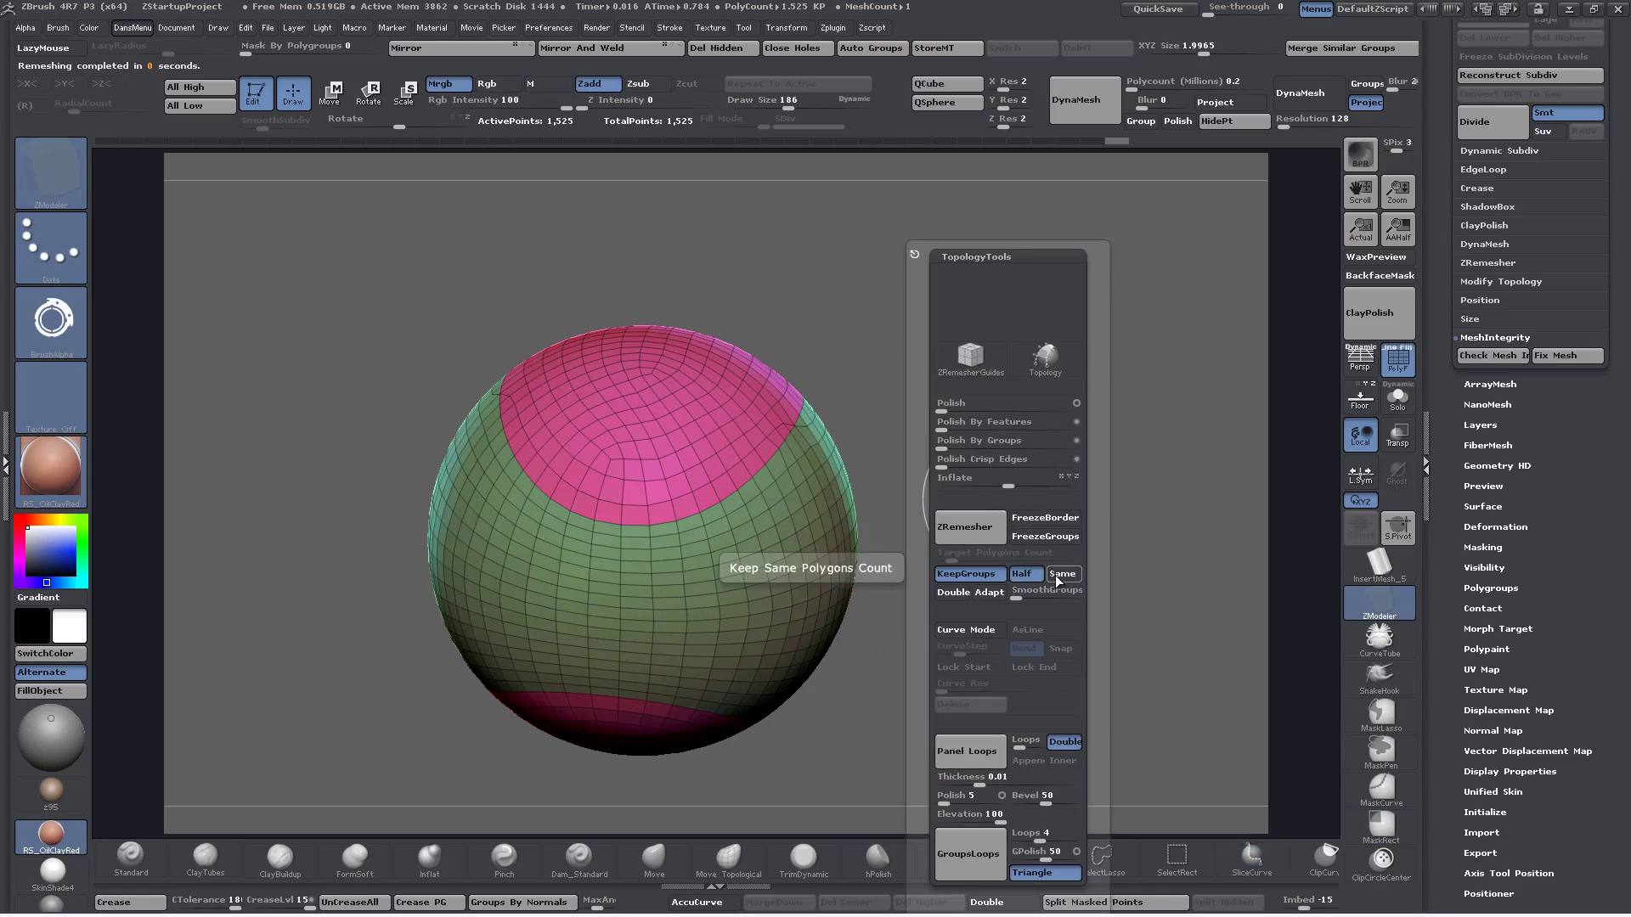
pyautogui.click(963, 528)
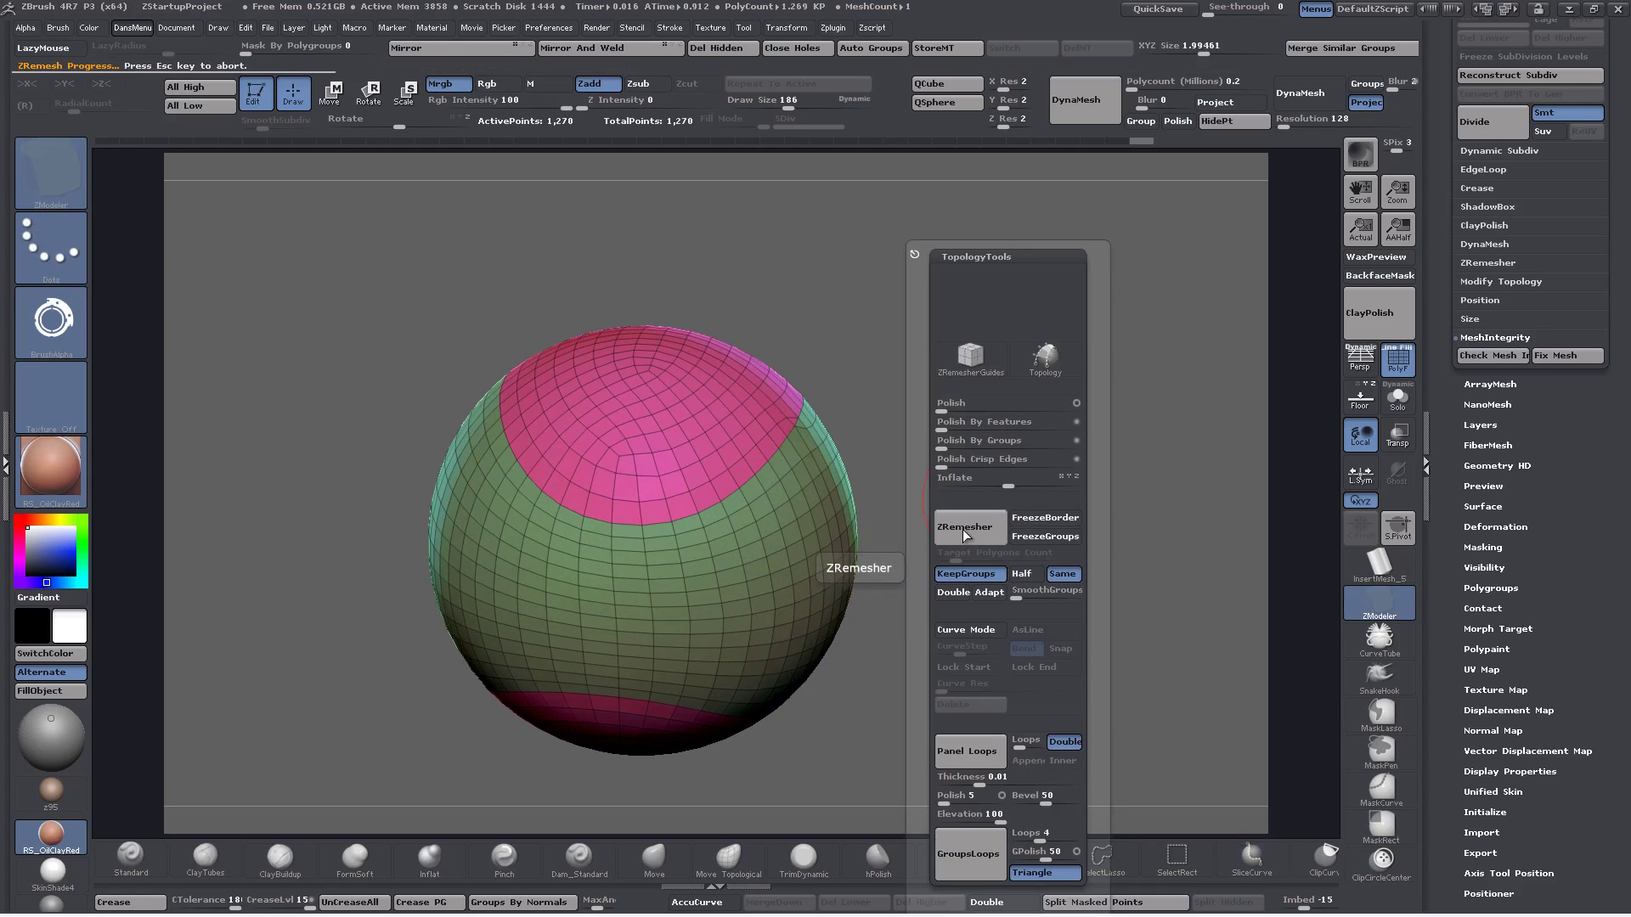
# Run ZRemesher once more on the sphere with KeepGroups and Same enabled, and check the polygroup borders
pyautogui.moveTo(753, 513); pyautogui.dragTo(948, 373, button='right')
pyautogui.moveTo(947, 374); pyautogui.dragTo(824, 580)
pyautogui.hotkey('ctrl', 'shift')
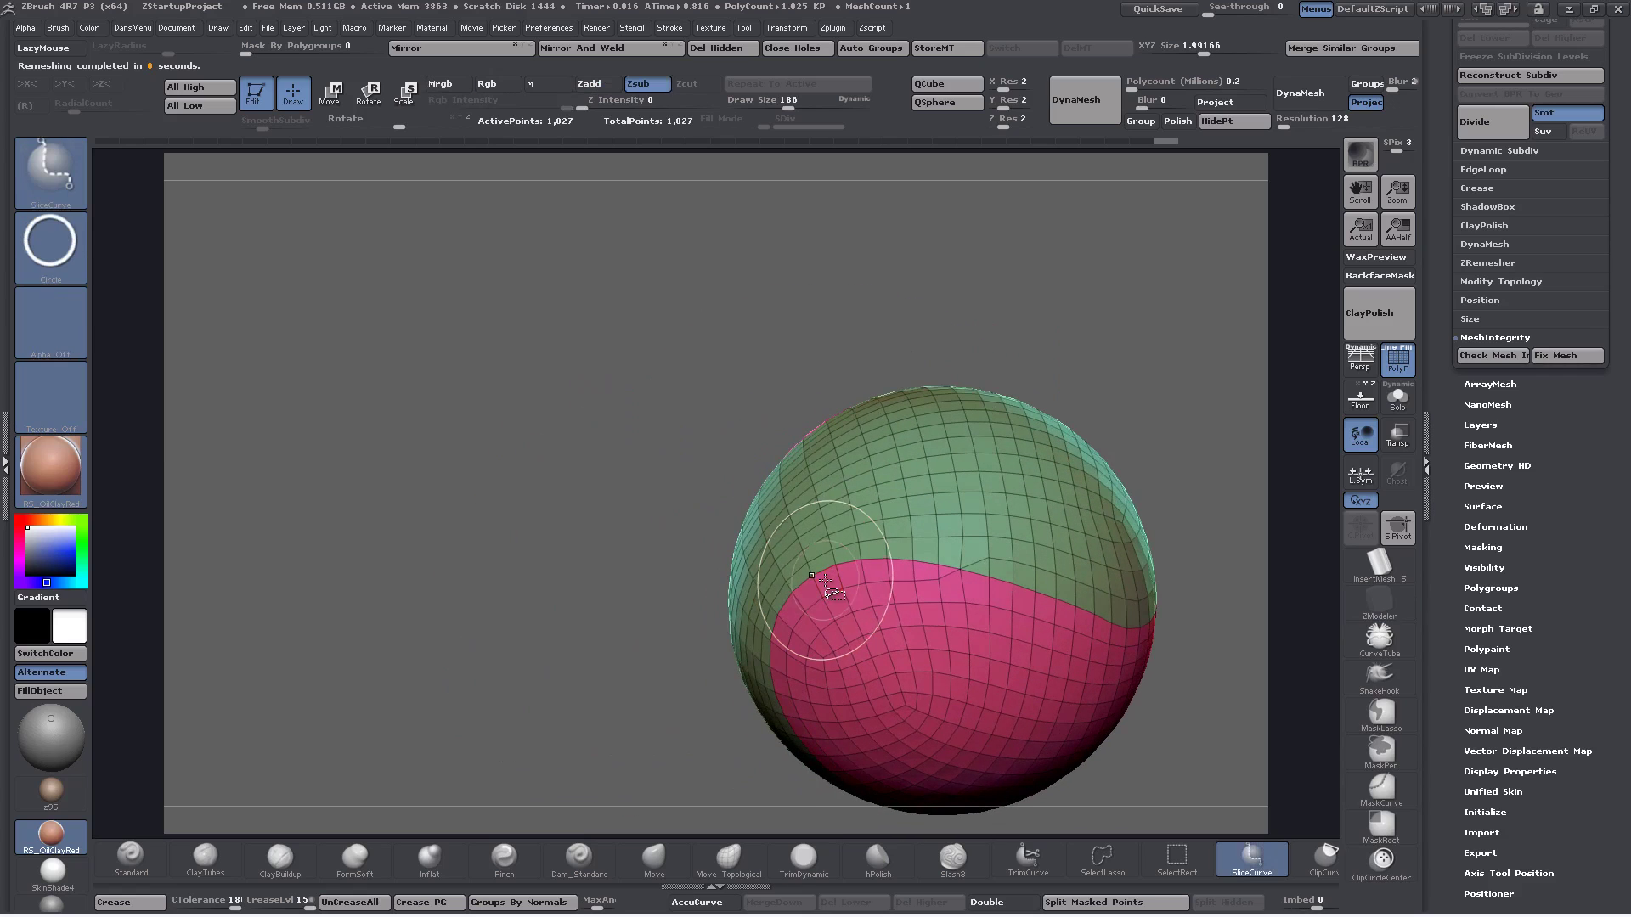
pyautogui.hotkey('ctrl', 'shift', 't')
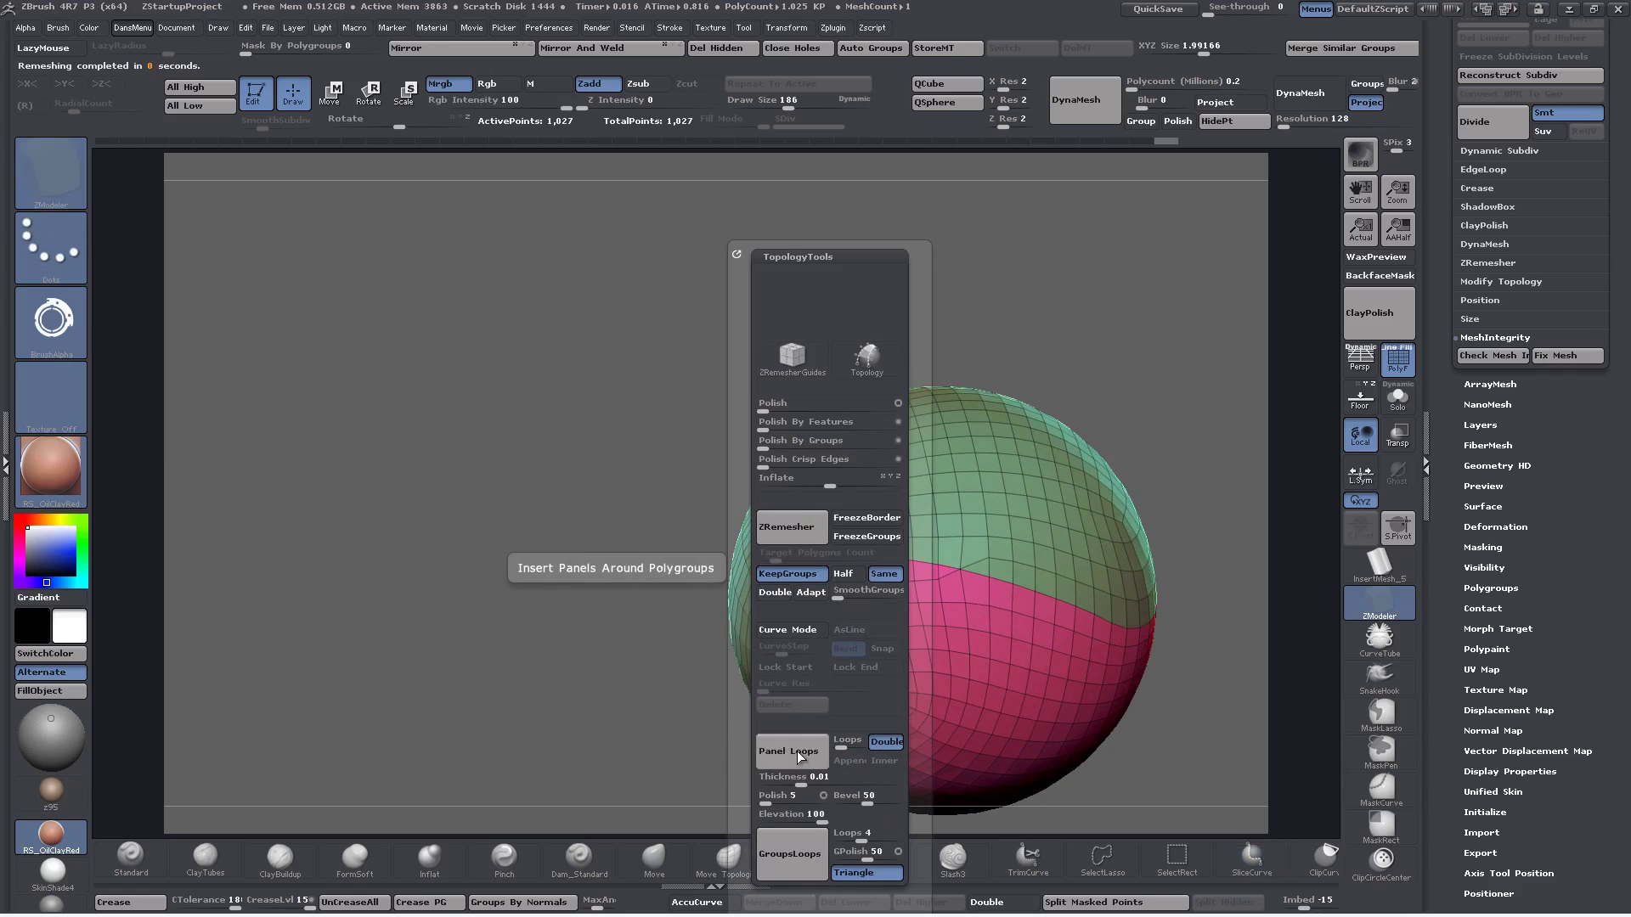
pyautogui.click(803, 531)
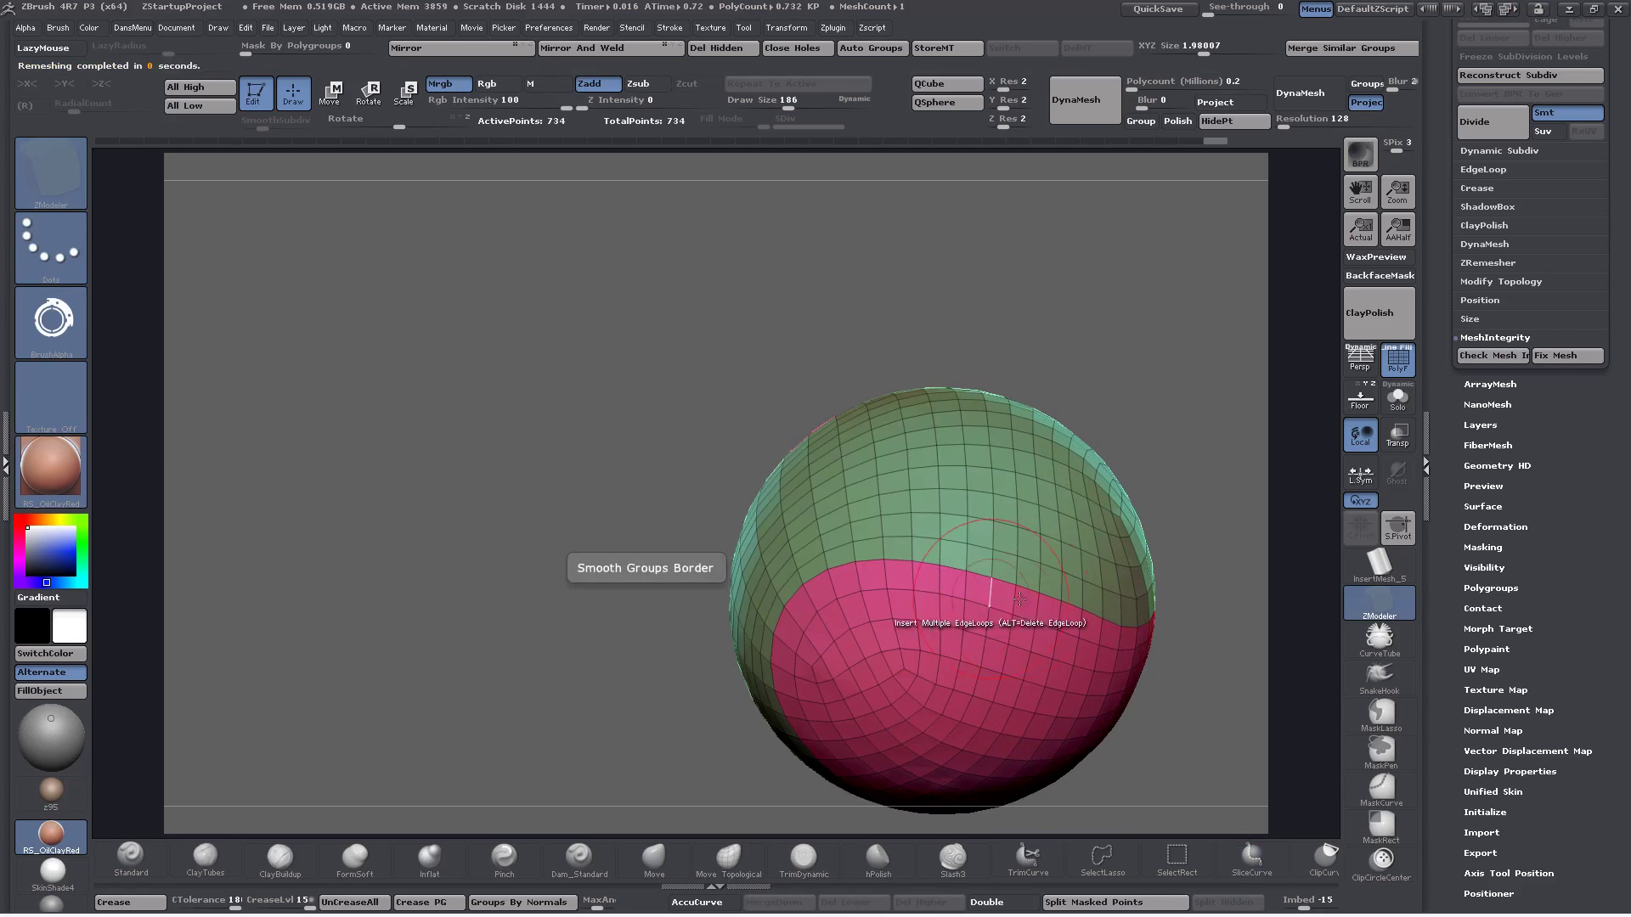
pyautogui.moveTo(875, 586); pyautogui.dragTo(954, 567, button='right')
pyautogui.moveTo(953, 565); pyautogui.dragTo(1069, 436)
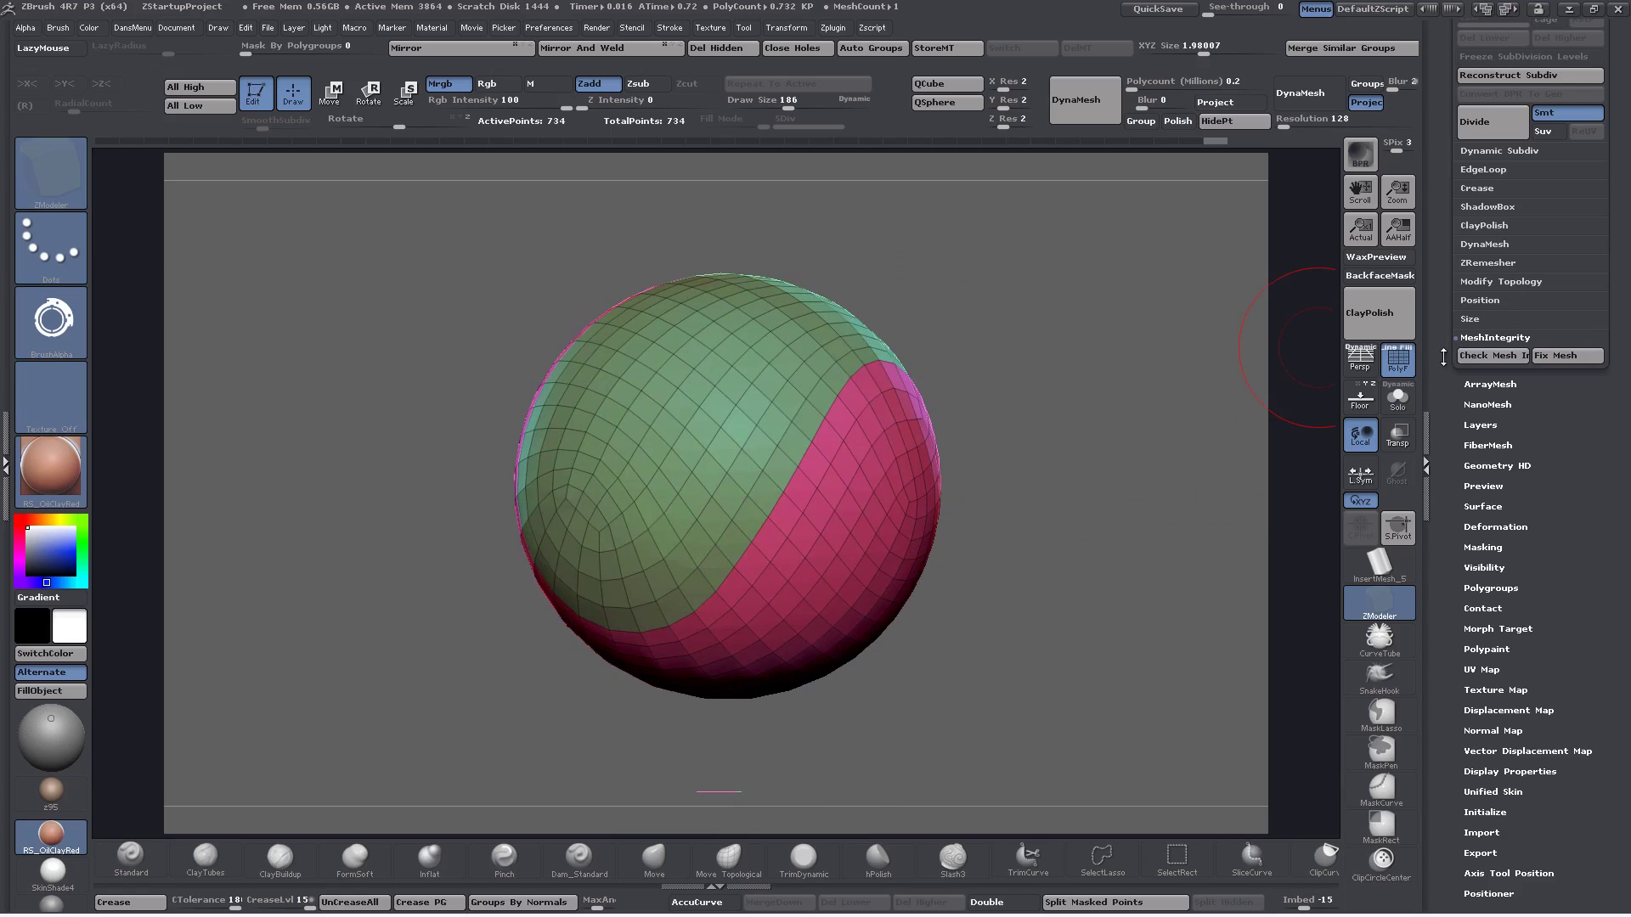
# Duplicate the sphere subtool and isolate the selected copy in Solo mode
pyautogui.moveTo(1443, 357); pyautogui.dragTo(1449, 449)
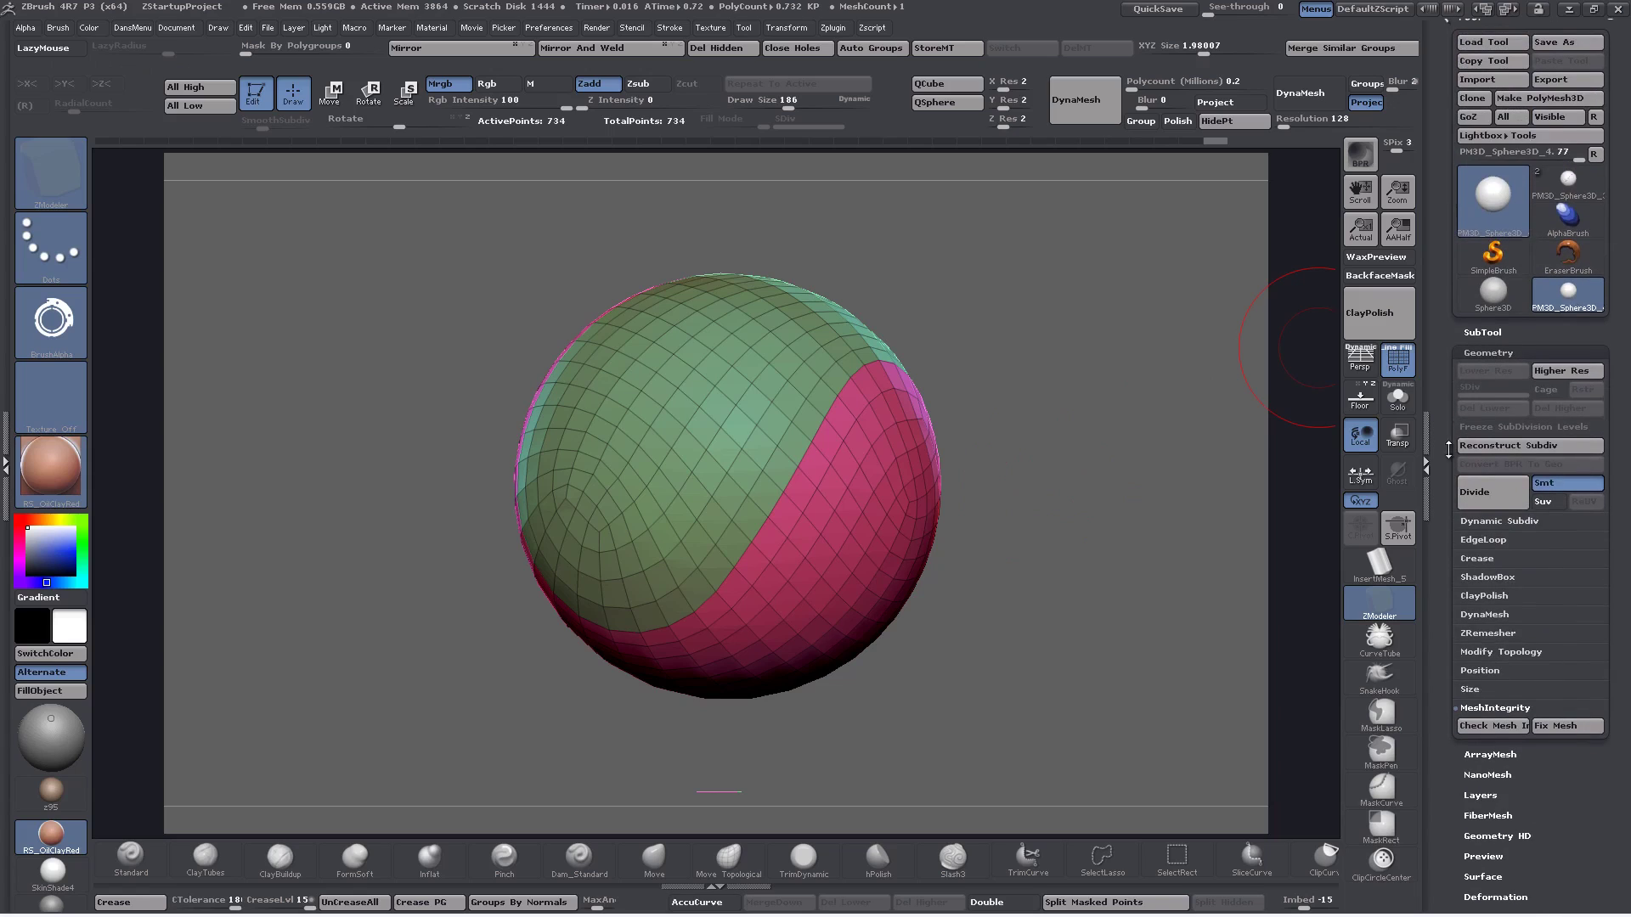
pyautogui.click(1477, 330)
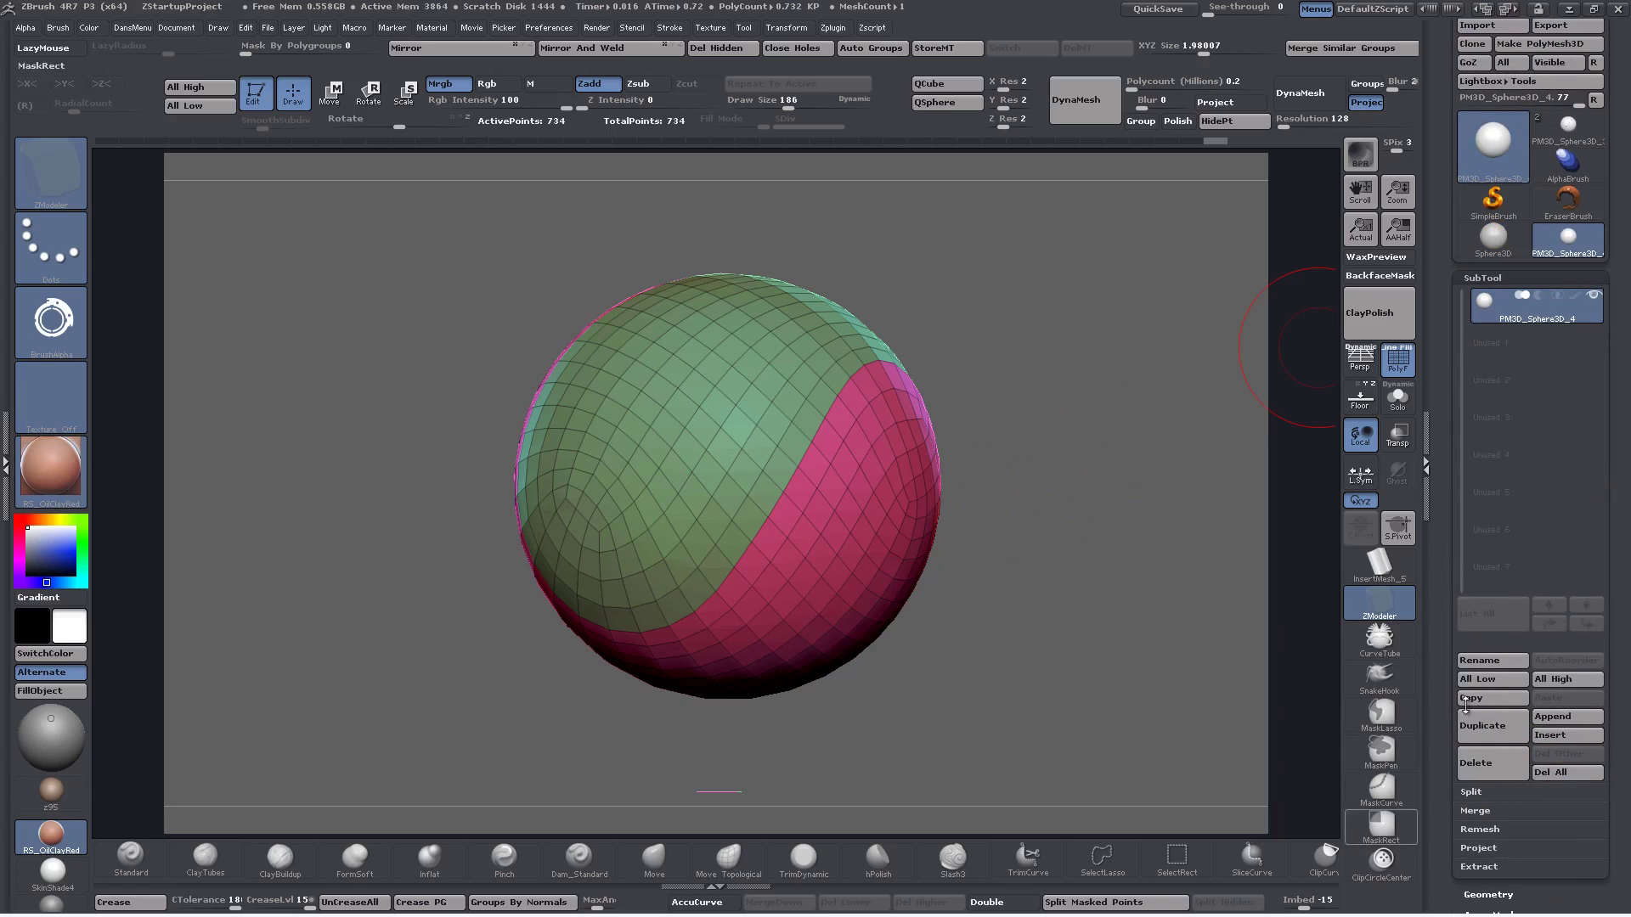
pyautogui.click(1485, 732)
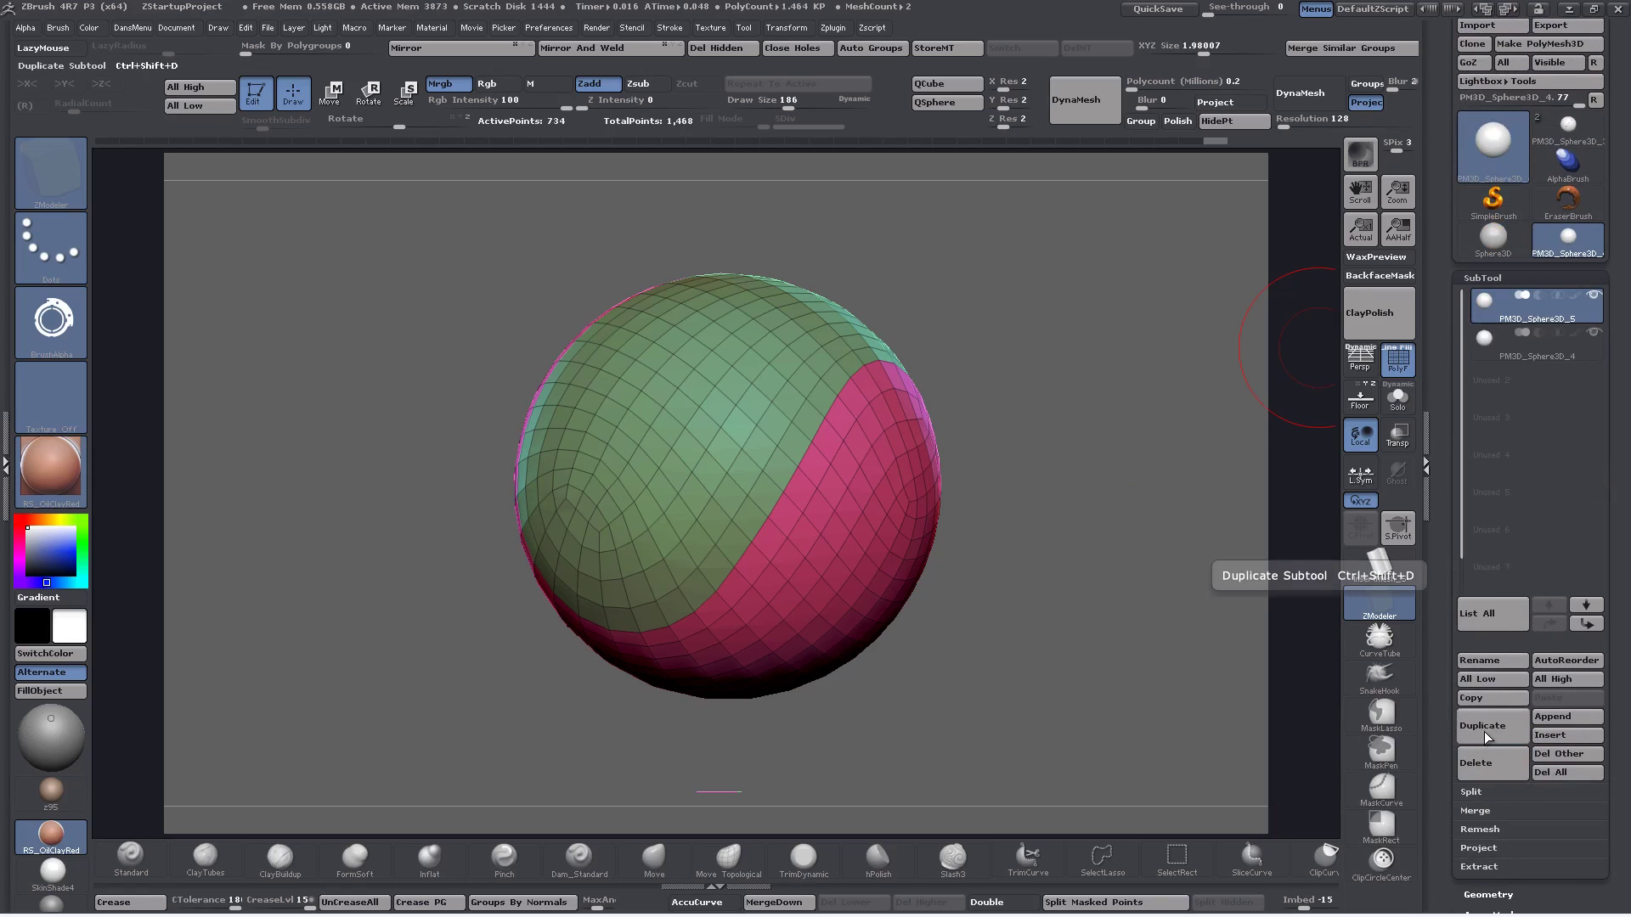
pyautogui.keyDown('alt'); pyautogui.moveTo(1038, 548); pyautogui.dragTo(1217, 497); pyautogui.keyUp('alt')
pyautogui.click(1402, 406)
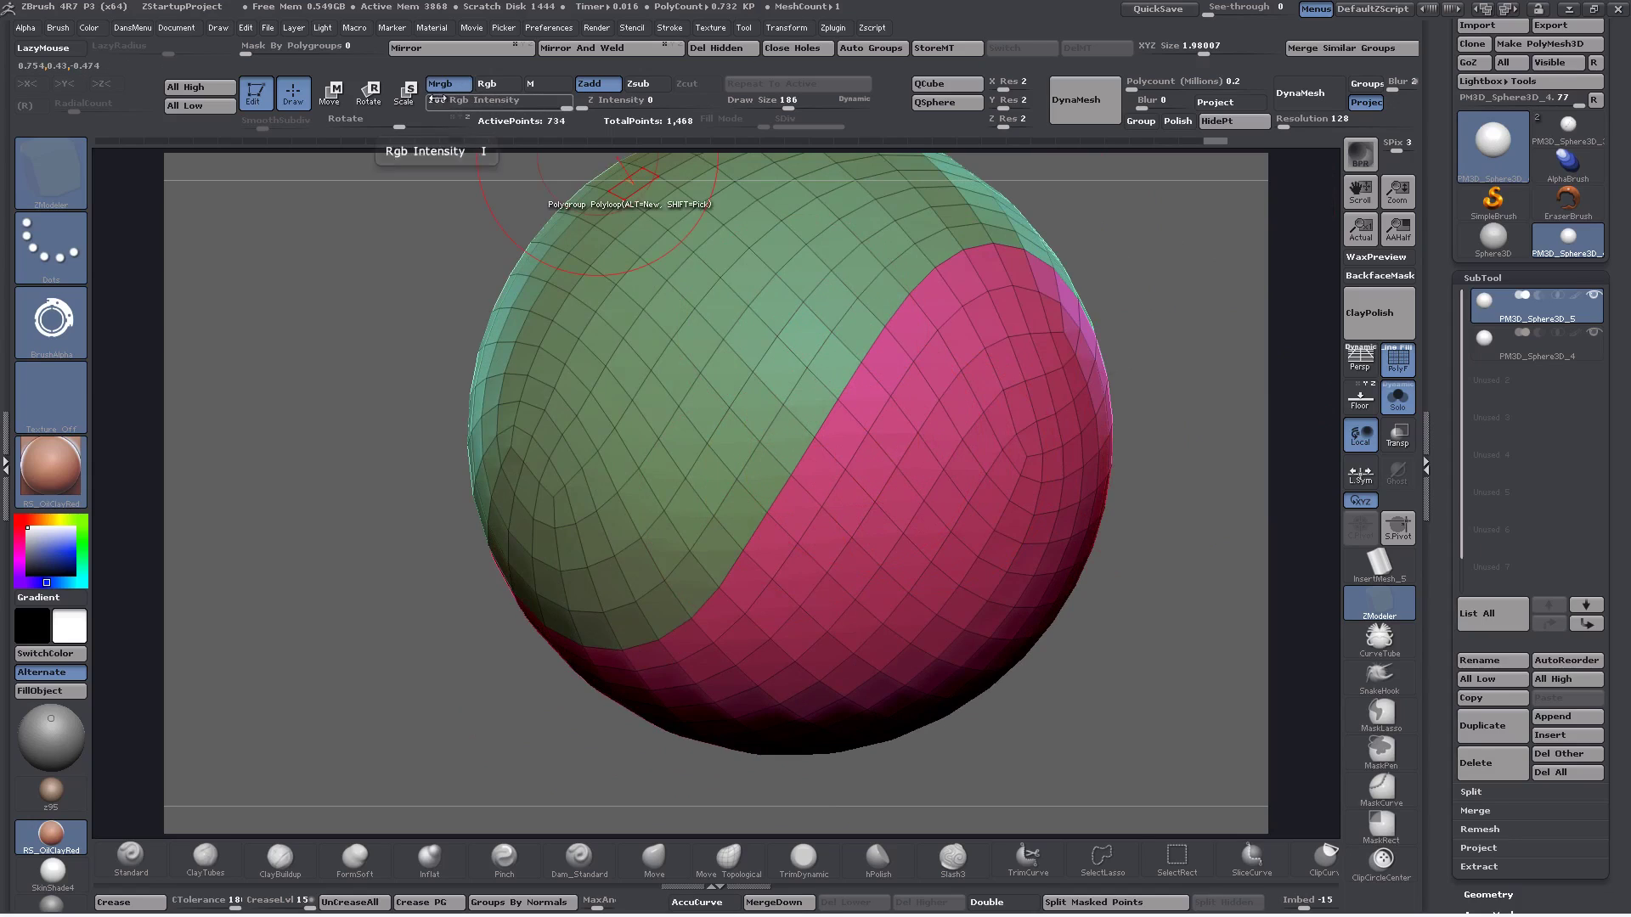
# Try to enlarge the isolated sphere copy with Transpose Scale and undo the scaling
pyautogui.click(409, 96)
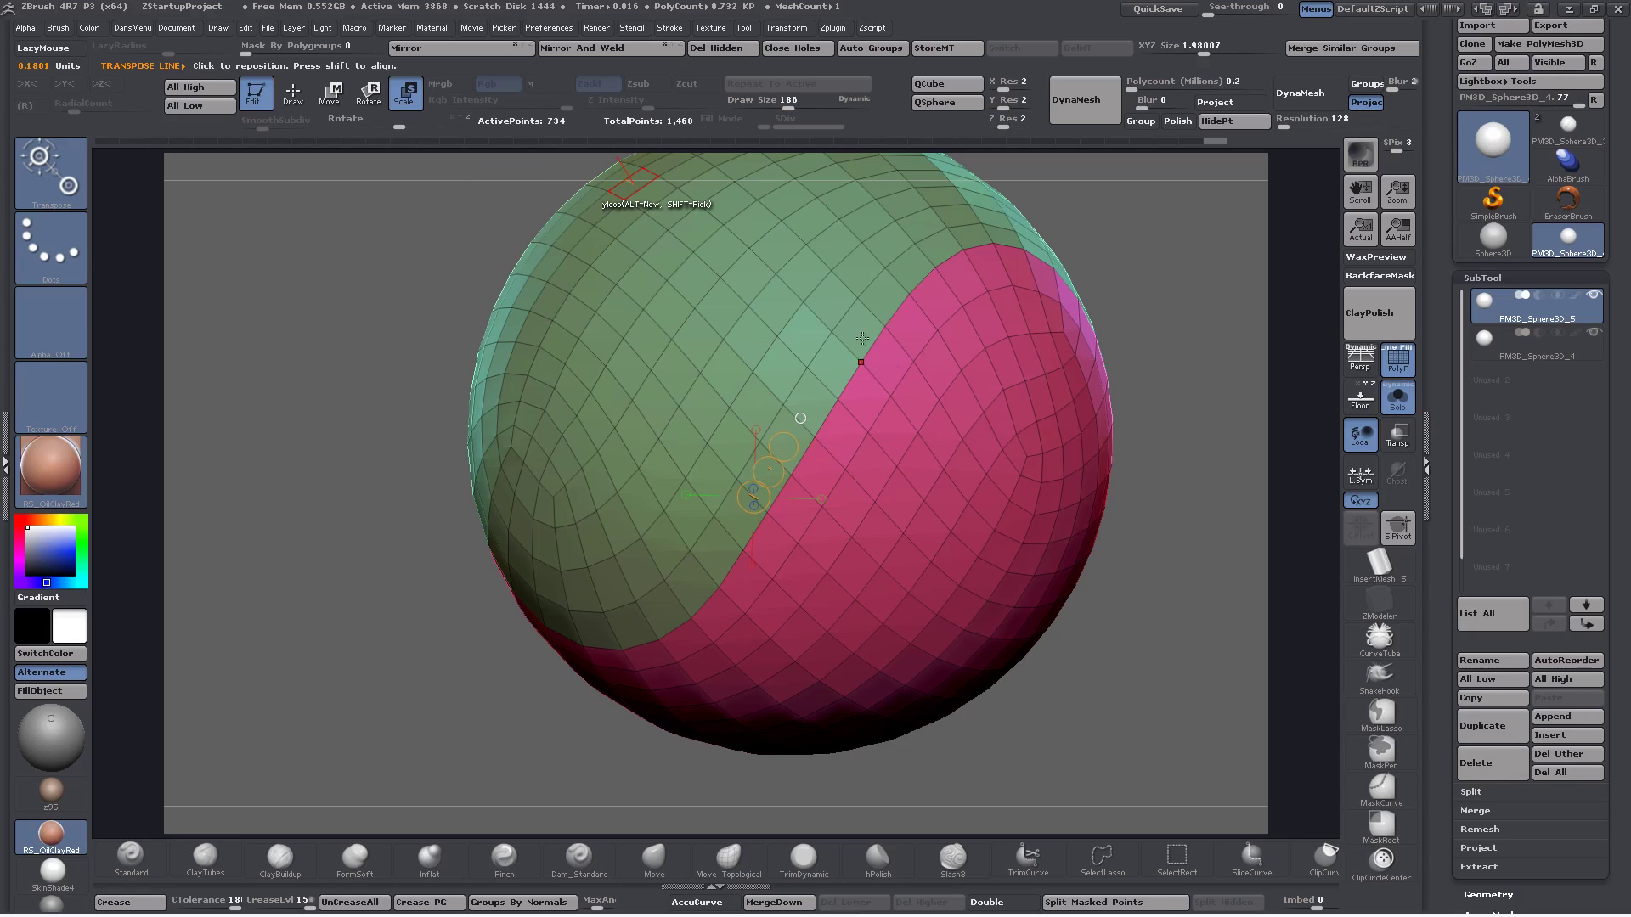
pyautogui.moveTo(838, 470); pyautogui.dragTo(862, 416, button='right')
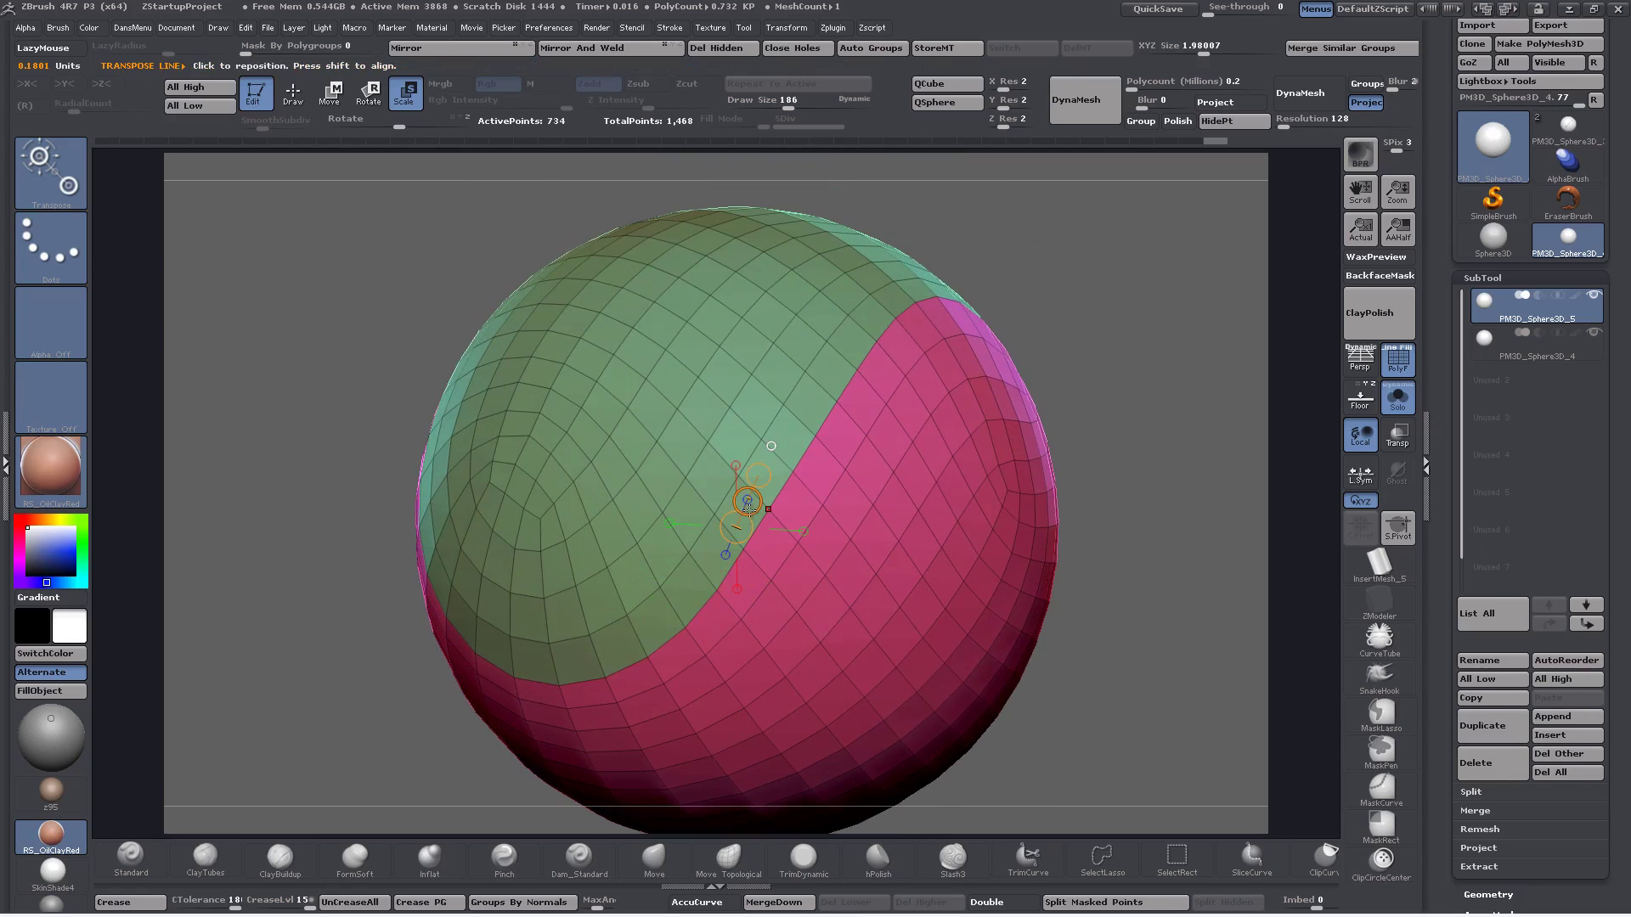
pyautogui.click(746, 509)
pyautogui.moveTo(749, 499); pyautogui.dragTo(760, 471)
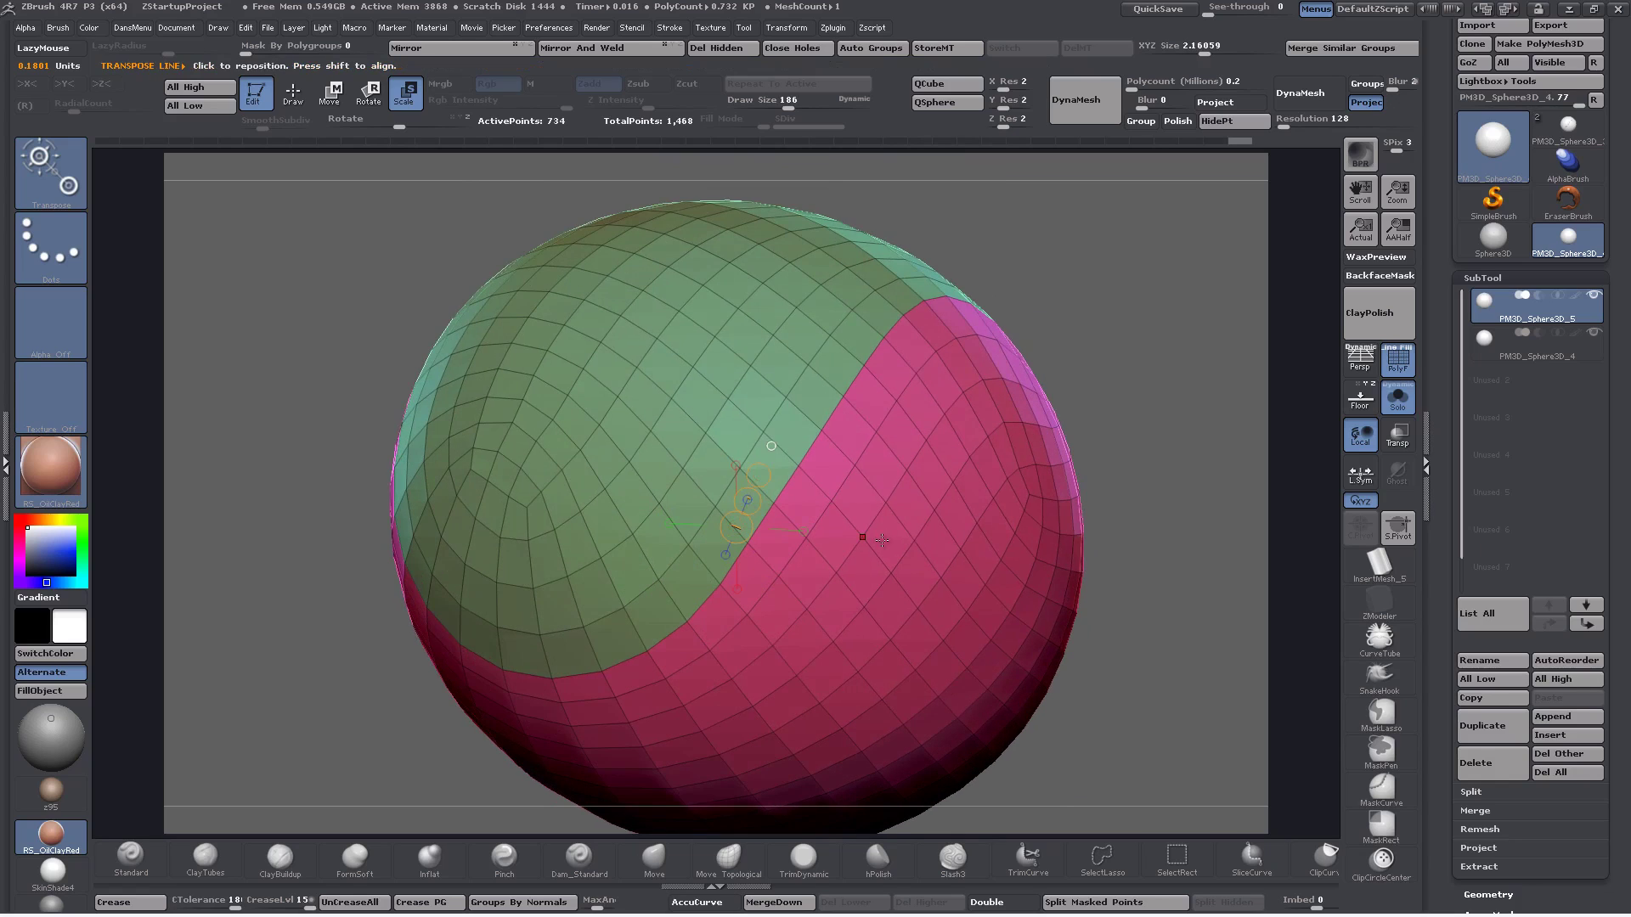
pyautogui.keyDown('ctrl'); pyautogui.moveTo(862, 537); pyautogui.dragTo(877, 460, button='right'); pyautogui.keyUp('ctrl')
pyautogui.hotkey('ctrl', 'z')
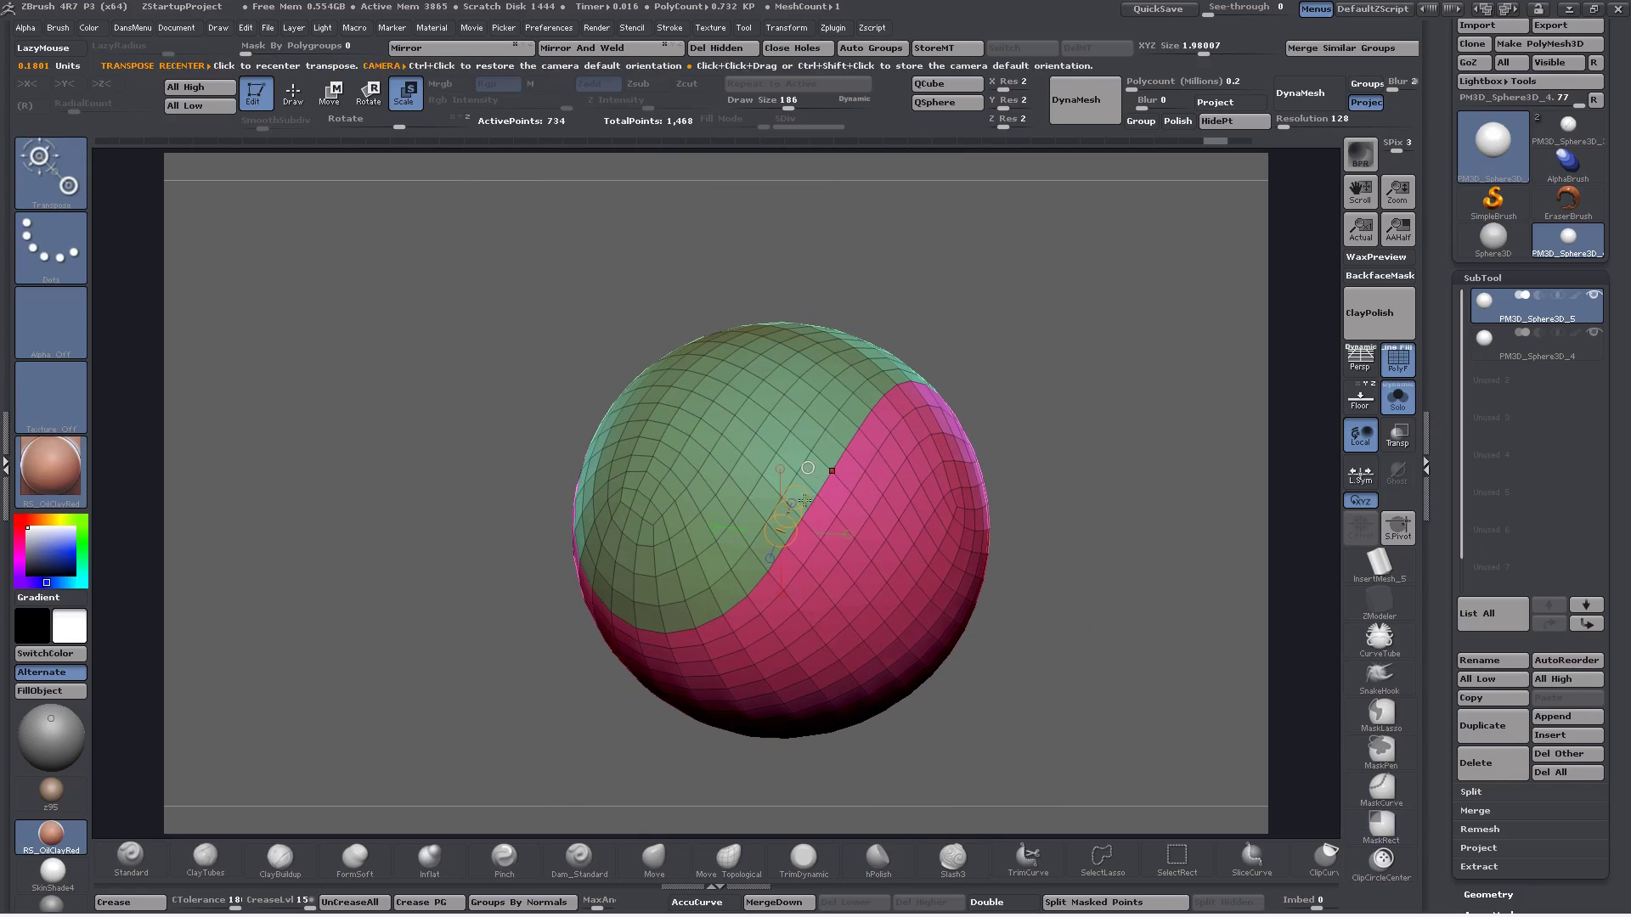
pyautogui.moveTo(795, 496); pyautogui.dragTo(795, 503)
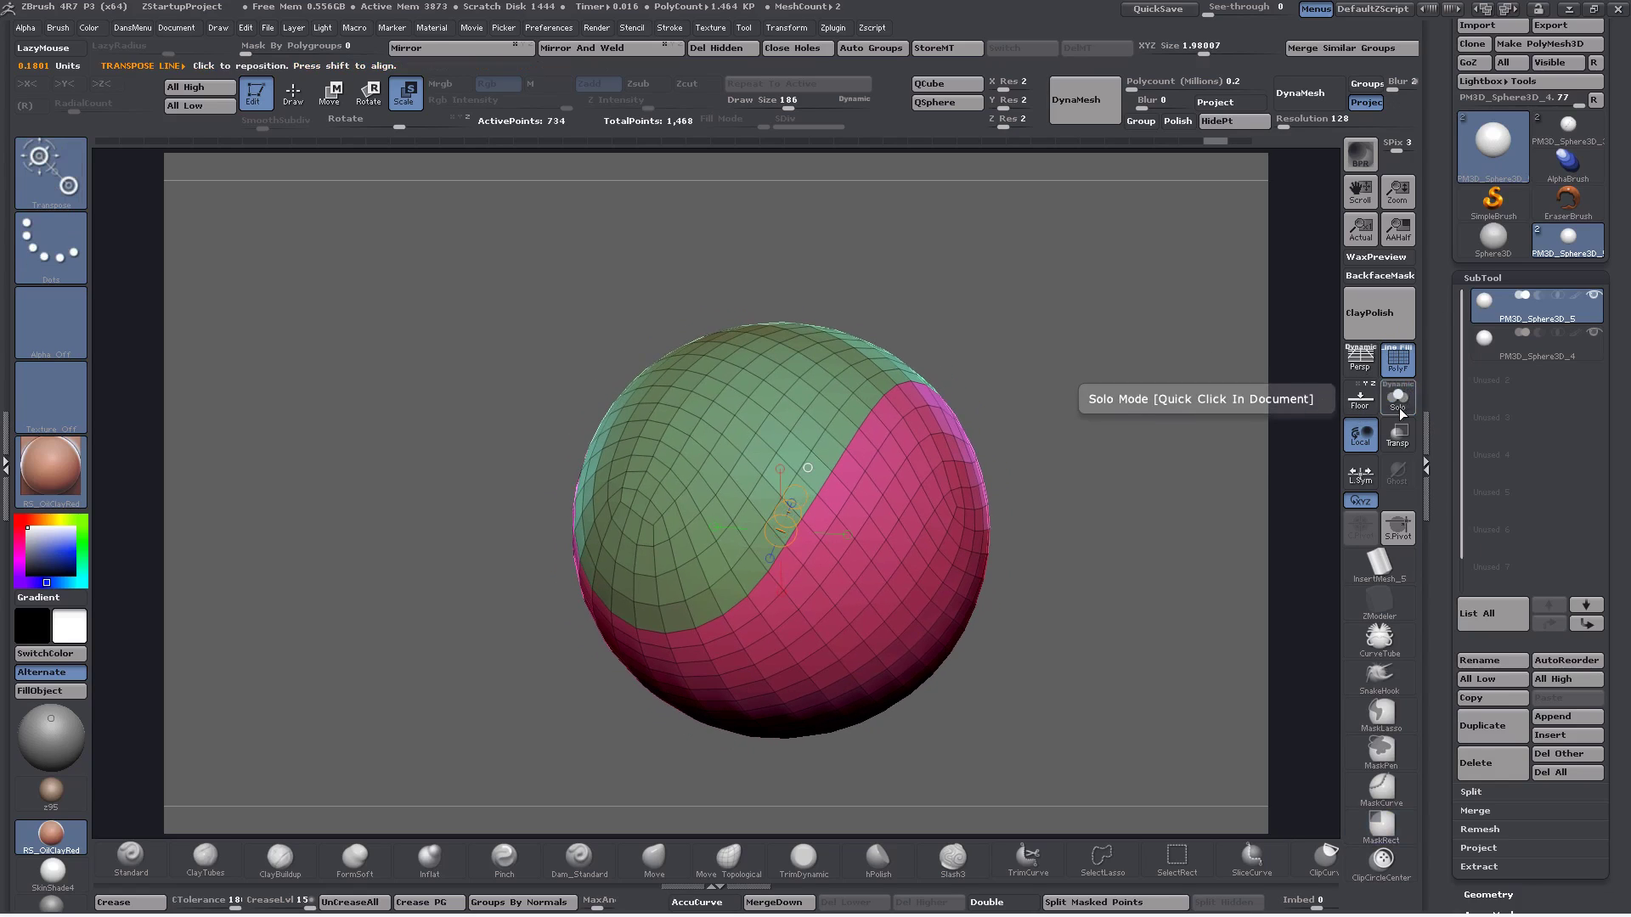
# Enable Transparency with Ghost and scale the sphere copy up slightly to an XYZ size of about 2.004
pyautogui.click(1397, 436)
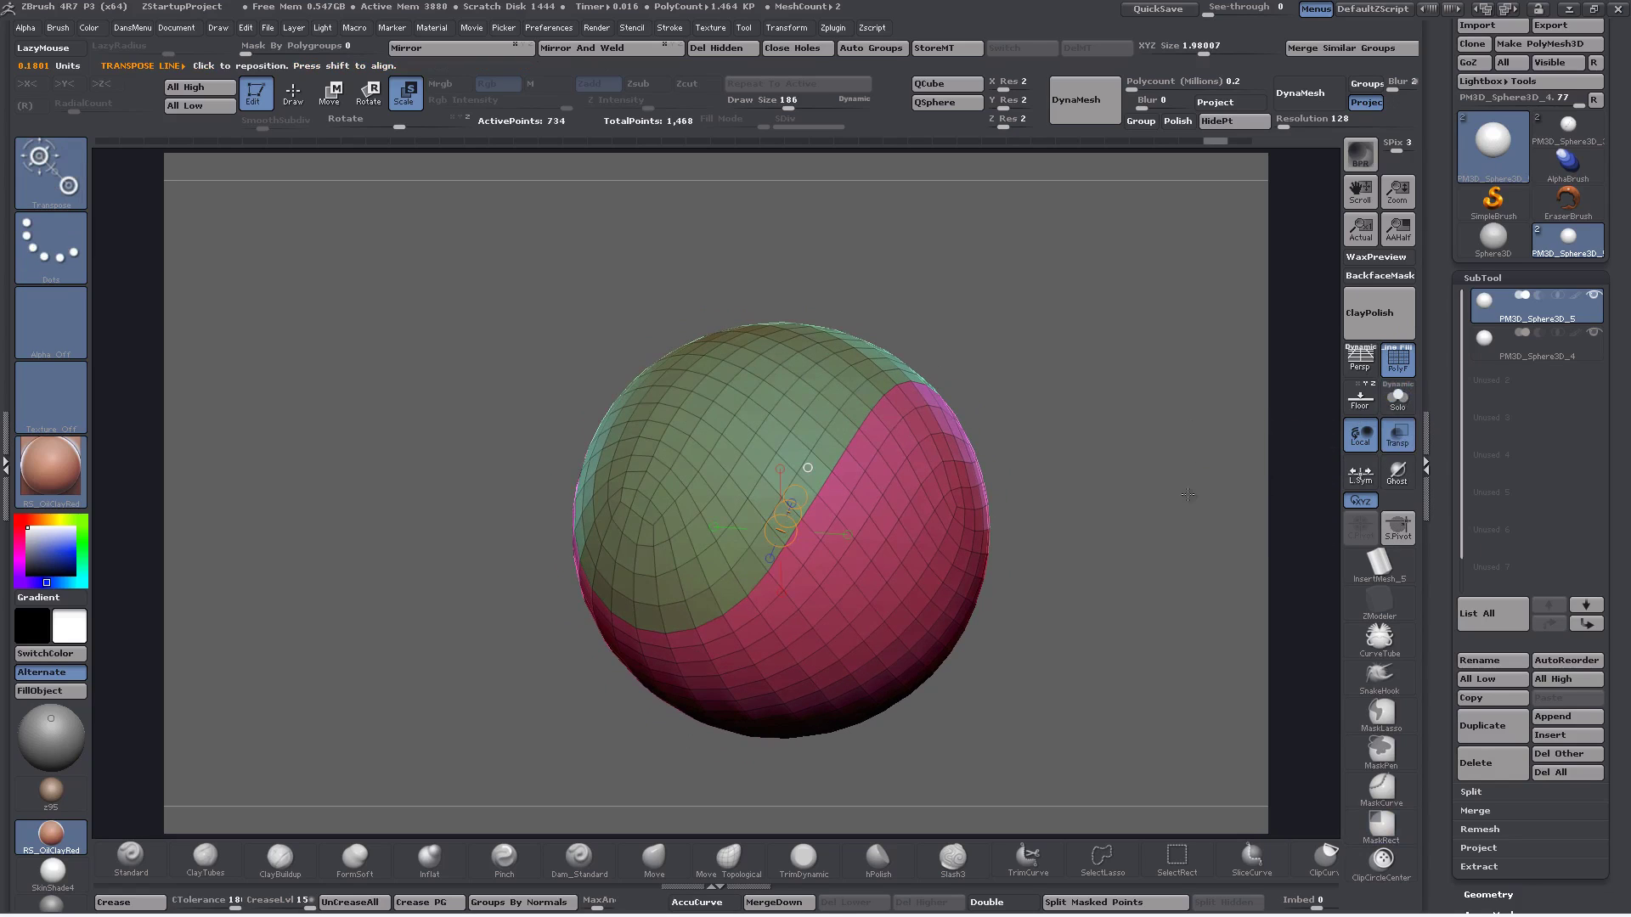
pyautogui.moveTo(1186, 499); pyautogui.dragTo(1208, 491)
pyautogui.keyDown('alt'); pyautogui.moveTo(1012, 430); pyautogui.dragTo(1201, 498); pyautogui.keyUp('alt')
pyautogui.click(776, 458)
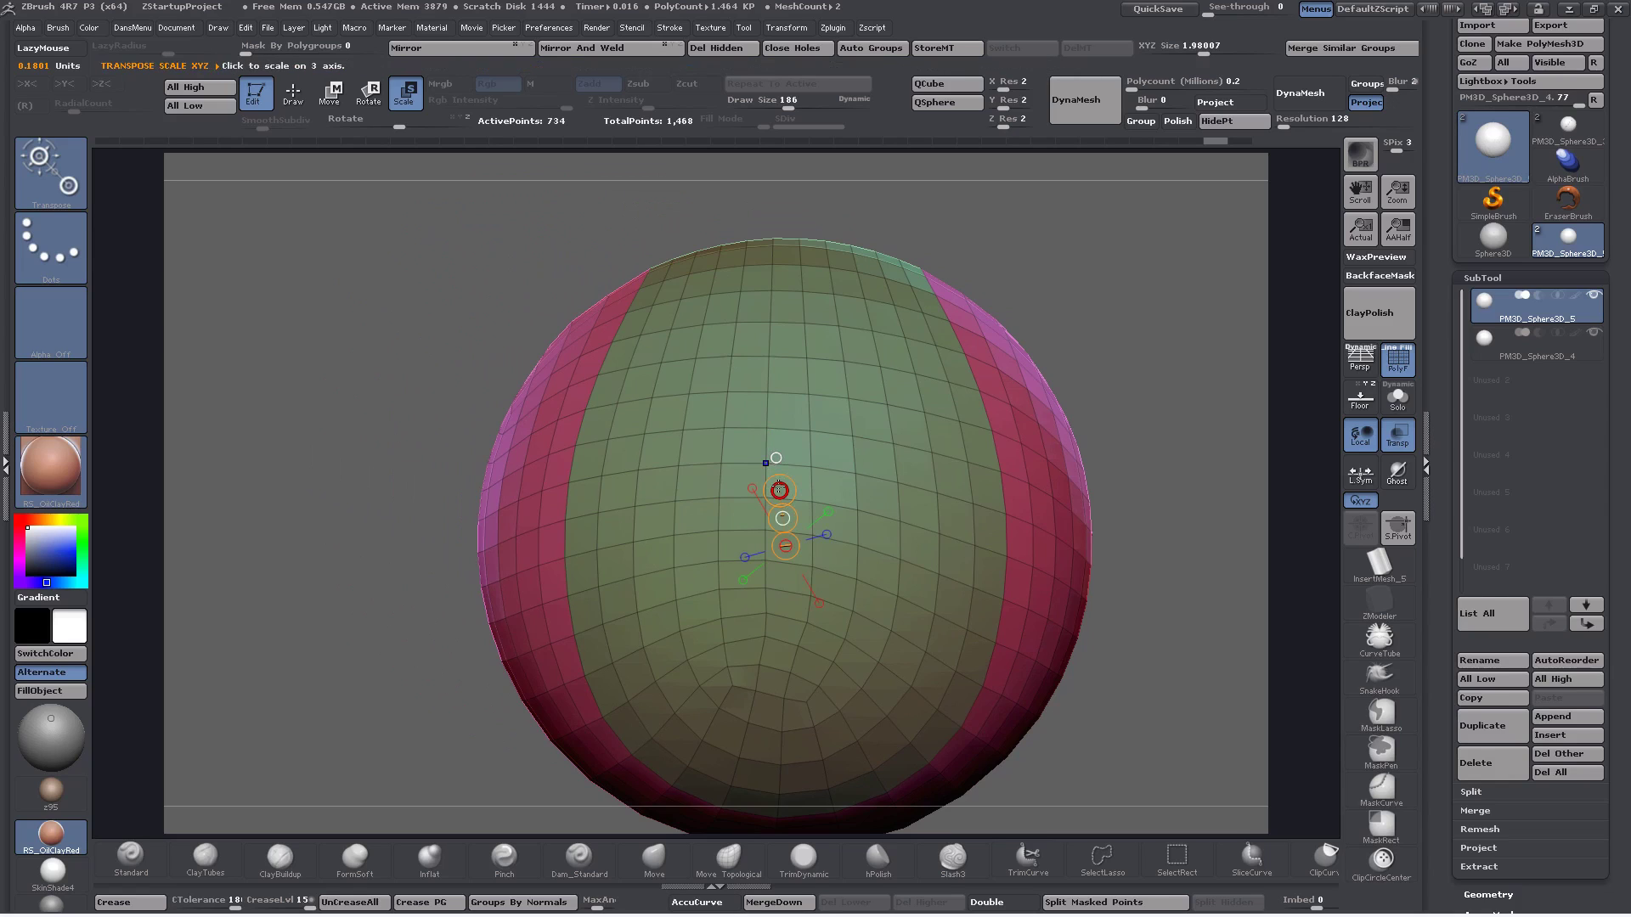
pyautogui.moveTo(779, 490); pyautogui.dragTo(773, 491)
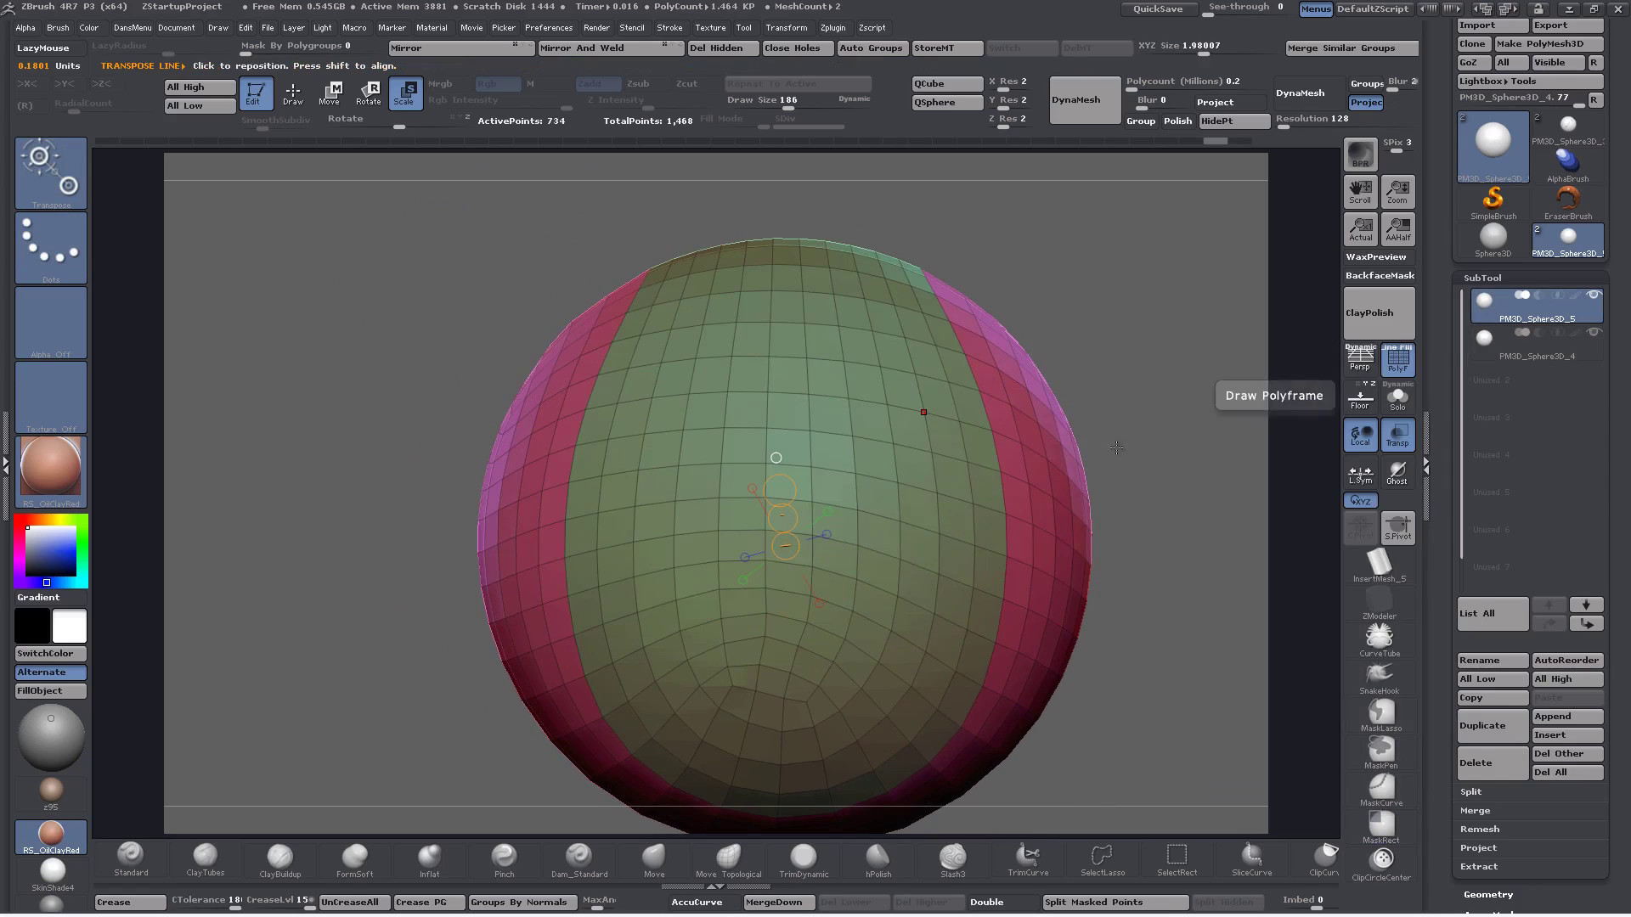
pyautogui.click(1400, 481)
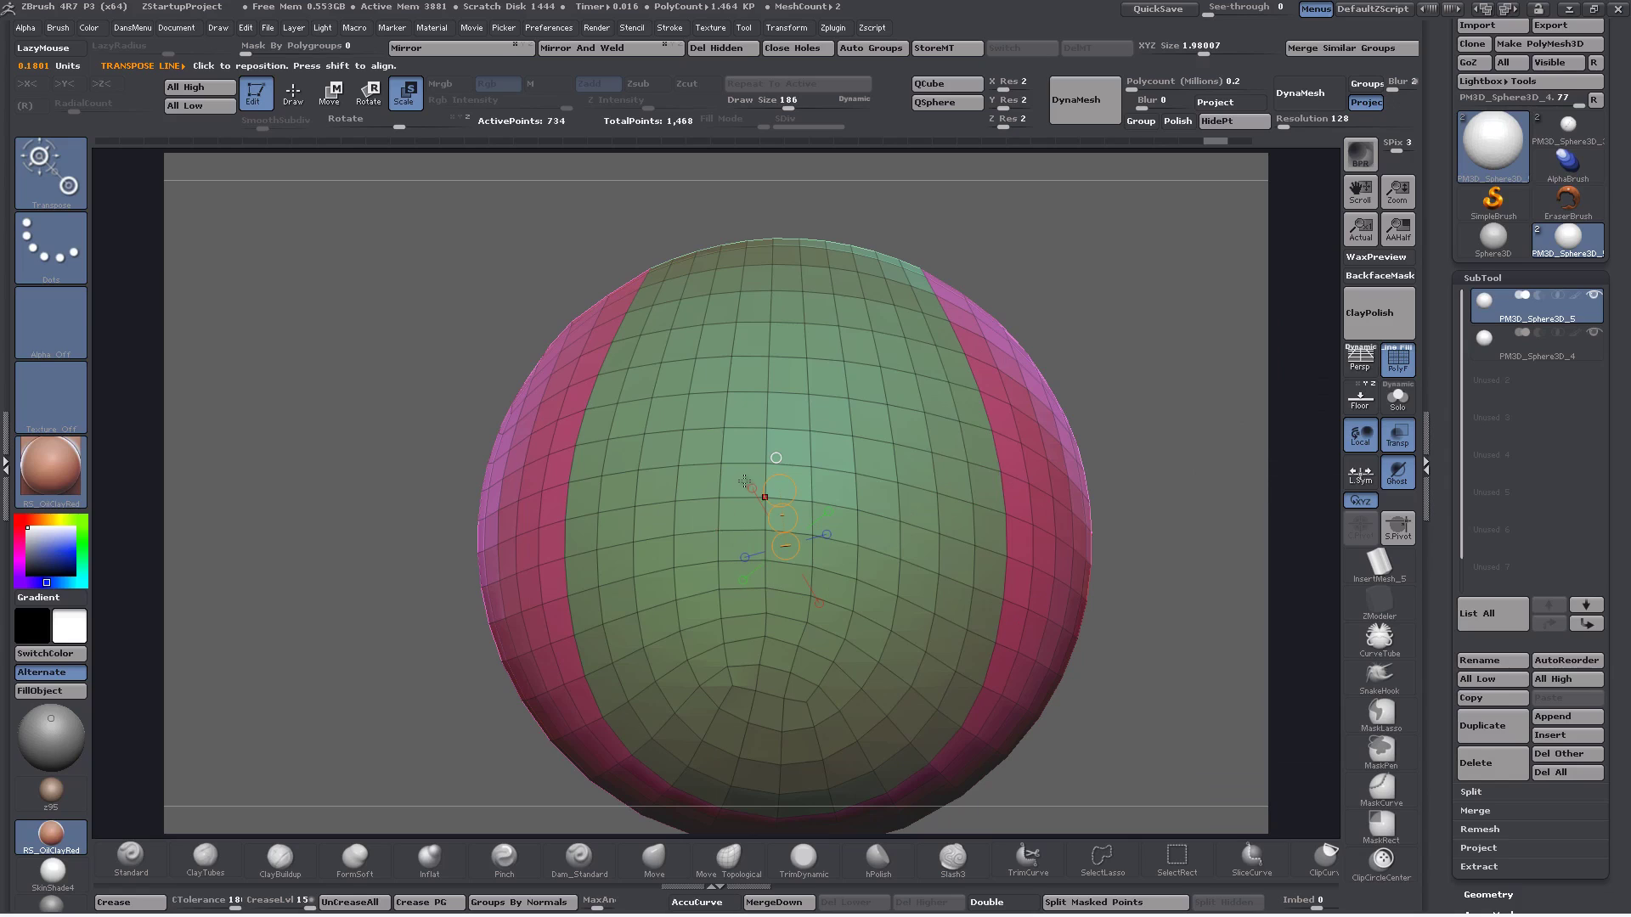
pyautogui.moveTo(777, 485); pyautogui.dragTo(783, 489)
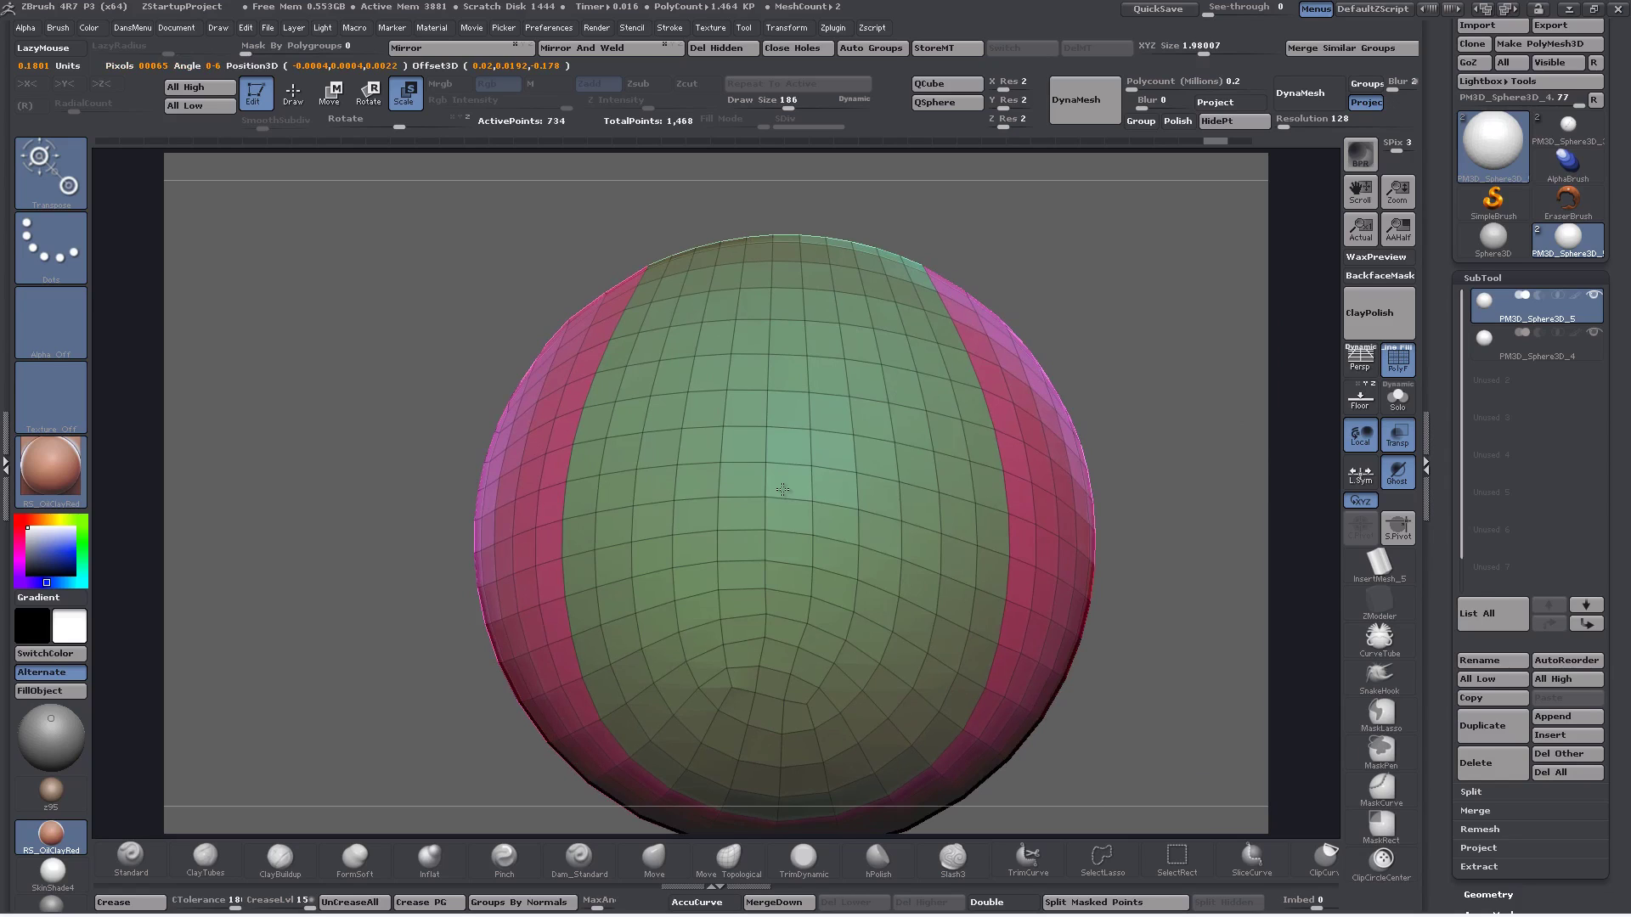
pyautogui.keyDown('alt'); pyautogui.moveTo(1156, 669); pyautogui.dragTo(1104, 579); pyautogui.keyUp('alt')
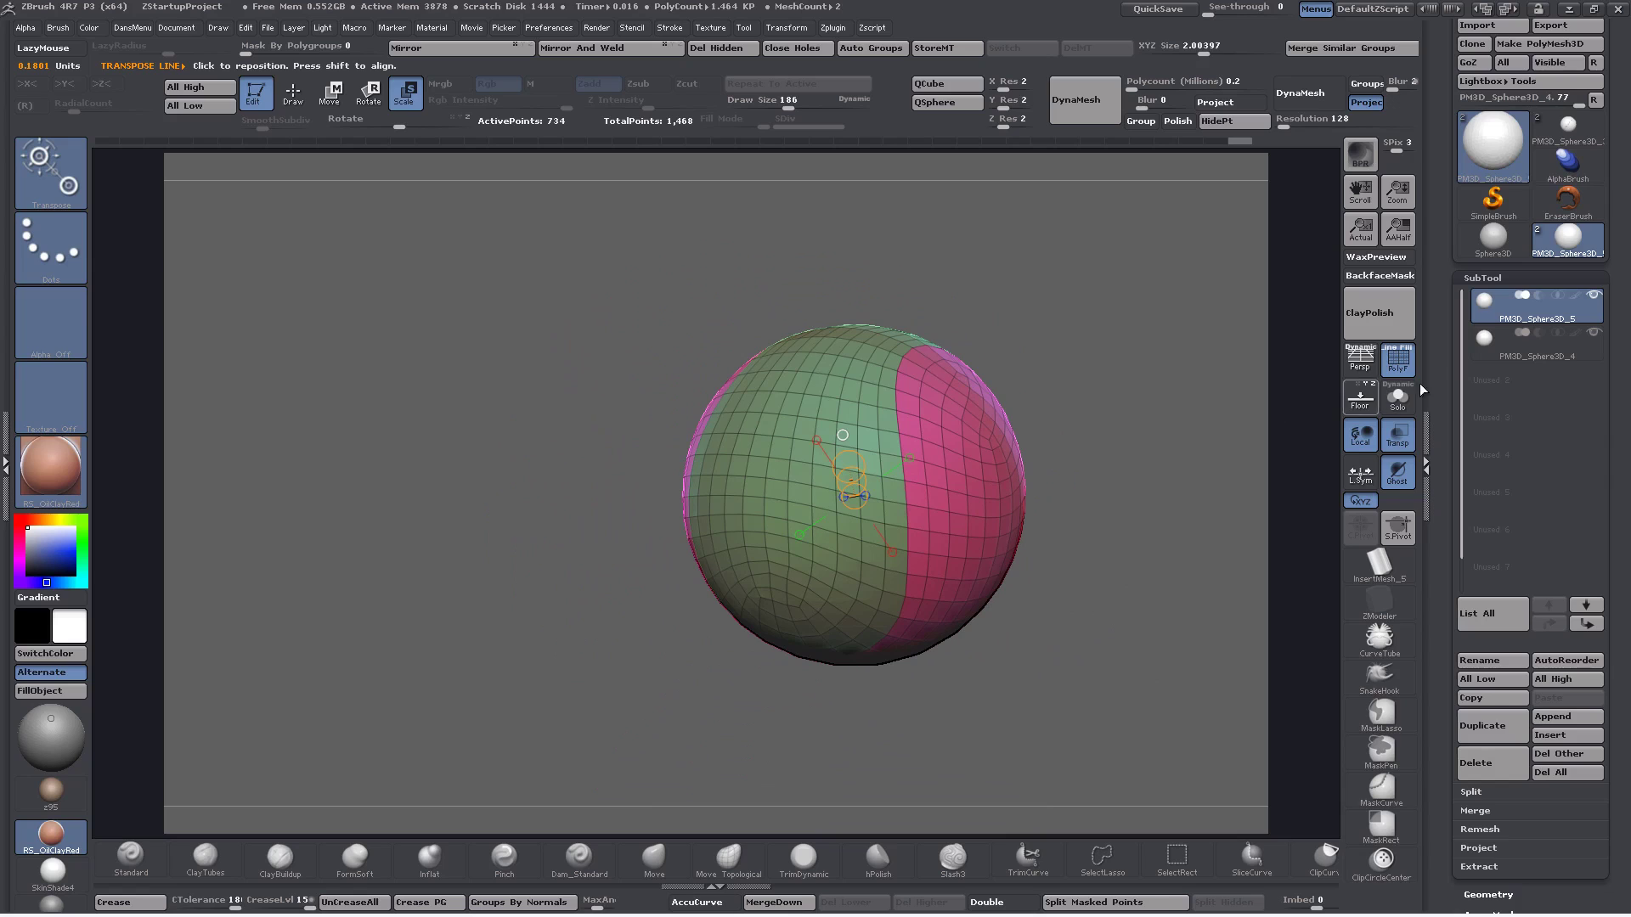
# Isolate the sphere copy and bevel the border edge loop between the green and pink polygroups with ZModeler's Bevel on EdgeLoop Complete
pyautogui.click(1395, 406)
pyautogui.moveTo(1122, 512); pyautogui.dragTo(1053, 509)
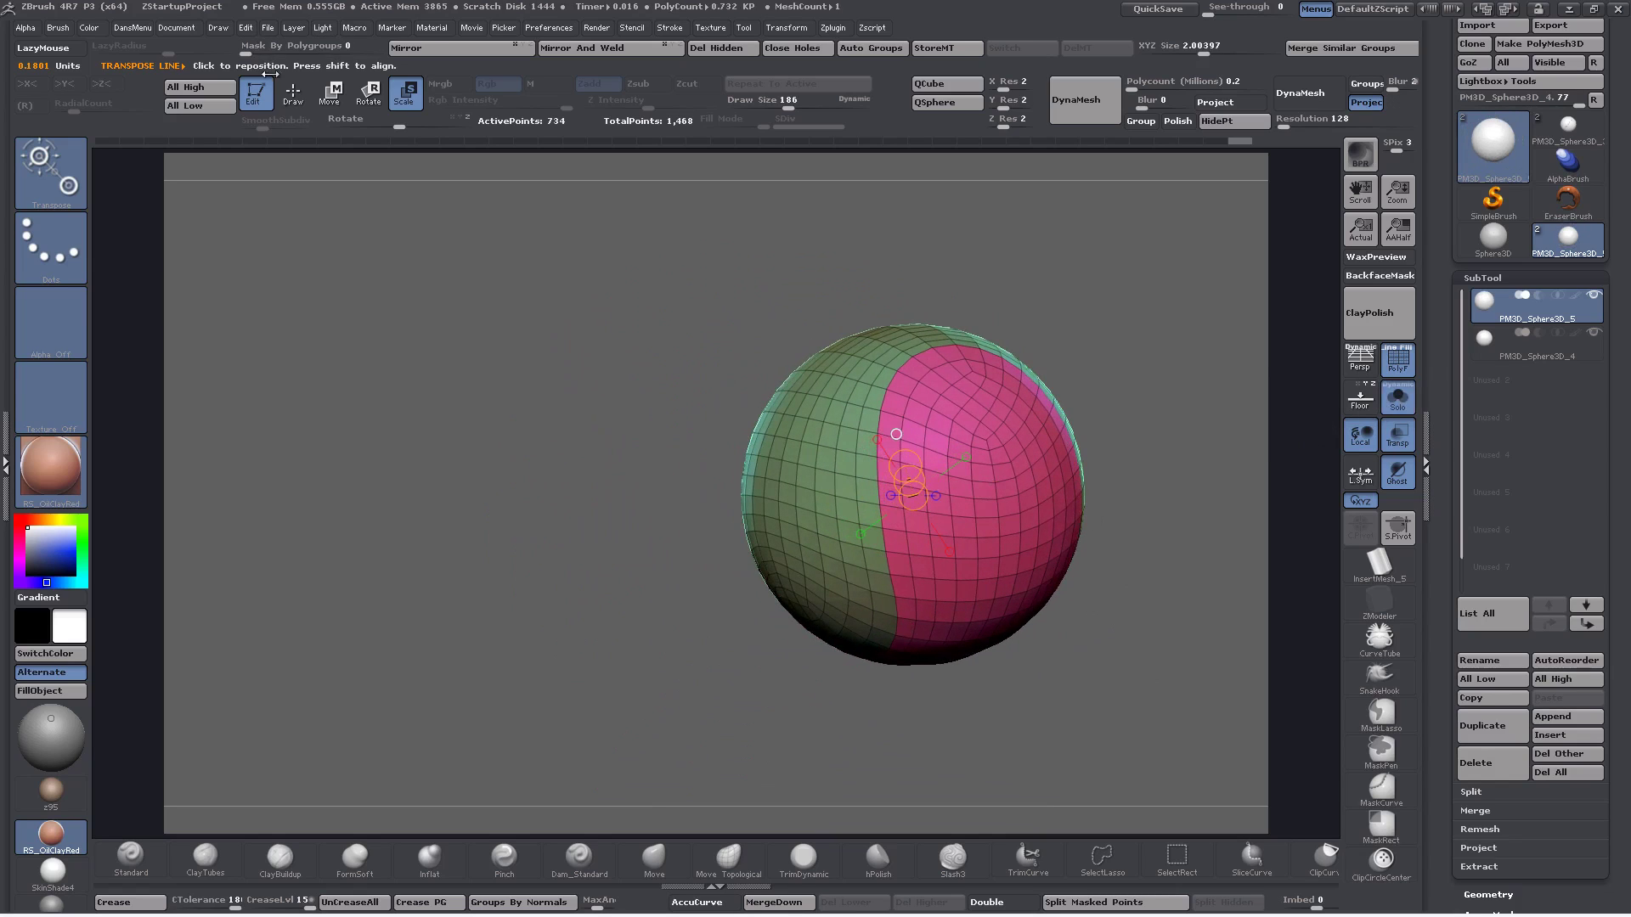
pyautogui.click(292, 93)
pyautogui.keyDown('alt'); pyautogui.moveTo(1096, 391); pyautogui.dragTo(1104, 577); pyautogui.keyUp('alt')
pyautogui.keyDown('alt'); pyautogui.moveTo(773, 313); pyautogui.dragTo(698, 382, button='right'); pyautogui.keyUp('alt')
pyautogui.press('space')
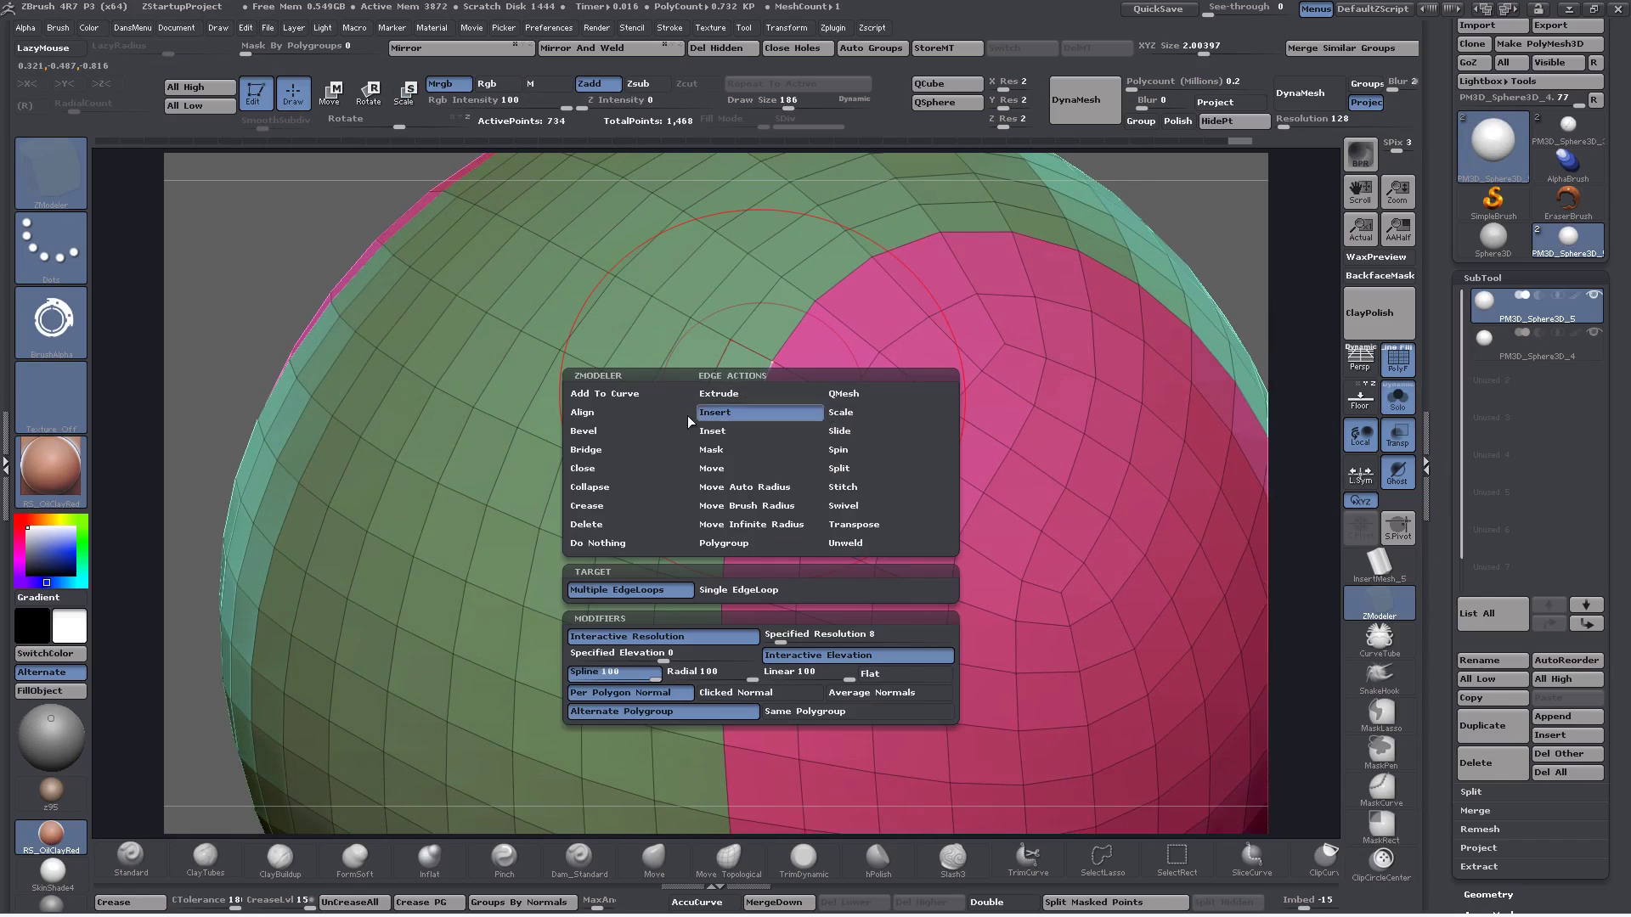
pyautogui.click(625, 430)
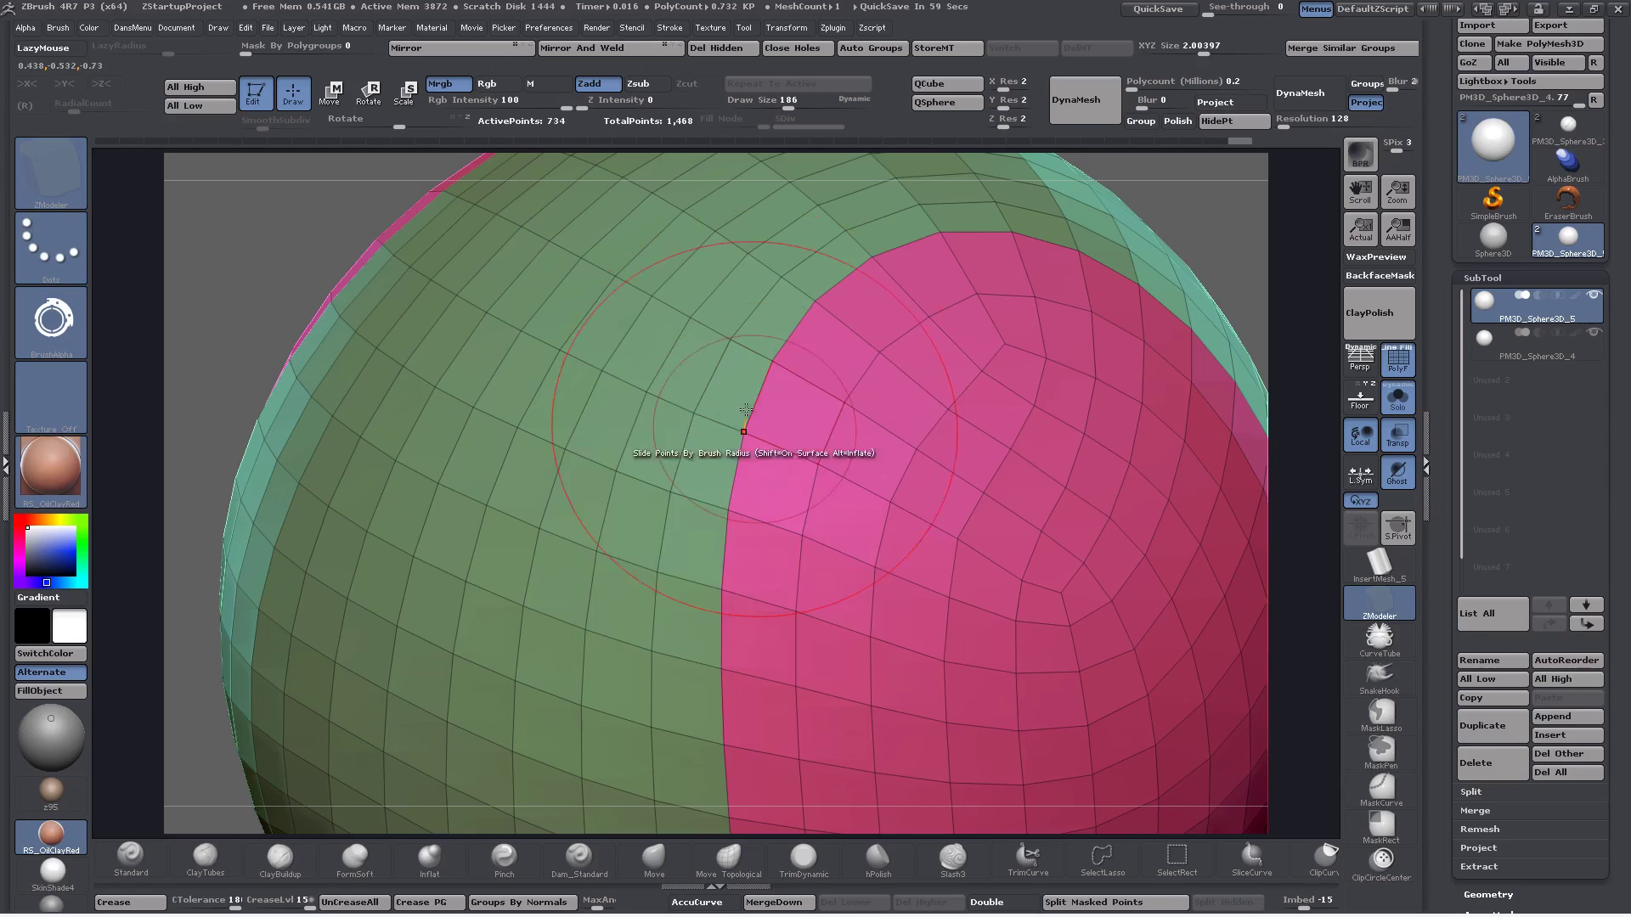
pyautogui.click(765, 387)
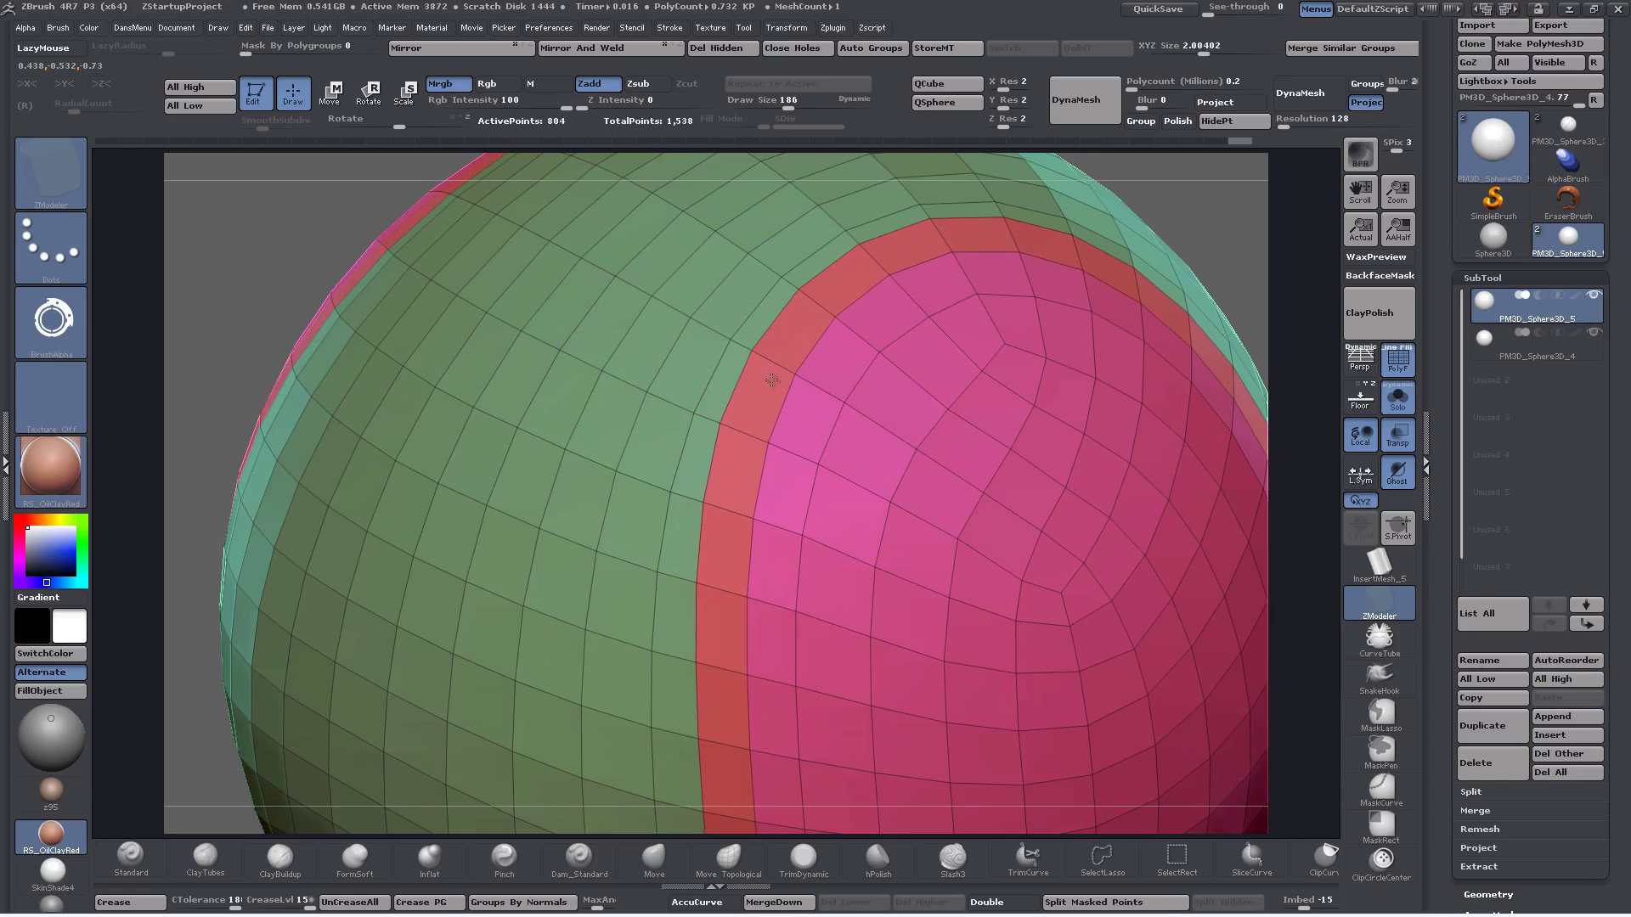
# Hide the pink and green polygroups and delete the hidden geometry, keeping only the beveled border strip
pyautogui.keyDown('ctrl'); pyautogui.keyDown('shift'); pyautogui.click(852, 383); pyautogui.keyUp('shift'); pyautogui.keyUp('ctrl')
pyautogui.keyDown('ctrl'); pyautogui.keyDown('shift'); pyautogui.click(853, 383); pyautogui.keyUp('shift'); pyautogui.keyUp('ctrl')
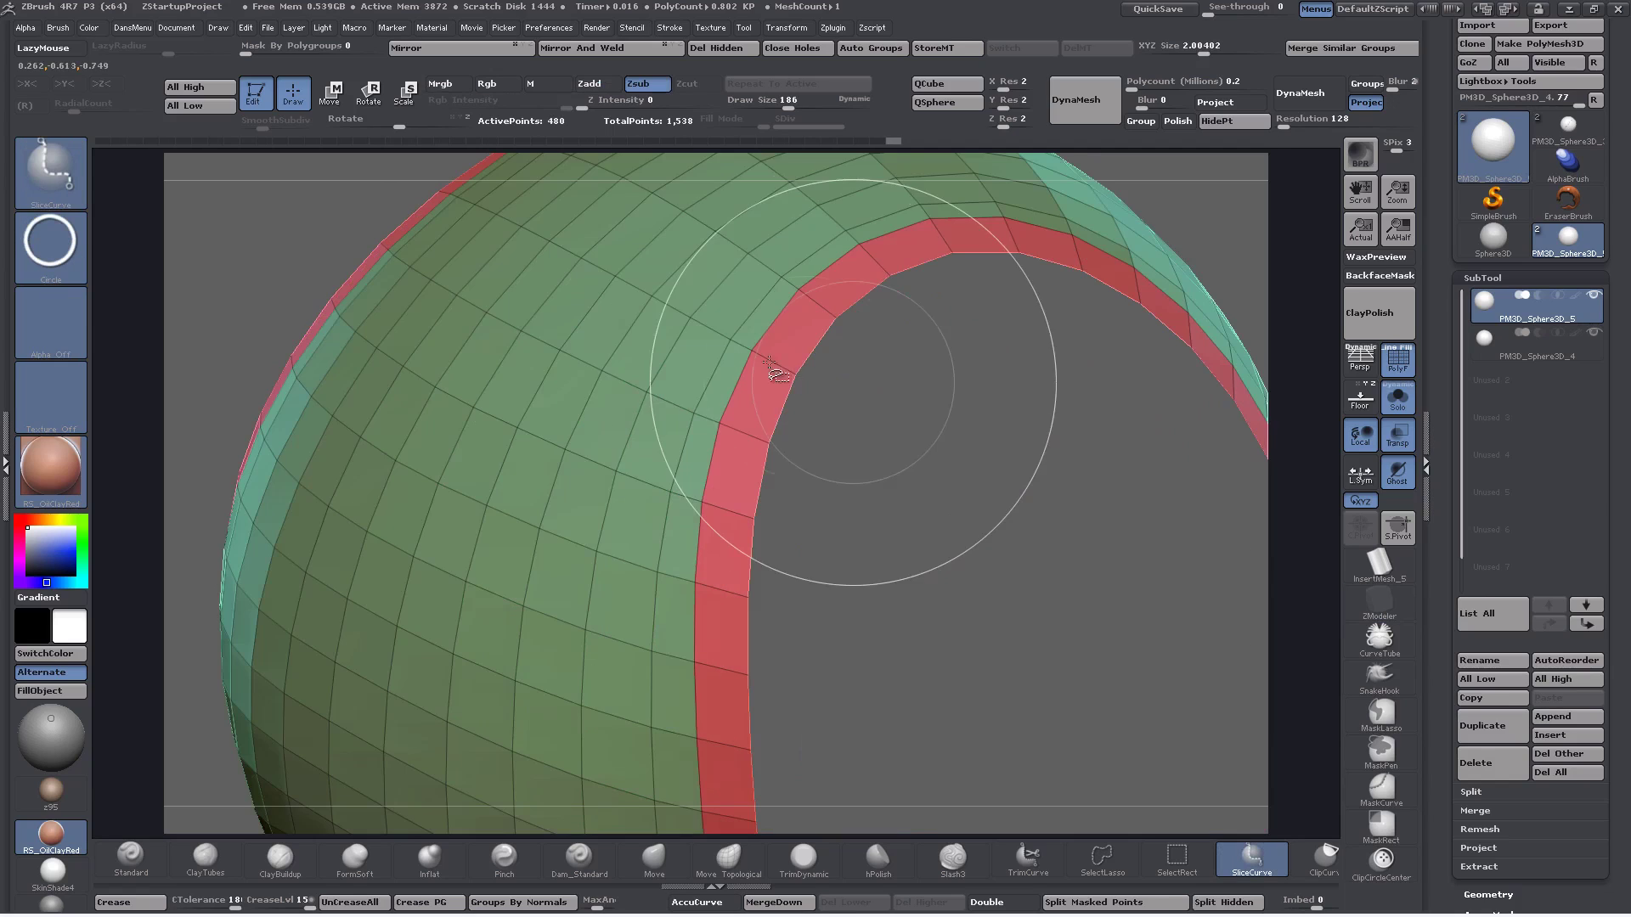
pyautogui.keyDown('ctrl'); pyautogui.keyDown('shift'); pyautogui.click(627, 312); pyautogui.keyUp('shift'); pyautogui.keyUp('ctrl')
pyautogui.click(710, 49)
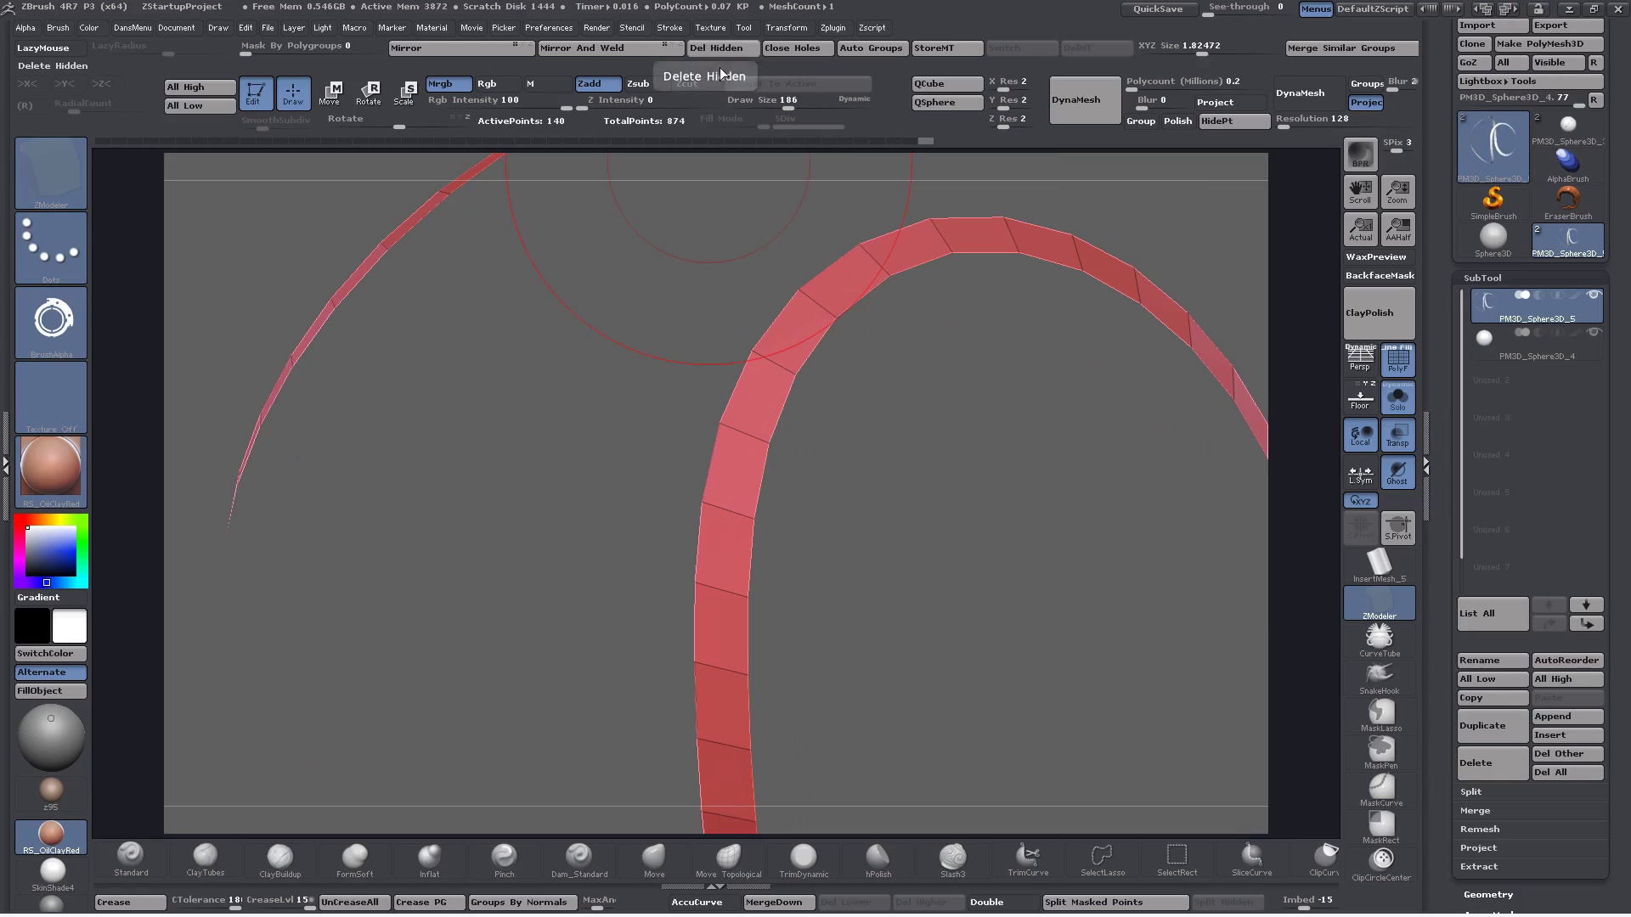
# Insert a single edge loop along the middle of the border strip with ZModeler
pyautogui.press('space')
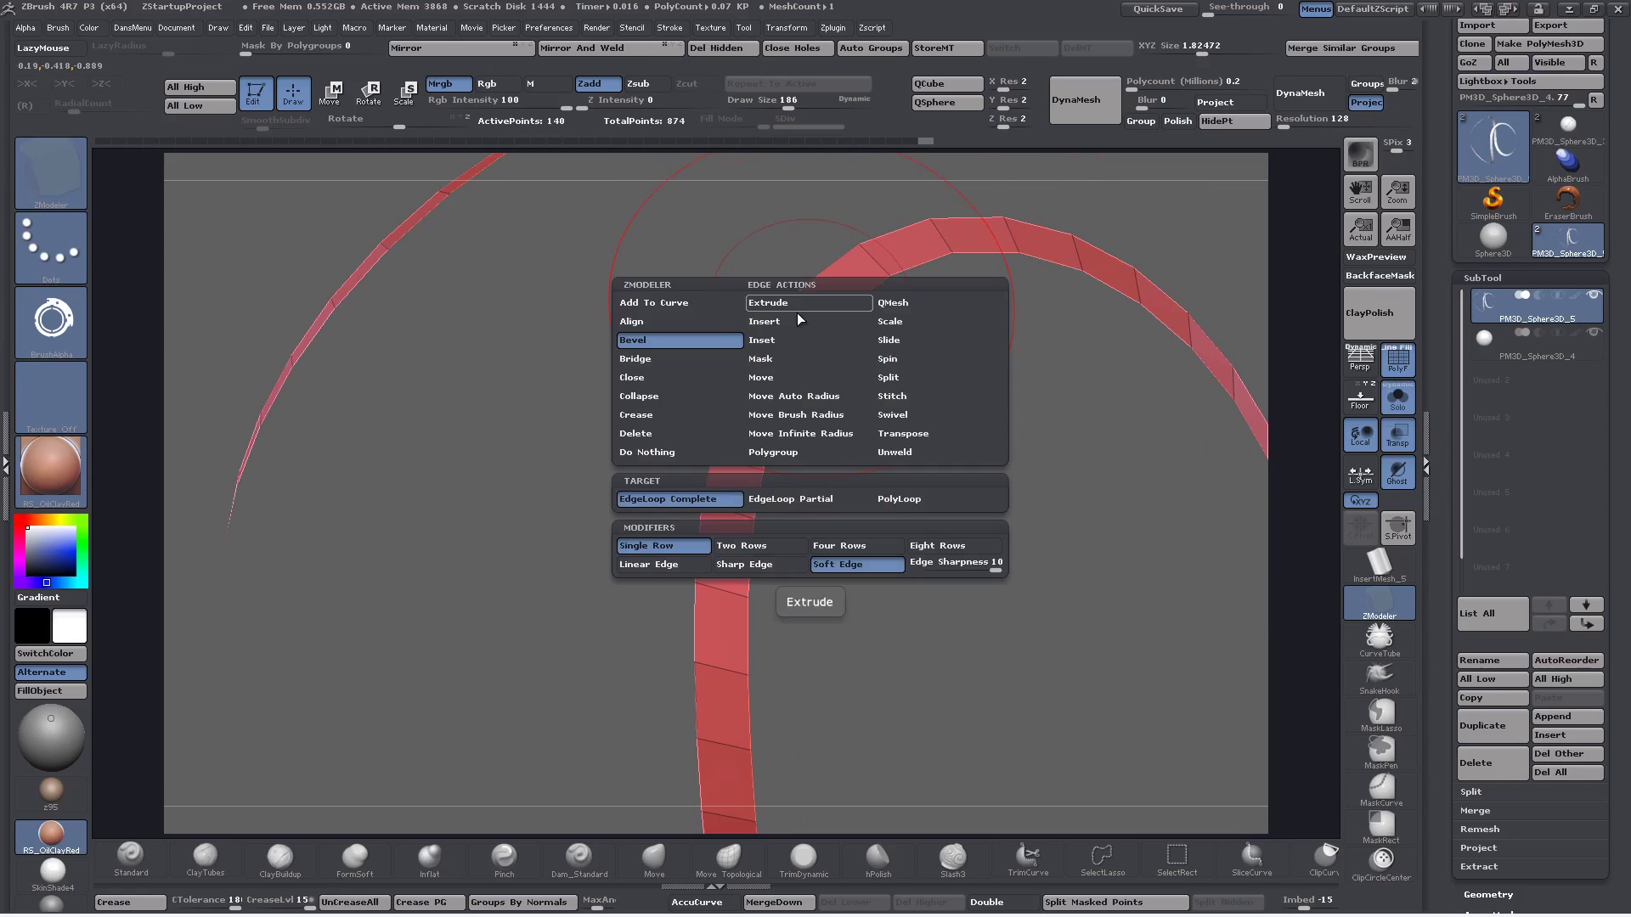
pyautogui.click(793, 320)
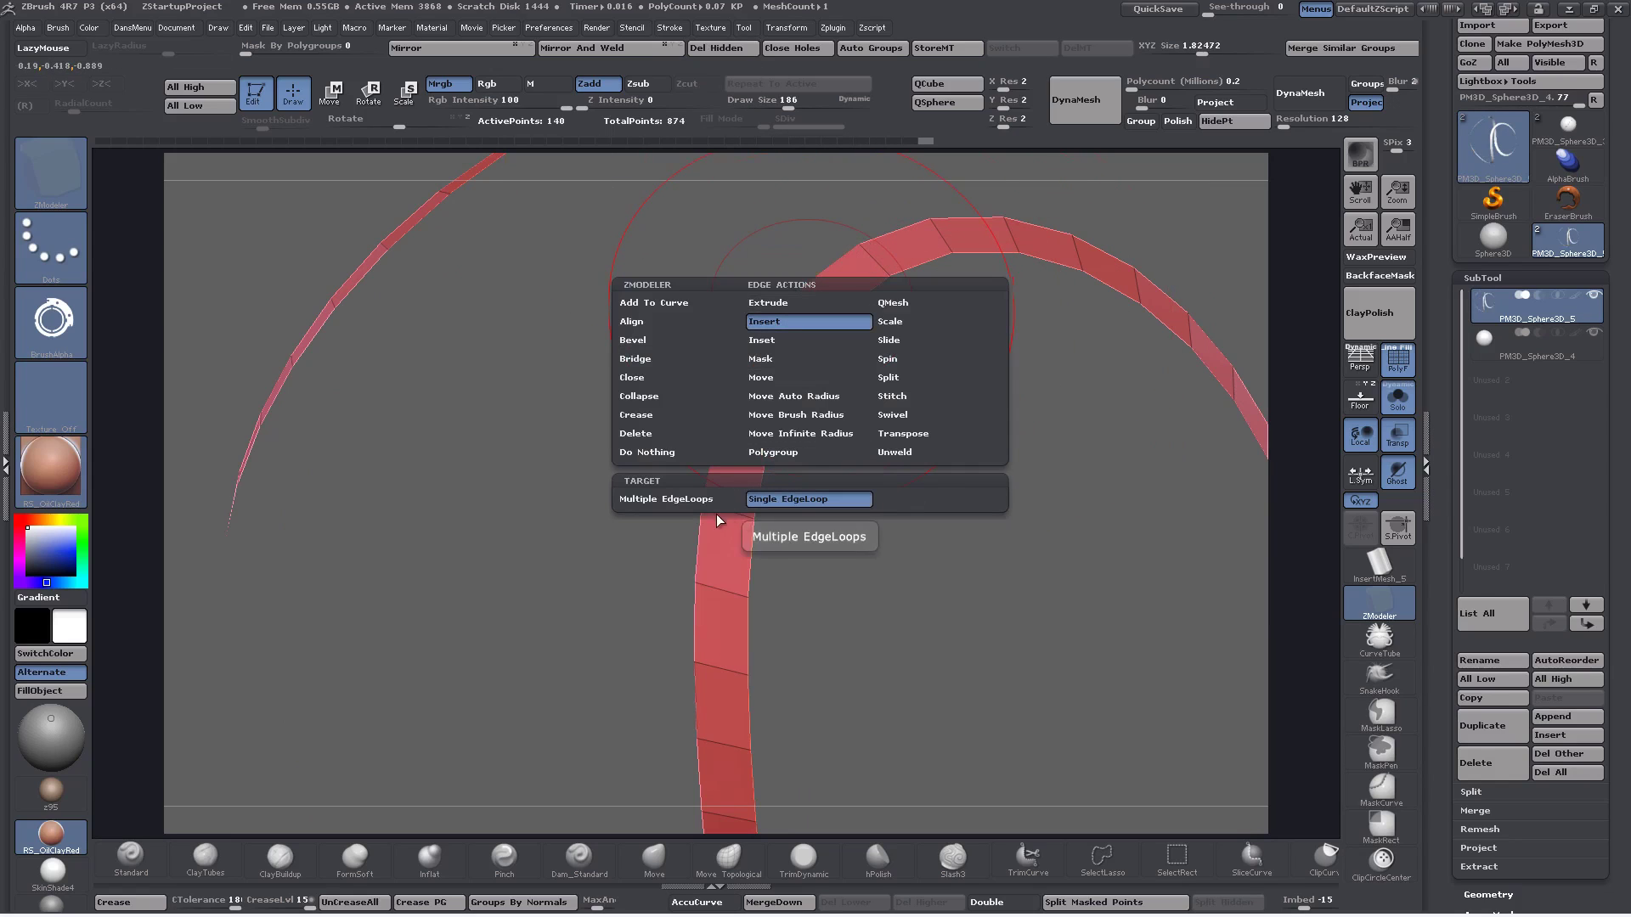
pyautogui.click(817, 301)
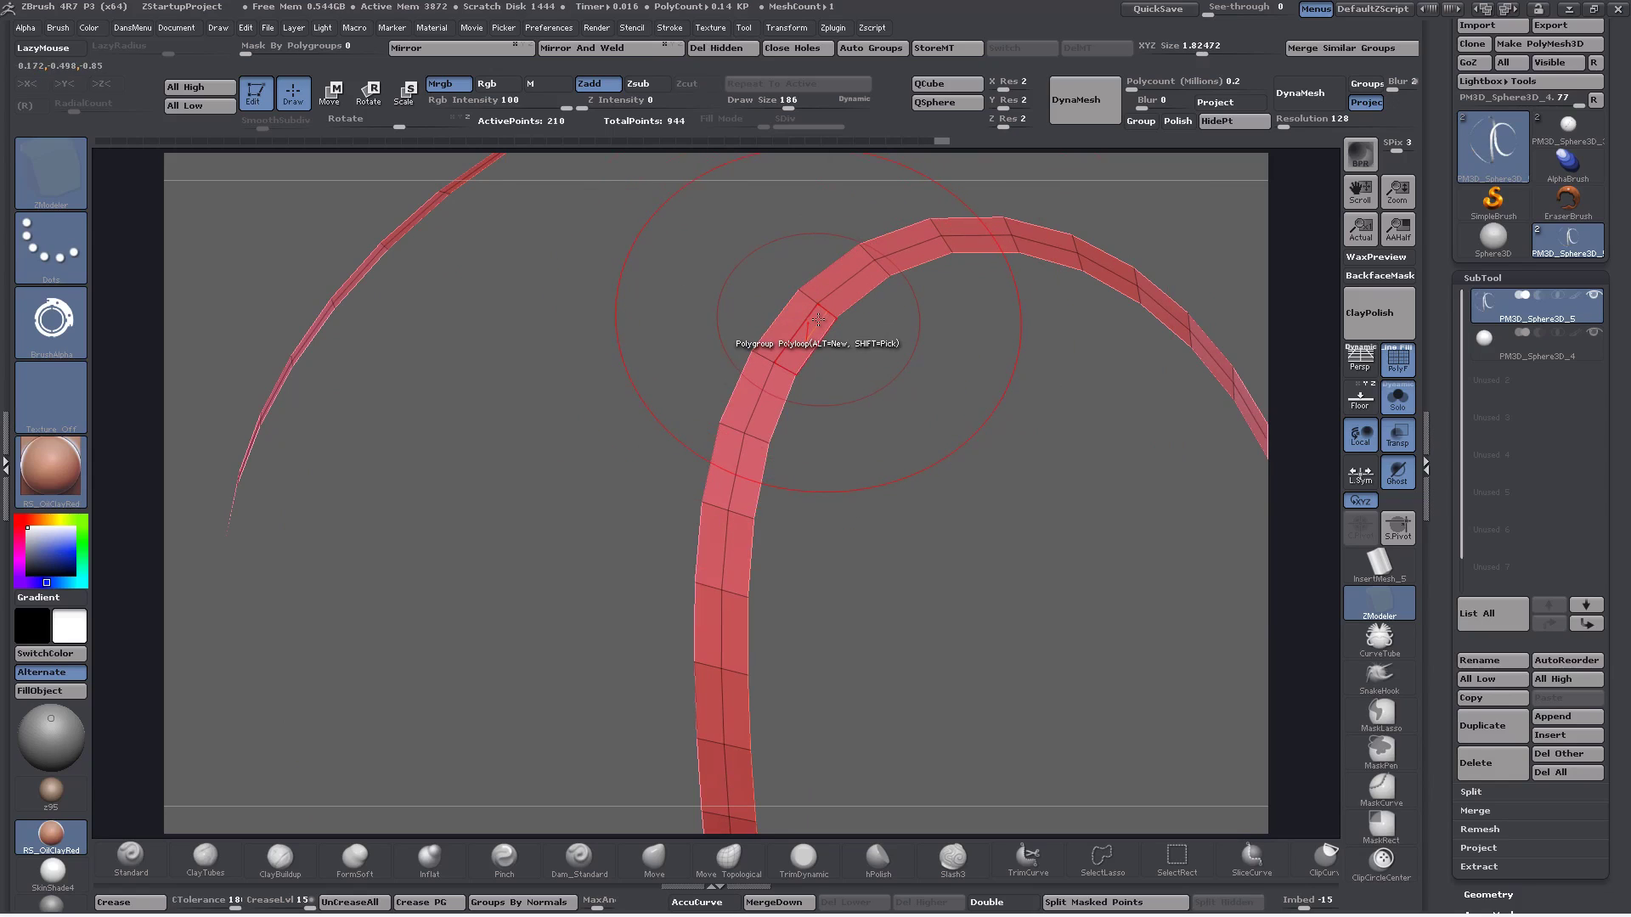
# Assign a new polygroup to the inner polyloop of the border strip with ZModeler
pyautogui.press('space')
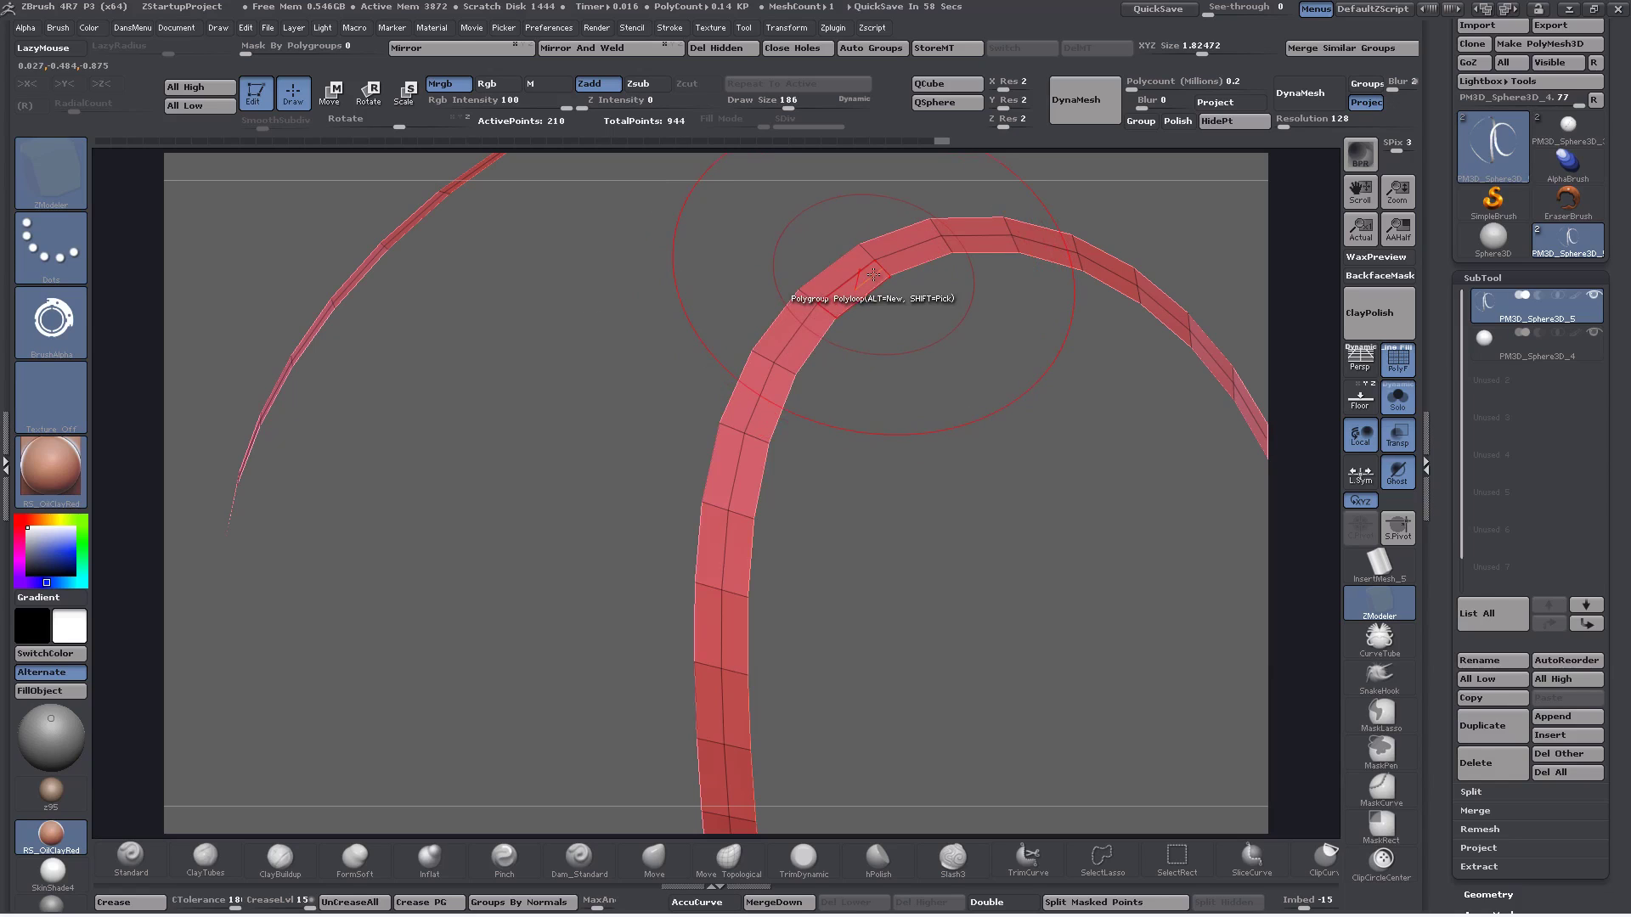
pyautogui.keyDown('alt'); pyautogui.moveTo(929, 404); pyautogui.dragTo(974, 344); pyautogui.keyUp('alt')
pyautogui.moveTo(1139, 411); pyautogui.dragTo(1004, 390)
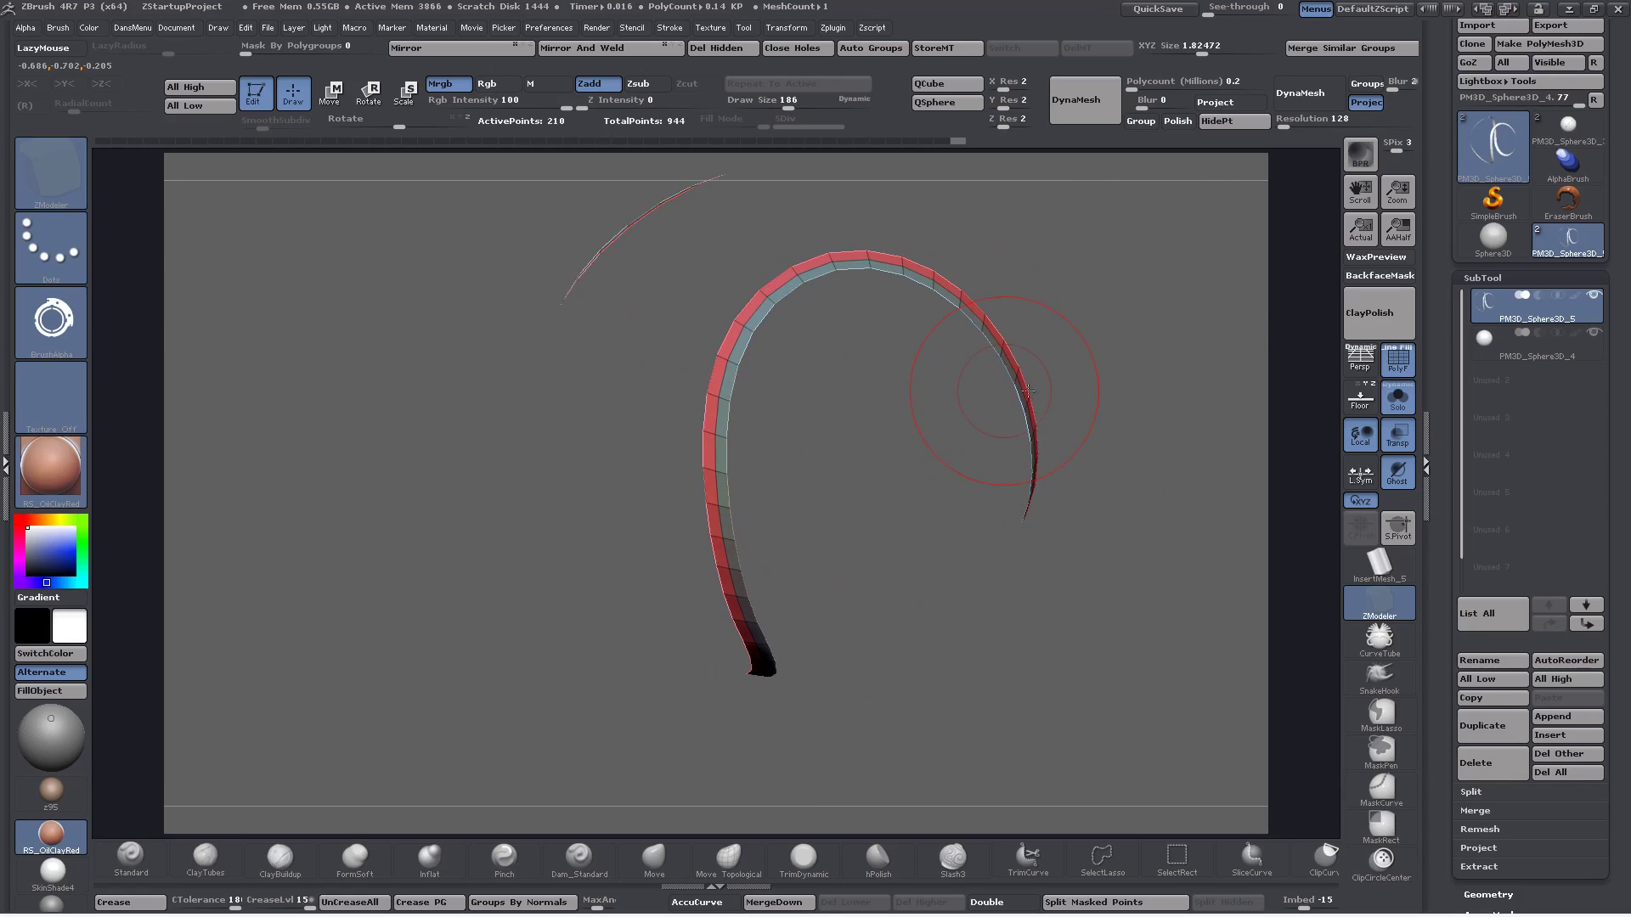
# Exit Solo mode to show the strip on the original sphere, and turn off Ghost and Transparency
pyautogui.click(1401, 412)
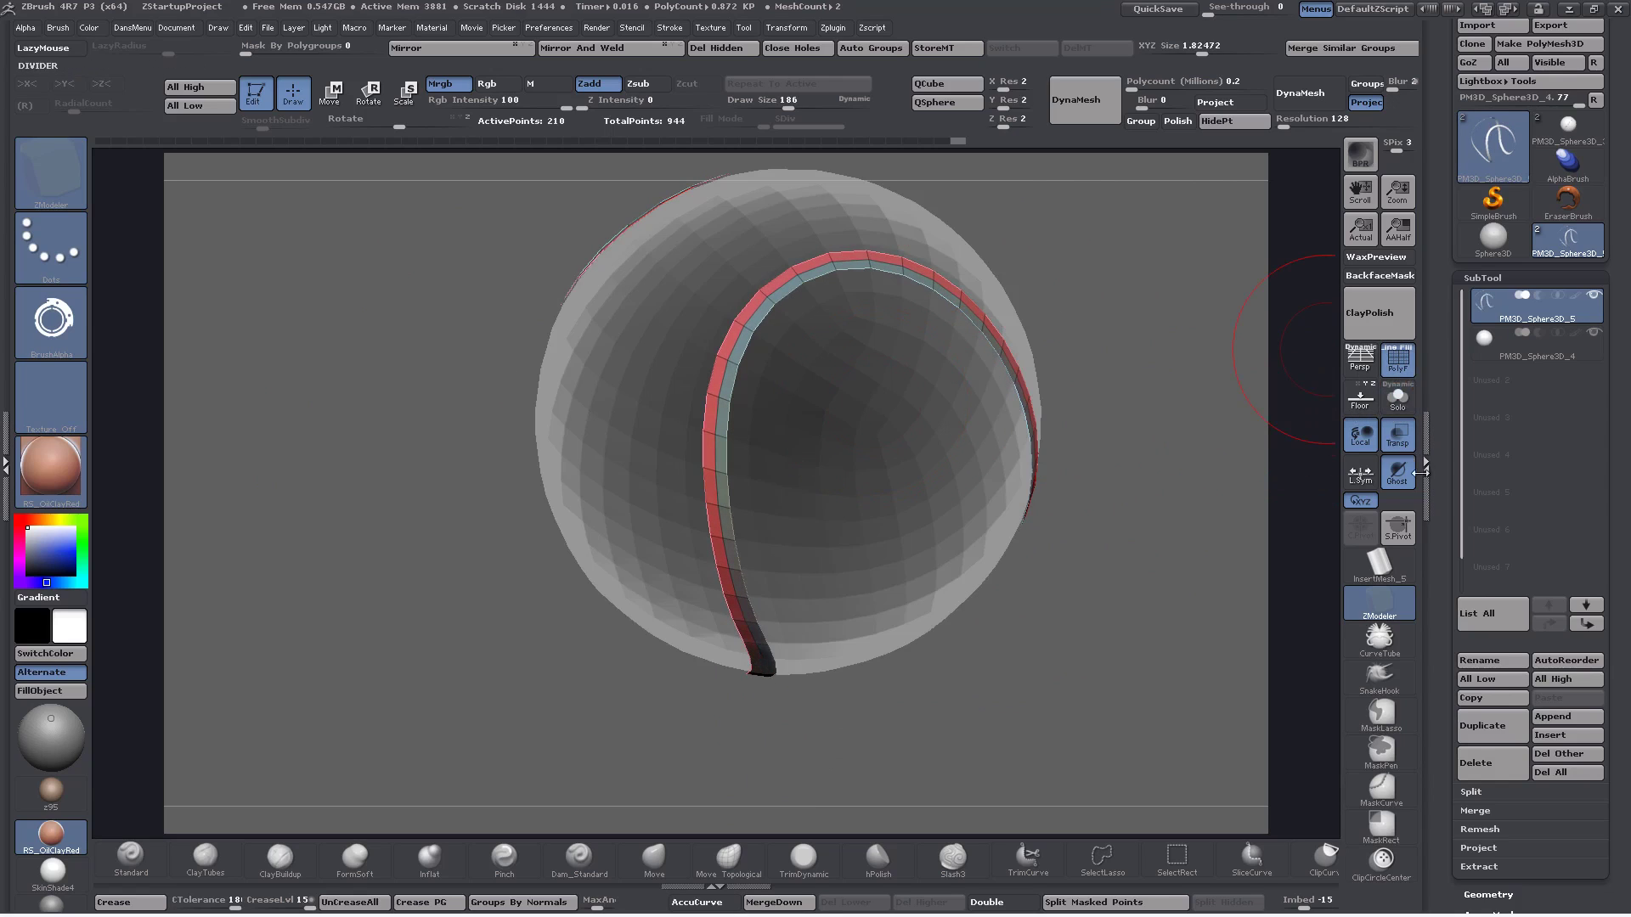
pyautogui.click(1400, 470)
pyautogui.click(1398, 436)
pyautogui.moveTo(852, 335)
pyautogui.keyDown('ctrl'); pyautogui.mouseDown(button='right')
pyautogui.moveTo(553, 307)
pyautogui.moveTo(643, 312)
pyautogui.moveTo(588, 314)
pyautogui.mouseUp(button='right'); pyautogui.keyUp('ctrl')
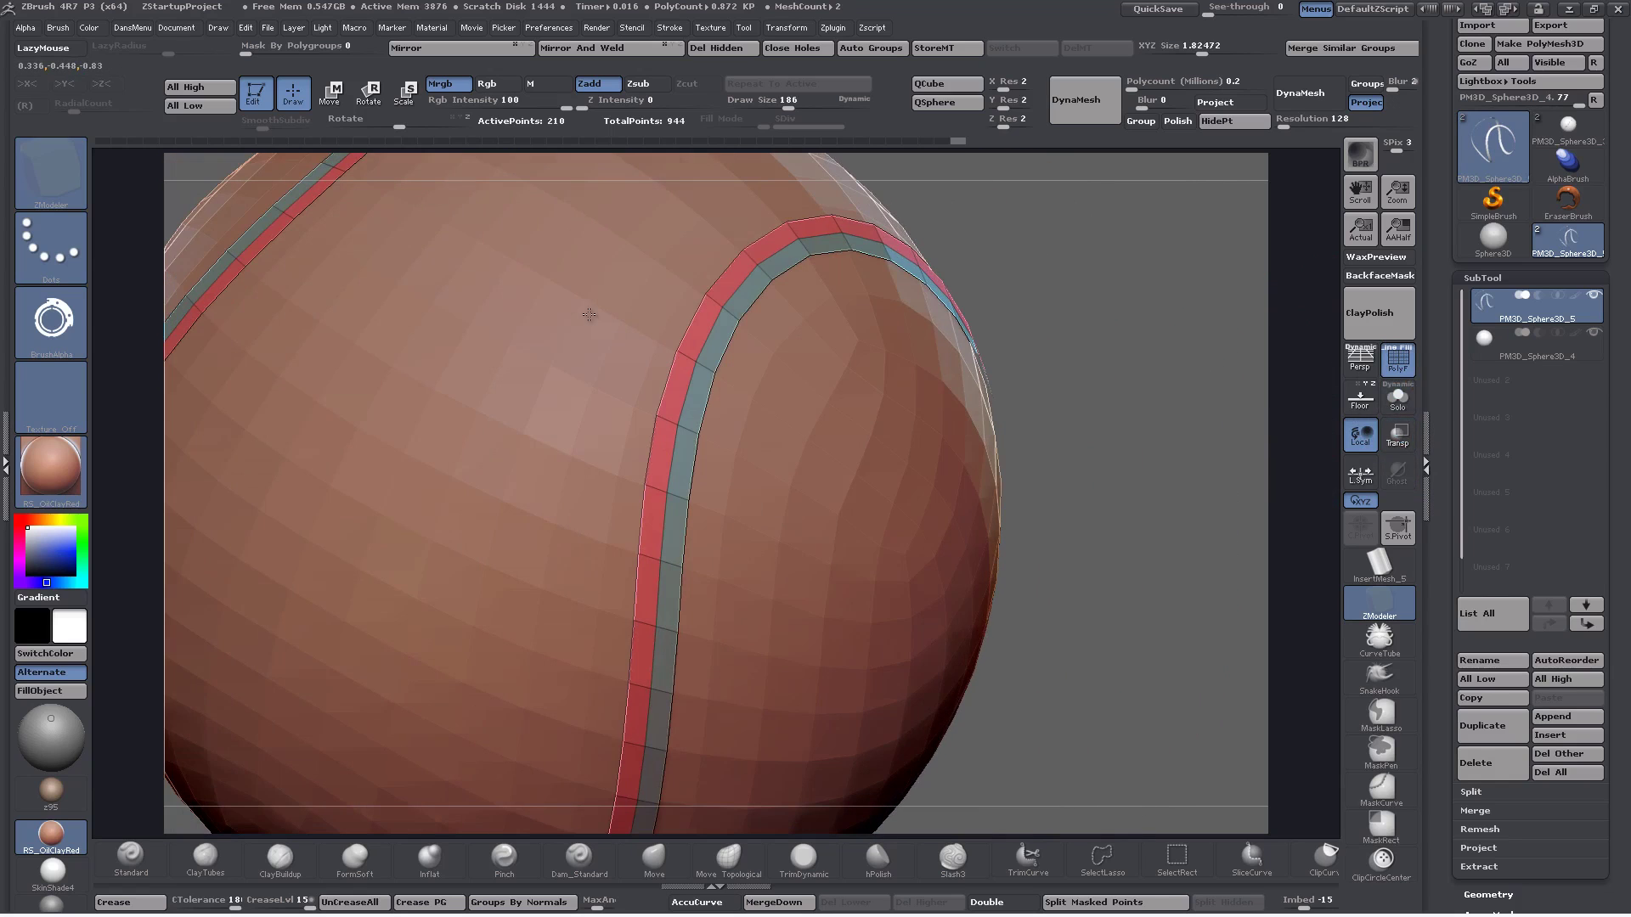
# Turn on Double display for the border strip and inspect how it sits on the sphere
pyautogui.click(999, 903)
pyautogui.moveTo(710, 360); pyautogui.dragTo(646, 349, button='right')
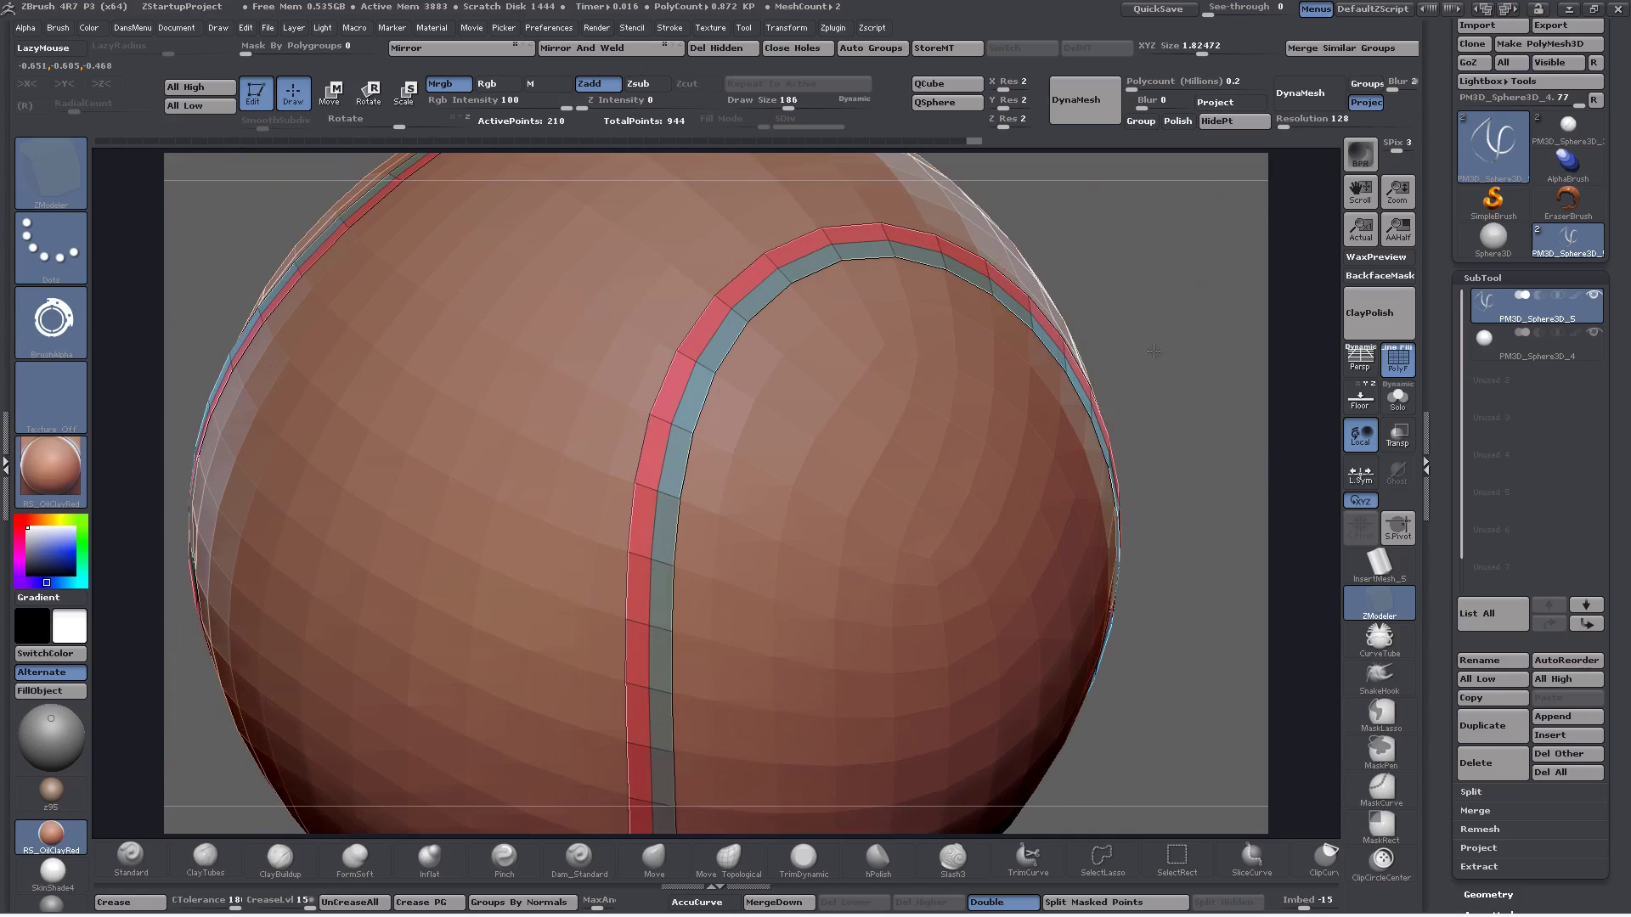
pyautogui.keyDown('ctrl'); pyautogui.moveTo(1156, 351); pyautogui.dragTo(1139, 298, button='right'); pyautogui.keyUp('ctrl')
pyautogui.keyDown('alt'); pyautogui.moveTo(1052, 329); pyautogui.dragTo(1113, 379, button='right'); pyautogui.keyUp('alt')
pyautogui.moveTo(1114, 378); pyautogui.dragTo(1097, 361, button='right')
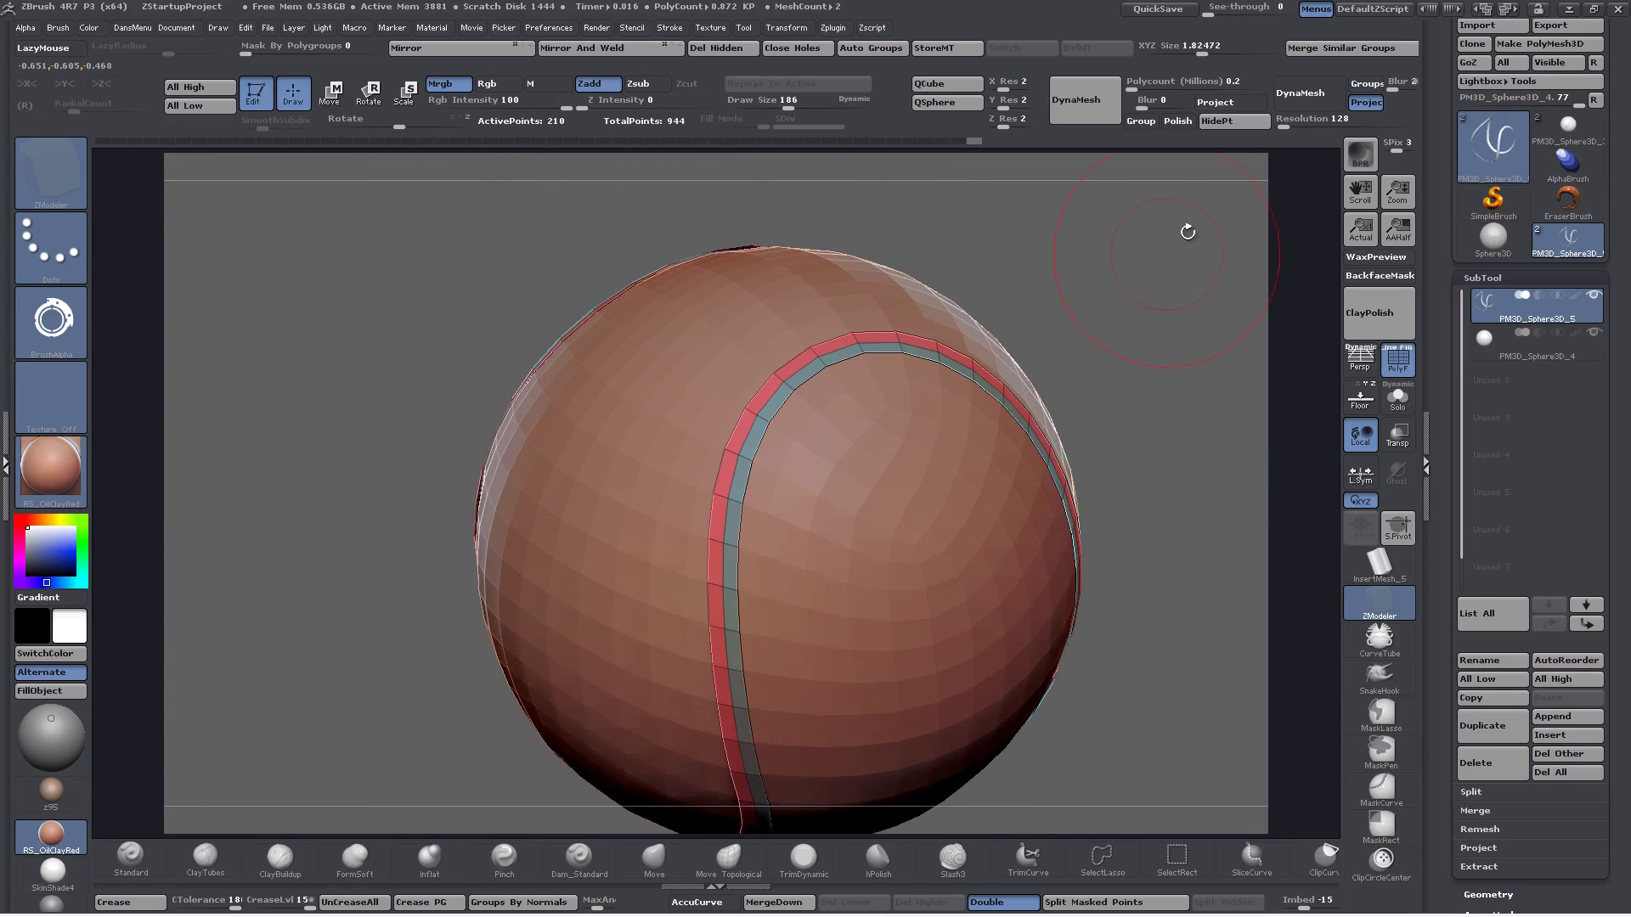
# Select the Stitches3D brush and look through its available stitch variants
pyautogui.click(5, 447)
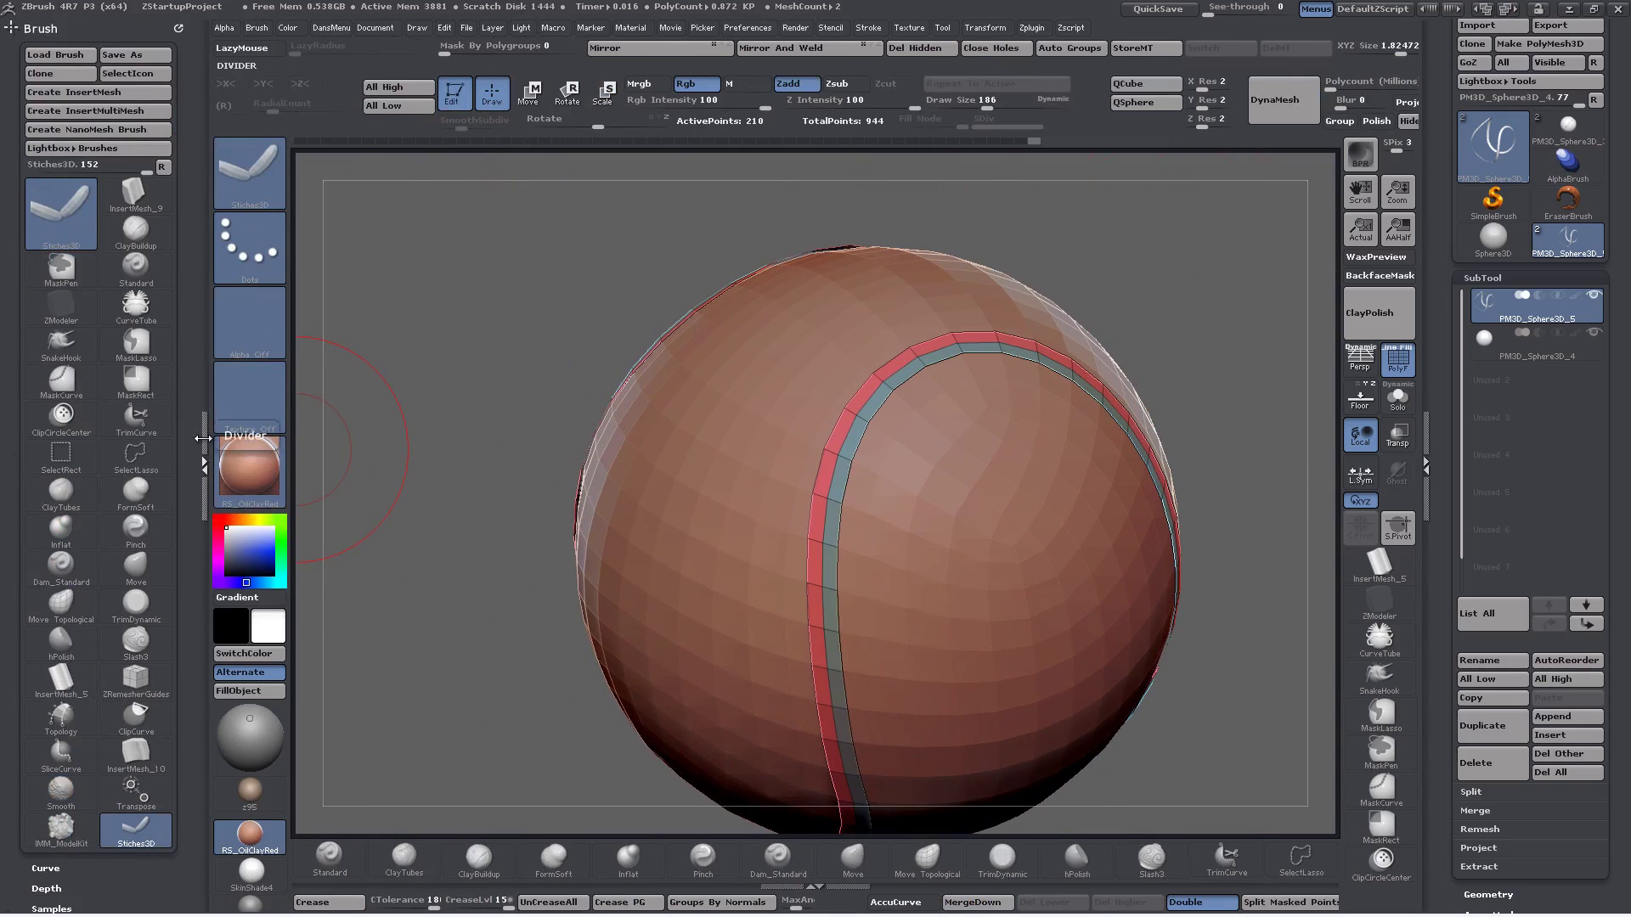
pyautogui.click(202, 438)
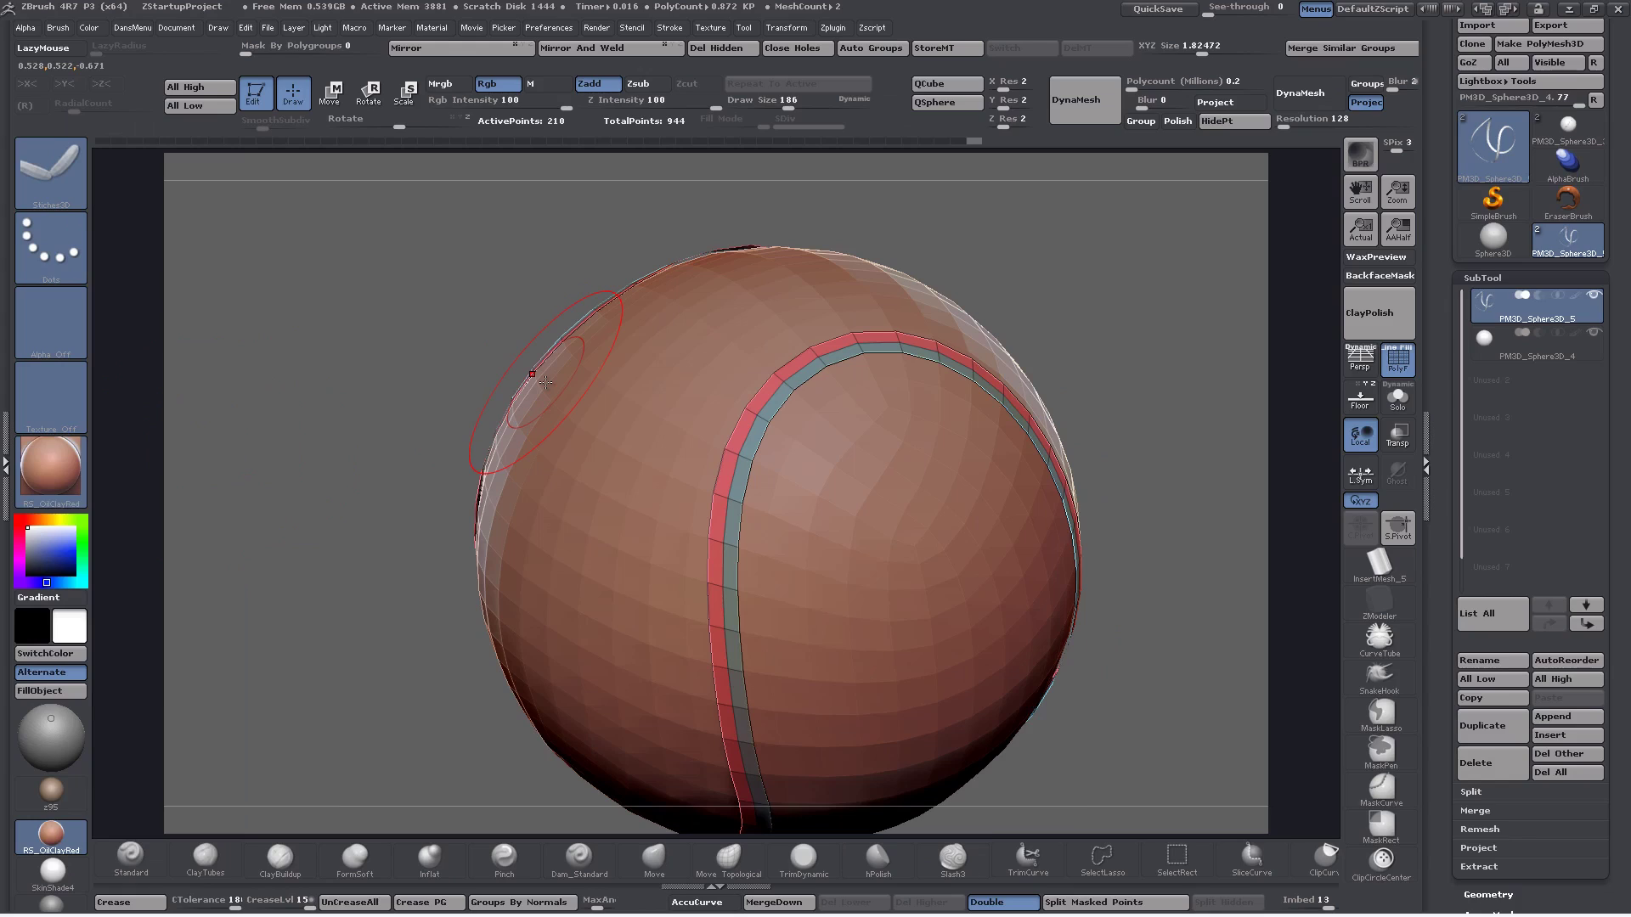
pyautogui.press('m')
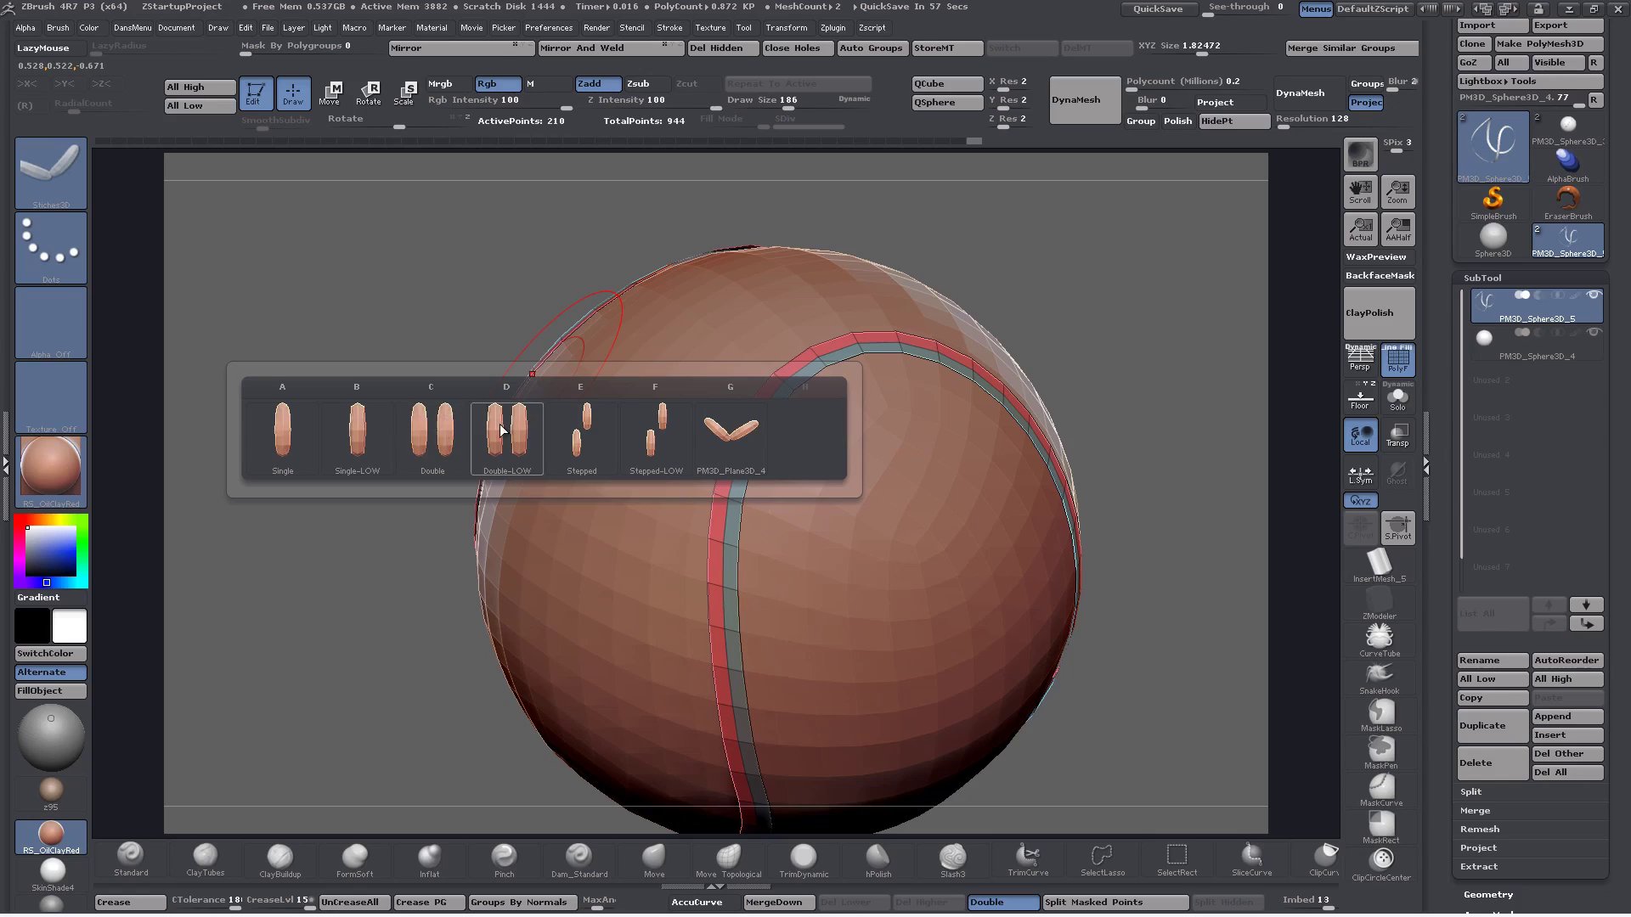
pyautogui.moveTo(482, 439)
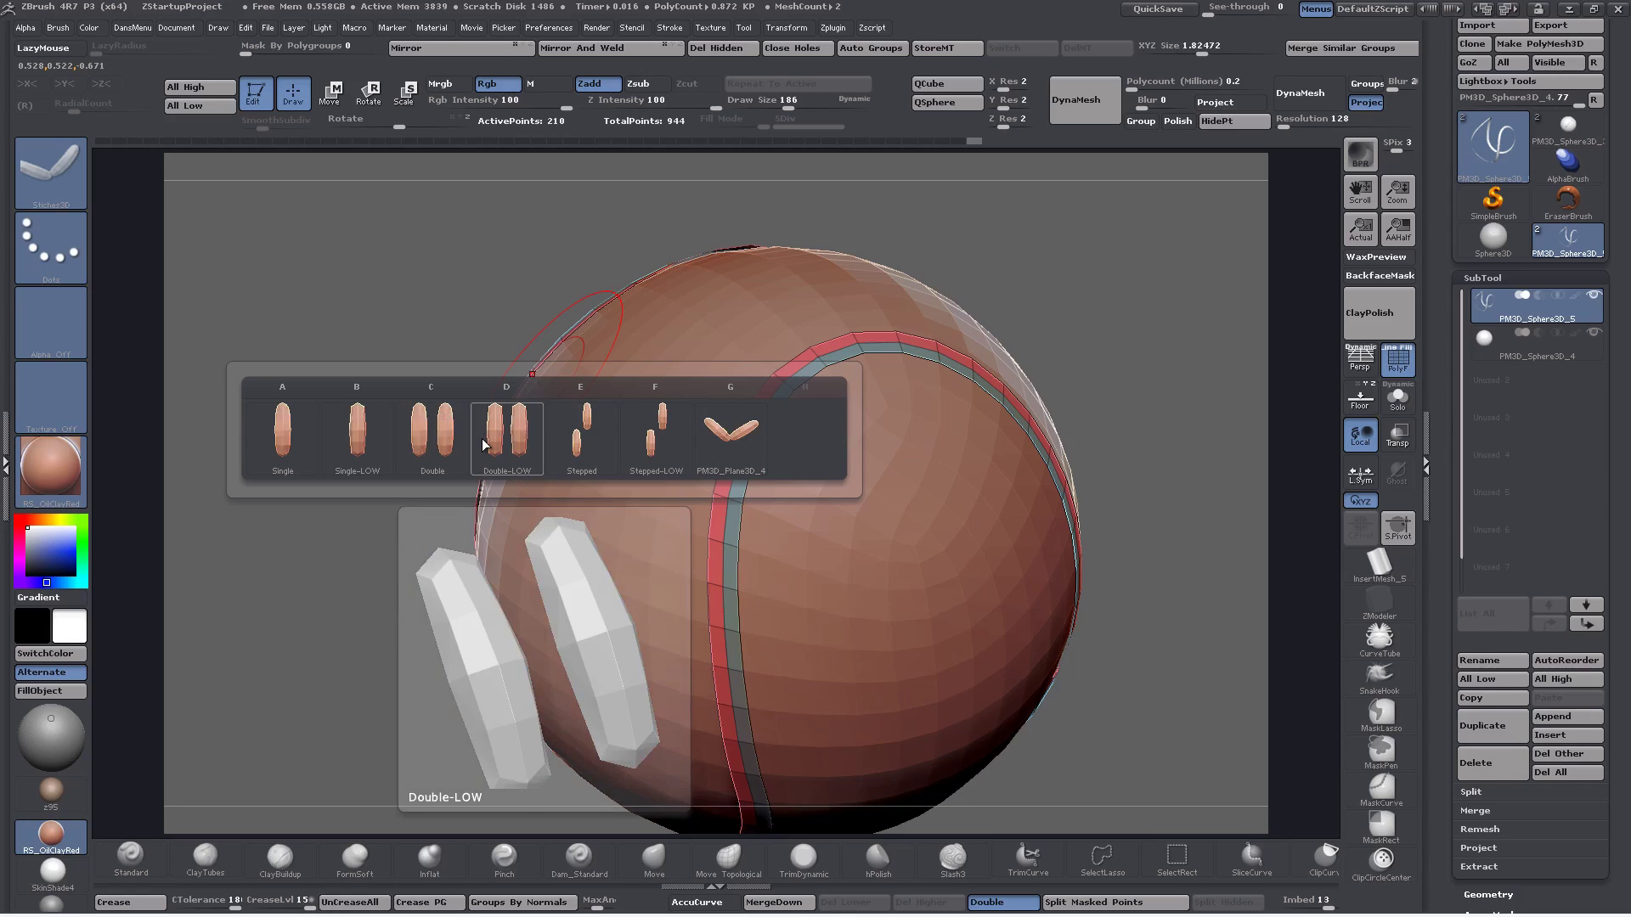
pyautogui.click(312, 444)
# Run Stitches3D along the border strip's curves and reapply the stitches smaller with a Draw Size of 64
pyautogui.moveTo(1197, 255)
pyautogui.mouseDown()
pyautogui.moveTo(1138, 272)
pyautogui.moveTo(1139, 314)
pyautogui.mouseUp()
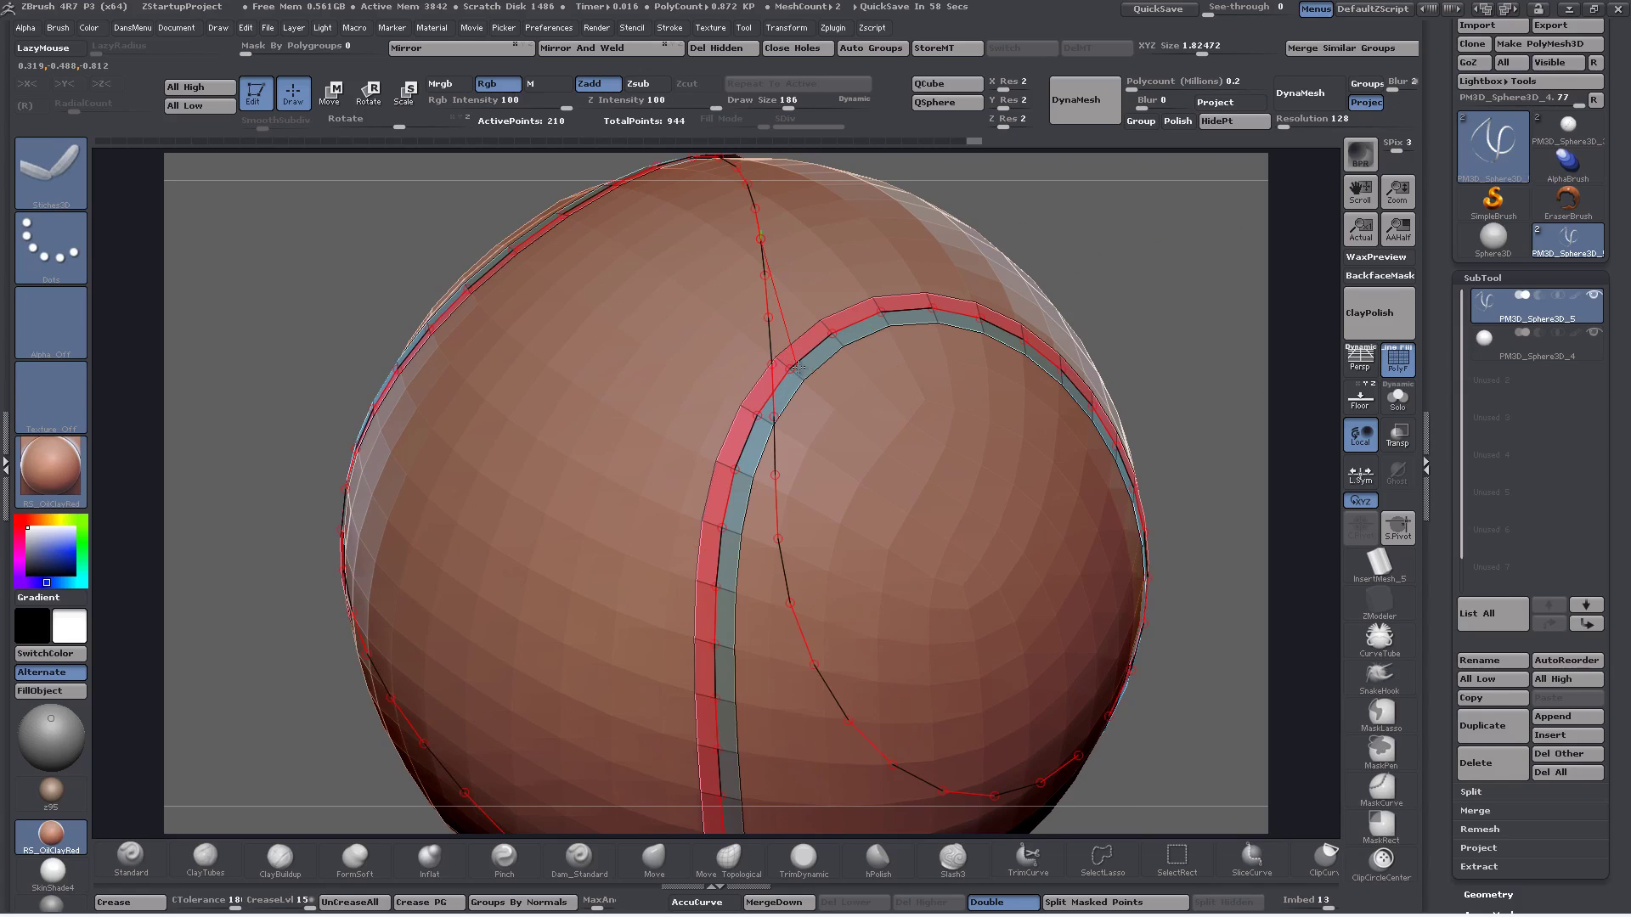
pyautogui.moveTo(796, 367); pyautogui.dragTo(796, 367)
pyautogui.press('space')
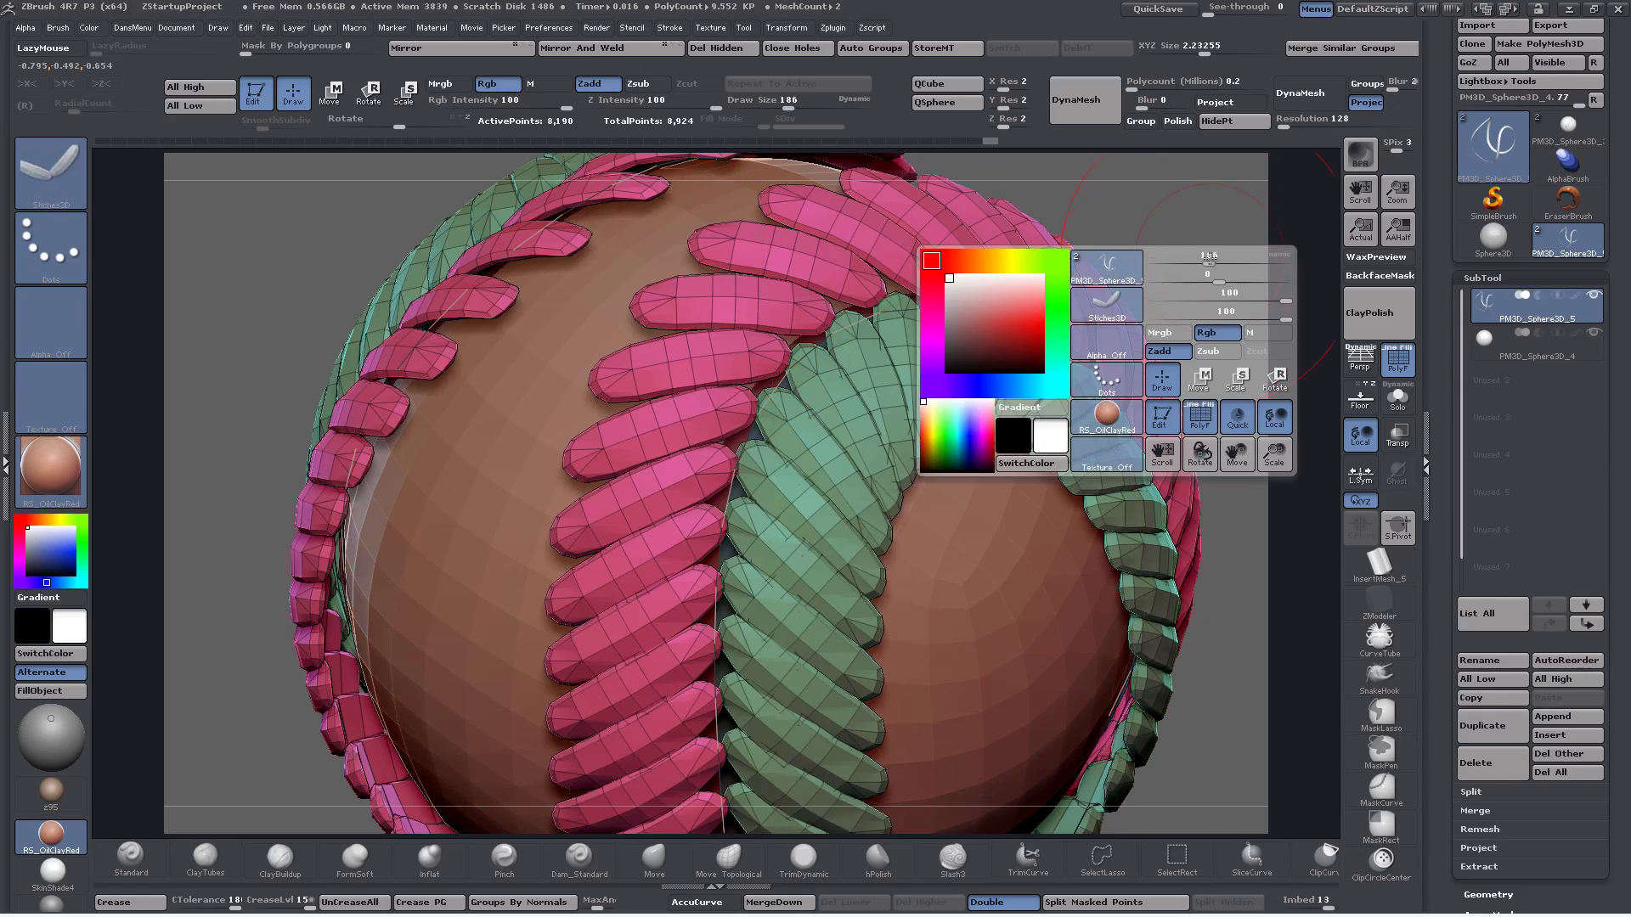
pyautogui.moveTo(1210, 267)
pyautogui.mouseDown()
pyautogui.moveTo(1173, 265)
pyautogui.moveTo(1191, 264)
pyautogui.mouseUp()
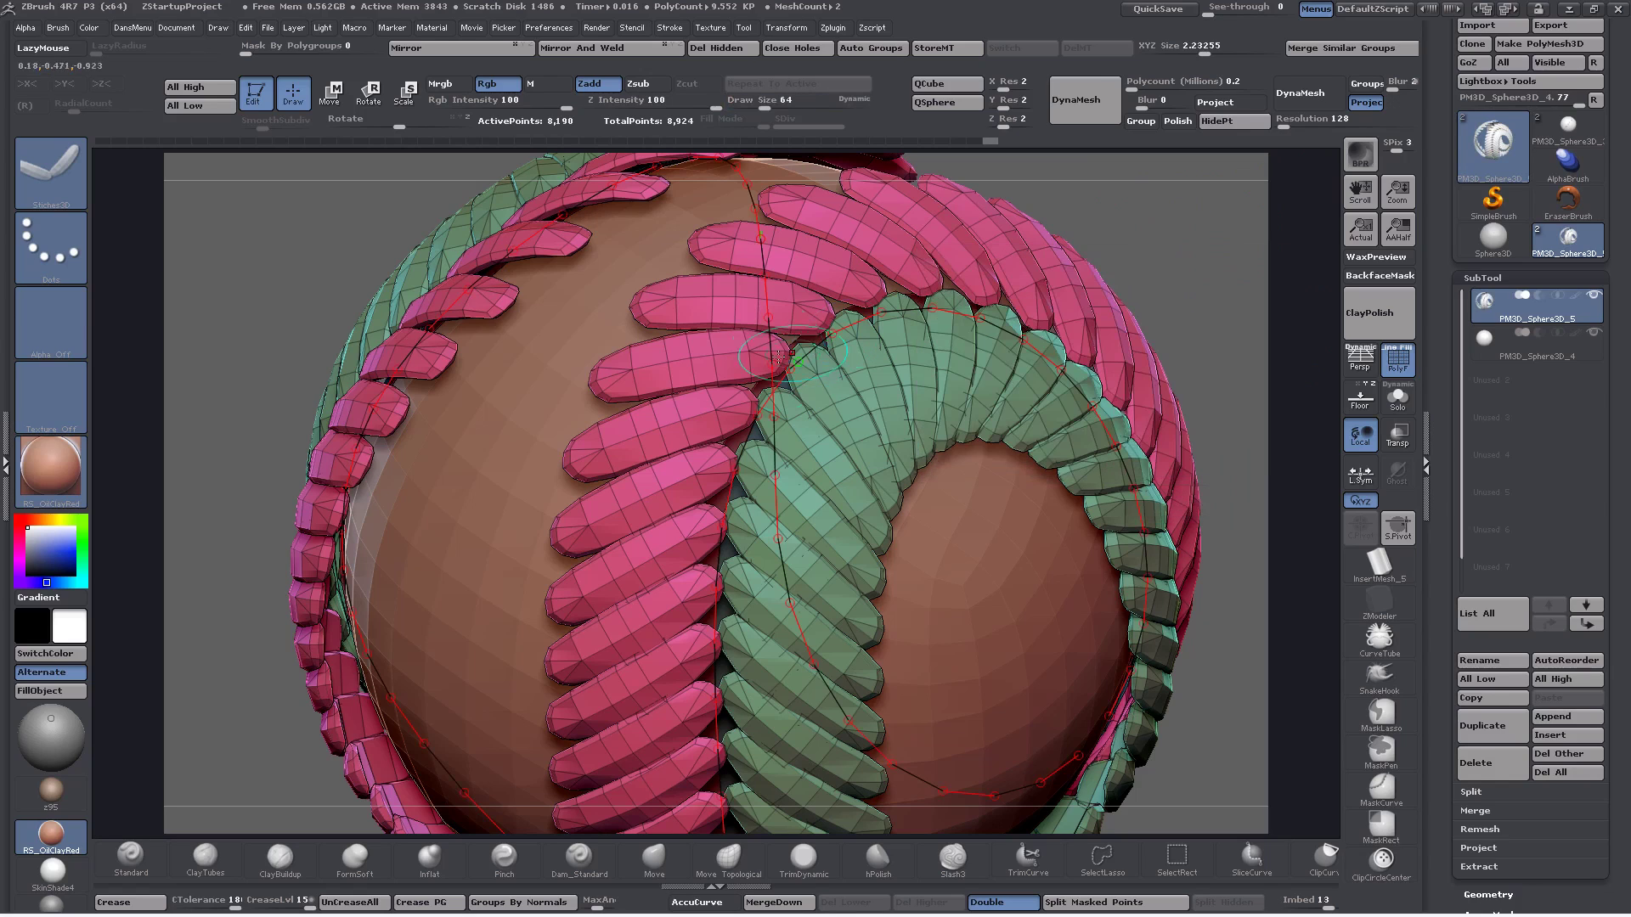
pyautogui.click(807, 355)
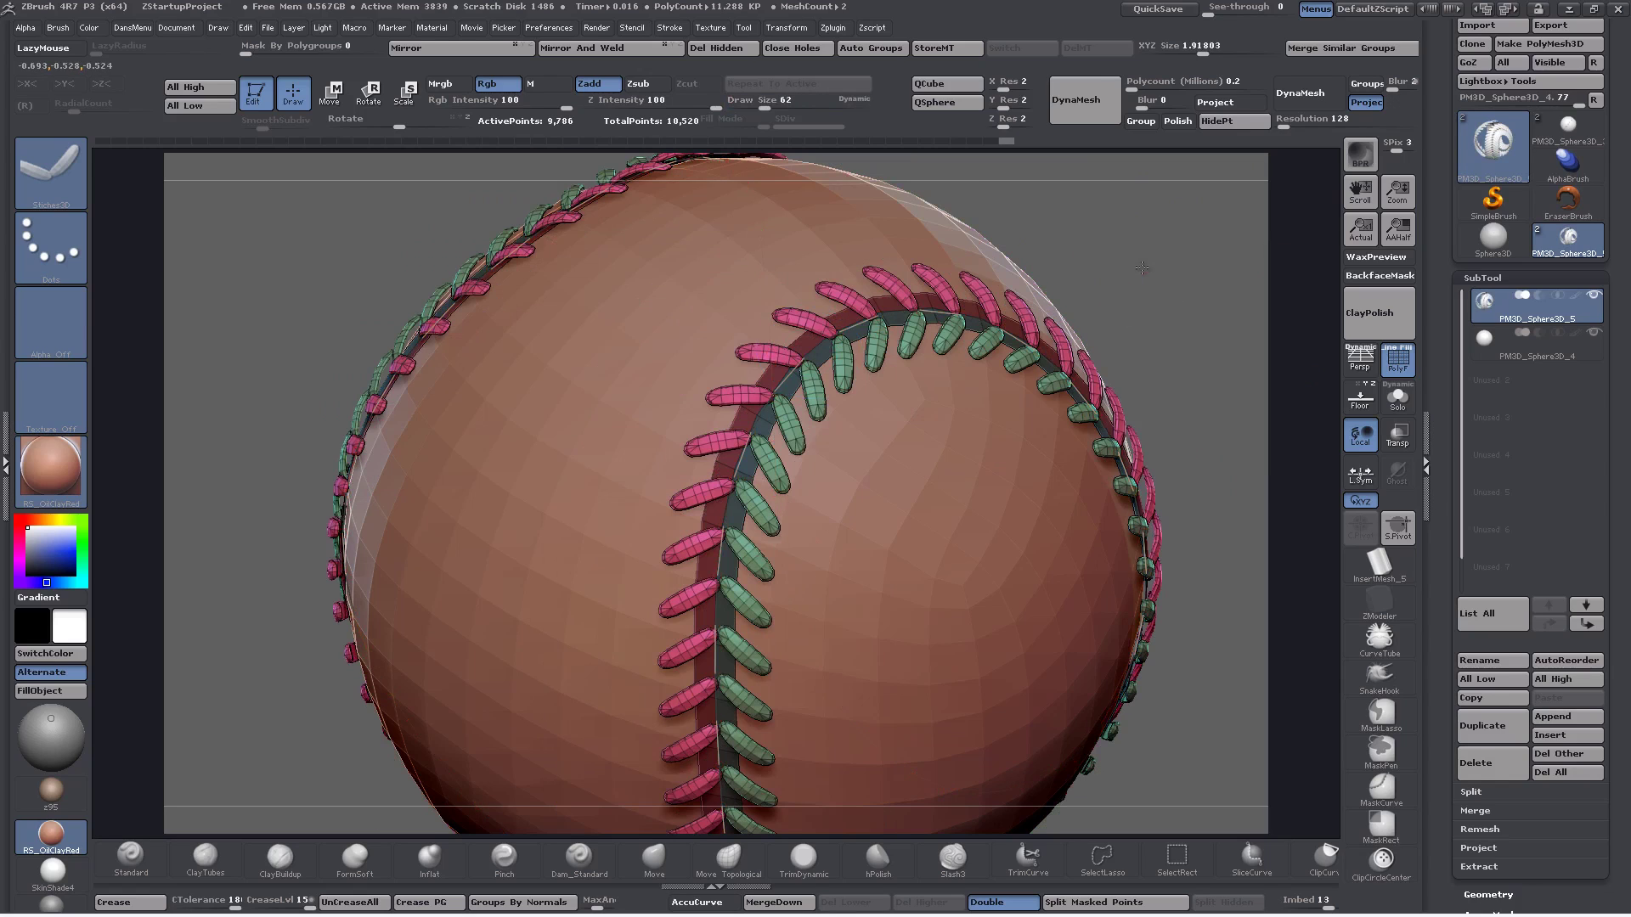
# Shrink the seam stitches further by reapplying them to the strip's curves at Draw Size 64 in a closer view
pyautogui.press('space')
pyautogui.press('[')
pyautogui.press('[')
pyautogui.press('[')
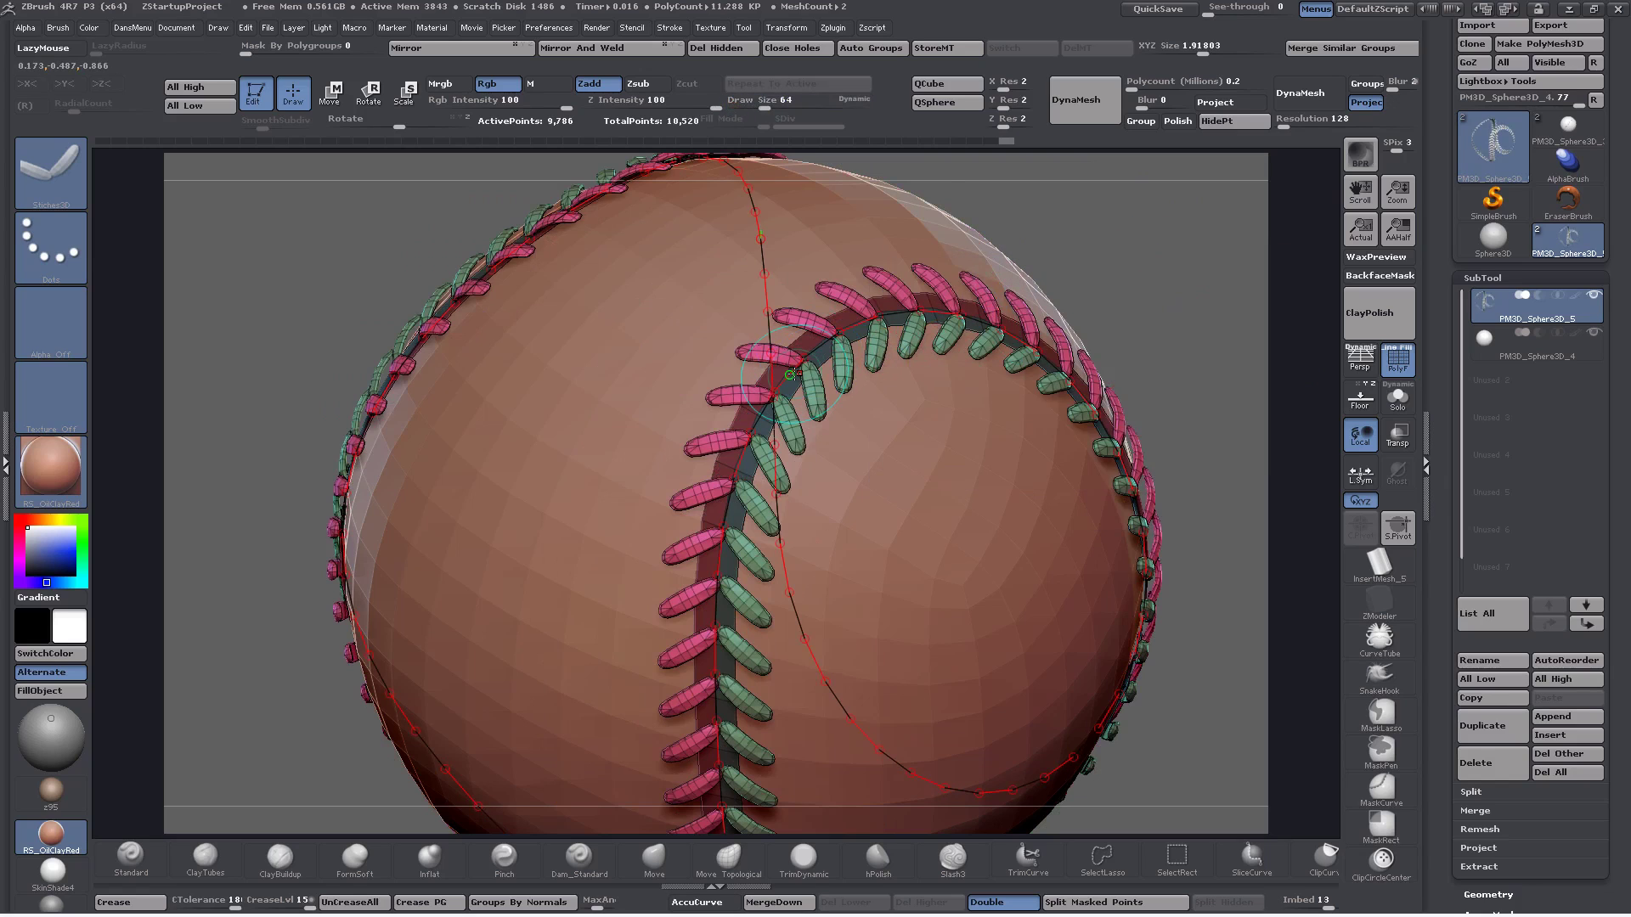
pyautogui.click(921, 314)
pyautogui.moveTo(1236, 303); pyautogui.dragTo(1135, 339)
pyautogui.press(']')
pyautogui.press(']')
pyautogui.press(']')
pyautogui.click(810, 355)
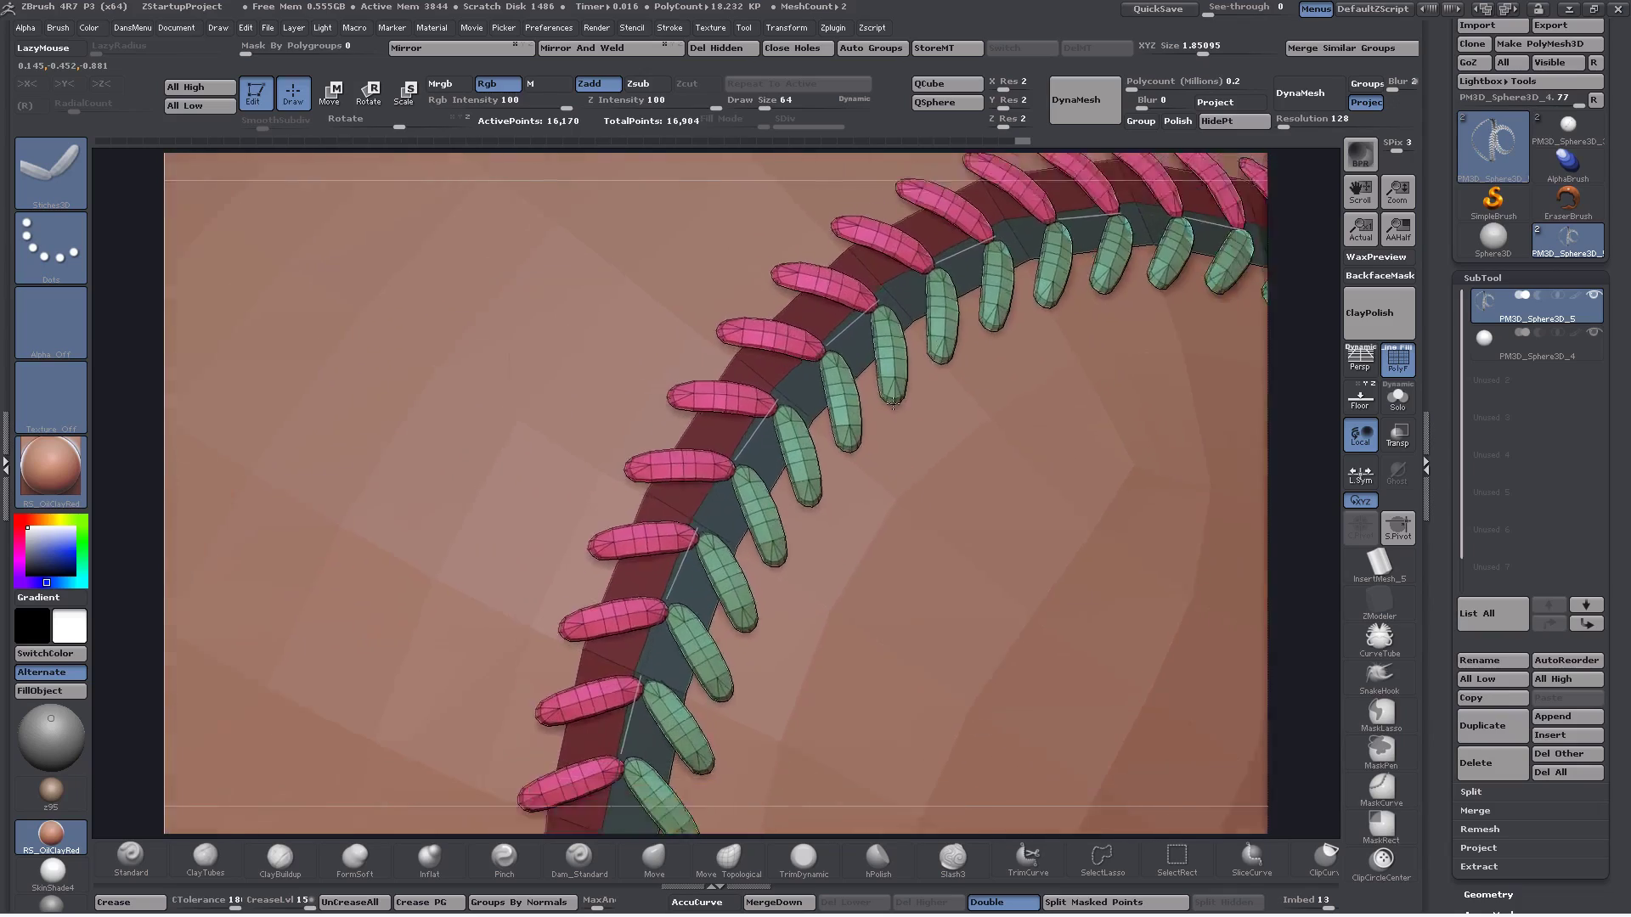
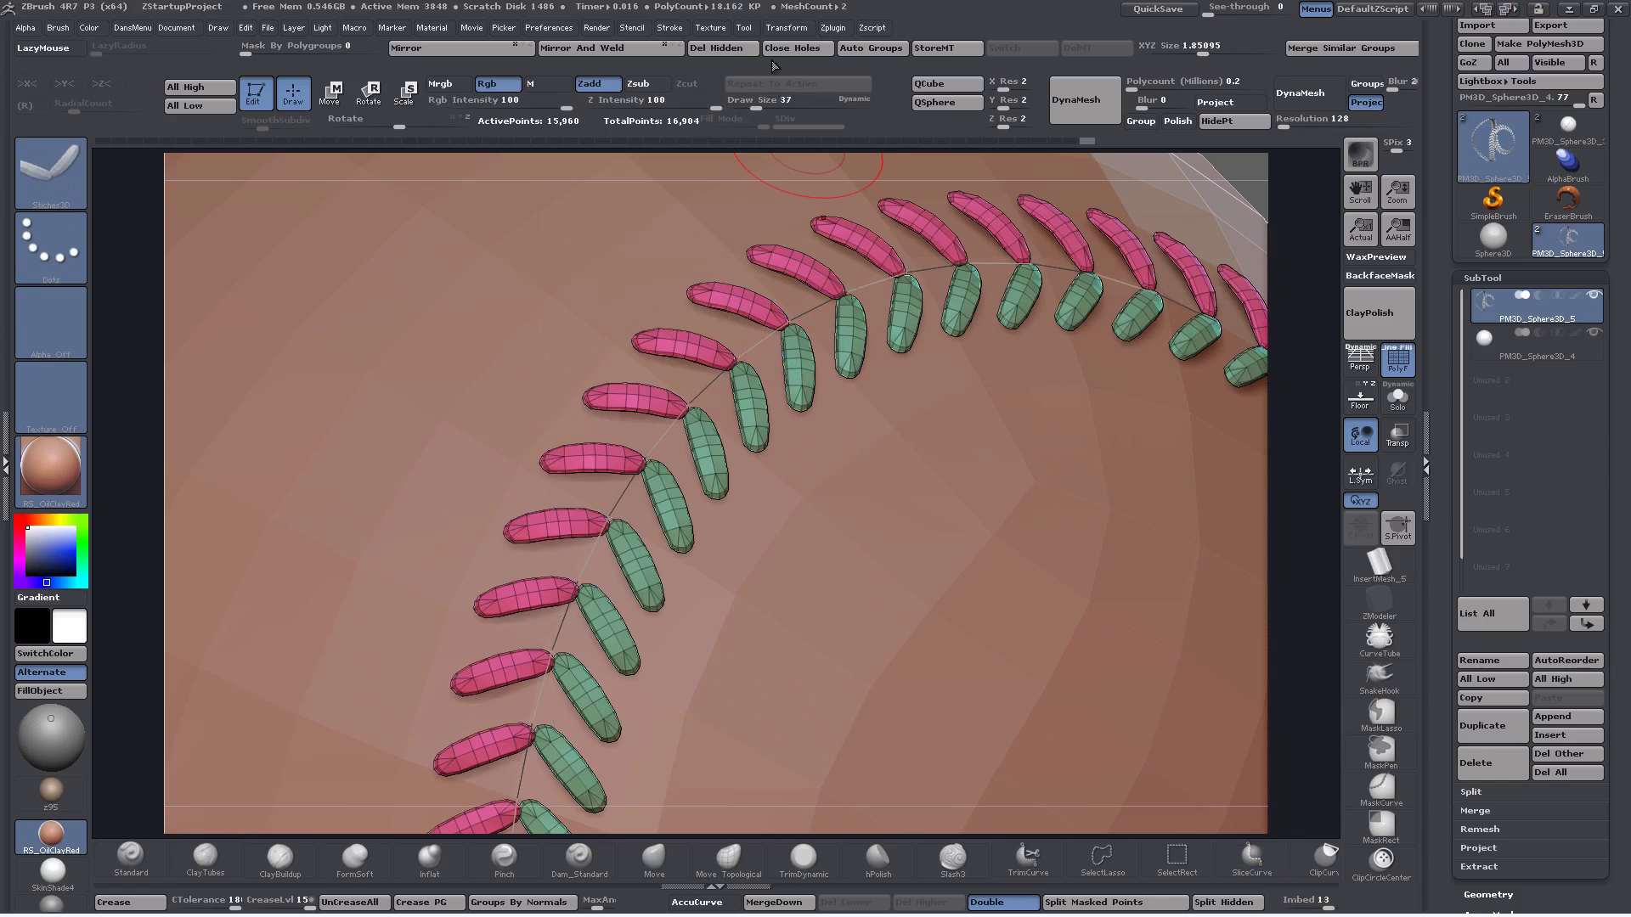
# Delete the hidden border strip geometry to leave only the stitches, and check the seam around the sphere
pyautogui.click(731, 53)
pyautogui.keyDown('ctrl'); pyautogui.moveTo(797, 340); pyautogui.dragTo(759, 201, button='right'); pyautogui.keyUp('ctrl')
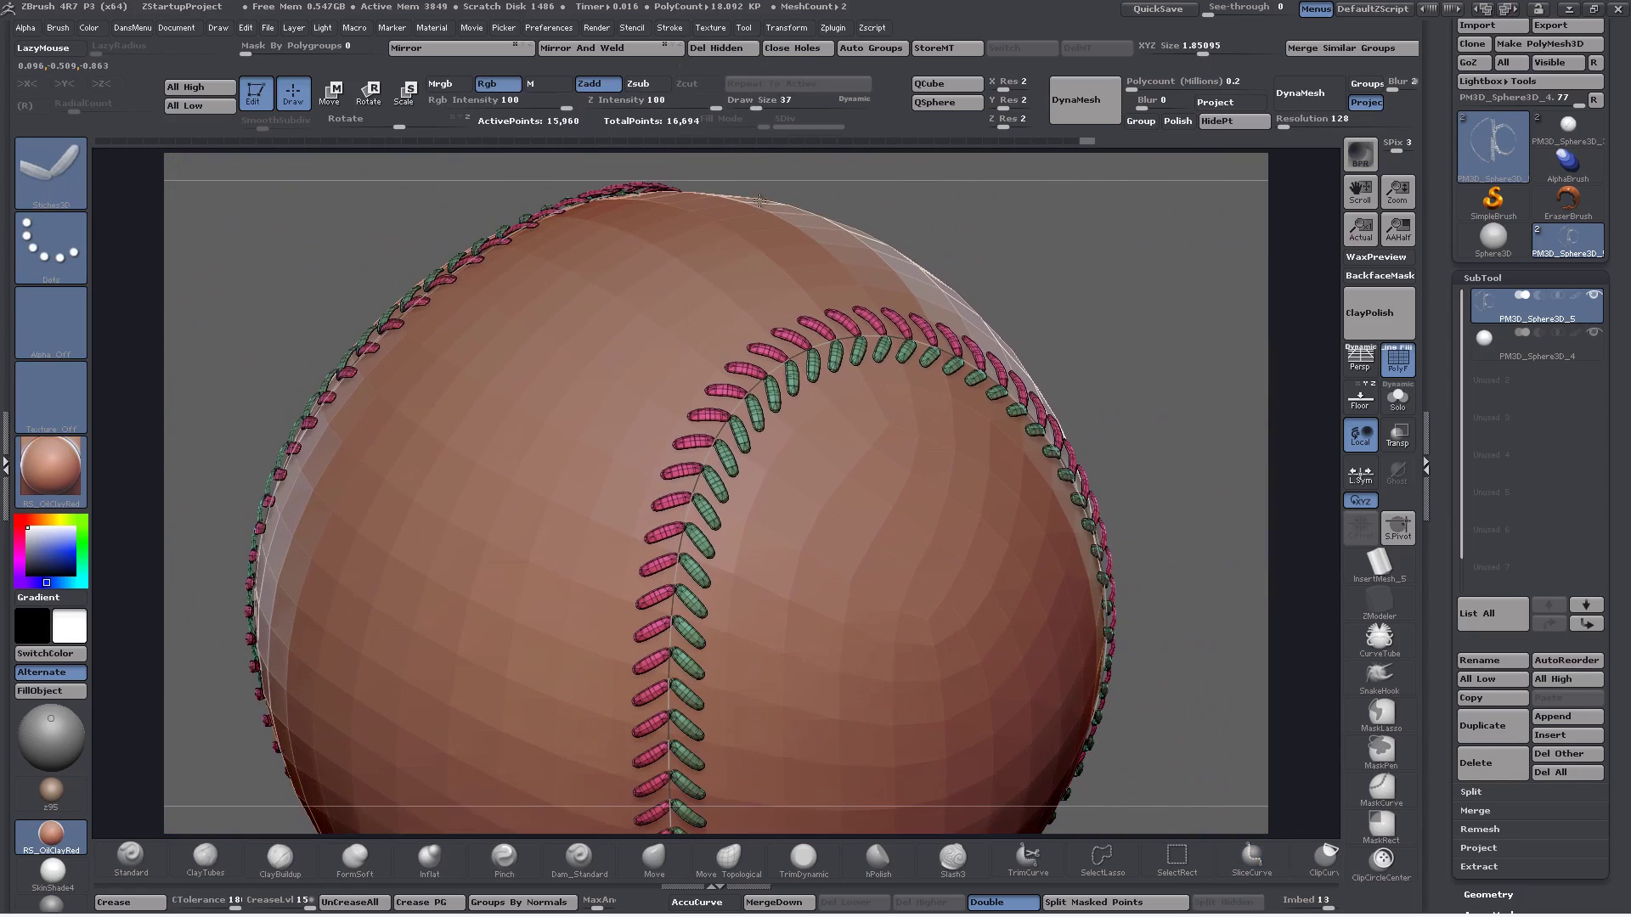
pyautogui.moveTo(582, 367); pyautogui.dragTo(585, 364)
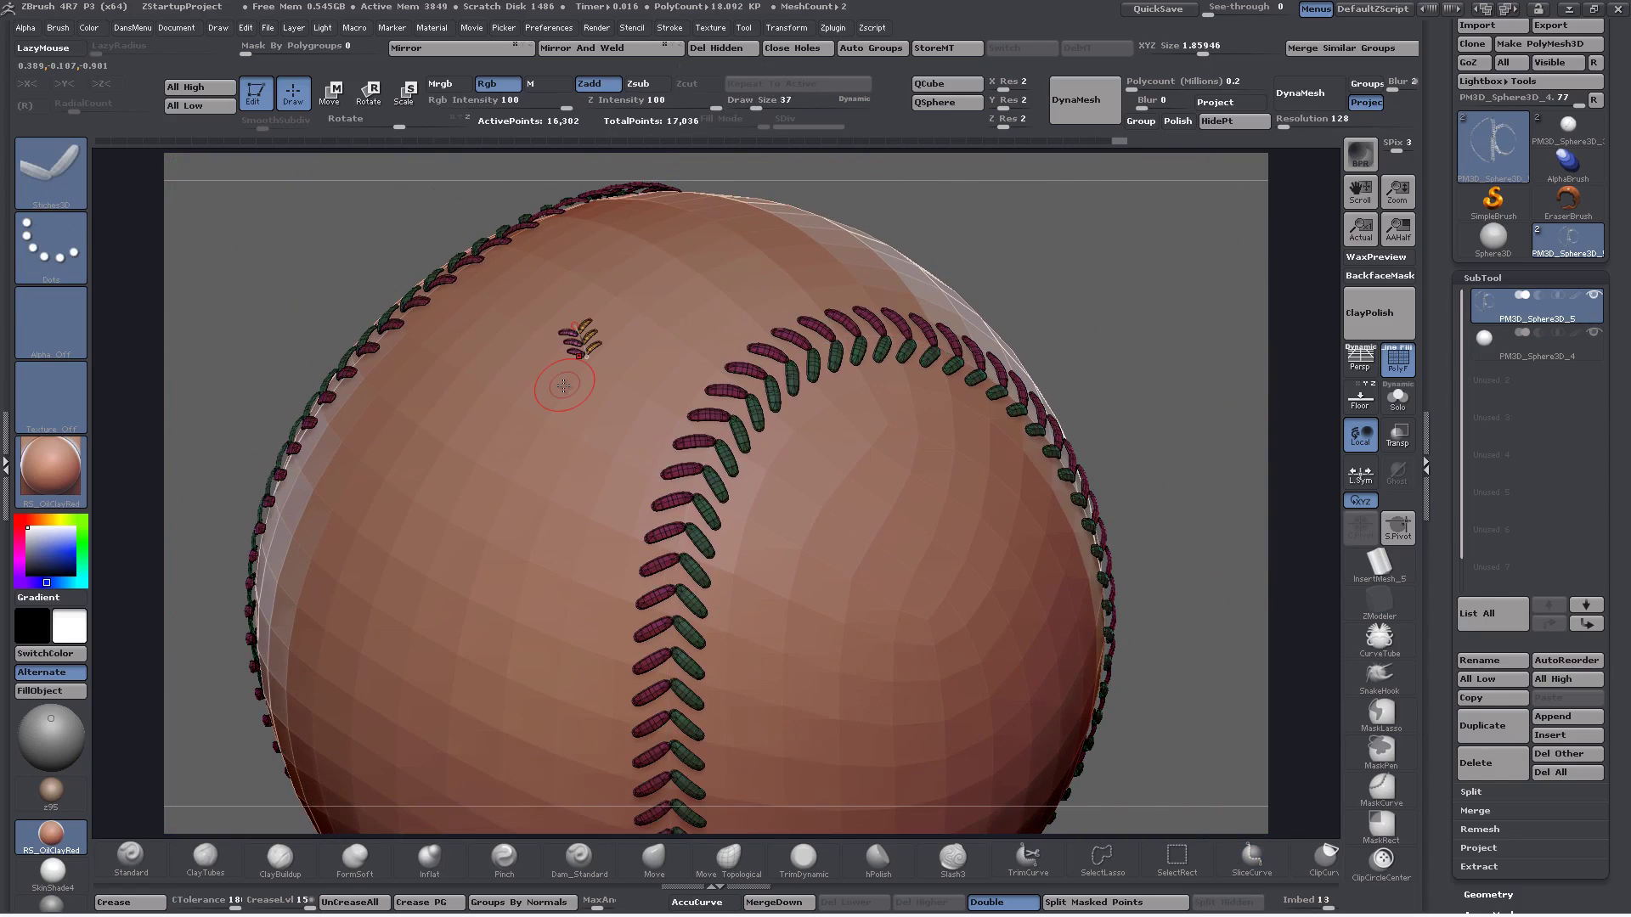
pyautogui.hotkey('ctrl', 'z')
pyautogui.moveTo(825, 287); pyautogui.dragTo(791, 316, button='right')
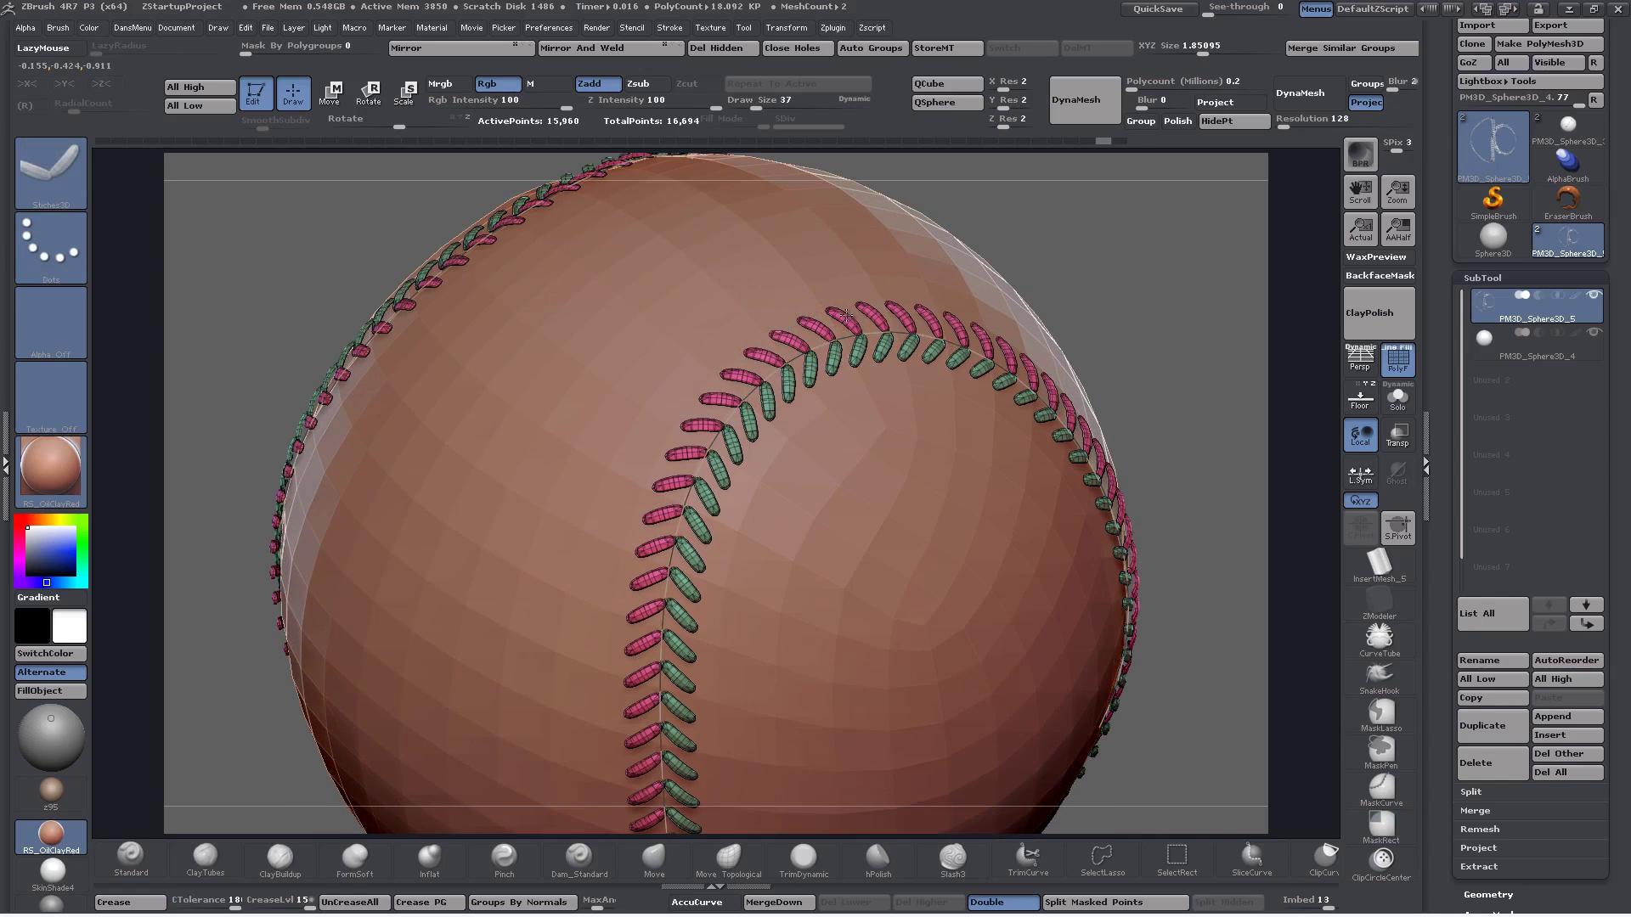
pyautogui.moveTo(1158, 337)
pyautogui.mouseDown()
pyautogui.moveTo(1139, 333)
pyautogui.moveTo(1172, 329)
pyautogui.mouseUp()
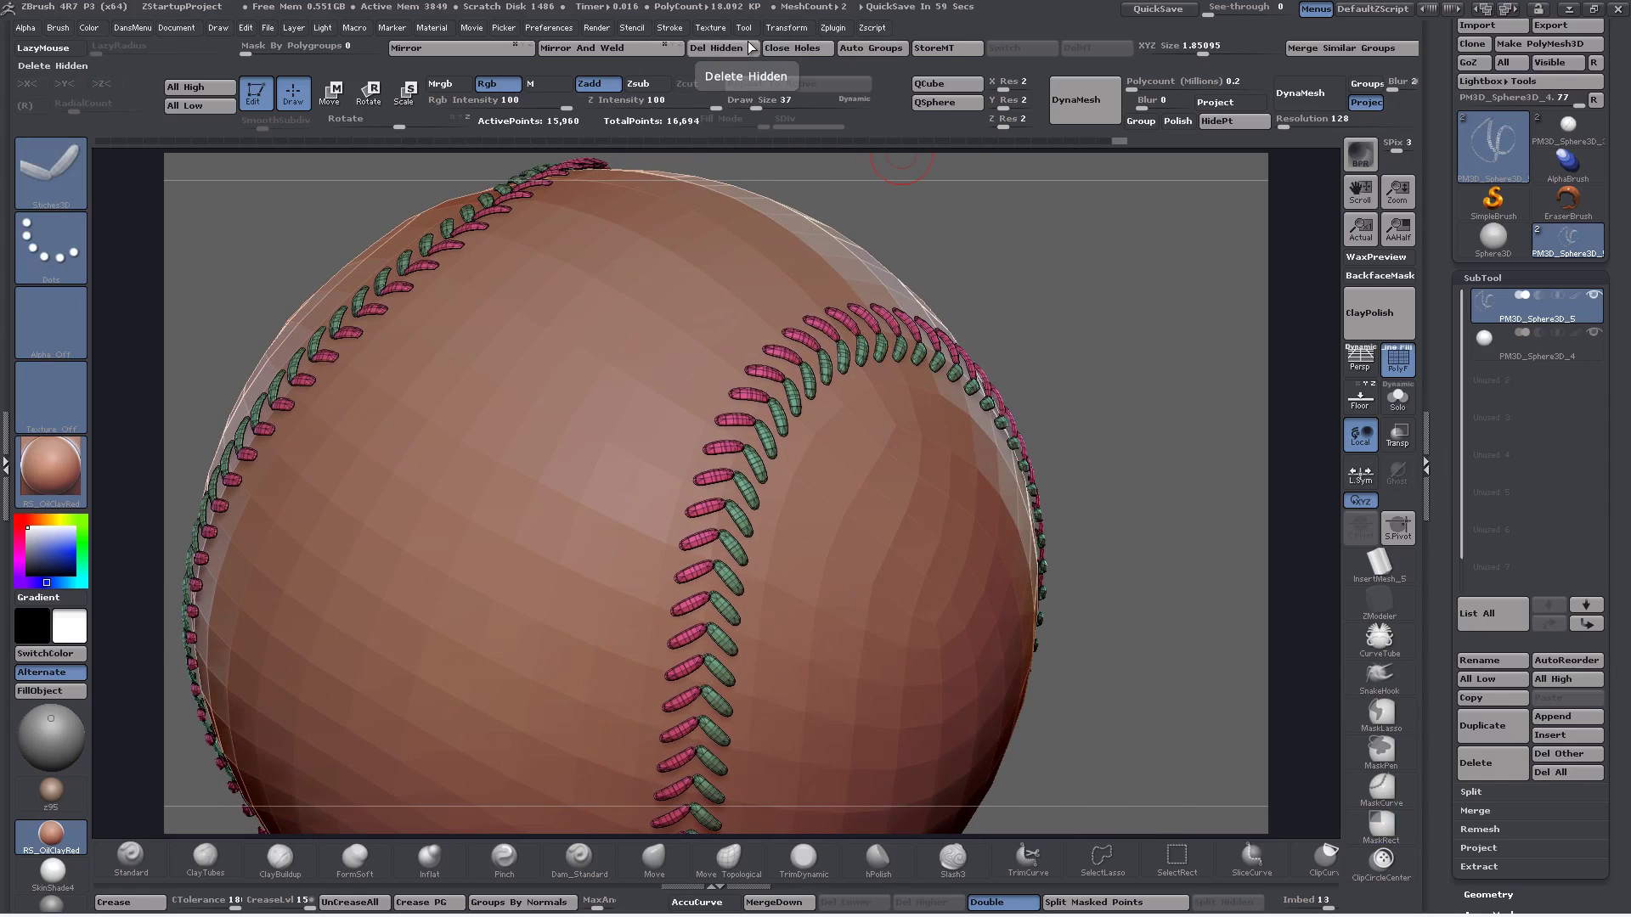
pyautogui.moveTo(1059, 323); pyautogui.dragTo(1115, 254)
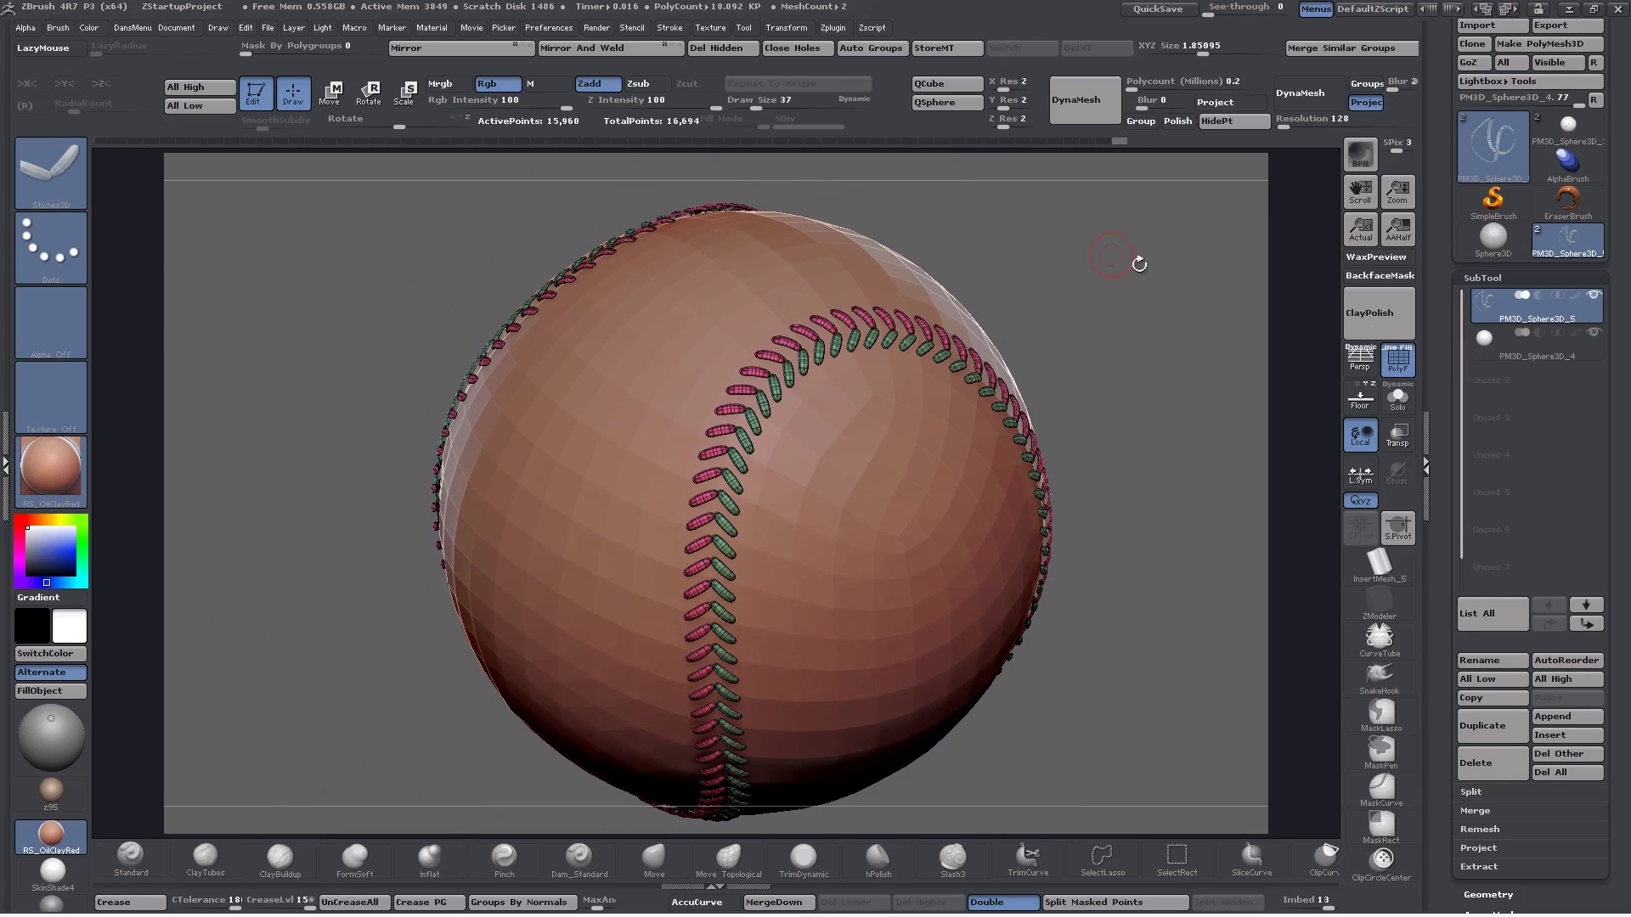
# Select the polygrouped sphere subtool and isolate it with Solo
pyautogui.click(1502, 355)
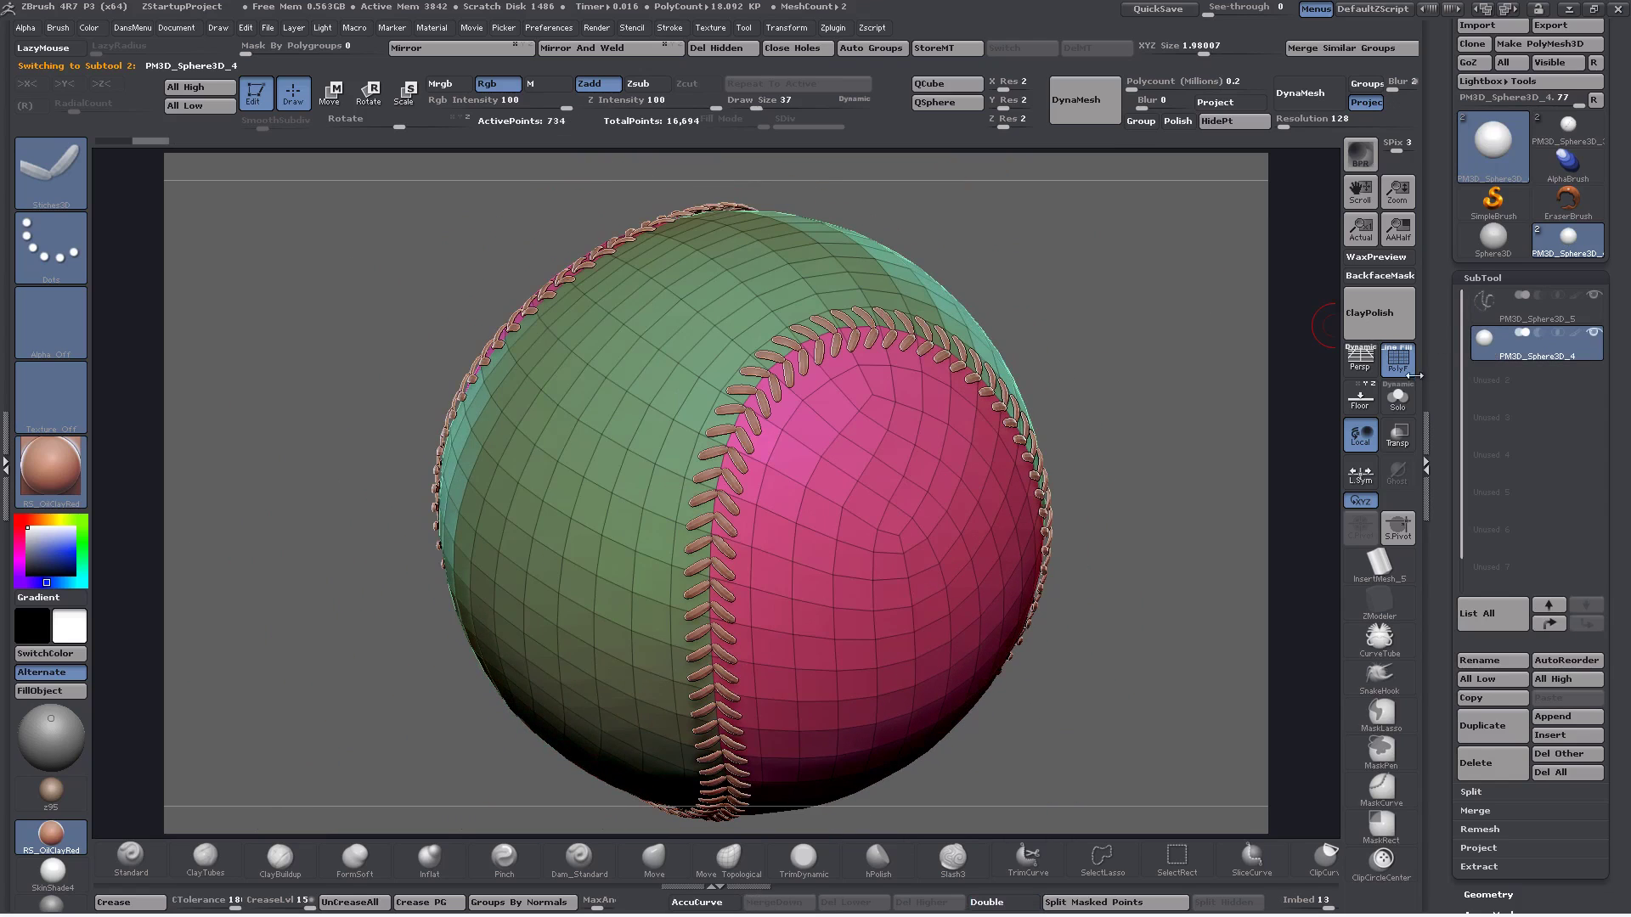
pyautogui.click(1398, 399)
pyautogui.moveTo(1206, 408); pyautogui.dragTo(1150, 474)
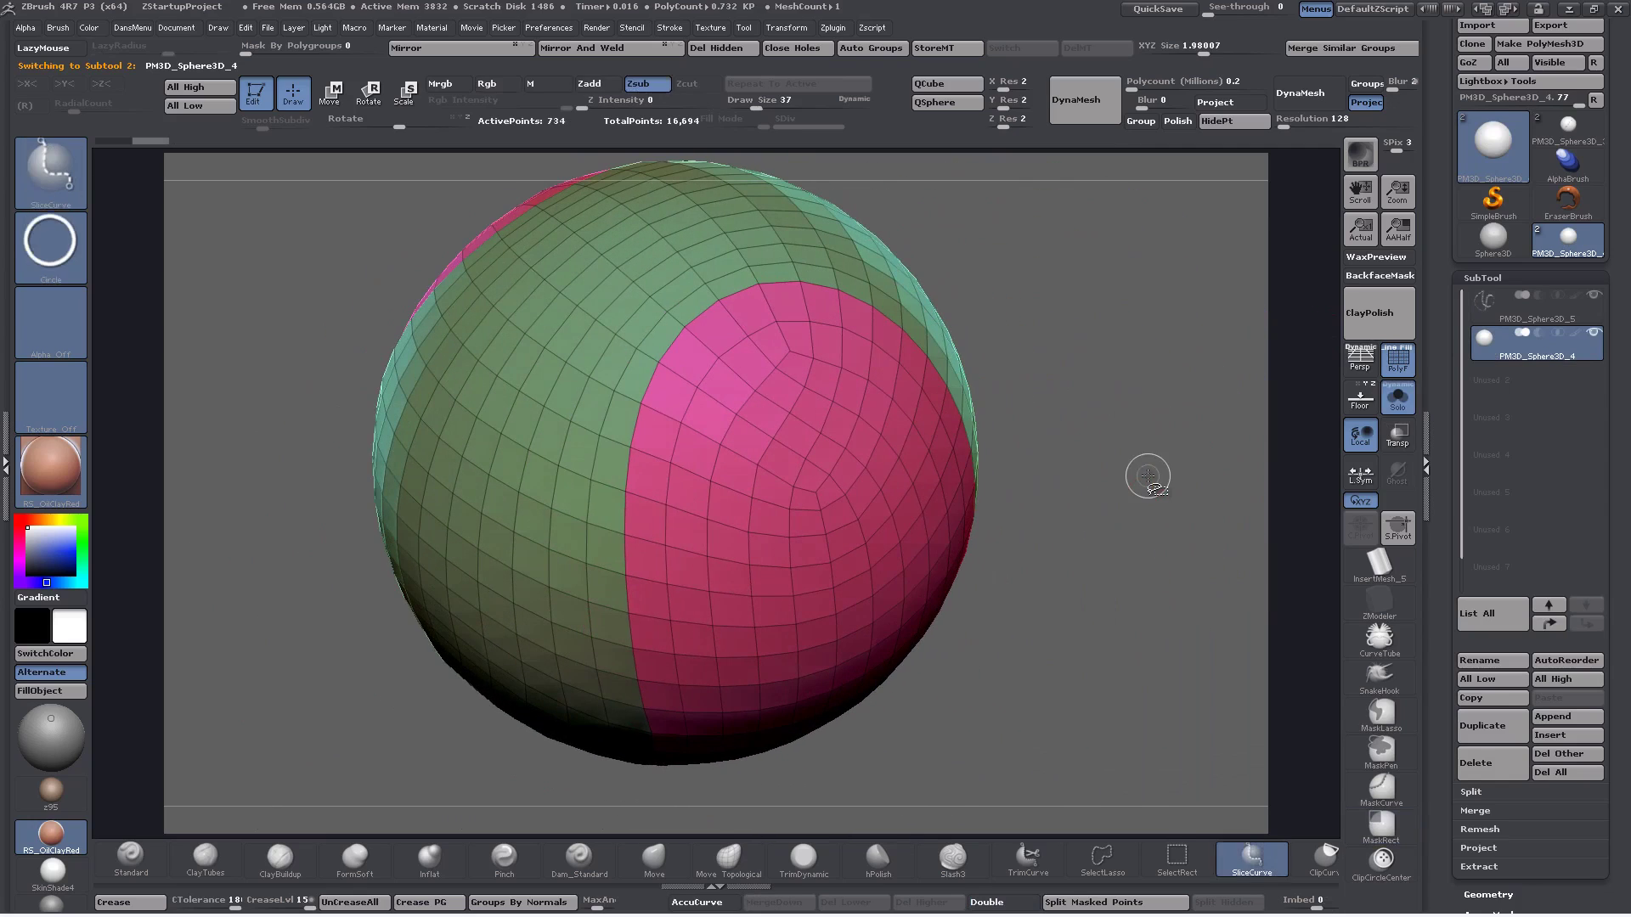
# Try Panel Loops on the sphere's polygroups with a Thickness of 0.03948, then undo it
pyautogui.hotkey('ctrl', 'shift', 't')
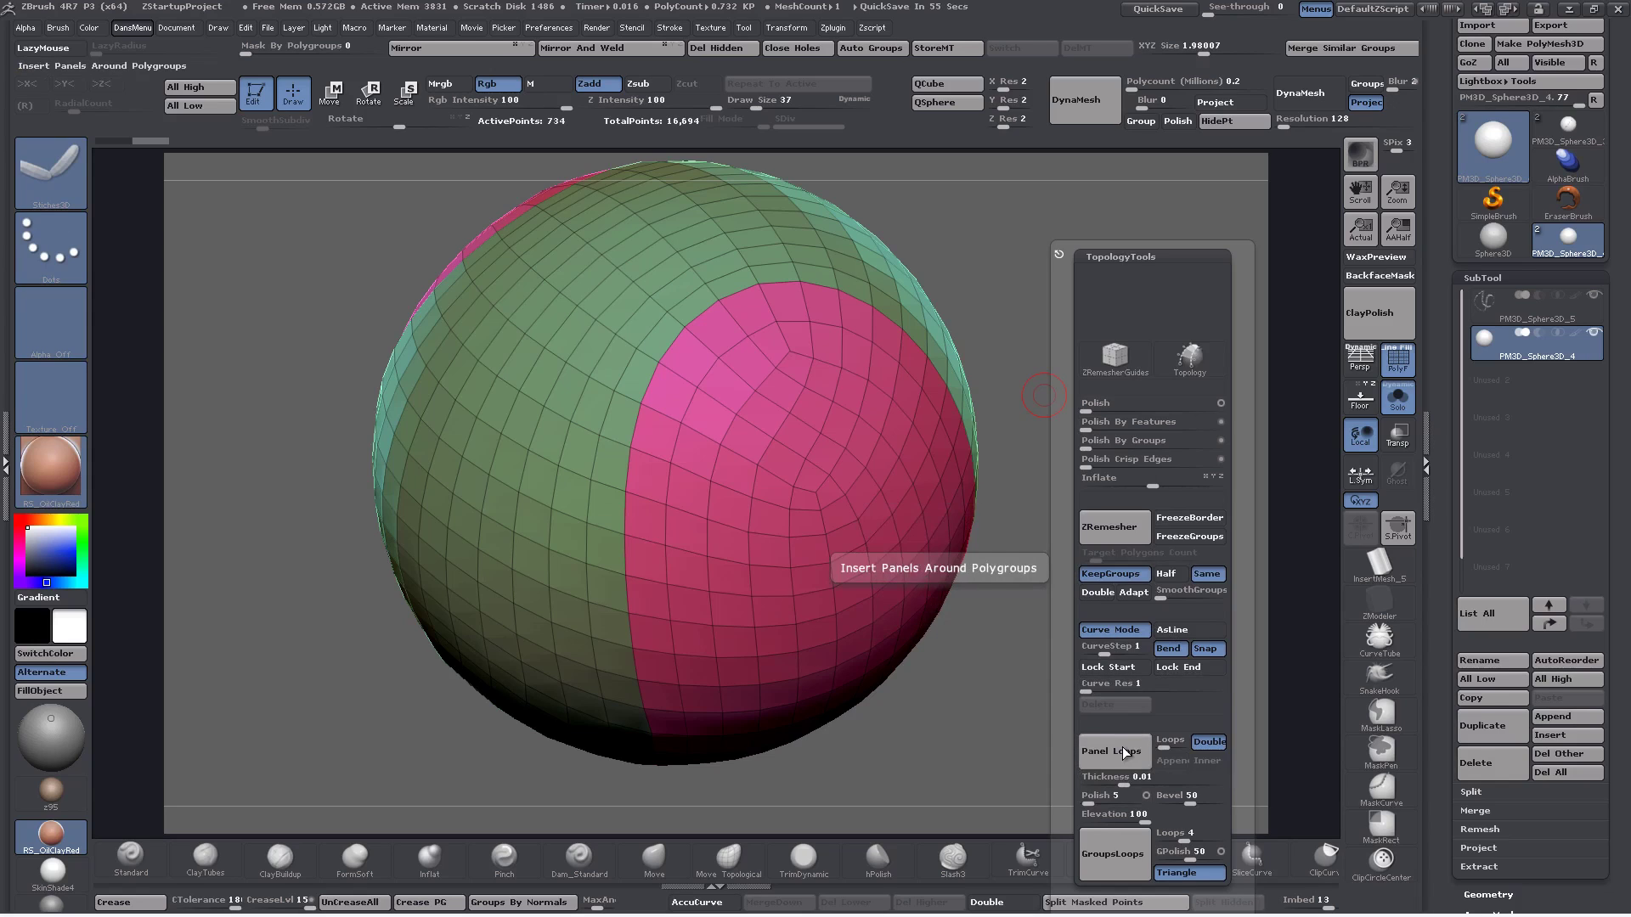
pyautogui.moveTo(1158, 746); pyautogui.dragTo(1156, 748)
pyautogui.moveTo(1124, 783); pyautogui.dragTo(1129, 782)
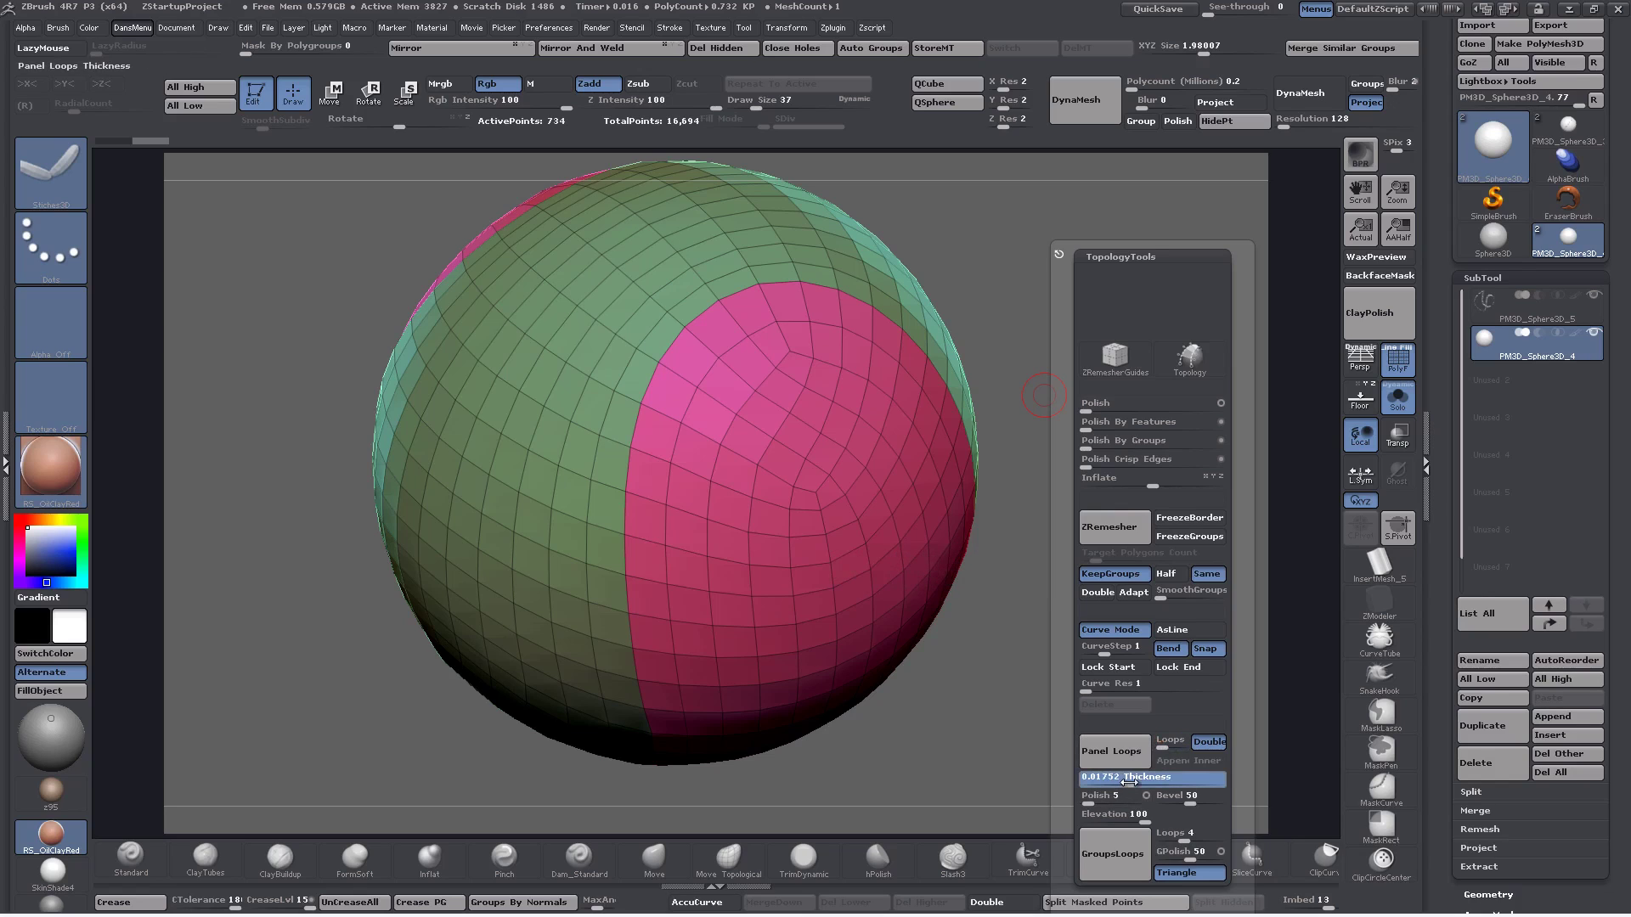
pyautogui.click(1111, 751)
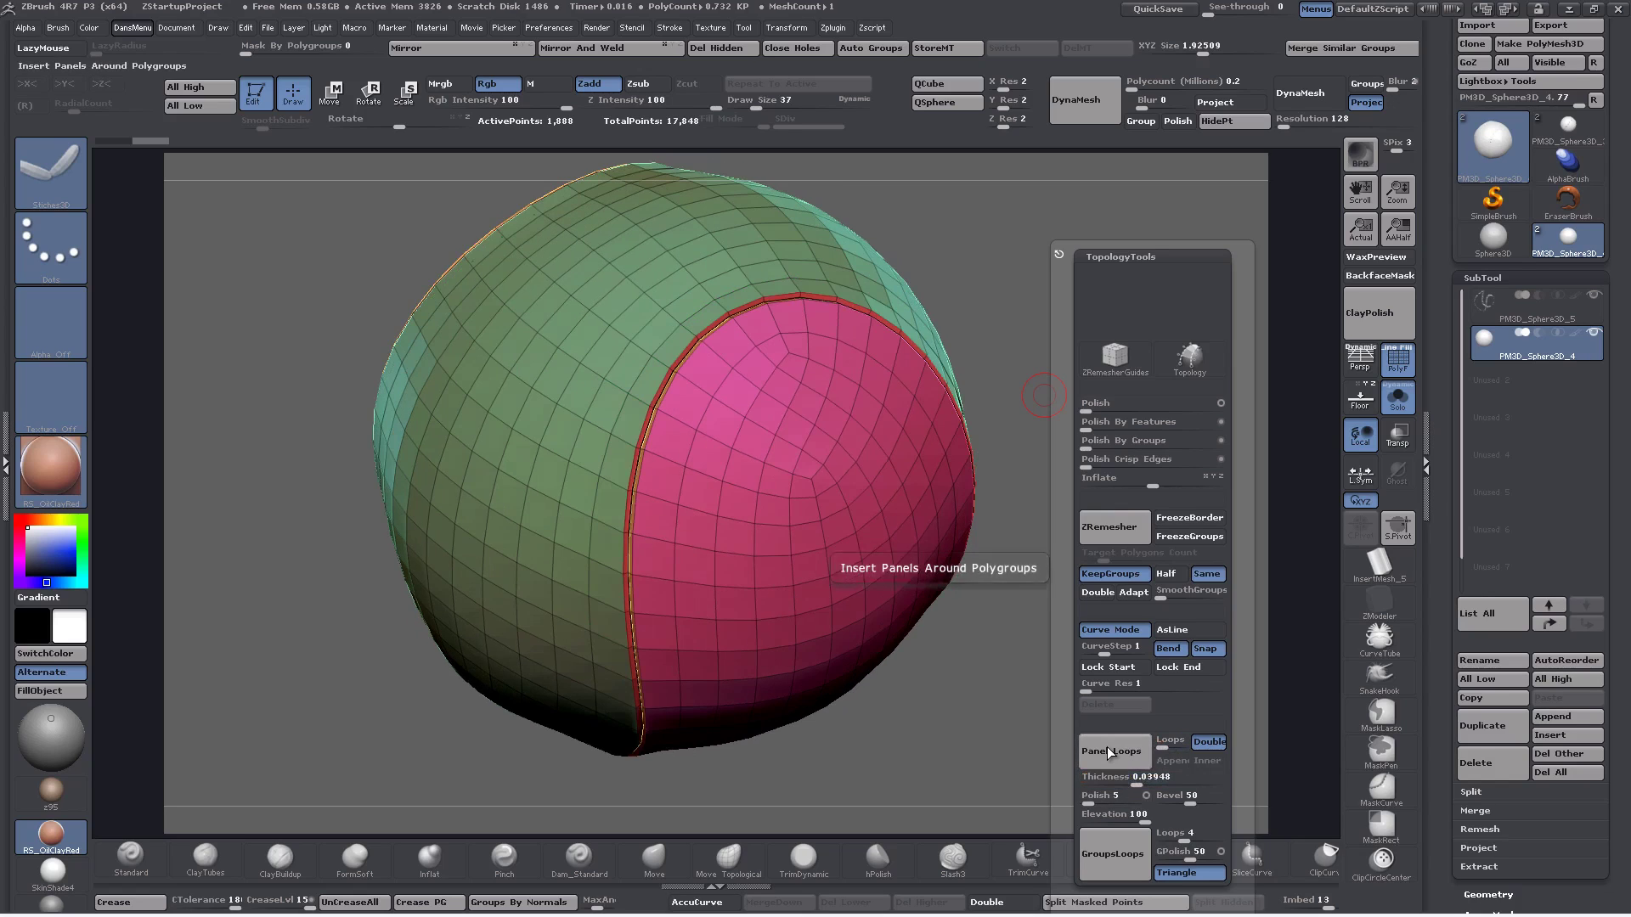
pyautogui.keyDown('ctrl'); pyautogui.moveTo(773, 368); pyautogui.dragTo(790, 425, button='right'); pyautogui.keyUp('ctrl')
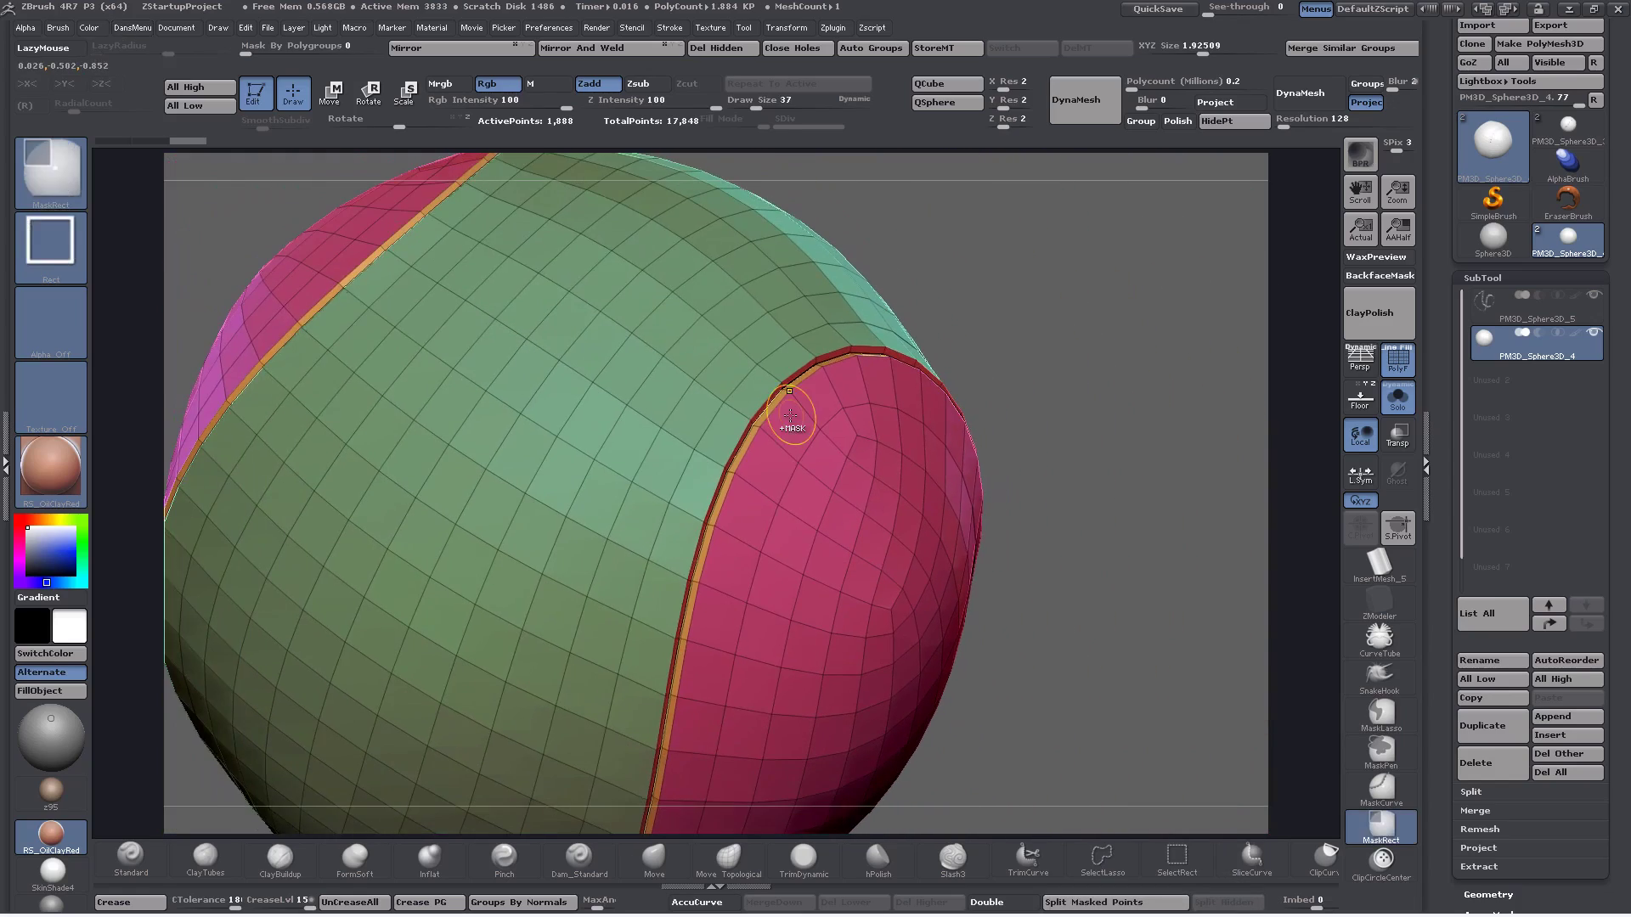
pyautogui.hotkey('ctrl', 'z')
# Try Panel Loops on the sphere with a Thickness of 0.07942 and set its smooth subdivision to 5
pyautogui.hotkey('ctrl', 'shift', 't')
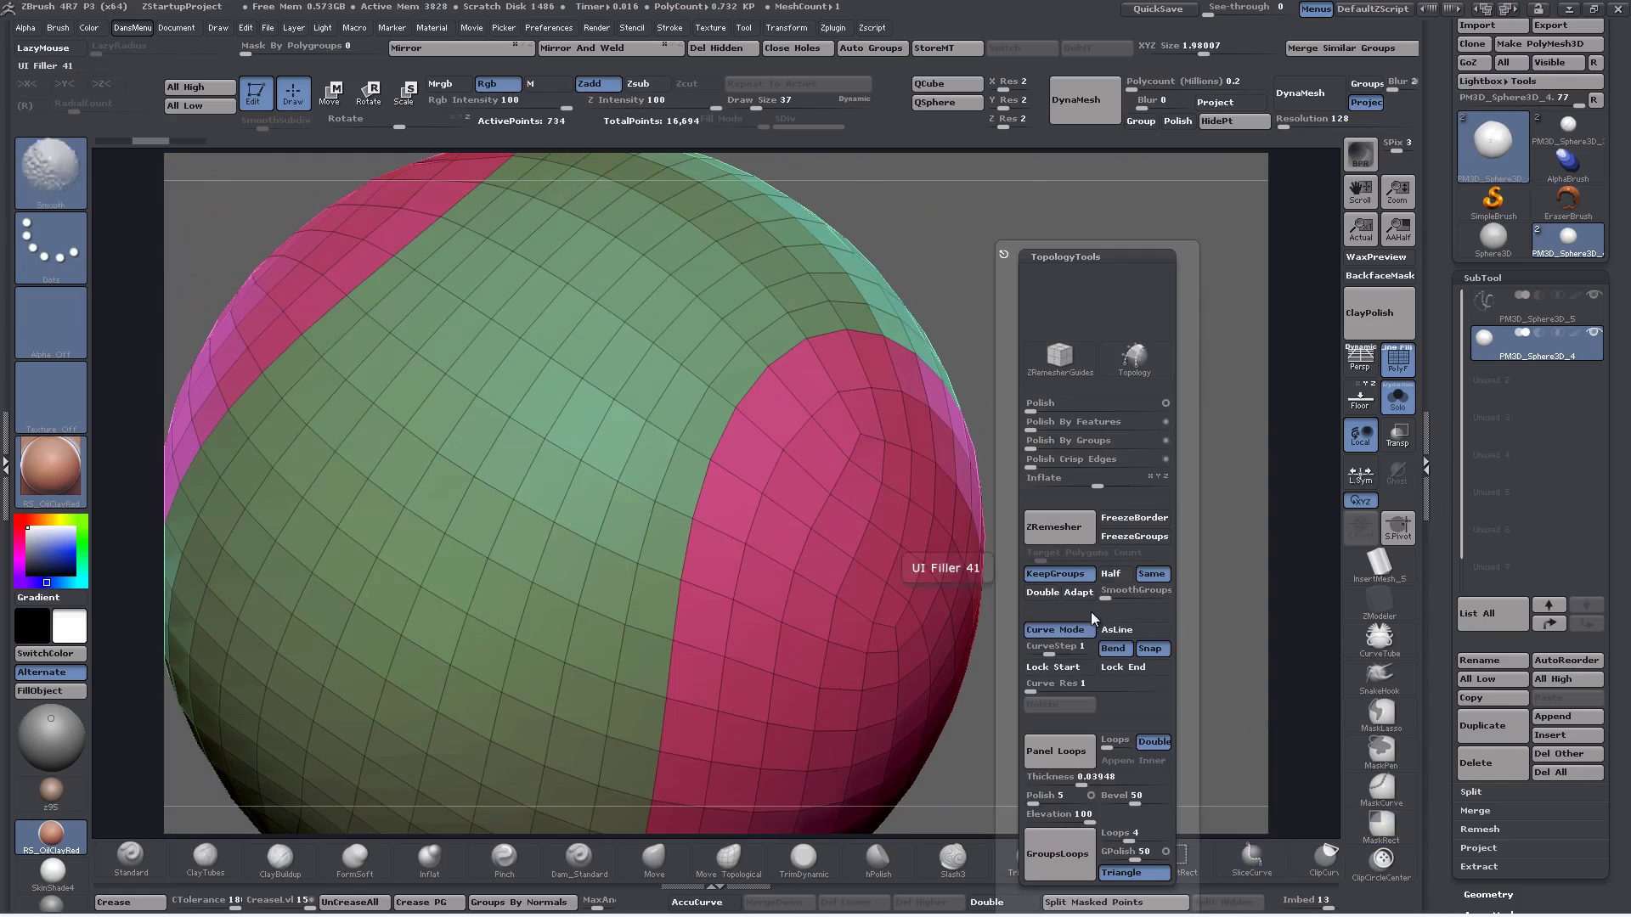
pyautogui.moveTo(1082, 782); pyautogui.dragTo(1088, 782)
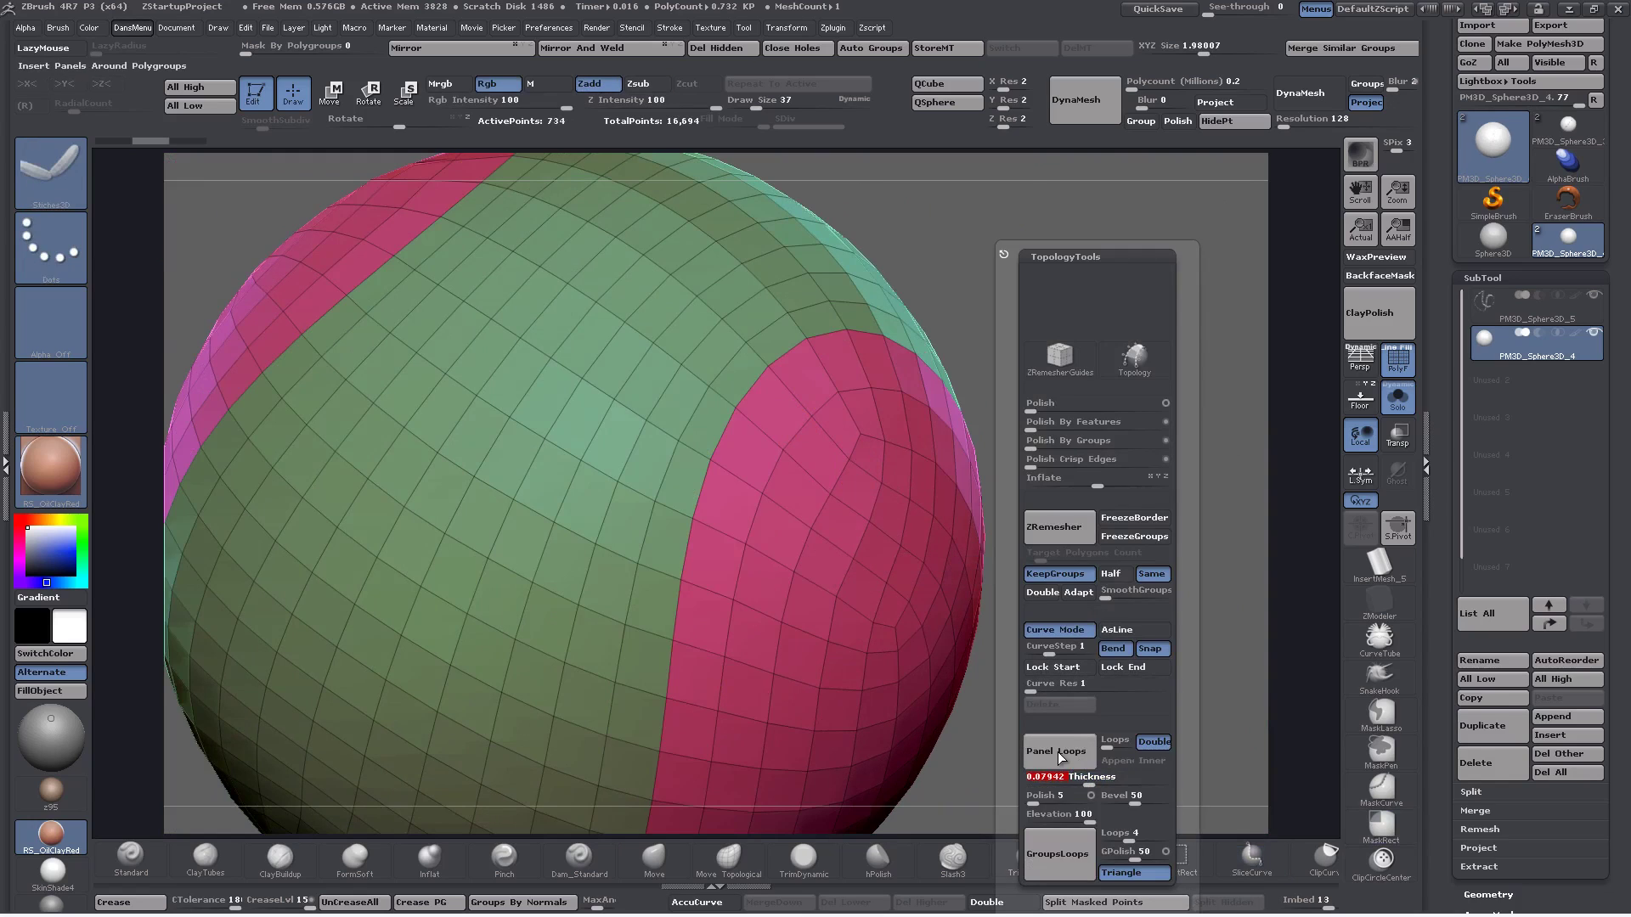
pyautogui.click(1058, 752)
pyautogui.moveTo(1092, 579); pyautogui.dragTo(1076, 518)
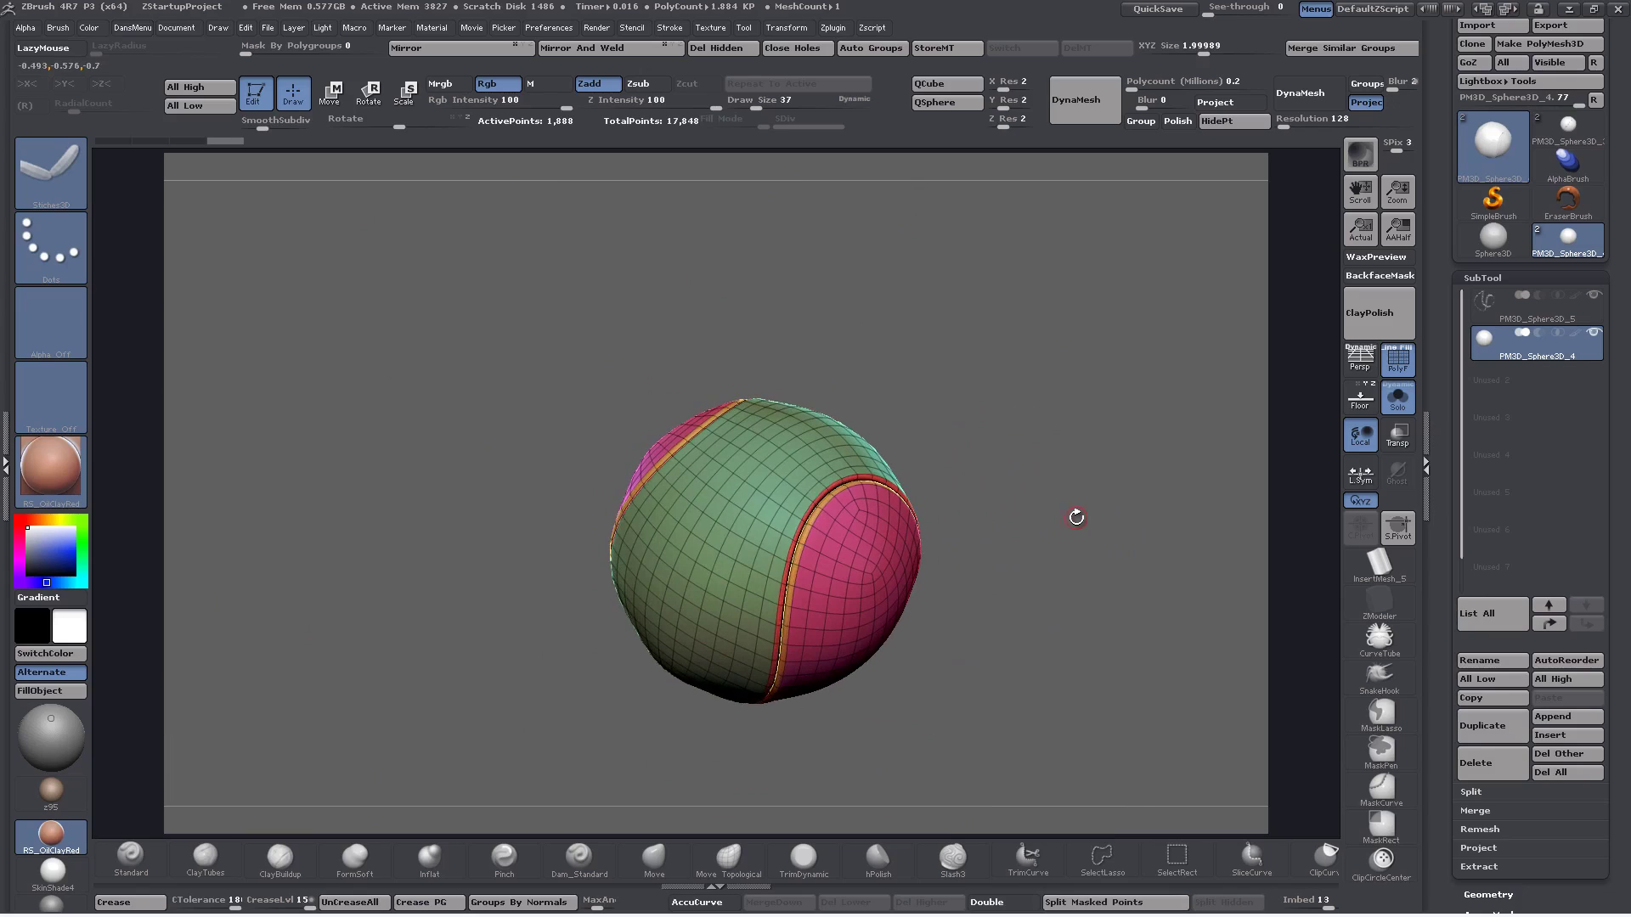
pyautogui.moveTo(255, 122); pyautogui.dragTo(282, 126)
pyautogui.moveTo(1016, 487); pyautogui.dragTo(991, 453)
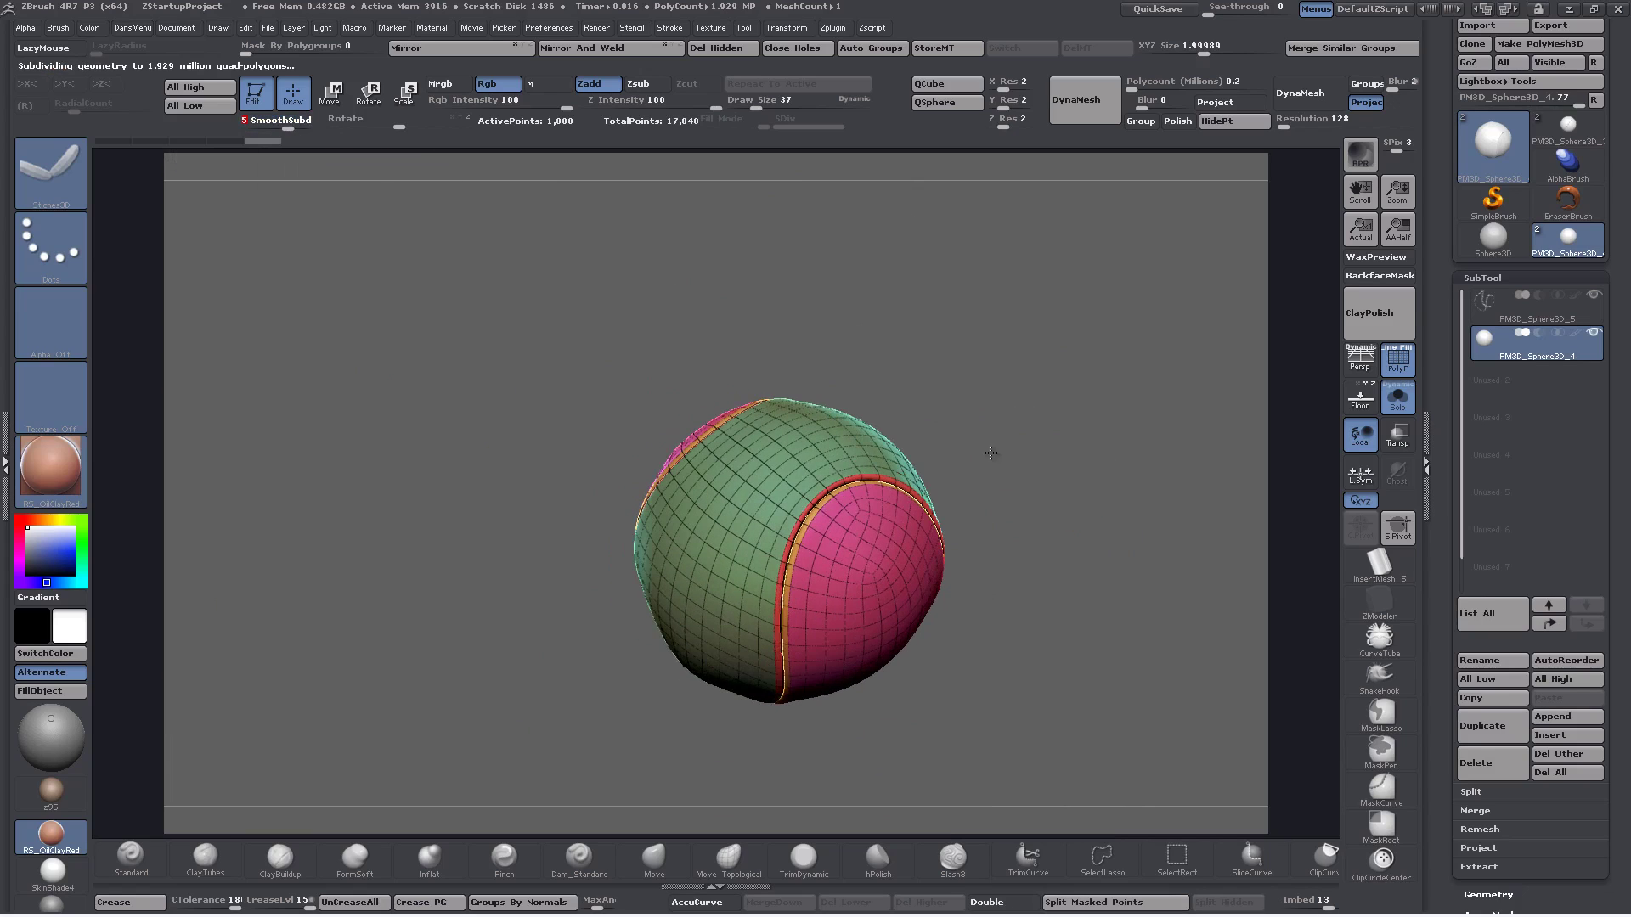
# Exit Solo mode to compare the stitches with the panels, and undo the sphere's smooth subdivision and panel loops
pyautogui.click(1396, 400)
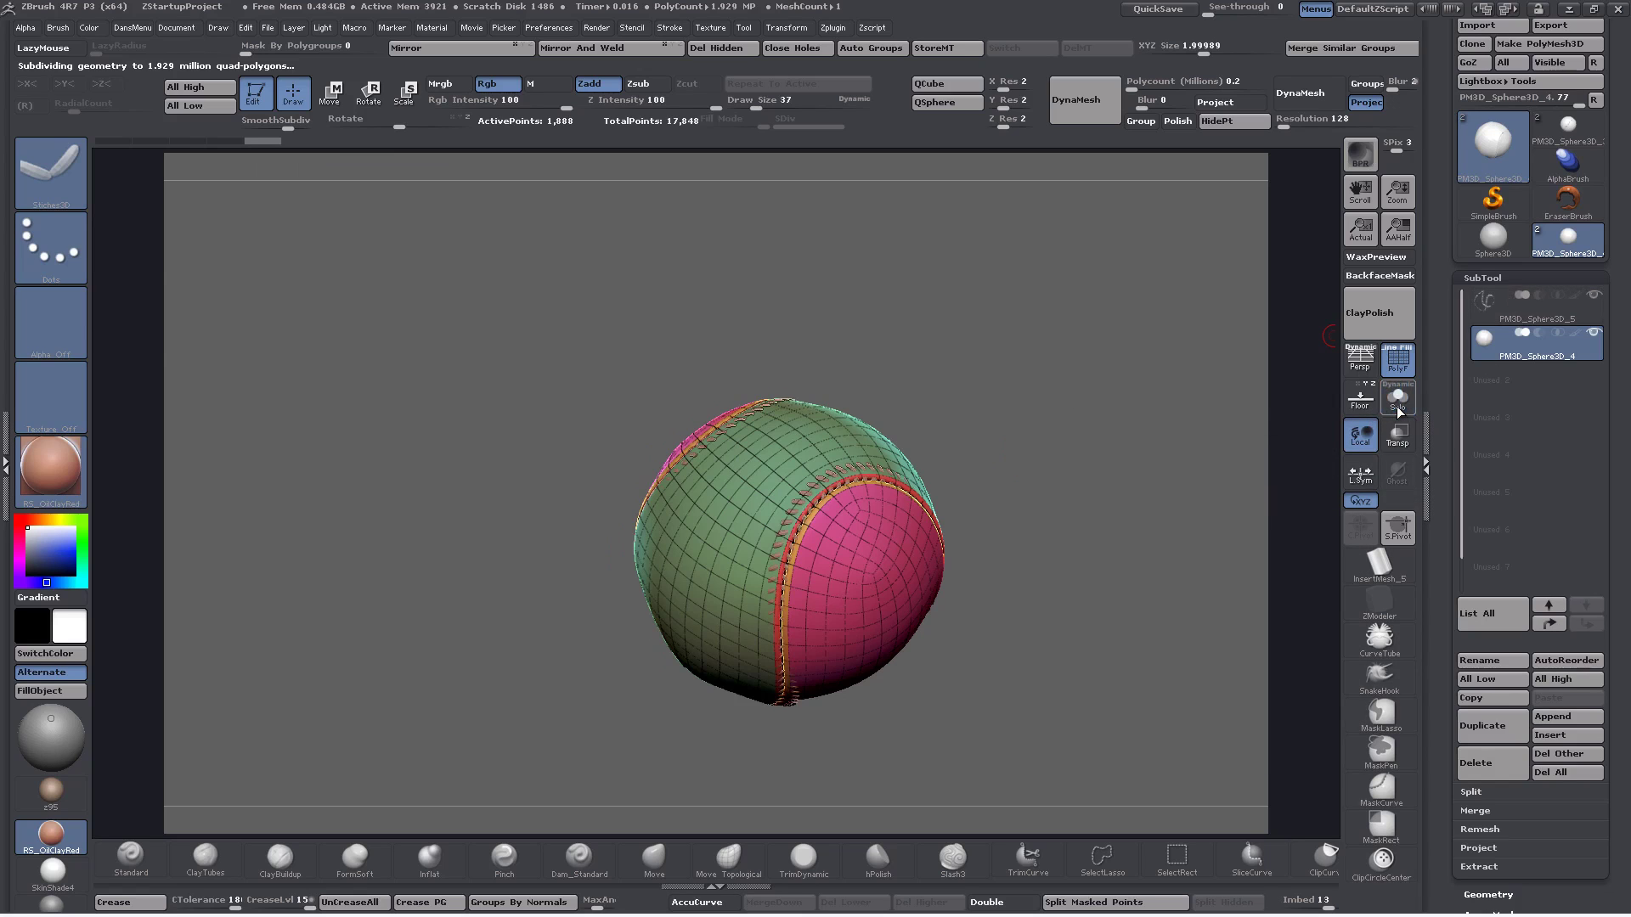
pyautogui.moveTo(850, 520)
pyautogui.keyDown('ctrl'); pyautogui.mouseDown(button='right')
pyautogui.moveTo(1019, 658)
pyautogui.moveTo(1016, 626)
pyautogui.moveTo(782, 536)
pyautogui.moveTo(824, 424)
pyautogui.mouseUp(button='right'); pyautogui.keyUp('ctrl')
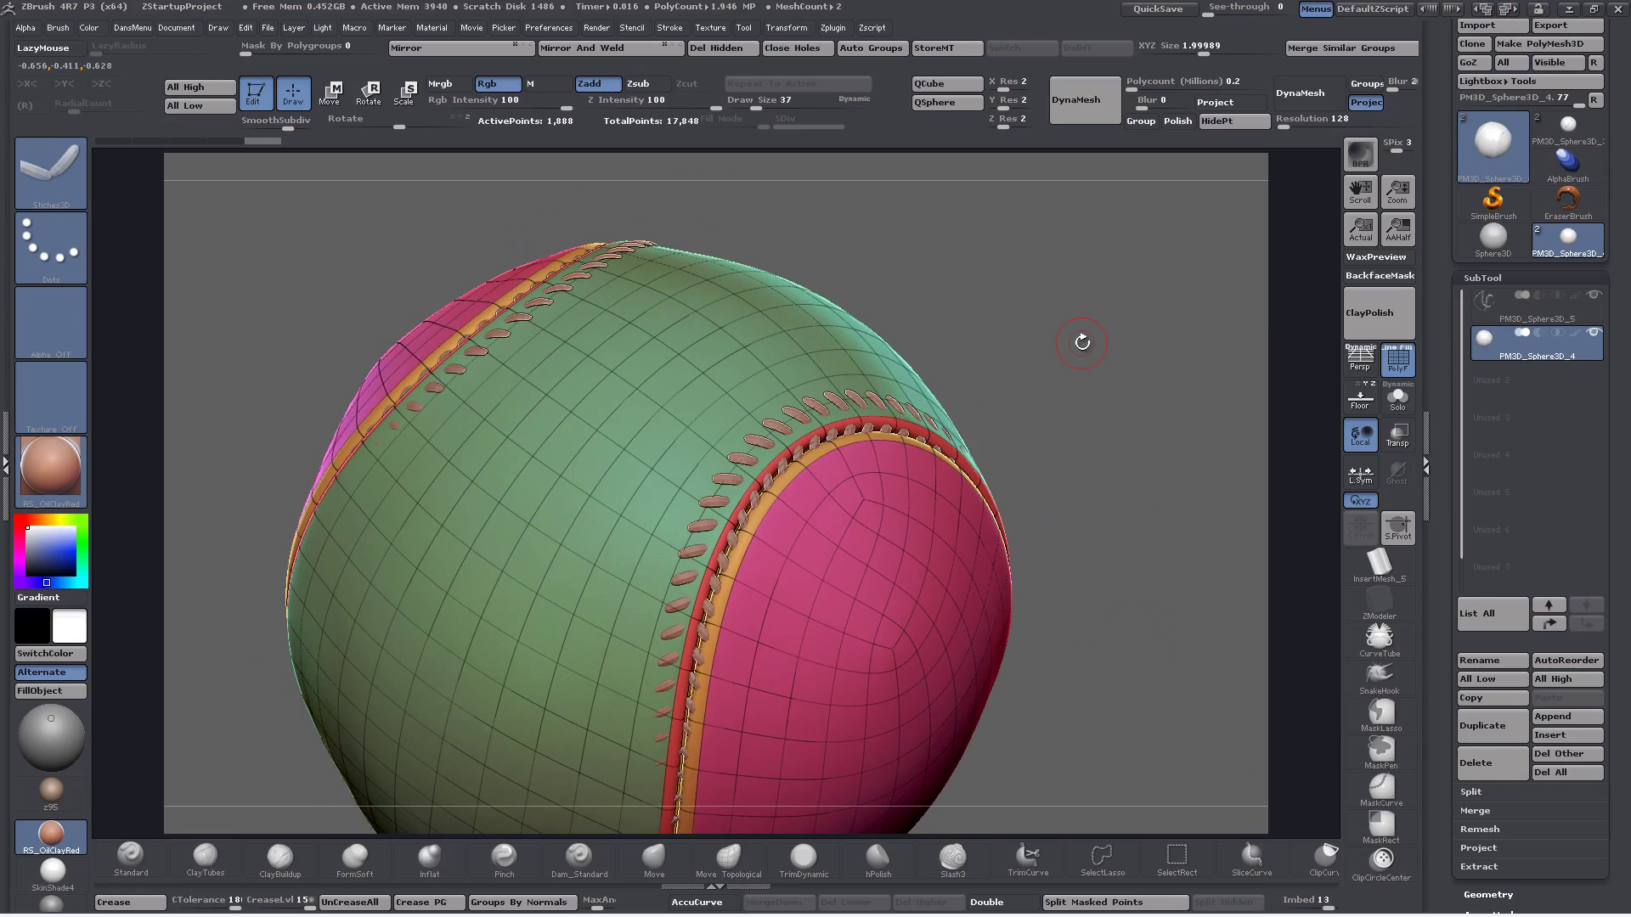
pyautogui.hotkey('ctrl', 'z')
pyautogui.hotkey('ctrl', 'z')
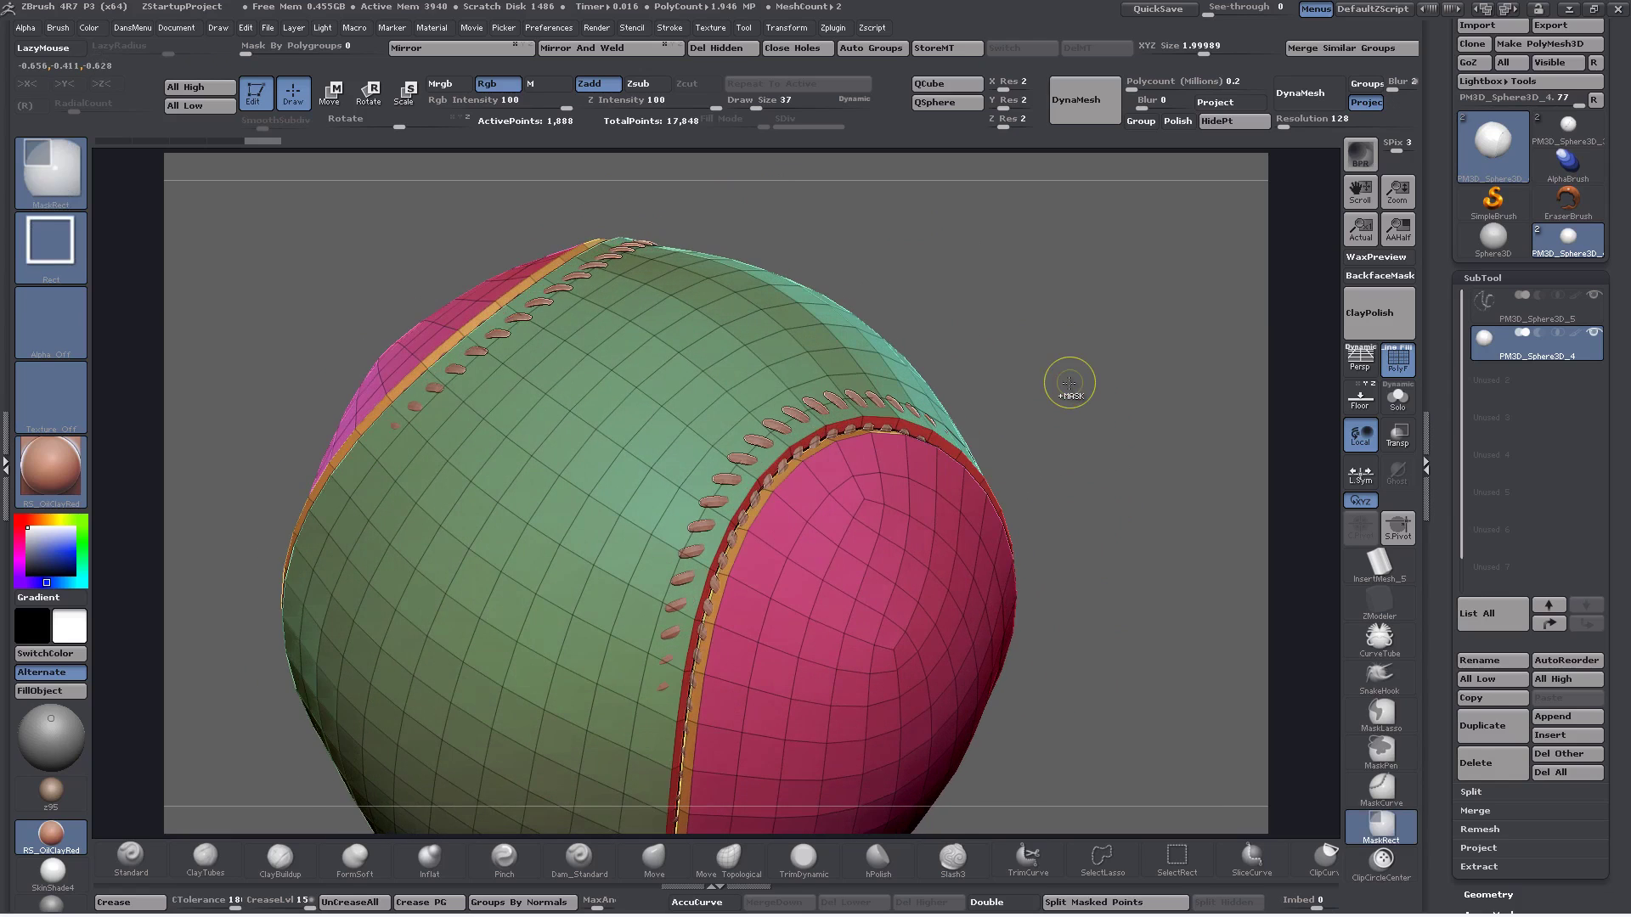
pyautogui.moveTo(783, 499)
pyautogui.mouseDown(button='right')
pyautogui.moveTo(752, 501)
pyautogui.moveTo(779, 472)
pyautogui.moveTo(827, 465)
pyautogui.moveTo(788, 512)
pyautogui.mouseUp(button='right')
pyautogui.moveTo(860, 382); pyautogui.dragTo(891, 480, button='right')
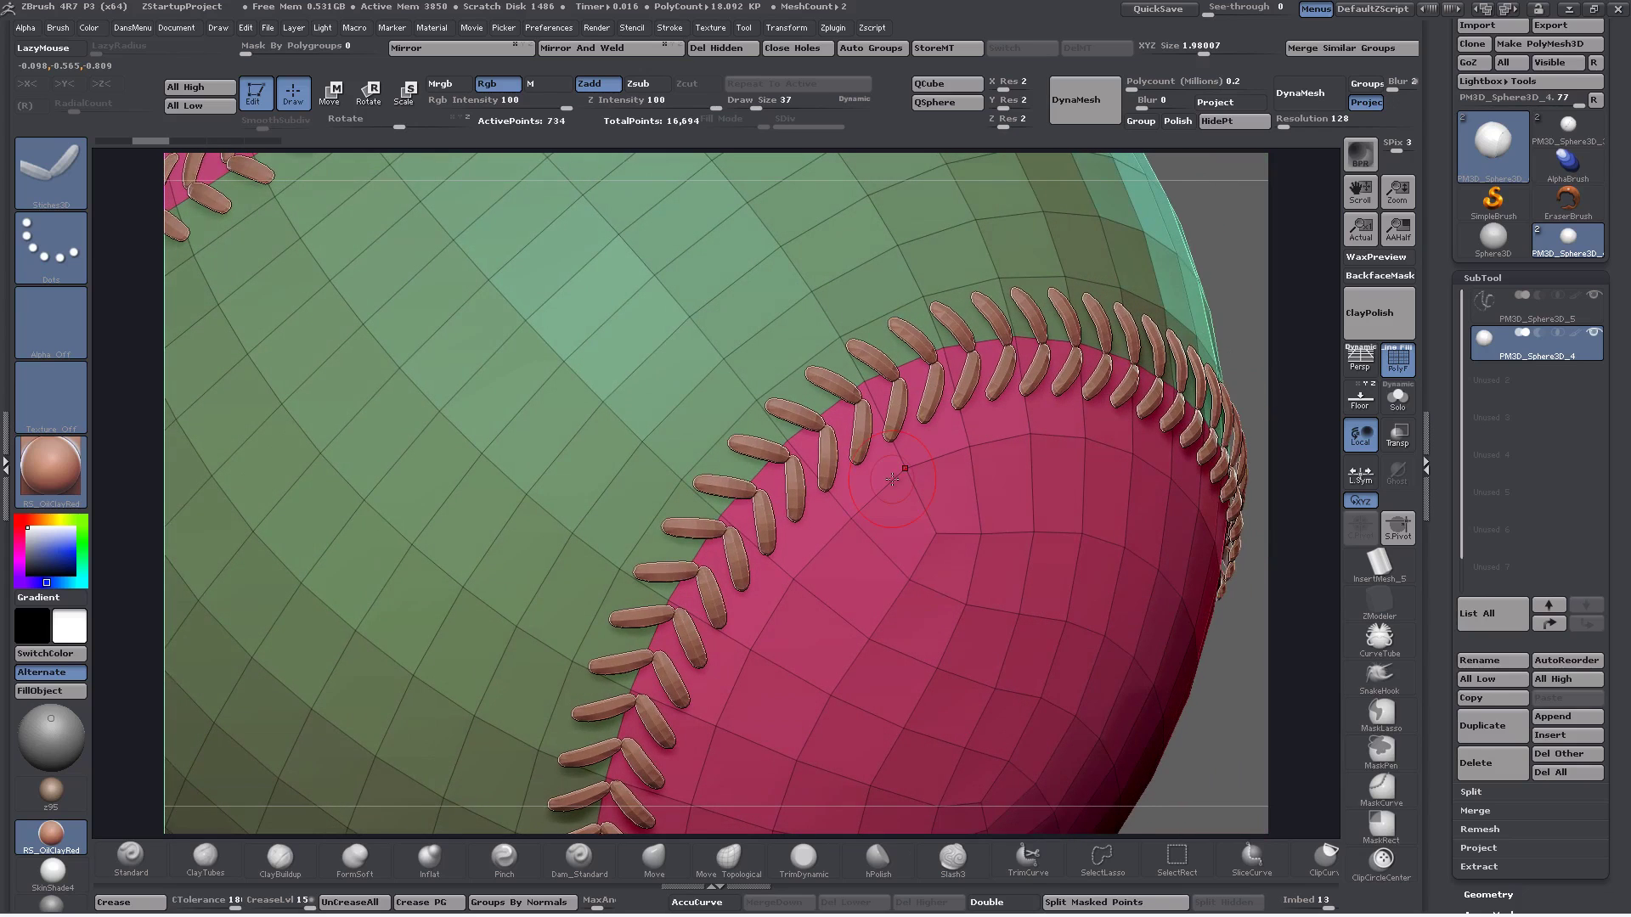
# Try Panel Loops on the sphere with a Thickness of 0.02123 and undo the result
pyautogui.hotkey('ctrl', 'shift')
pyautogui.hotkey('ctrl', 'shift', 't')
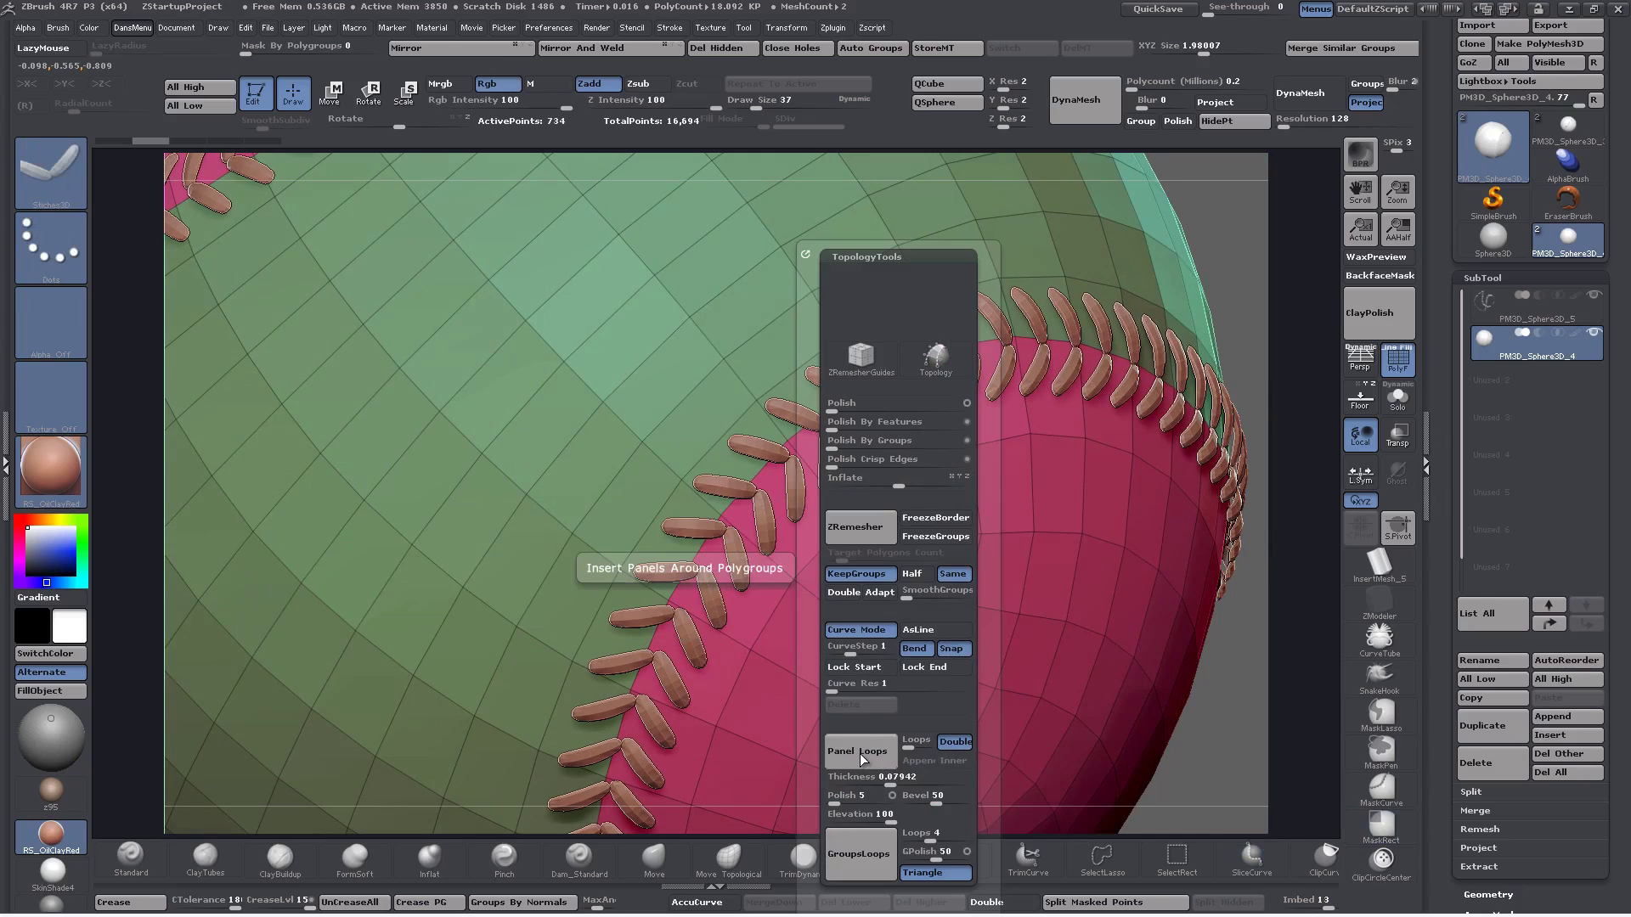
pyautogui.moveTo(885, 785); pyautogui.dragTo(880, 785)
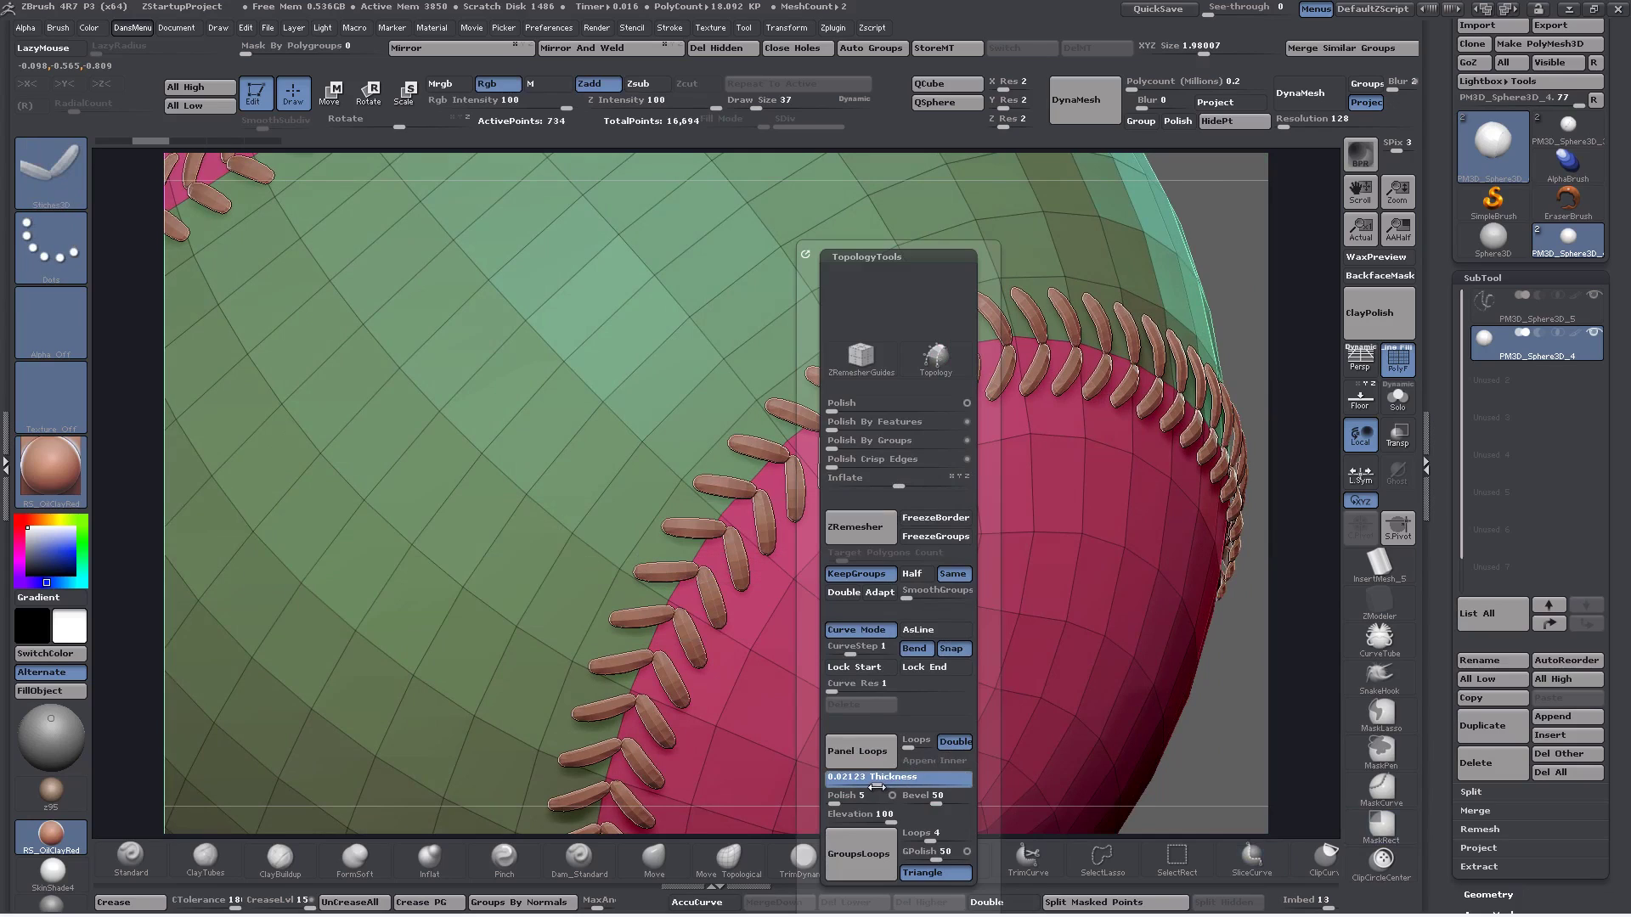
pyautogui.click(869, 756)
pyautogui.moveTo(1029, 546)
pyautogui.mouseDown(button='right')
pyautogui.moveTo(1056, 564)
pyautogui.moveTo(1046, 548)
pyautogui.mouseUp(button='right')
pyautogui.moveTo(1046, 548); pyautogui.dragTo(968, 497)
pyautogui.hotkey('ctrl', 'z')
# Apply Panel Loops to the sphere with a Thickness of 0.04288 and inspect the stitches along the panel seam
pyautogui.moveTo(967, 498); pyautogui.dragTo(1037, 484, button='right')
pyautogui.hotkey('ctrl', 'shift', 't')
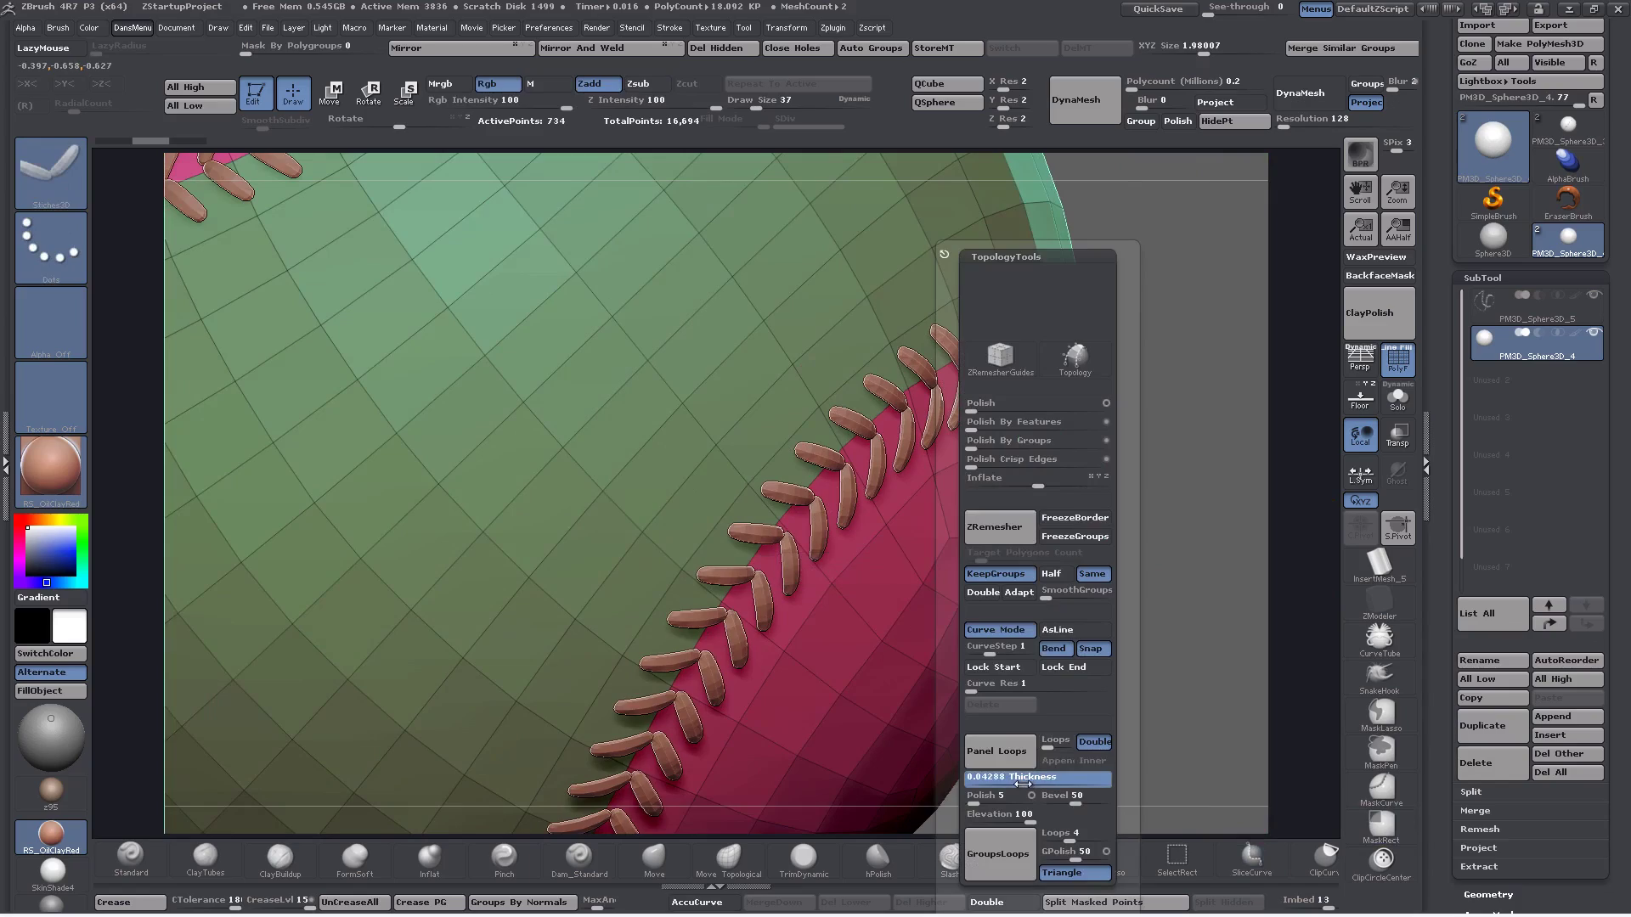
pyautogui.click(987, 751)
pyautogui.moveTo(1019, 501)
pyautogui.mouseDown(button='right')
pyautogui.moveTo(939, 552)
pyautogui.moveTo(933, 536)
pyautogui.moveTo(1011, 480)
pyautogui.moveTo(942, 488)
pyautogui.moveTo(1032, 480)
pyautogui.moveTo(968, 501)
pyautogui.moveTo(998, 484)
pyautogui.mouseUp(button='right')
pyautogui.keyDown('ctrl'); pyautogui.moveTo(1079, 399); pyautogui.dragTo(964, 146, button='right'); pyautogui.keyUp('ctrl')
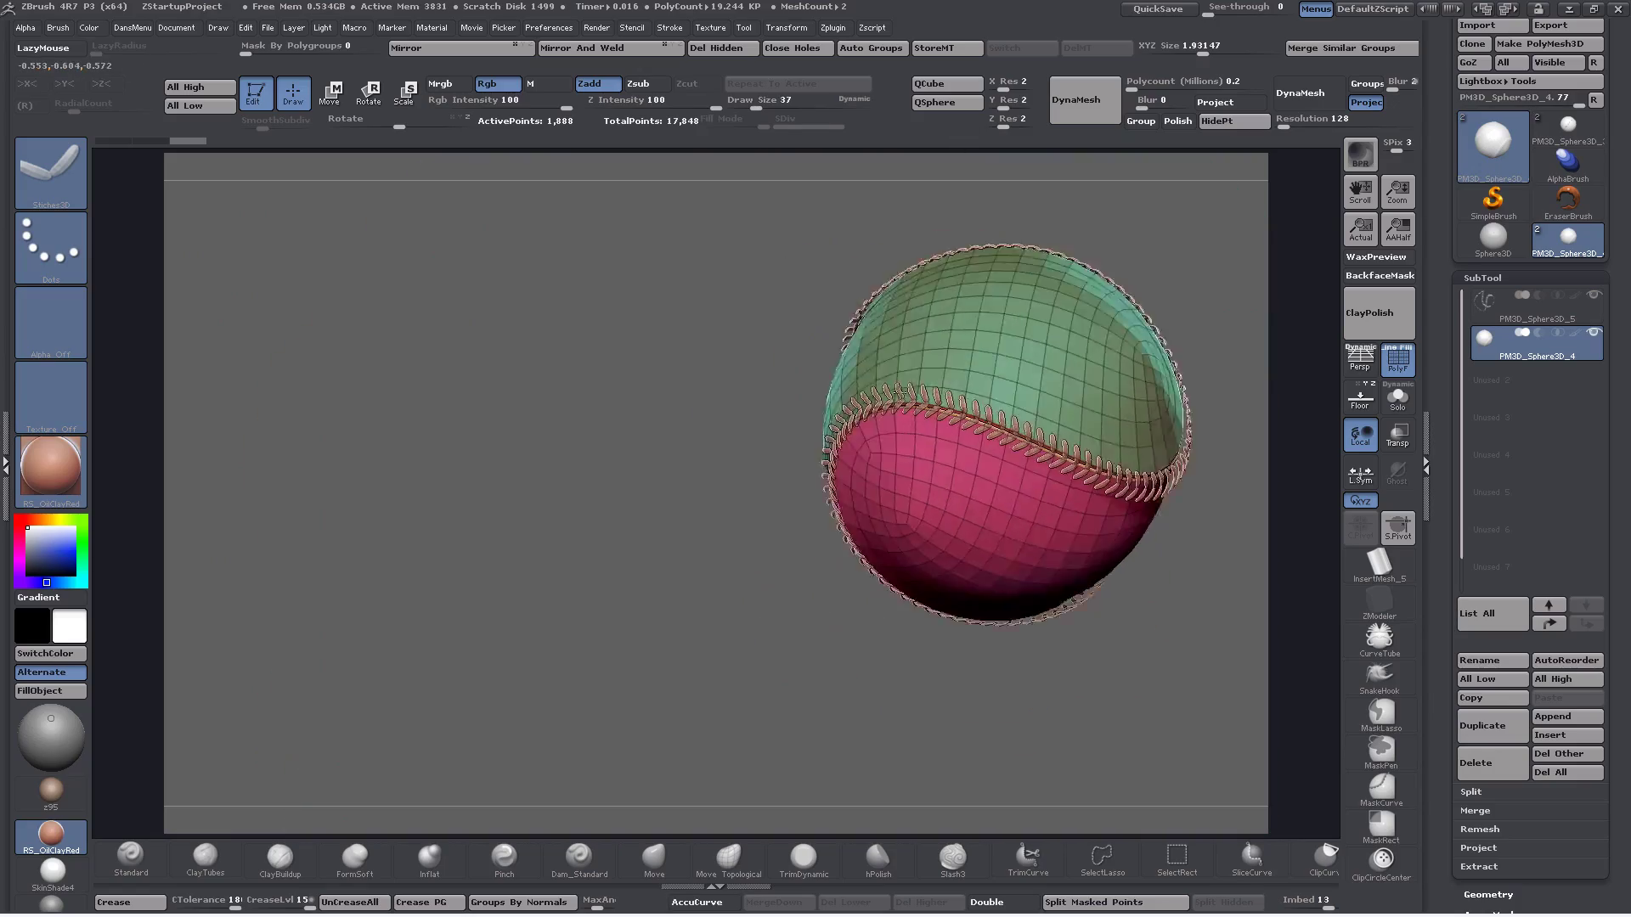
pyautogui.keyDown('alt'); pyautogui.moveTo(955, 441); pyautogui.dragTo(966, 588, button='right'); pyautogui.keyUp('alt')
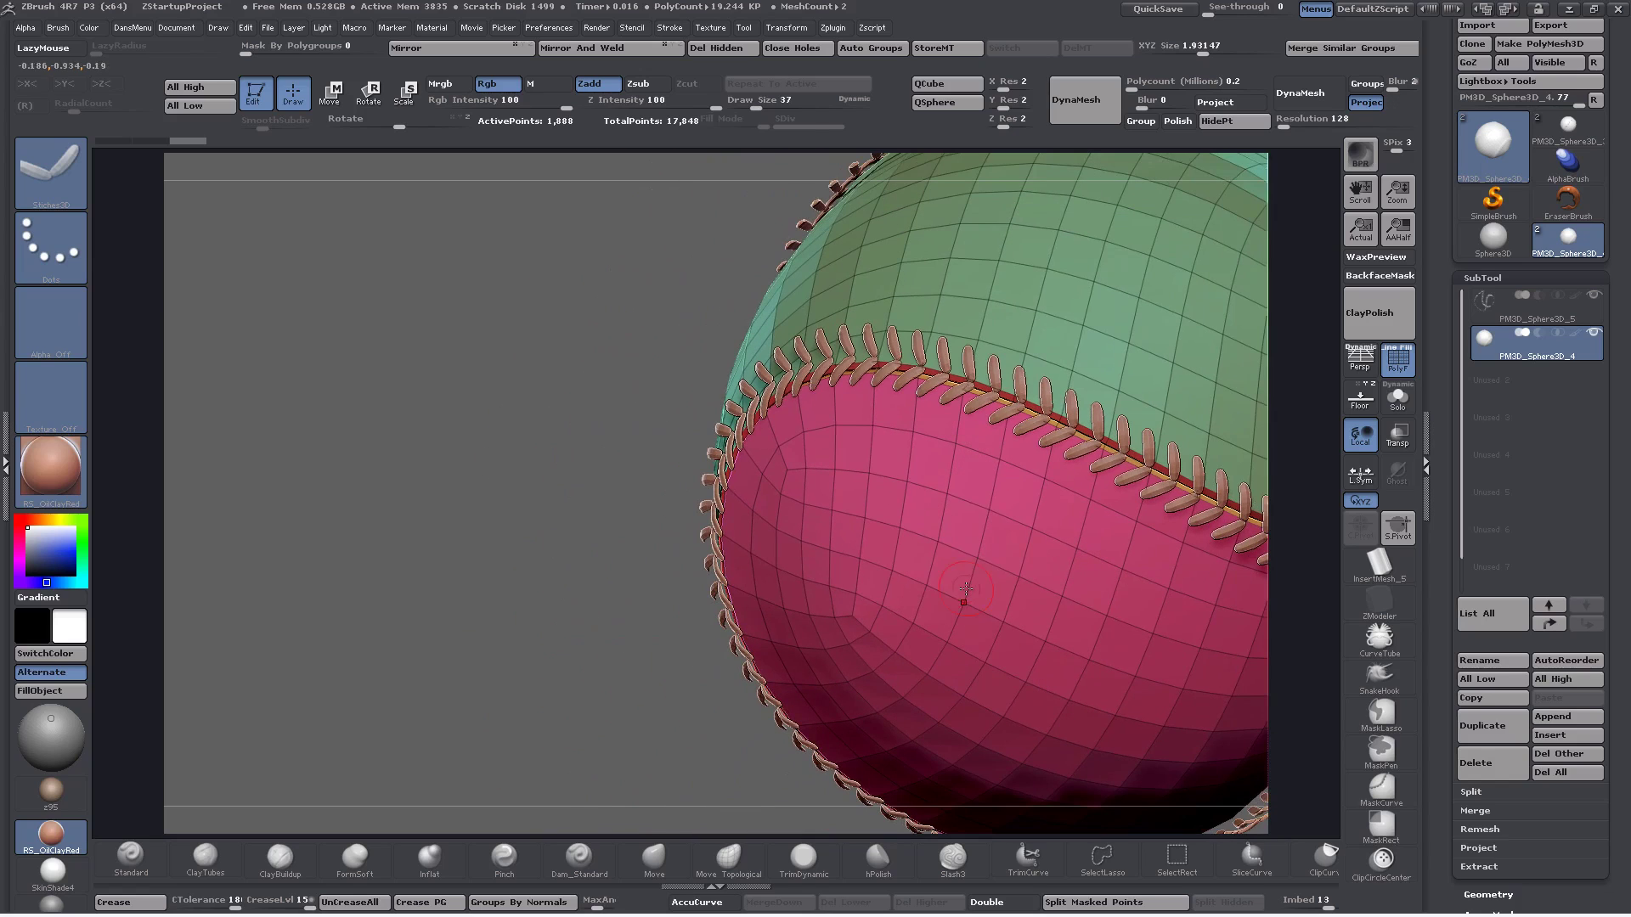
# Choose the Move brush and set its draw size to 451
pyautogui.moveTo(1093, 510); pyautogui.dragTo(947, 530, button='right')
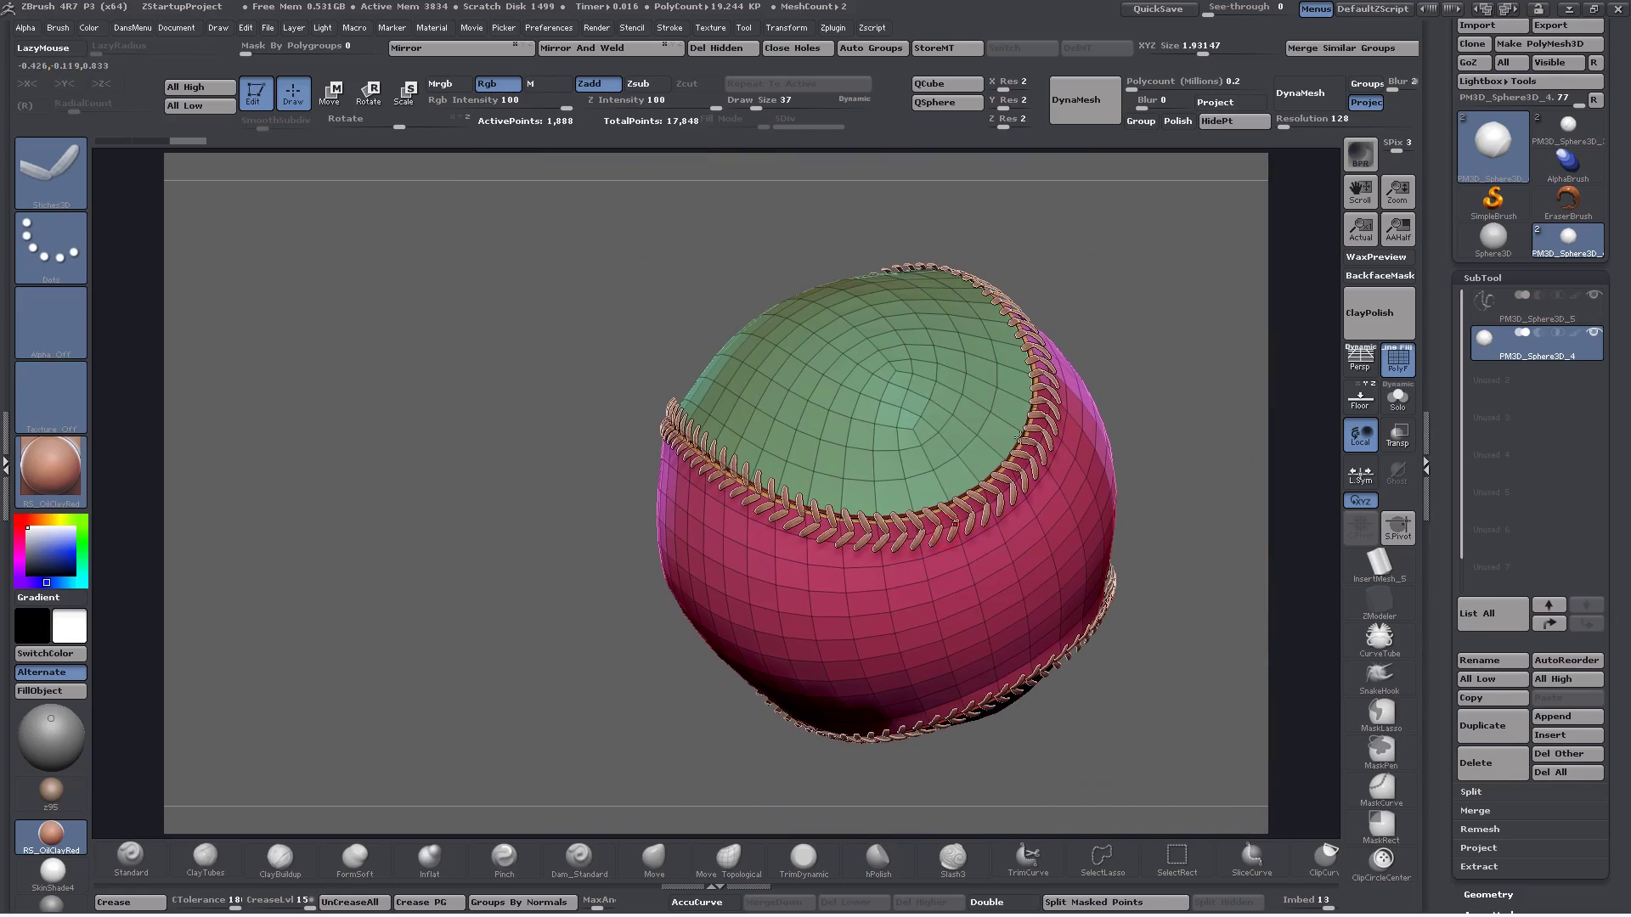
pyautogui.moveTo(1079, 492); pyautogui.dragTo(995, 552, button='right')
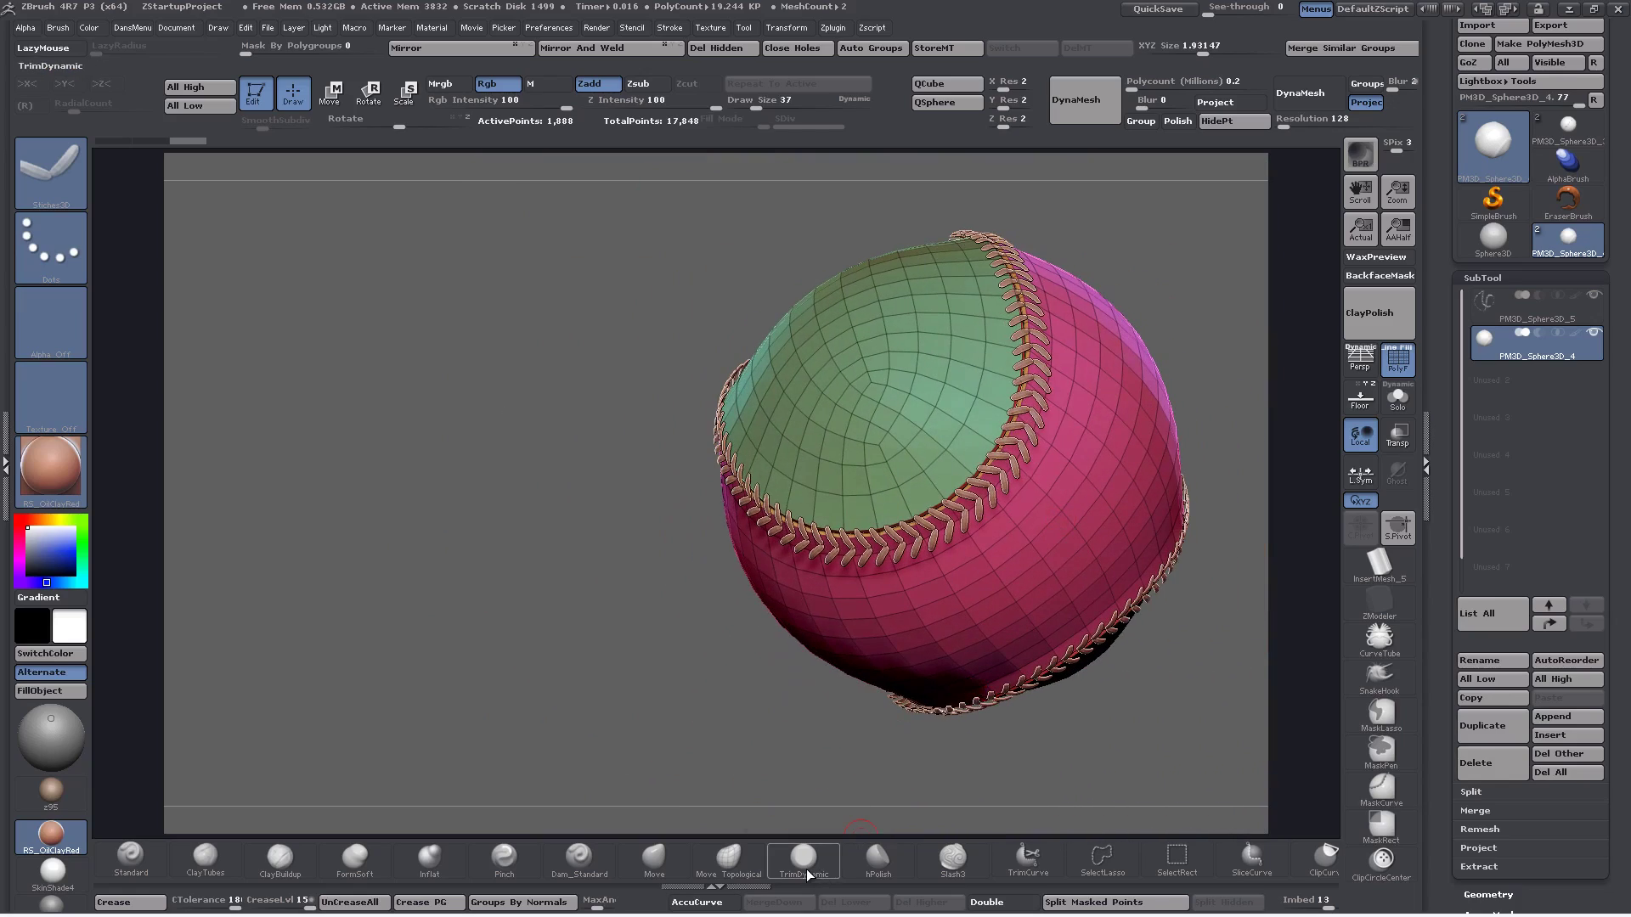
pyautogui.click(645, 860)
pyautogui.press('b')
pyautogui.click(631, 864)
pyautogui.press('space')
pyautogui.moveTo(685, 631); pyautogui.dragTo(746, 625)
pyautogui.moveTo(518, 609)
pyautogui.mouseDown(button='right')
pyautogui.moveTo(582, 618)
pyautogui.moveTo(568, 616)
pyautogui.mouseUp(button='right')
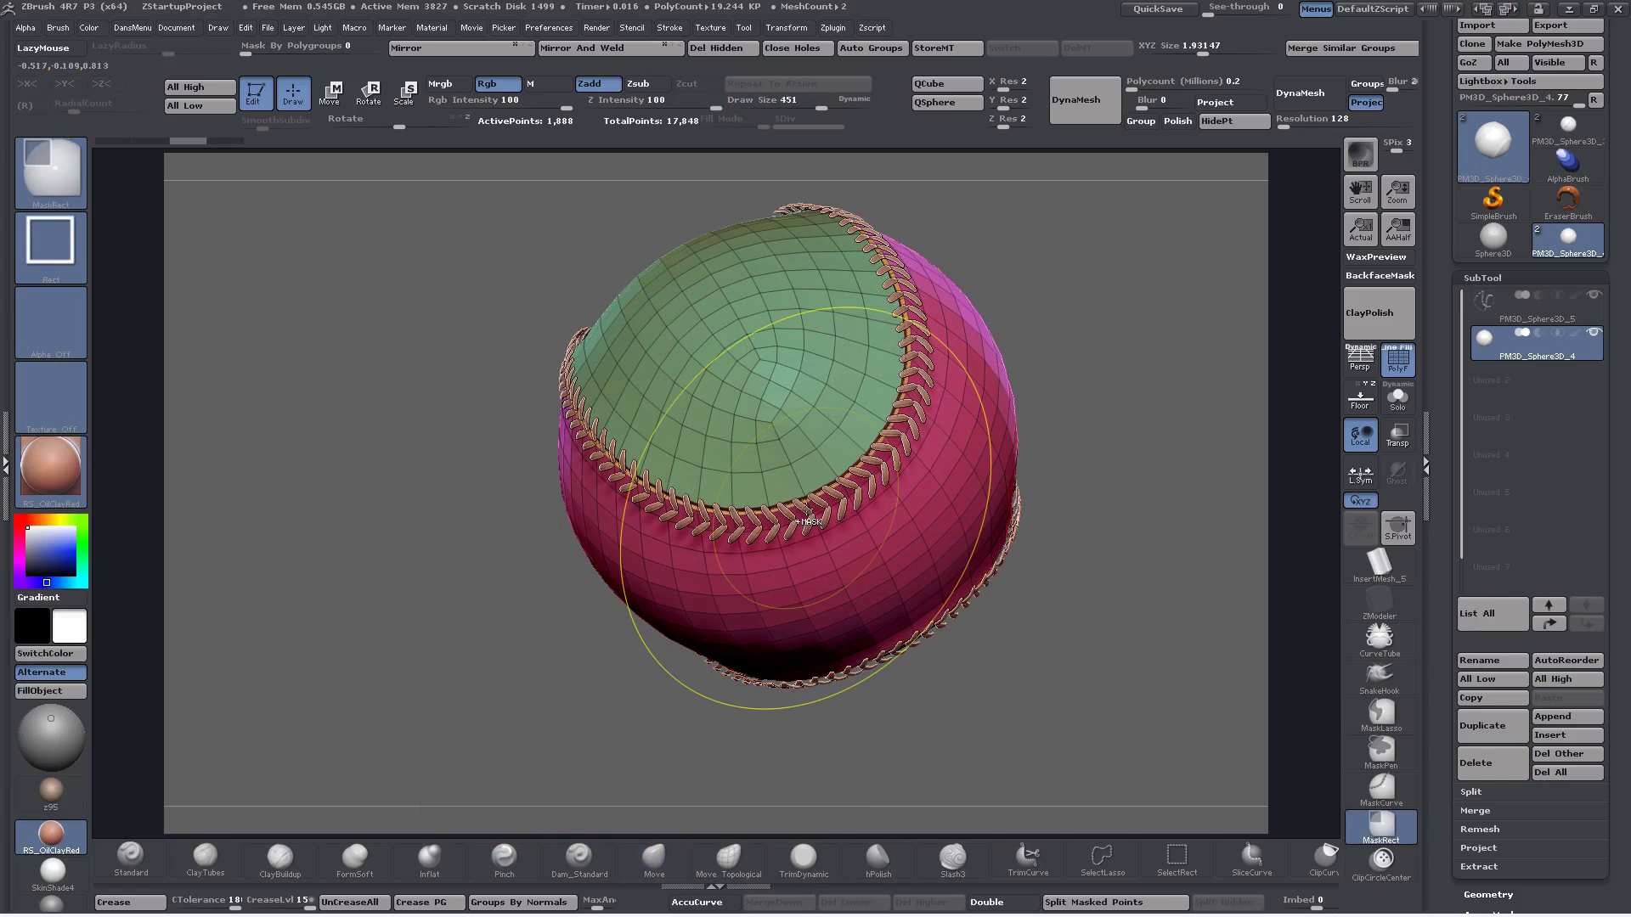
# Select the stitches subtool and turn off the polyframe display
pyautogui.keyDown('alt'); pyautogui.click(823, 524); pyautogui.keyUp('alt')
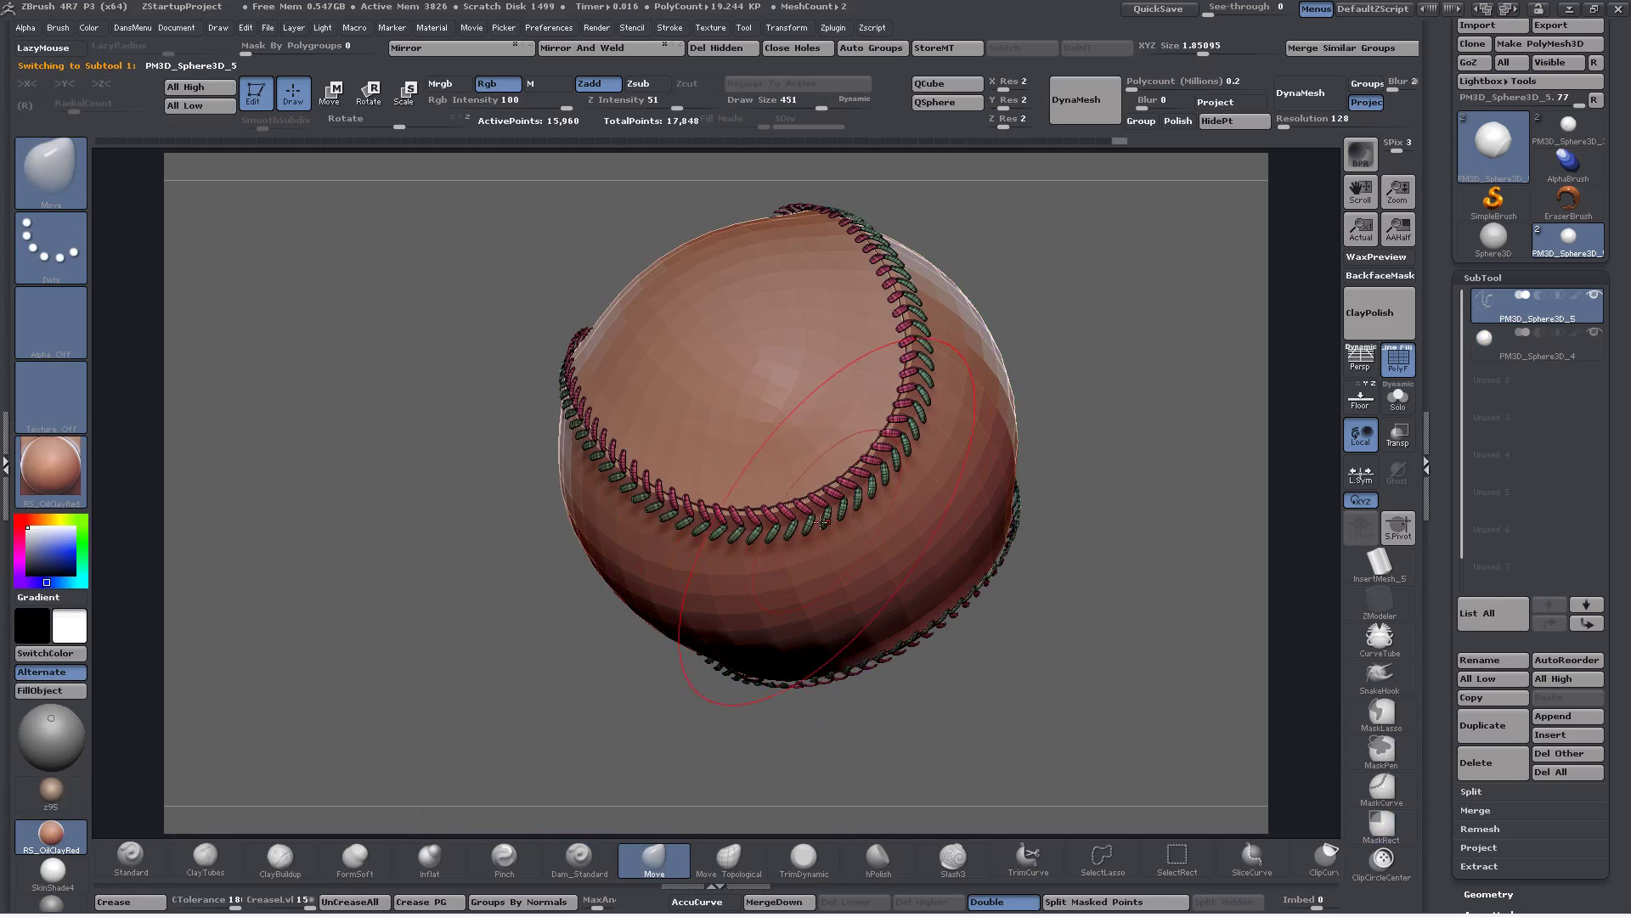
pyautogui.click(1397, 361)
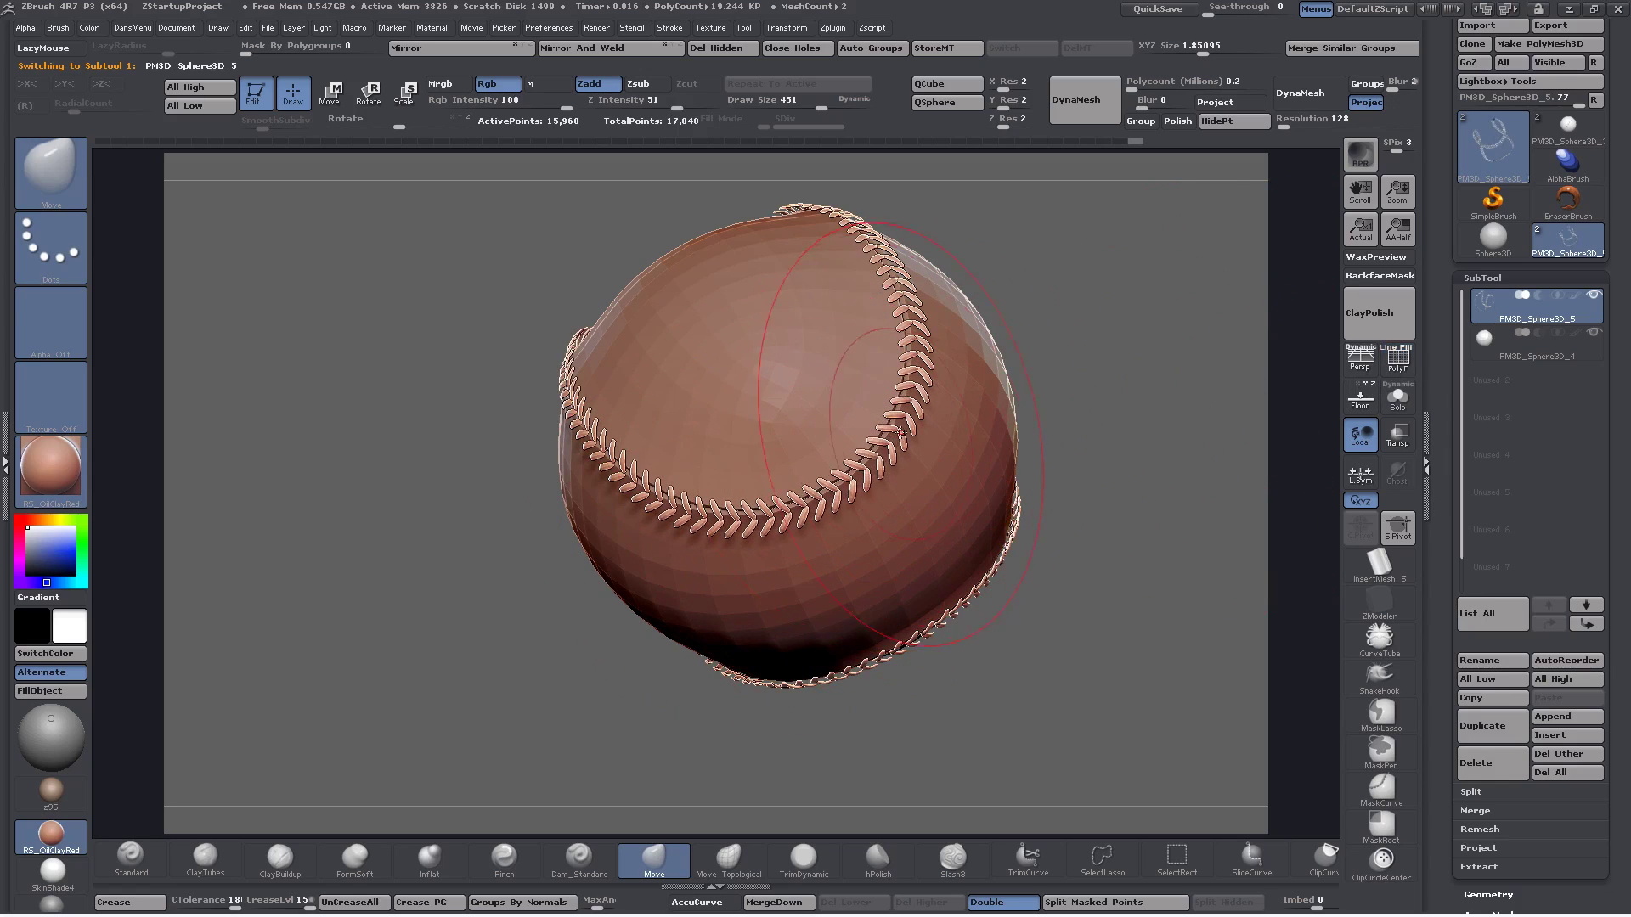
pyautogui.keyDown('alt'); pyautogui.moveTo(896, 323); pyautogui.dragTo(844, 456, button='right'); pyautogui.keyUp('alt')
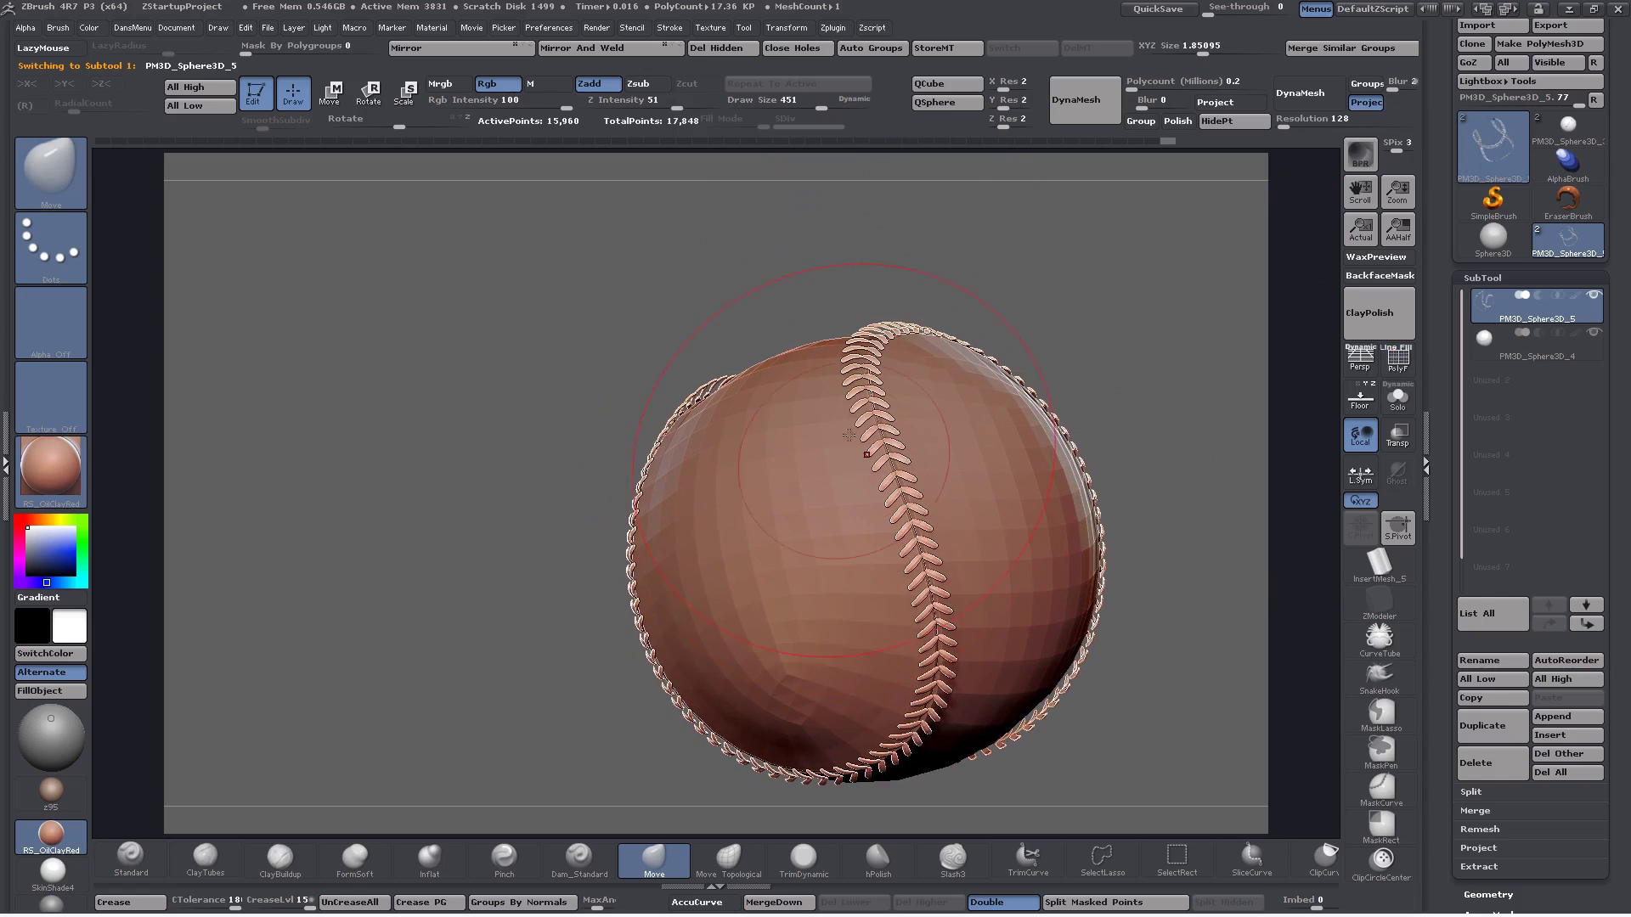
pyautogui.moveTo(932, 391)
pyautogui.keyDown('alt'); pyautogui.mouseDown(button='right')
pyautogui.moveTo(906, 521)
pyautogui.moveTo(926, 476)
pyautogui.moveTo(866, 475)
pyautogui.moveTo(863, 520)
pyautogui.moveTo(873, 450)
pyautogui.mouseUp(button='right'); pyautogui.keyUp('alt')
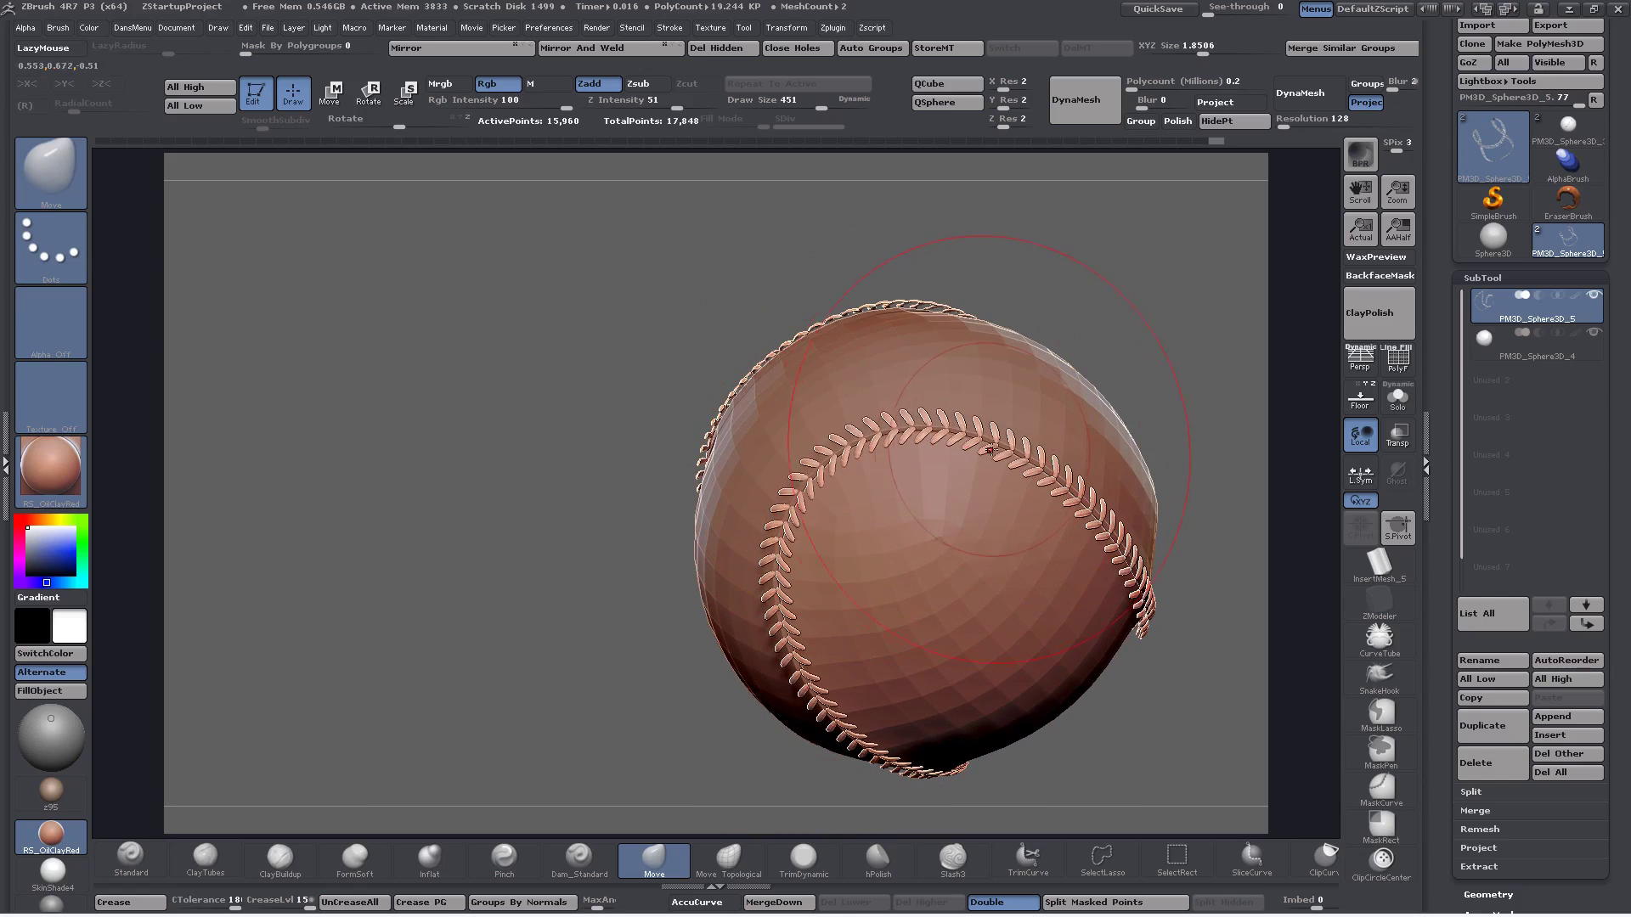
# Pull the raised stitch sections in toward the sphere's surface all around the seam with the Move brush
pyautogui.moveTo(996, 443)
pyautogui.mouseDown()
pyautogui.moveTo(958, 481)
pyautogui.moveTo(932, 556)
pyautogui.mouseUp()
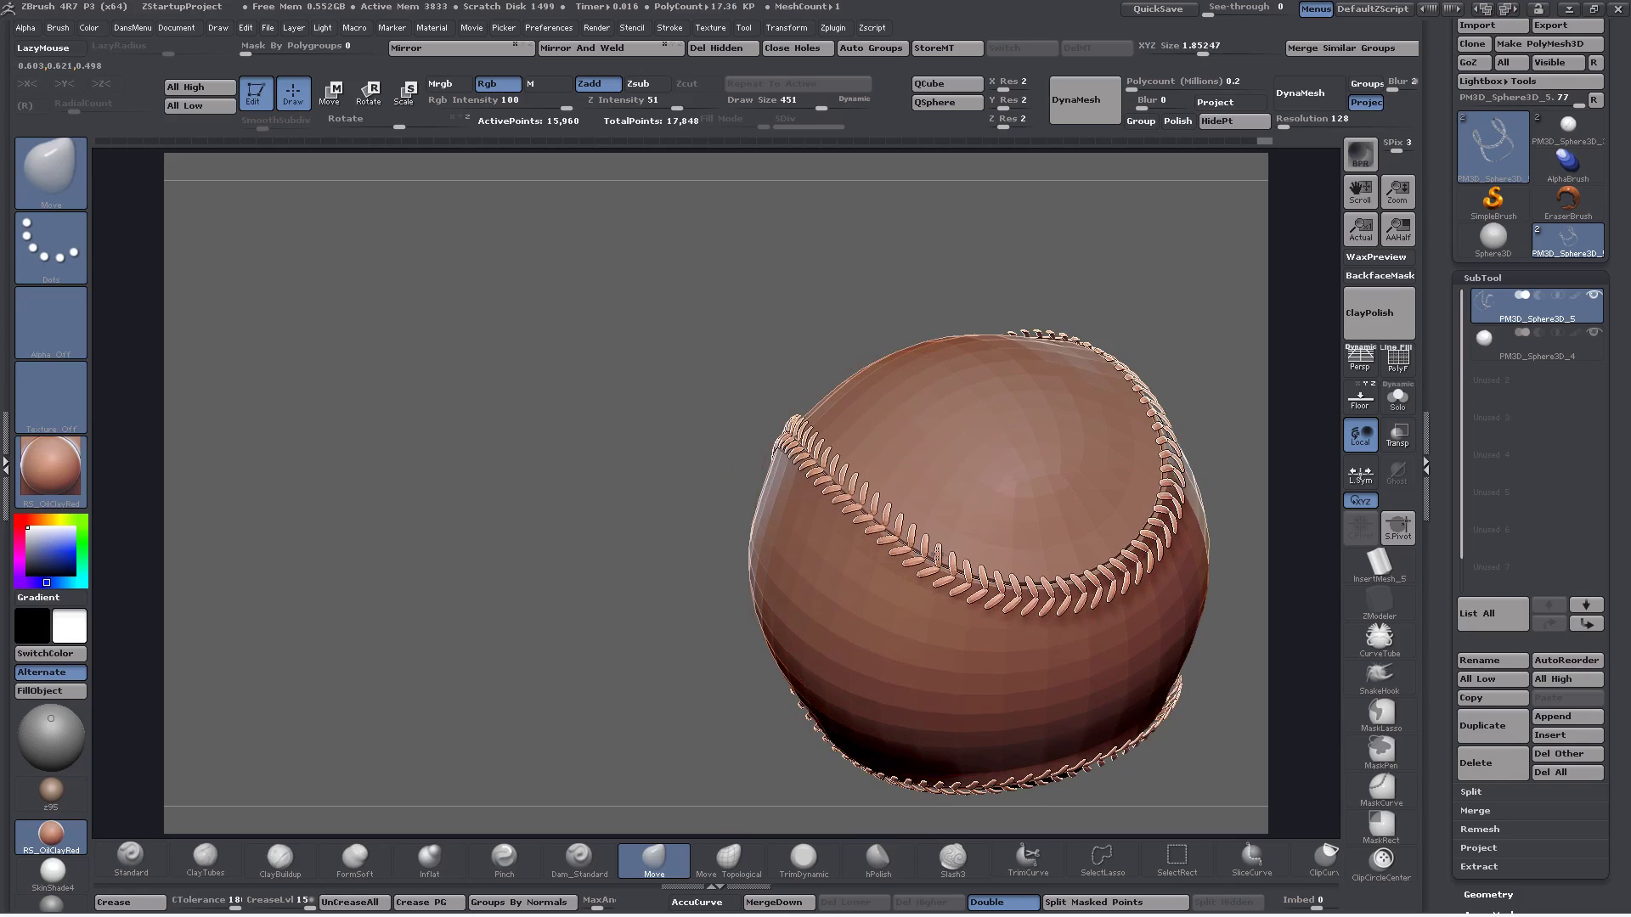
pyautogui.moveTo(1093, 577); pyautogui.dragTo(1088, 562)
pyautogui.moveTo(1088, 562)
pyautogui.keyDown('alt'); pyautogui.mouseDown(button='right')
pyautogui.moveTo(939, 582)
pyautogui.moveTo(1019, 586)
pyautogui.mouseUp(button='right'); pyautogui.keyUp('alt')
pyautogui.moveTo(988, 542); pyautogui.dragTo(993, 513)
pyautogui.moveTo(1050, 393); pyautogui.dragTo(940, 464, button='right')
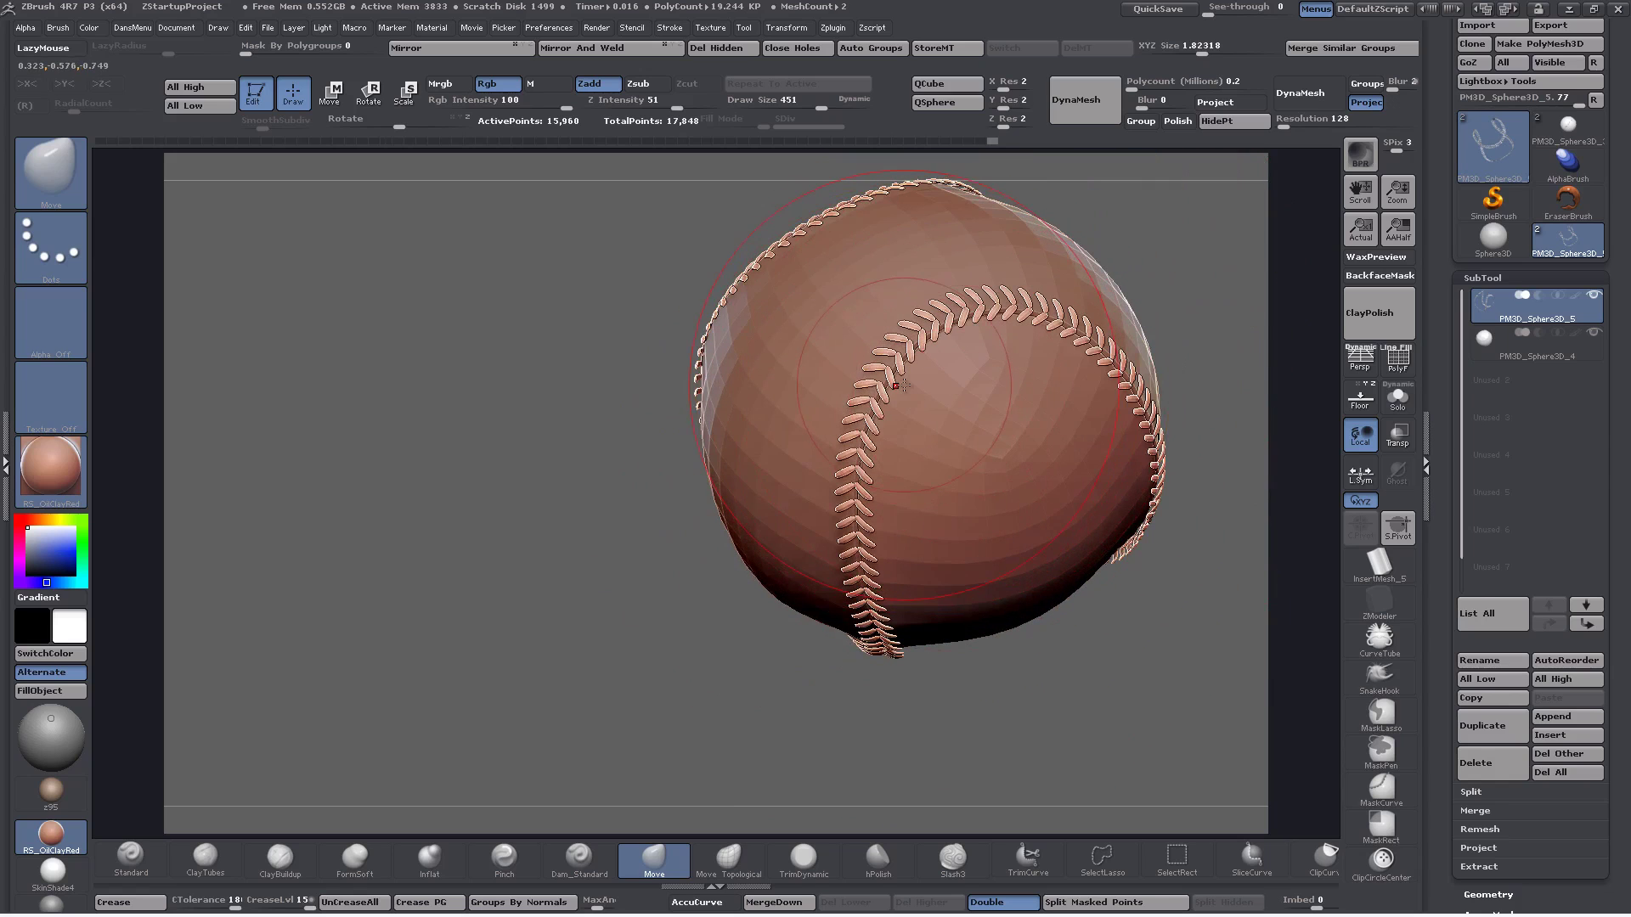
pyautogui.moveTo(987, 311); pyautogui.dragTo(1009, 326)
pyautogui.moveTo(1096, 365); pyautogui.dragTo(959, 382, button='right')
pyautogui.moveTo(1124, 316); pyautogui.dragTo(1122, 349)
# Select the sphere and examine up close how the stitches sit along the curved panel seam
pyautogui.keyDown('alt'); pyautogui.moveTo(1106, 434); pyautogui.dragTo(821, 414, button='right'); pyautogui.keyUp('alt')
pyautogui.moveTo(821, 414); pyautogui.dragTo(926, 421, button='right')
pyautogui.keyDown('alt'); pyautogui.click(740, 421); pyautogui.keyUp('alt')
pyautogui.moveTo(1092, 471); pyautogui.dragTo(1114, 463, button='right')
pyautogui.moveTo(1114, 463); pyautogui.dragTo(976, 380)
pyautogui.keyDown('ctrl'); pyautogui.moveTo(976, 379); pyautogui.dragTo(1051, 504, button='right'); pyautogui.keyUp('ctrl')
pyautogui.moveTo(1051, 504); pyautogui.dragTo(1189, 433)
pyautogui.moveTo(1225, 413)
pyautogui.keyDown('ctrl'); pyautogui.mouseDown(button='right')
pyautogui.moveTo(1183, 349)
pyautogui.moveTo(1226, 425)
pyautogui.mouseUp(button='right'); pyautogui.keyUp('ctrl')
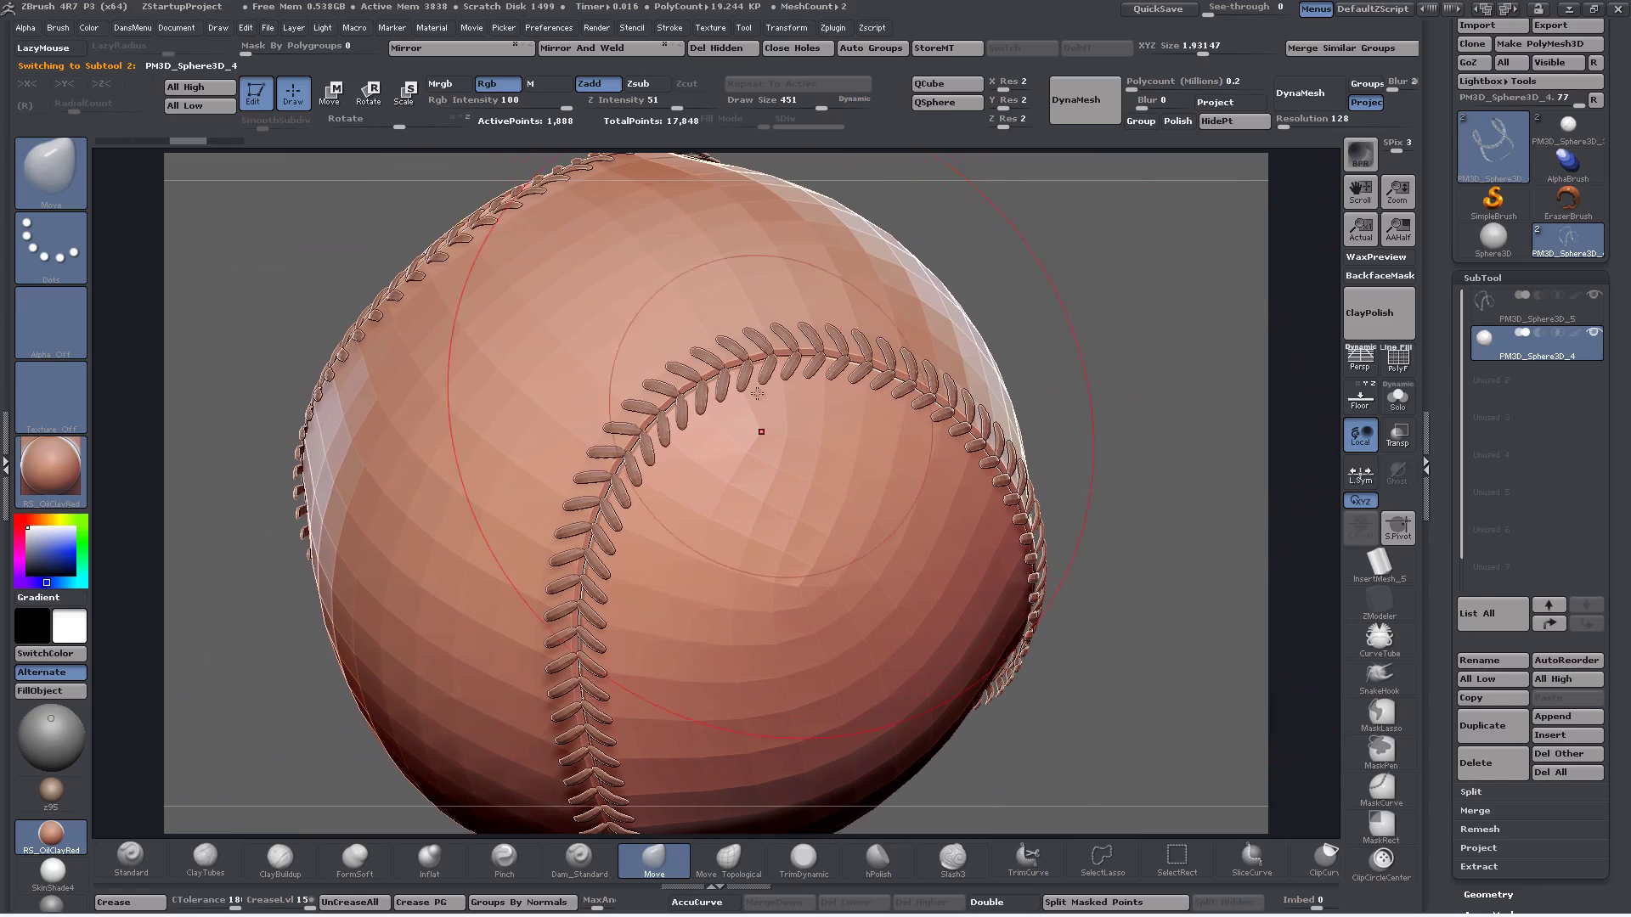
# Try nudging the stitches on the seam with the Move brush, undo it, and reselect the sphere
pyautogui.keyDown('alt'); pyautogui.click(735, 350); pyautogui.keyUp('alt')
pyautogui.moveTo(732, 350); pyautogui.dragTo(732, 345)
pyautogui.hotkey('ctrl', 'z')
pyautogui.moveTo(977, 331); pyautogui.dragTo(1083, 320, button='right')
pyautogui.keyDown('alt'); pyautogui.click(592, 317); pyautogui.keyUp('alt')
pyautogui.moveTo(925, 355); pyautogui.dragTo(1052, 365)
pyautogui.moveTo(848, 359)
pyautogui.mouseDown()
pyautogui.moveTo(935, 475)
pyautogui.moveTo(883, 322)
pyautogui.moveTo(879, 365)
pyautogui.mouseUp()
# Scale the sphere down slightly with the Transpose line and turn on its dynamic subdivision preview
pyautogui.click(395, 102)
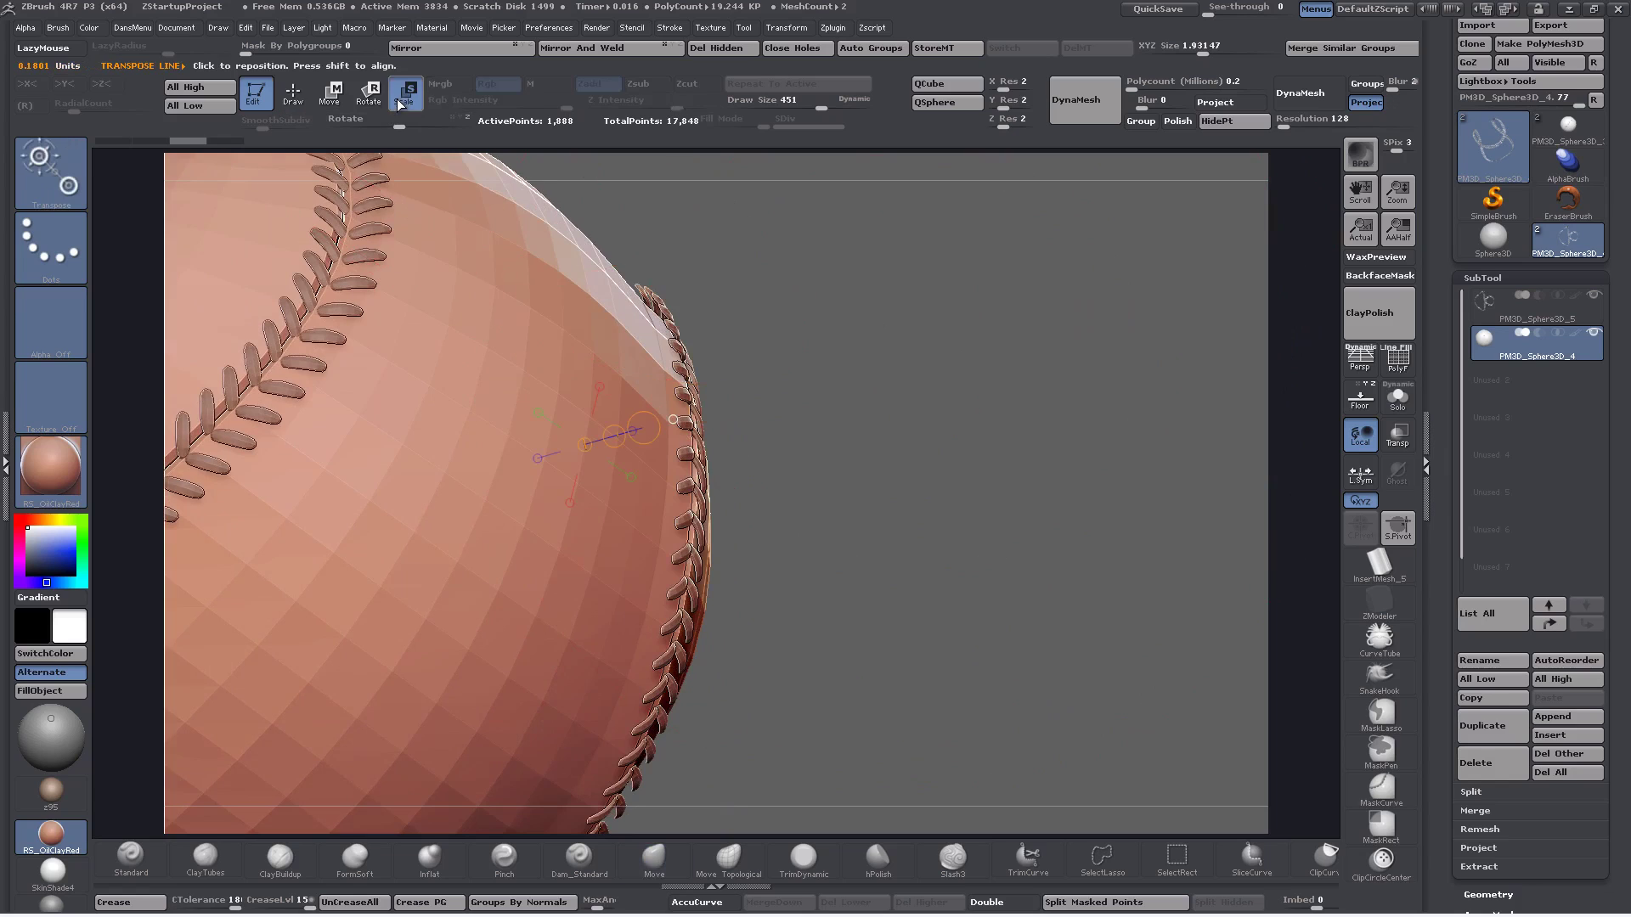
pyautogui.moveTo(249, 535); pyautogui.dragTo(143, 519)
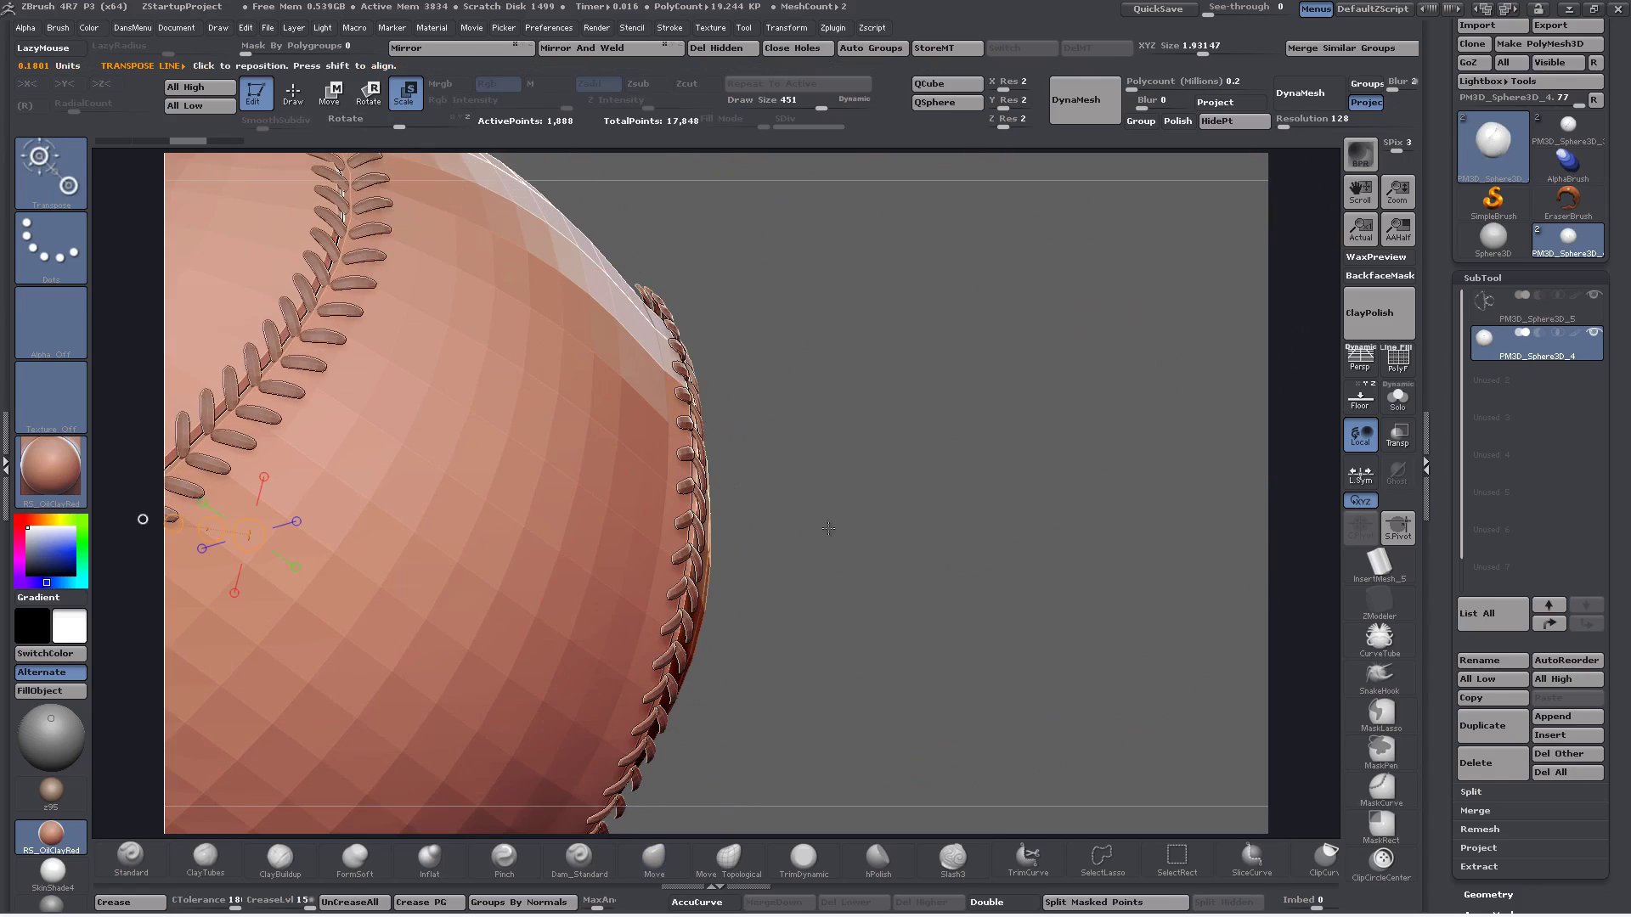
pyautogui.keyDown('alt'); pyautogui.moveTo(954, 599); pyautogui.dragTo(1201, 530); pyautogui.keyUp('alt')
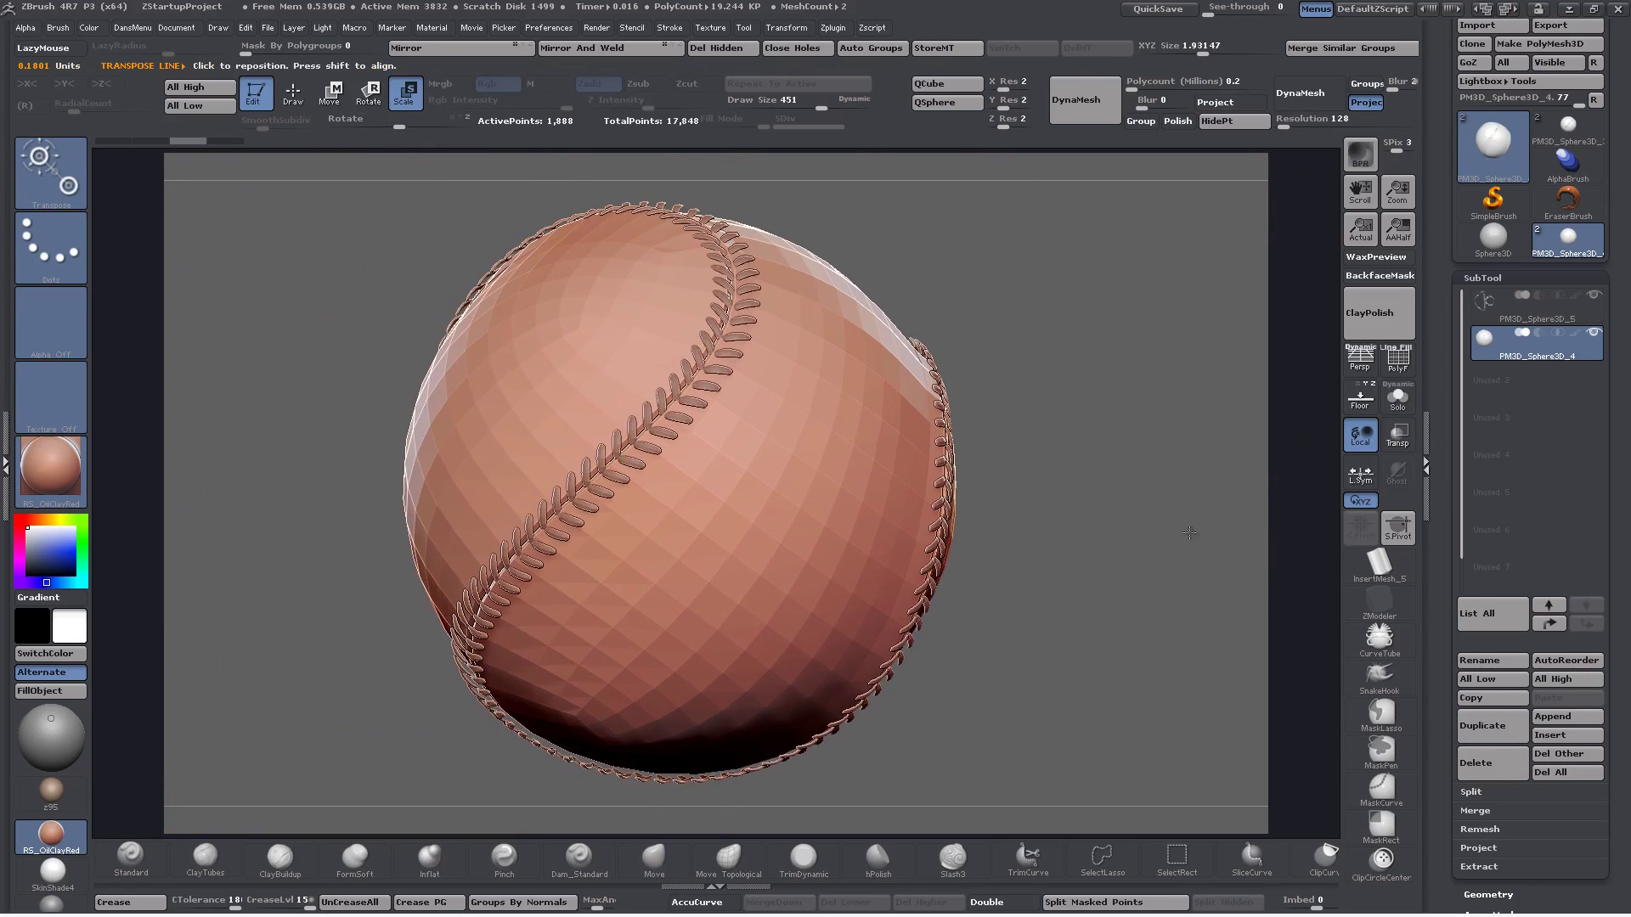
pyautogui.click(685, 438)
pyautogui.moveTo(684, 447); pyautogui.dragTo(684, 447)
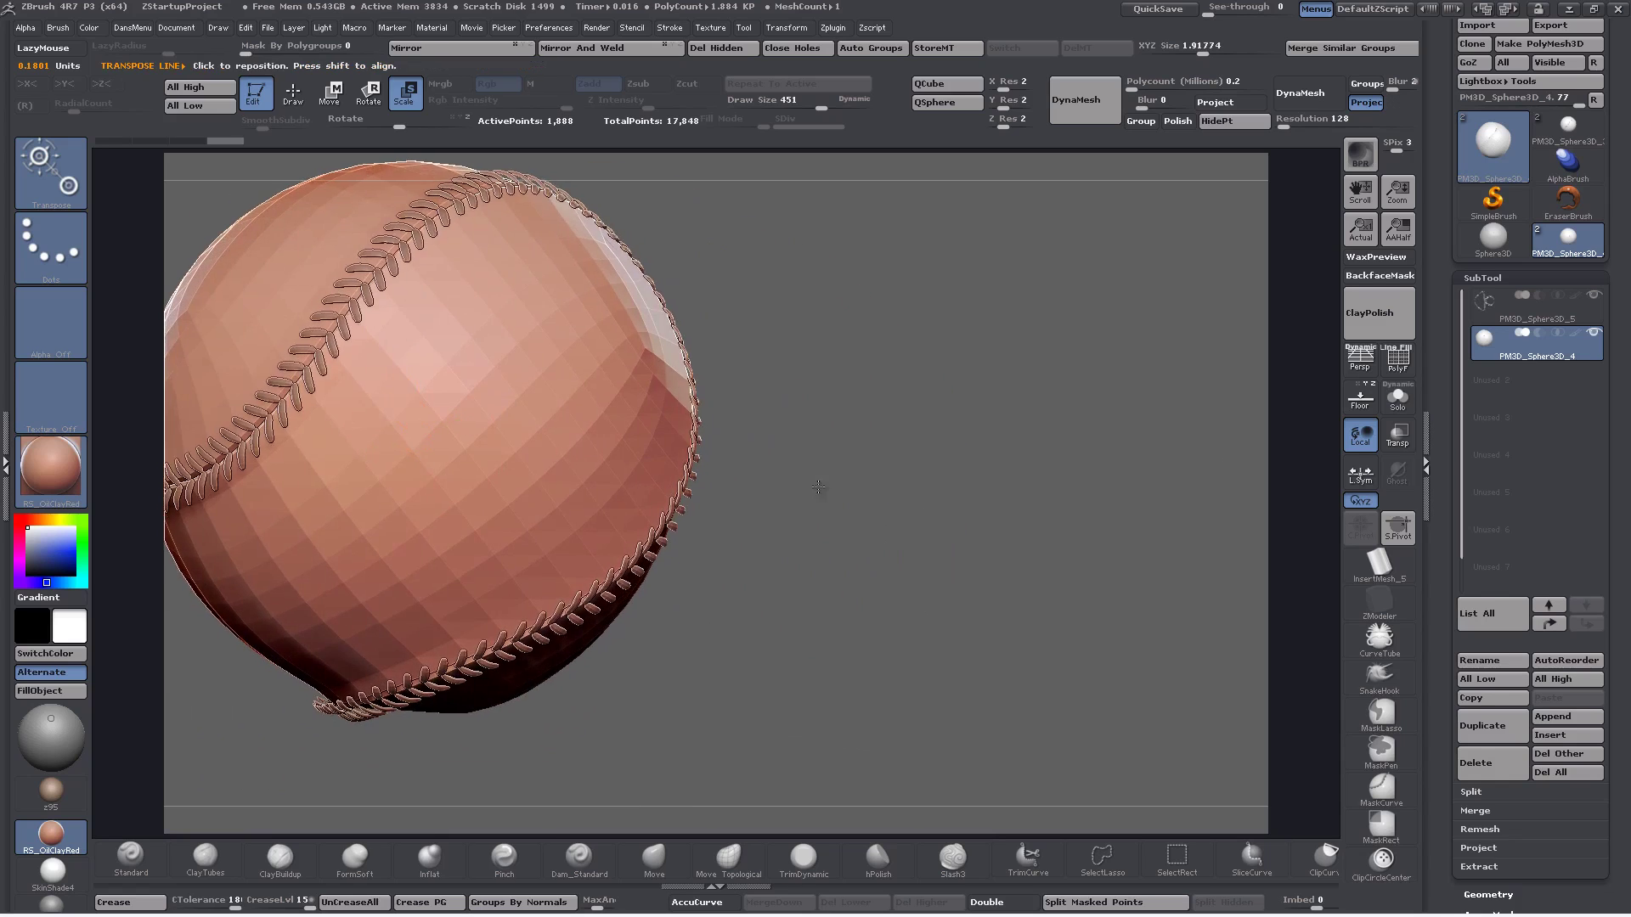
pyautogui.hotkey('ctrl', 'd')
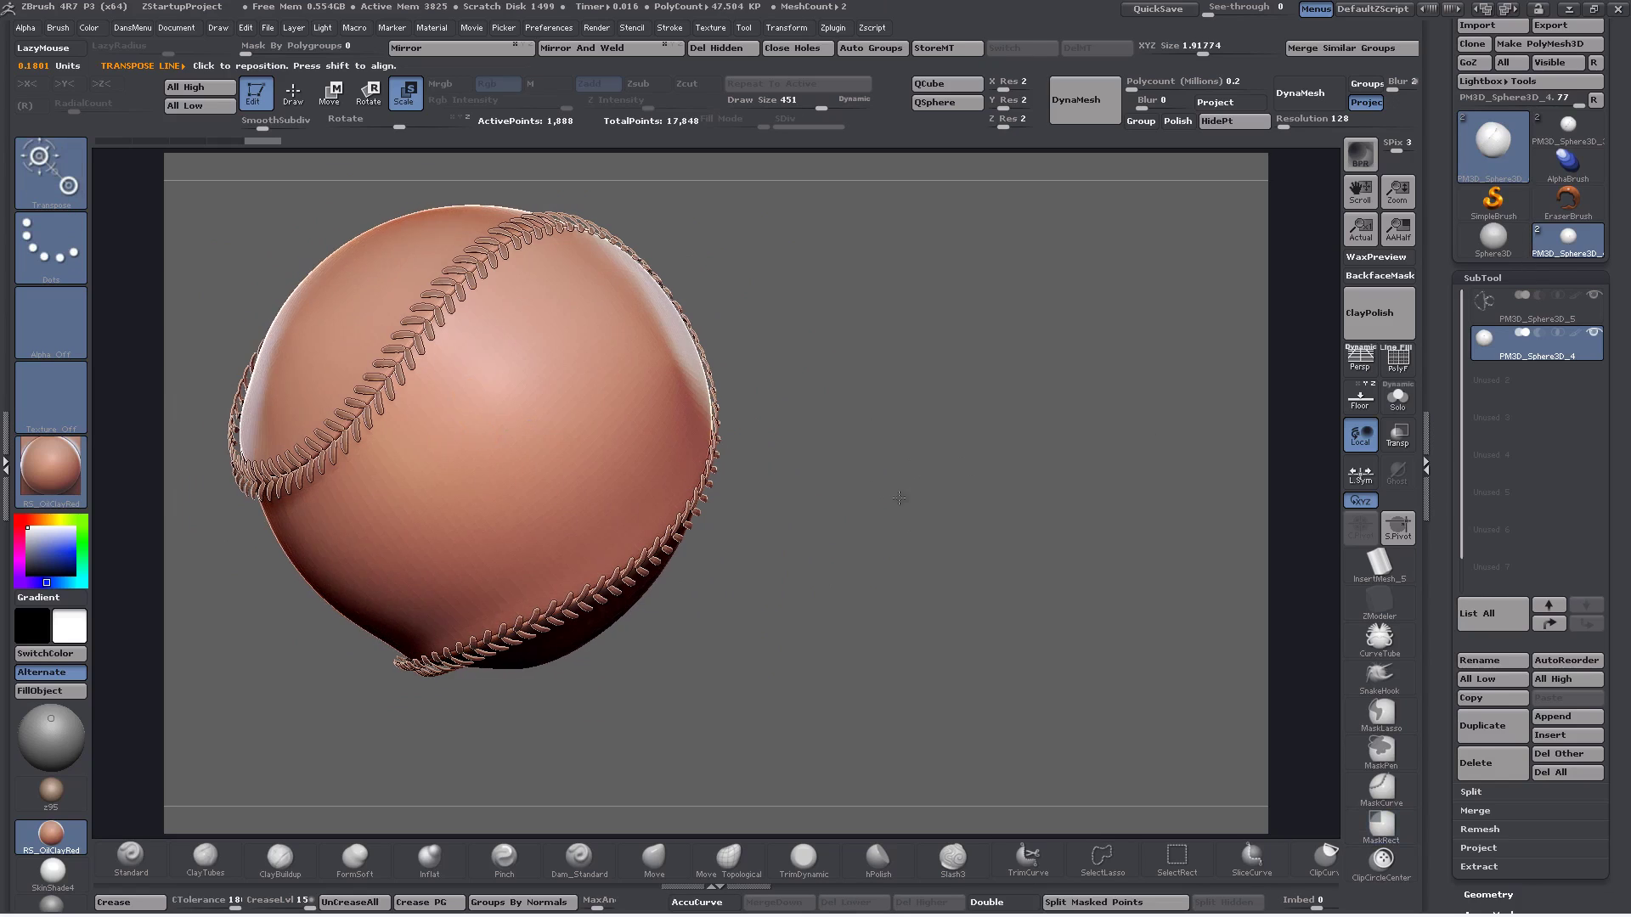
pyautogui.moveTo(898, 498); pyautogui.dragTo(867, 515)
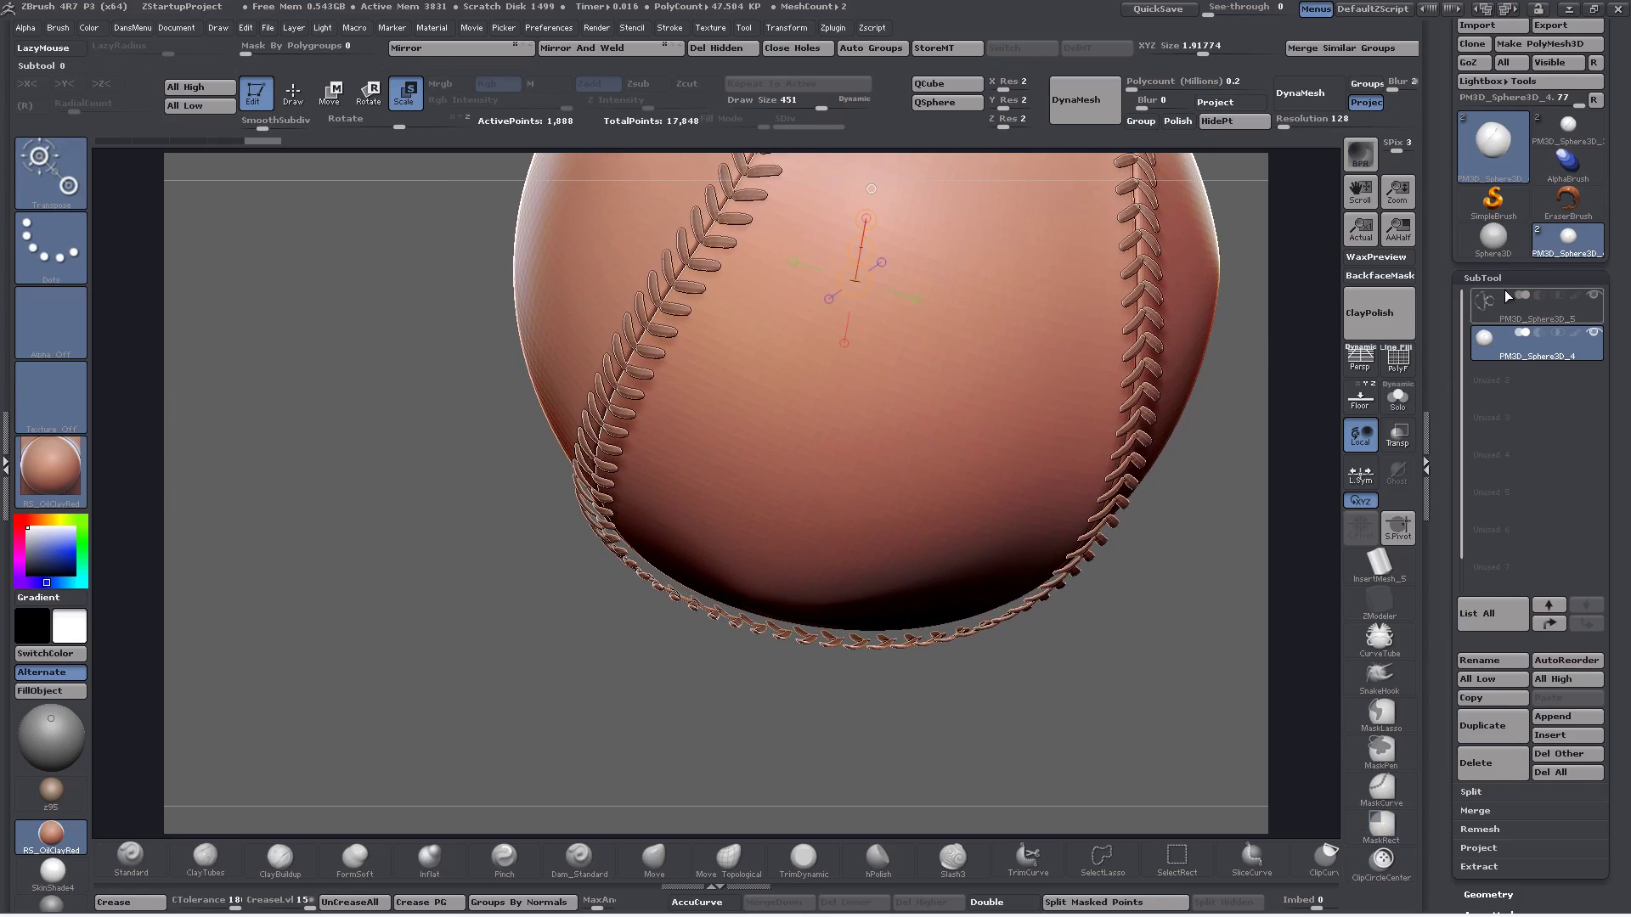
# Select the stitches and push the section standing off the sphere's lower edge against the surface with the Move brush
pyautogui.click(1478, 308)
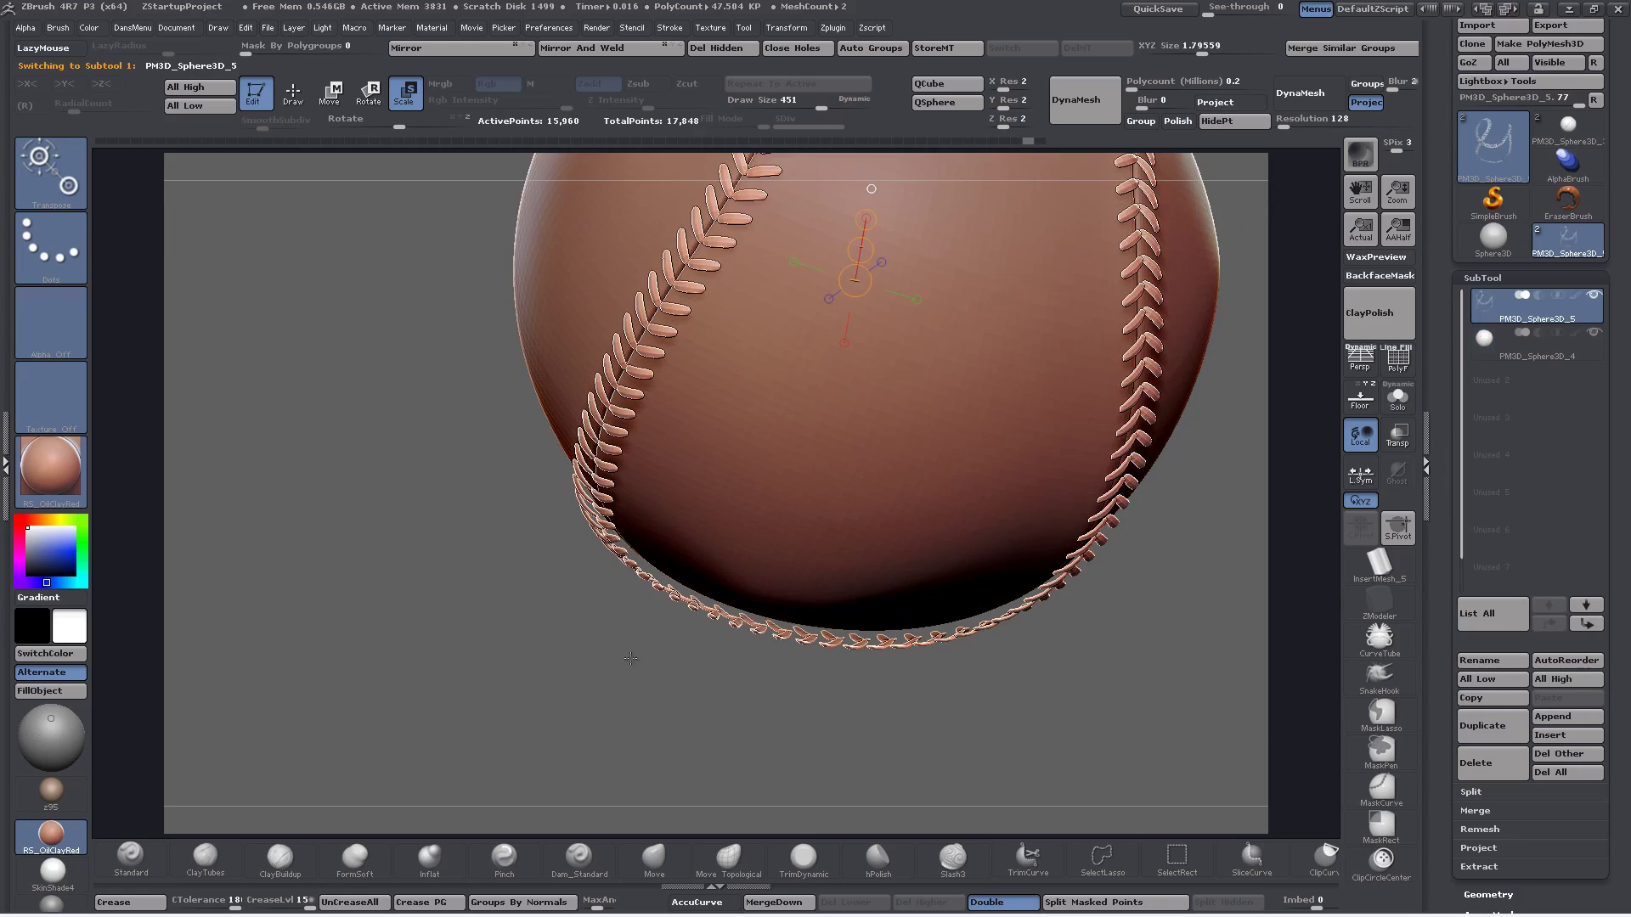
pyautogui.click(651, 862)
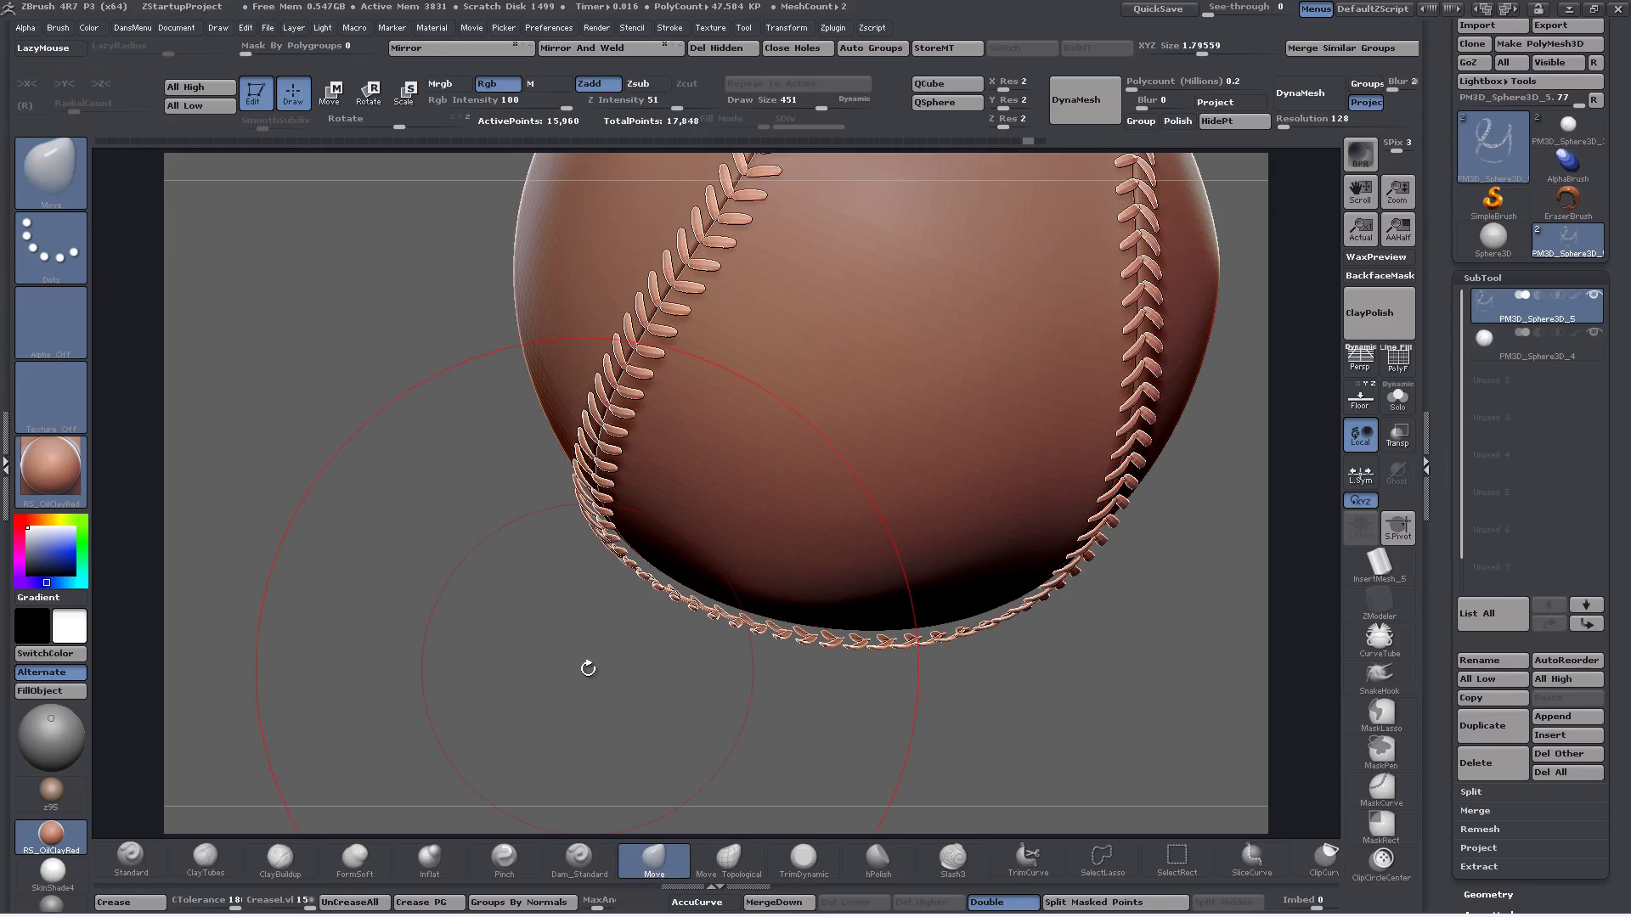
pyautogui.moveTo(705, 620); pyautogui.dragTo(715, 603)
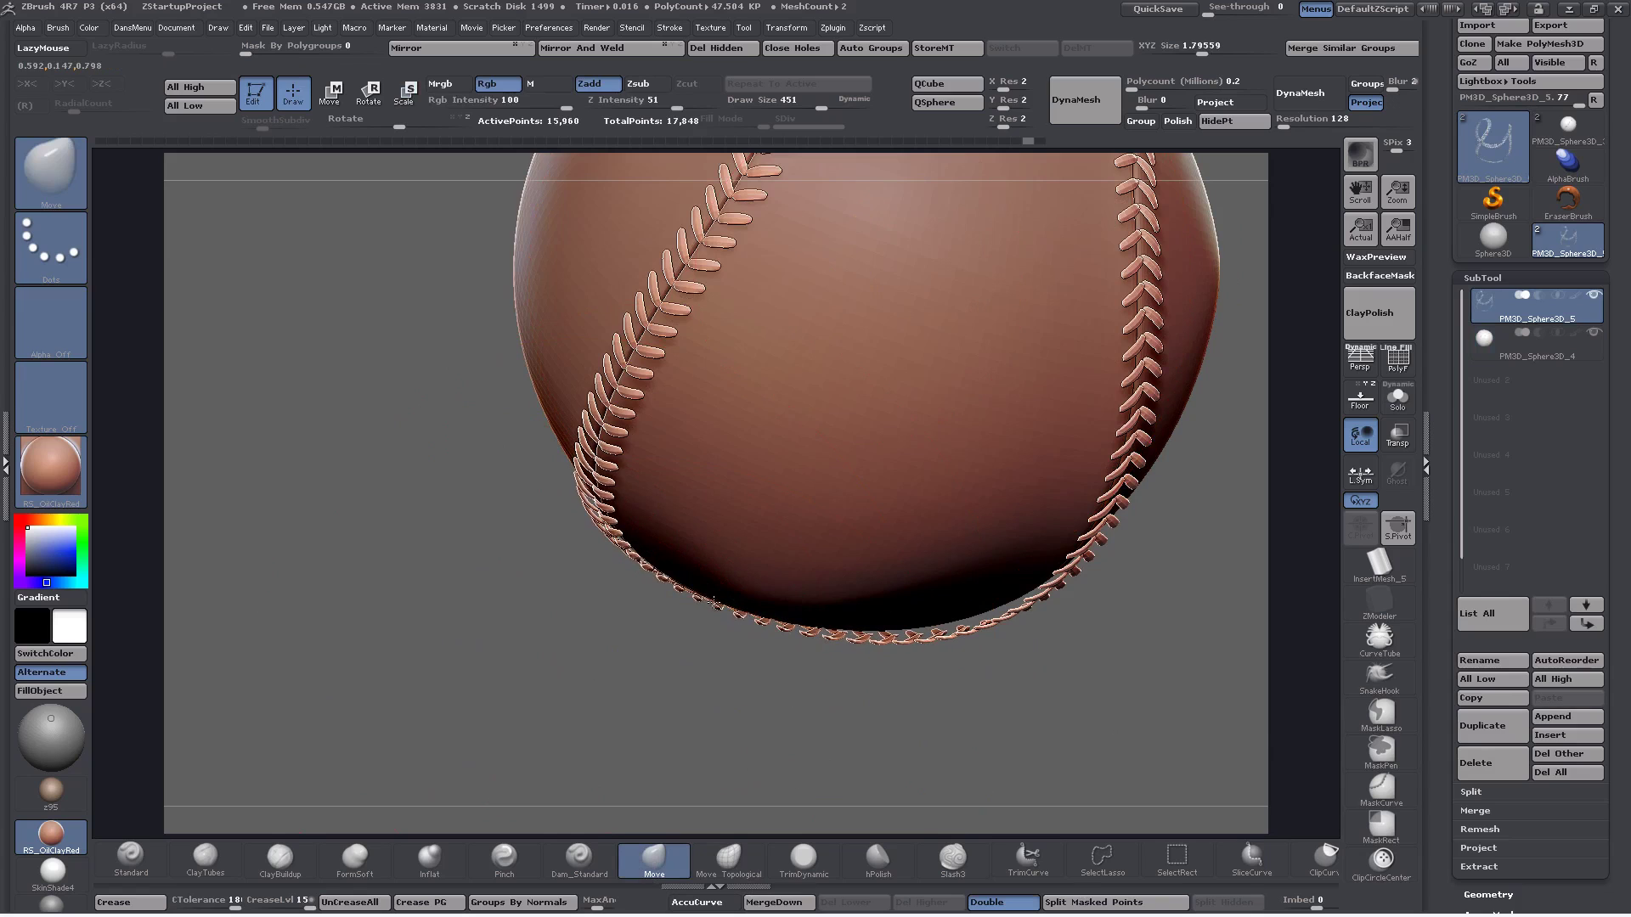
pyautogui.moveTo(1019, 605); pyautogui.dragTo(999, 579)
pyautogui.moveTo(747, 688)
pyautogui.mouseDown()
pyautogui.moveTo(919, 696)
pyautogui.moveTo(925, 580)
pyautogui.moveTo(904, 543)
pyautogui.mouseUp()
pyautogui.moveTo(1031, 492)
pyautogui.mouseDown()
pyautogui.moveTo(1033, 625)
pyautogui.moveTo(1028, 608)
pyautogui.mouseUp()
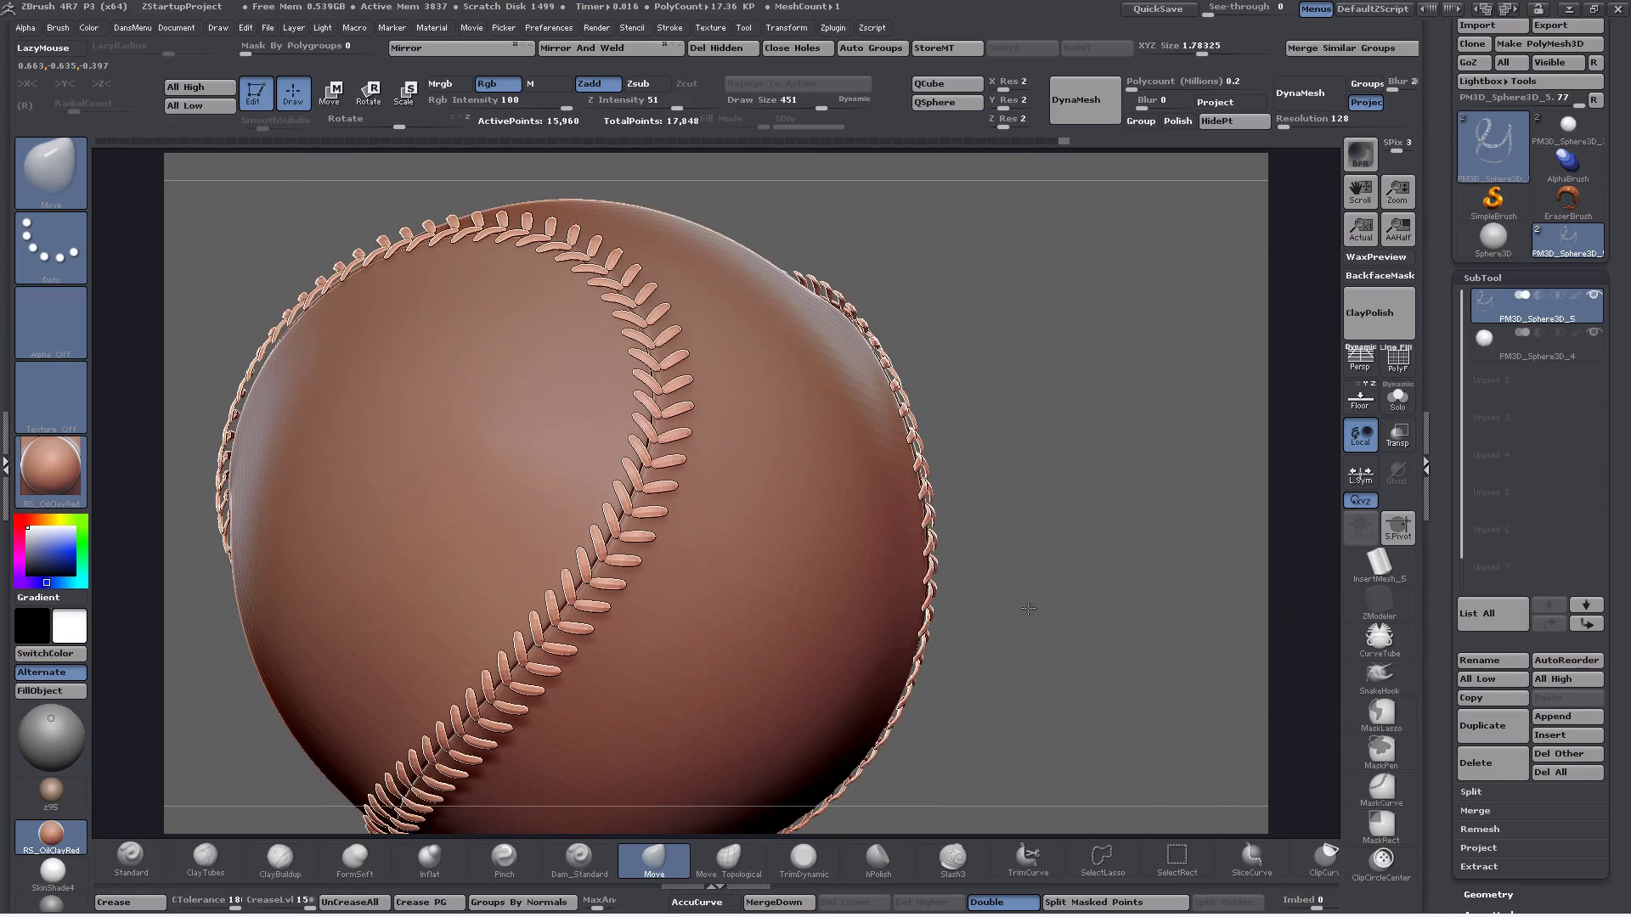
# Press the stitches that protrude along the sphere's upper silhouette onto the surface with the Move brush
pyautogui.moveTo(998, 337); pyautogui.dragTo(873, 369)
pyautogui.moveTo(1045, 378); pyautogui.dragTo(997, 386)
pyautogui.keyDown('alt'); pyautogui.moveTo(957, 299); pyautogui.dragTo(993, 434); pyautogui.keyUp('alt')
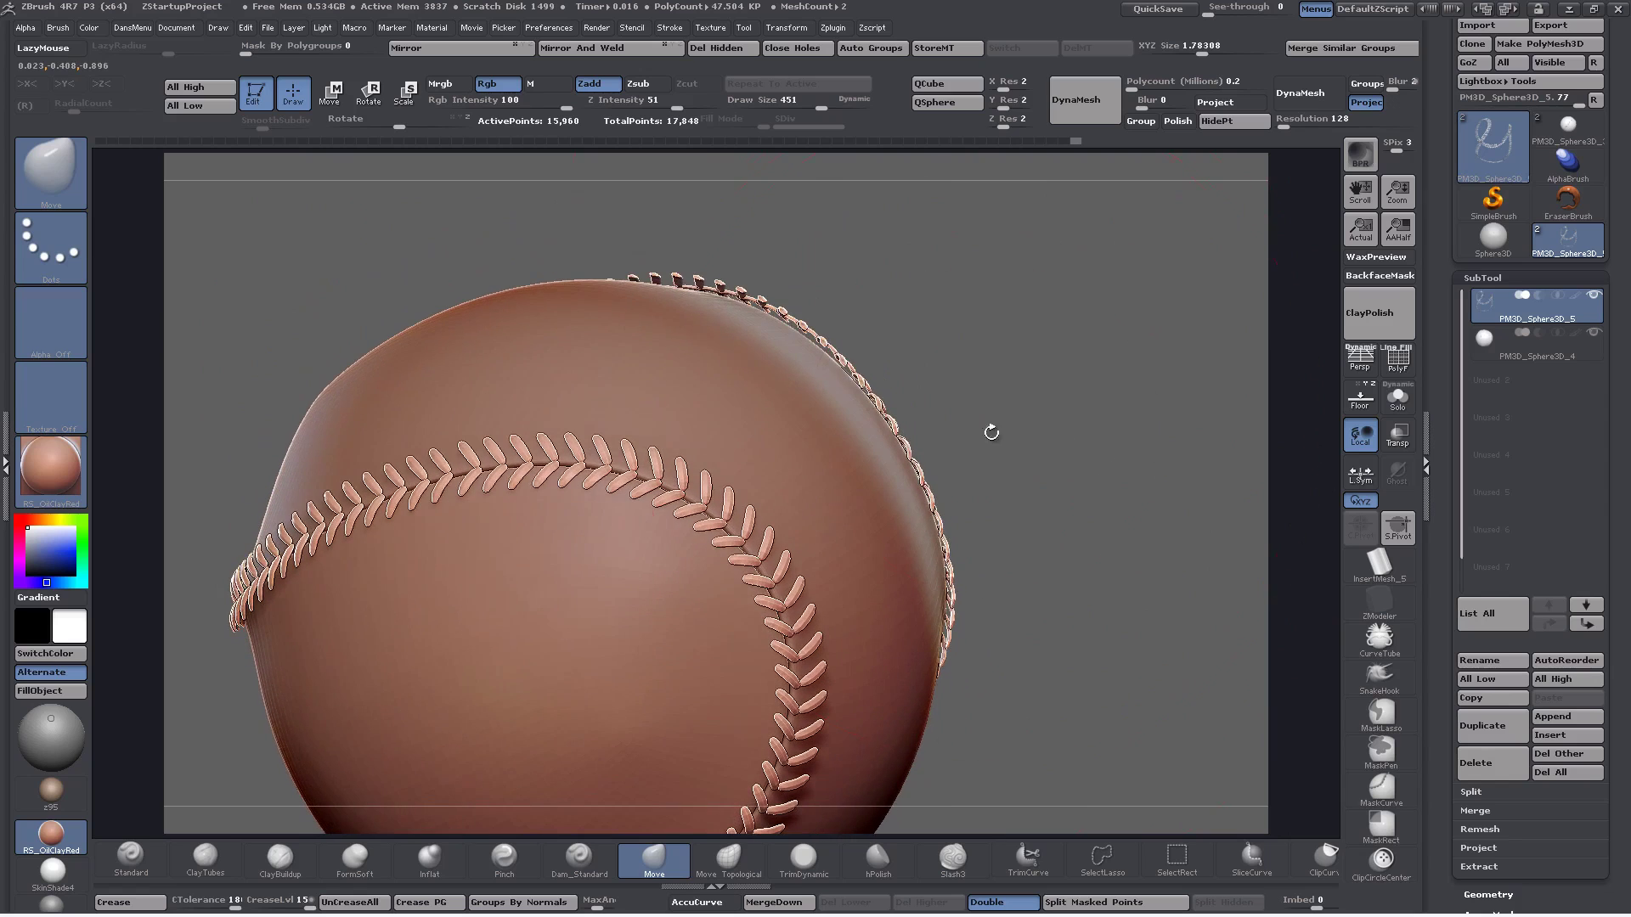
pyautogui.moveTo(724, 287); pyautogui.dragTo(715, 303)
pyautogui.moveTo(830, 247); pyautogui.dragTo(874, 312)
pyautogui.moveTo(506, 267); pyautogui.dragTo(512, 273)
pyautogui.moveTo(305, 407); pyautogui.dragTo(316, 414)
pyautogui.moveTo(238, 399)
pyautogui.mouseDown()
pyautogui.moveTo(364, 455)
pyautogui.moveTo(300, 467)
pyautogui.moveTo(501, 463)
pyautogui.moveTo(444, 437)
pyautogui.moveTo(648, 426)
pyautogui.moveTo(672, 496)
pyautogui.moveTo(633, 480)
pyautogui.moveTo(748, 456)
pyautogui.moveTo(814, 482)
pyautogui.moveTo(841, 364)
pyautogui.moveTo(560, 448)
pyautogui.moveTo(607, 586)
pyautogui.mouseUp()
# Select the sphere and inspect the fit of the stitches along the smoothed panel seam
pyautogui.click(1503, 358)
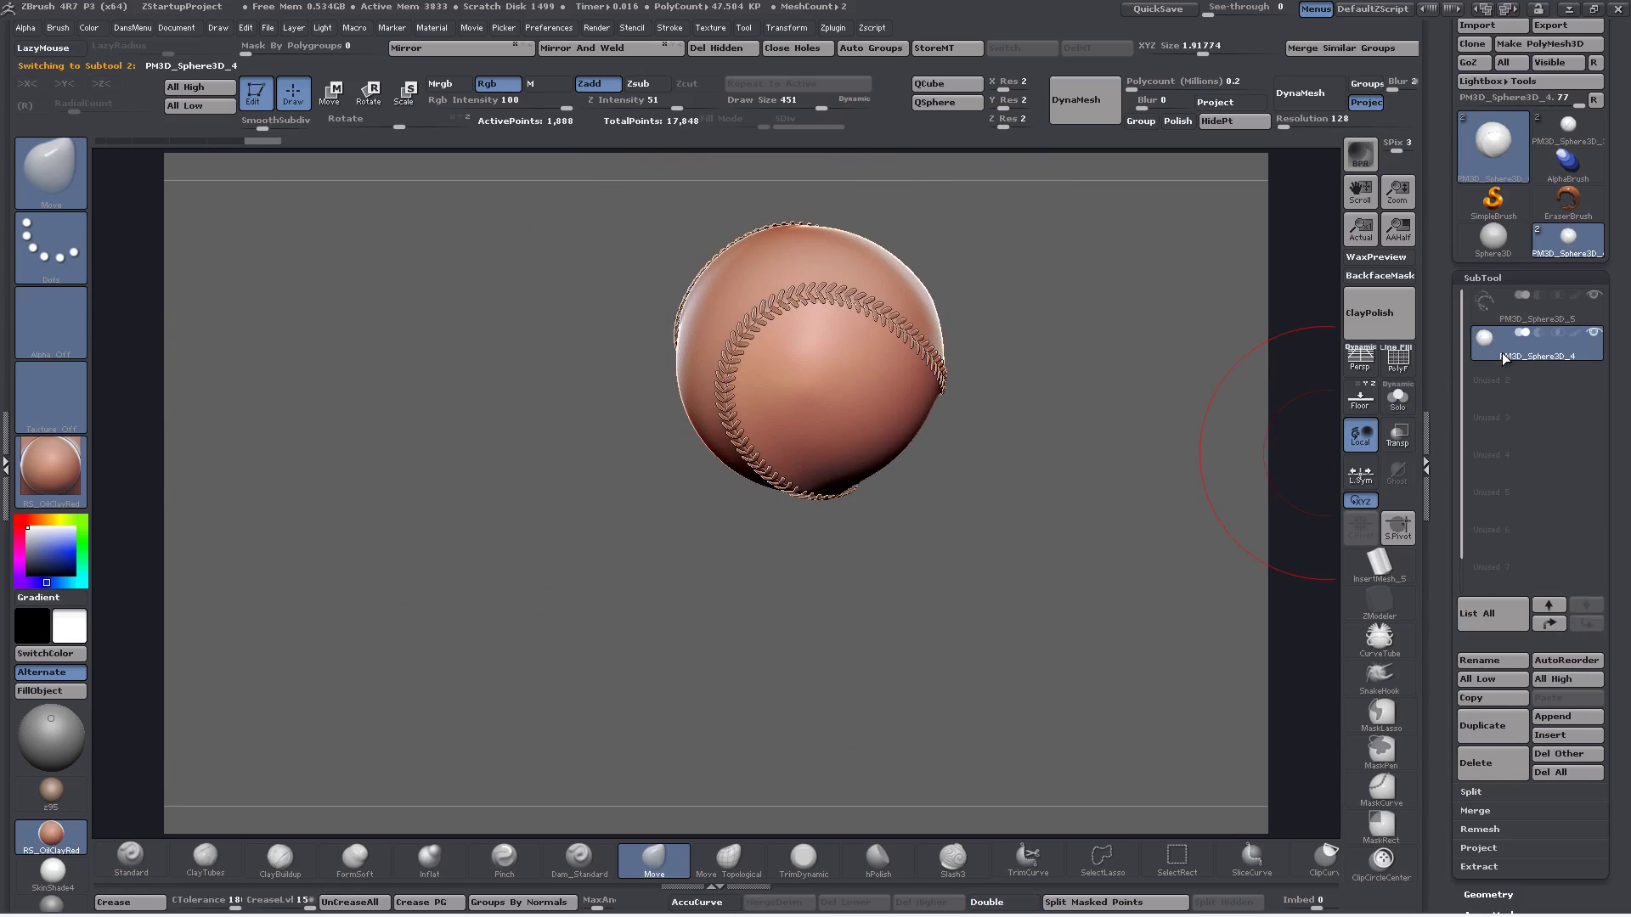
pyautogui.moveTo(1074, 377)
pyautogui.keyDown('alt'); pyautogui.mouseDown()
pyautogui.moveTo(994, 179)
pyautogui.moveTo(888, 256)
pyautogui.moveTo(730, 303)
pyautogui.mouseUp(); pyautogui.keyUp('alt')
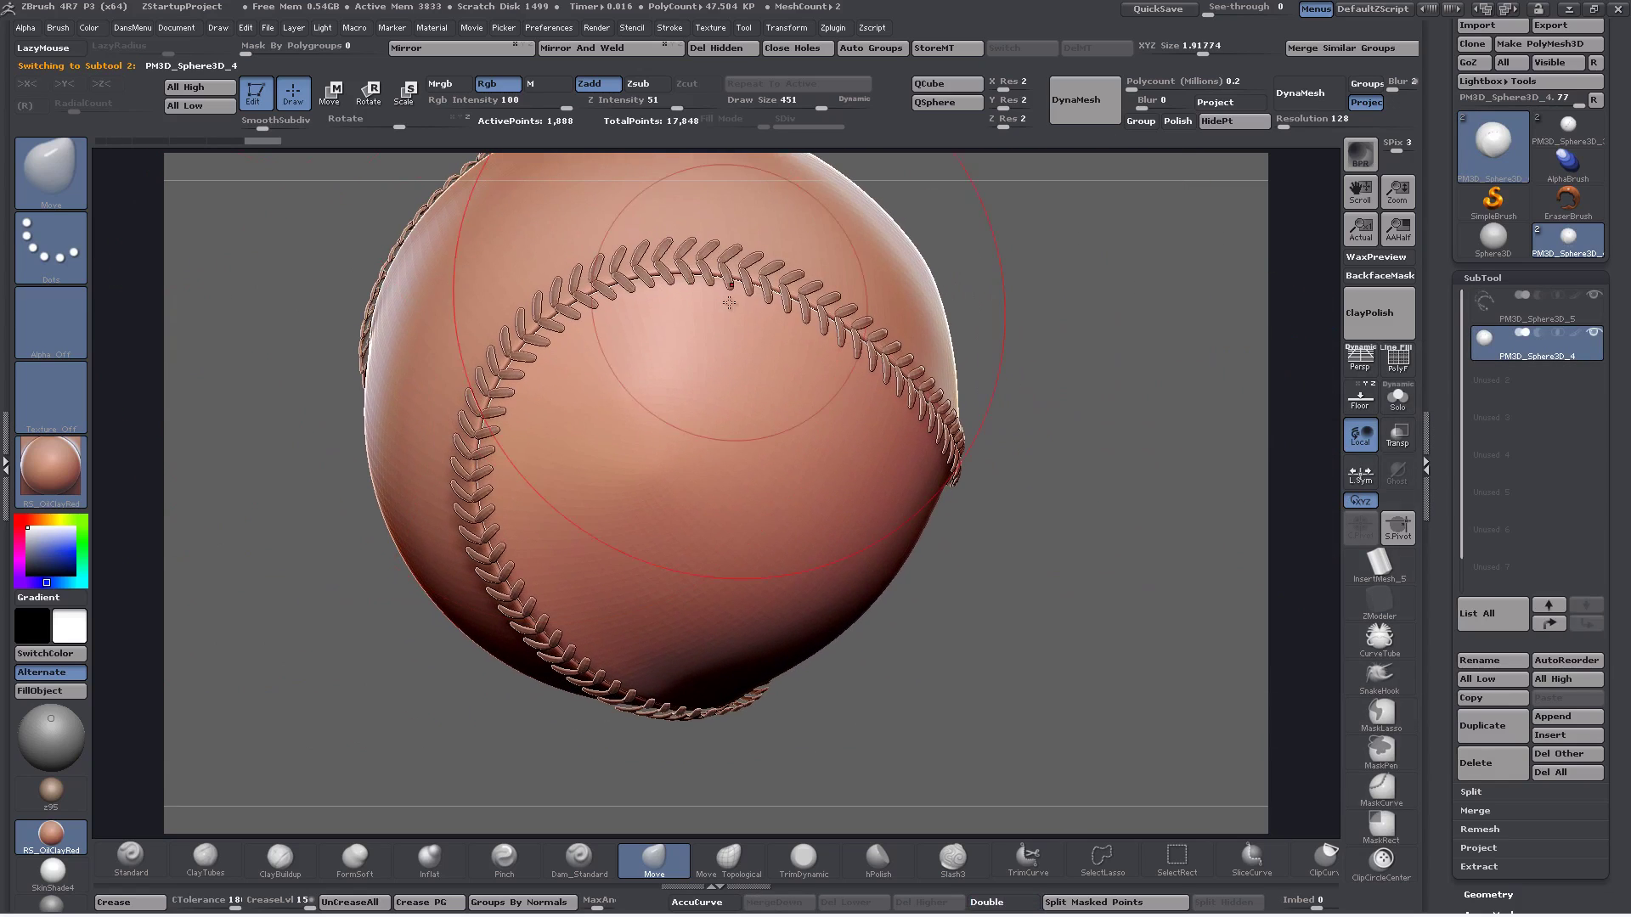
pyautogui.keyDown('alt'); pyautogui.moveTo(1053, 246); pyautogui.dragTo(943, 342); pyautogui.keyUp('alt')
pyautogui.keyDown('alt'); pyautogui.moveTo(943, 342); pyautogui.dragTo(889, 425, button='right'); pyautogui.keyUp('alt')
pyautogui.moveTo(898, 369); pyautogui.dragTo(899, 400, button='right')
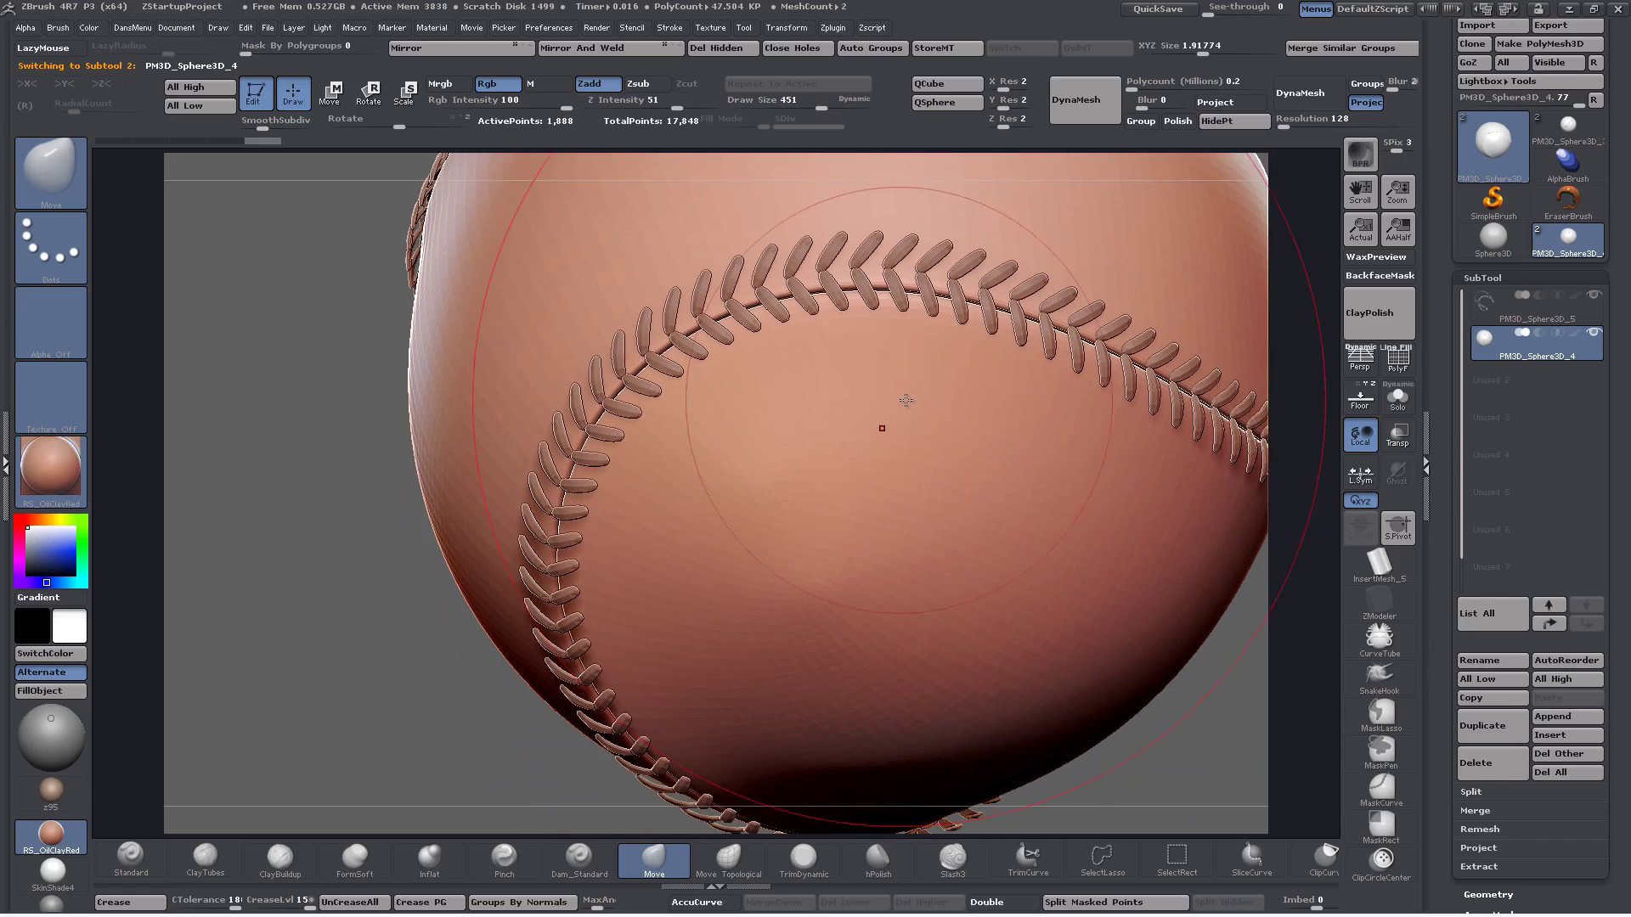
# Show the sphere's polygroups with the polyframe display and turn off its dynamic subdivision preview
pyautogui.click(1491, 313)
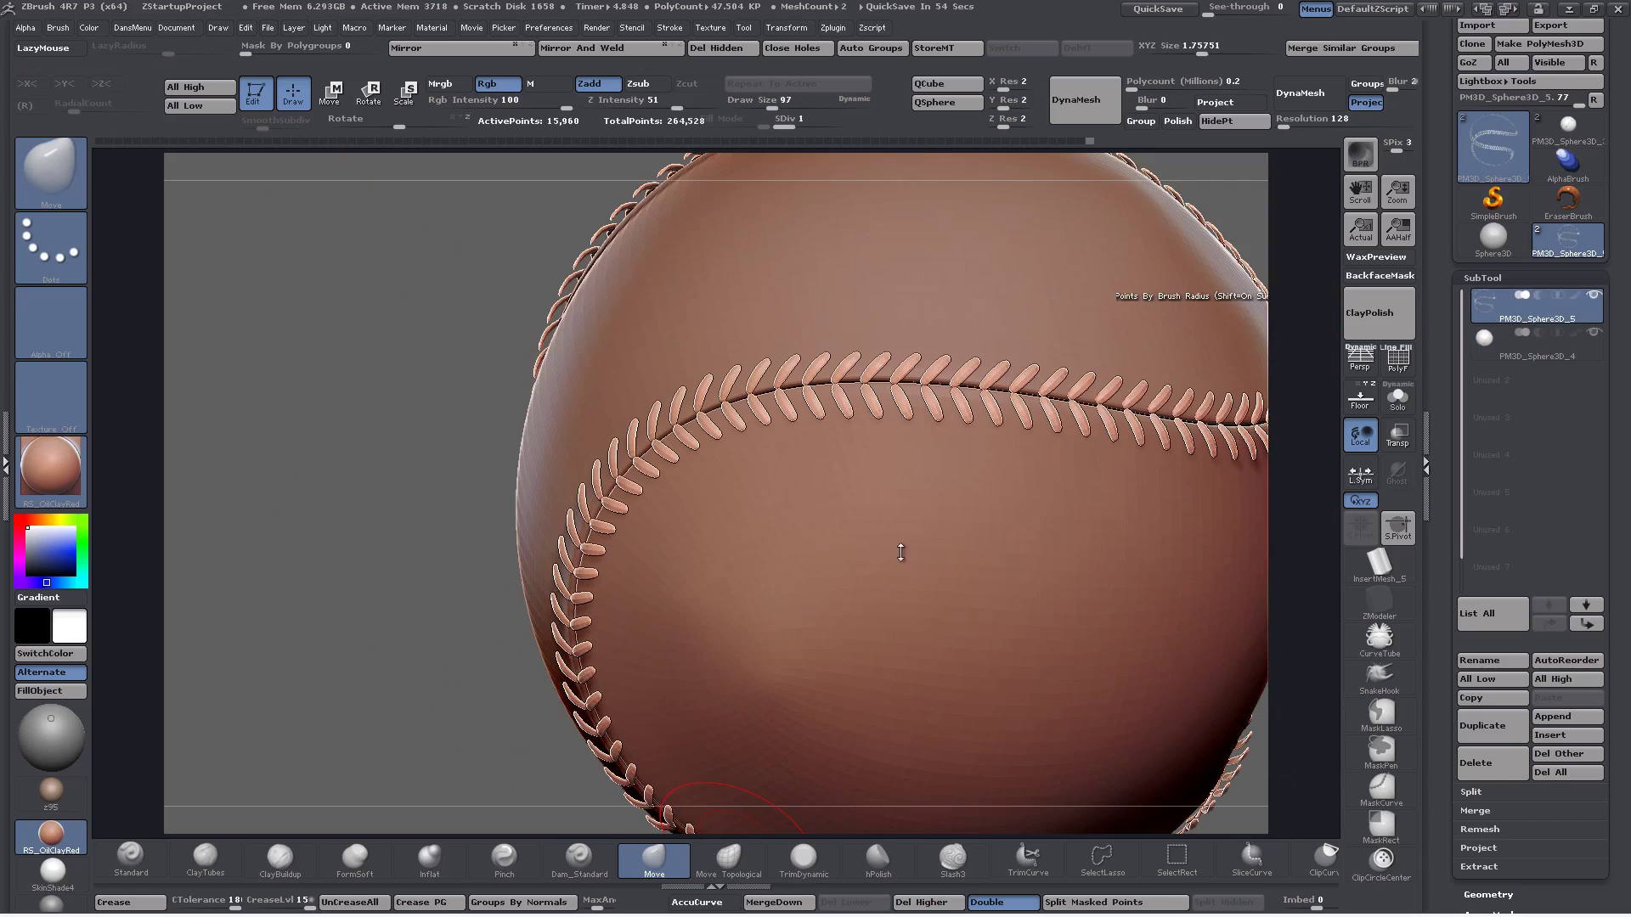
pyautogui.moveTo(900, 552); pyautogui.dragTo(929, 539, button='right')
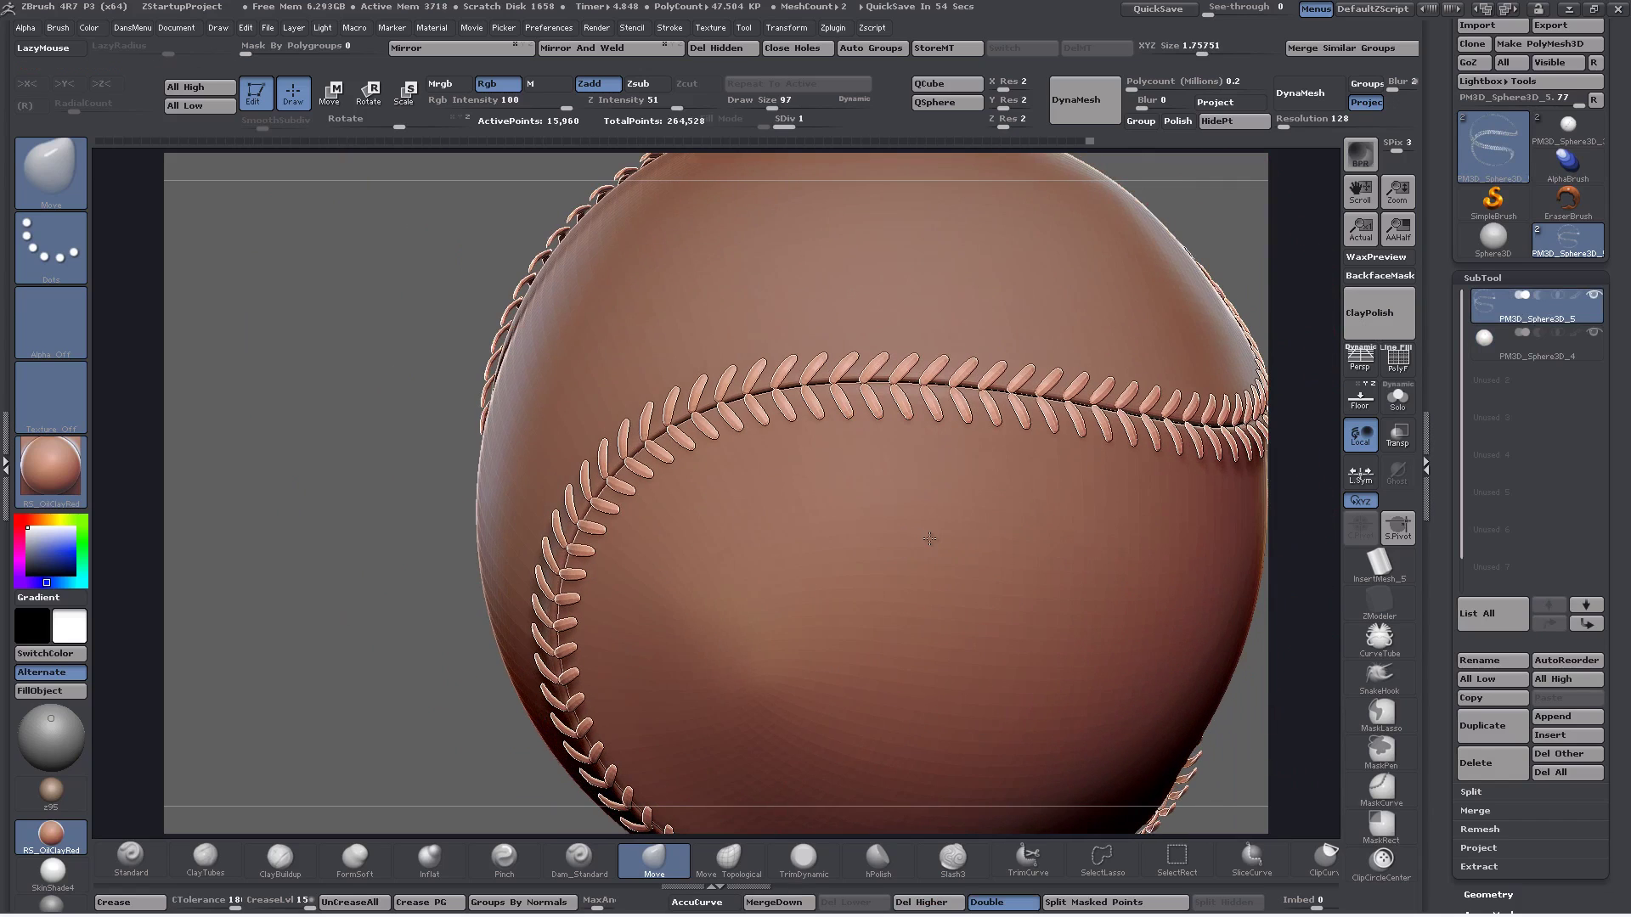
pyautogui.click(1389, 363)
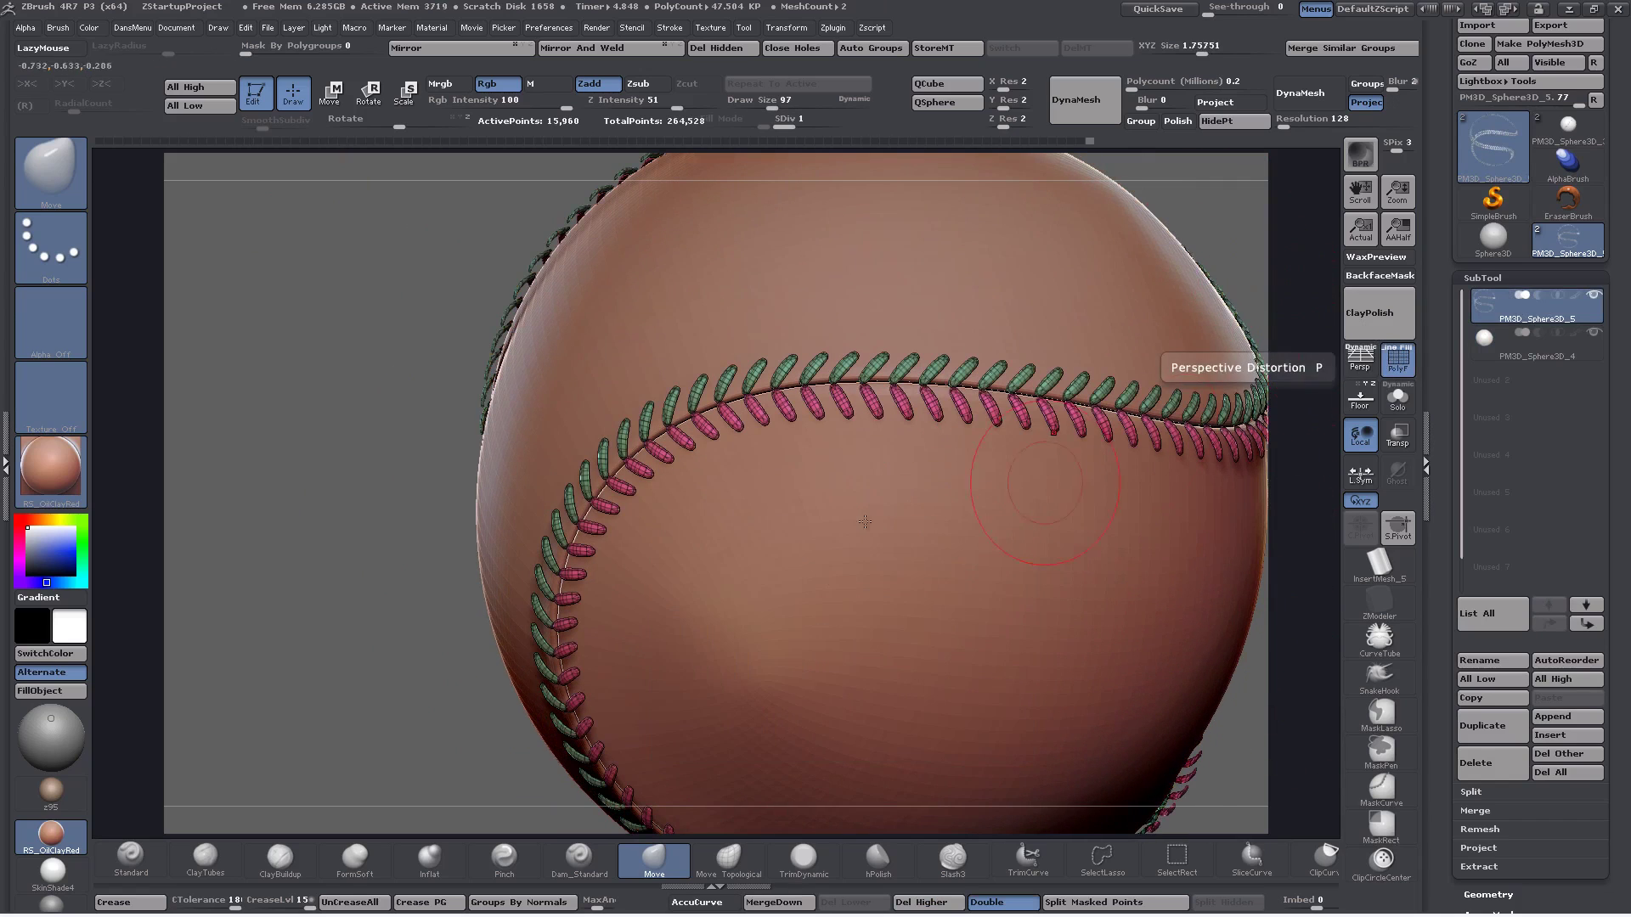
pyautogui.rightClick(861, 476)
pyautogui.keyDown('alt'); pyautogui.click(860, 477); pyautogui.keyUp('alt')
pyautogui.keyDown('ctrl'); pyautogui.moveTo(864, 460); pyautogui.dragTo(707, 535, button='right'); pyautogui.keyUp('ctrl')
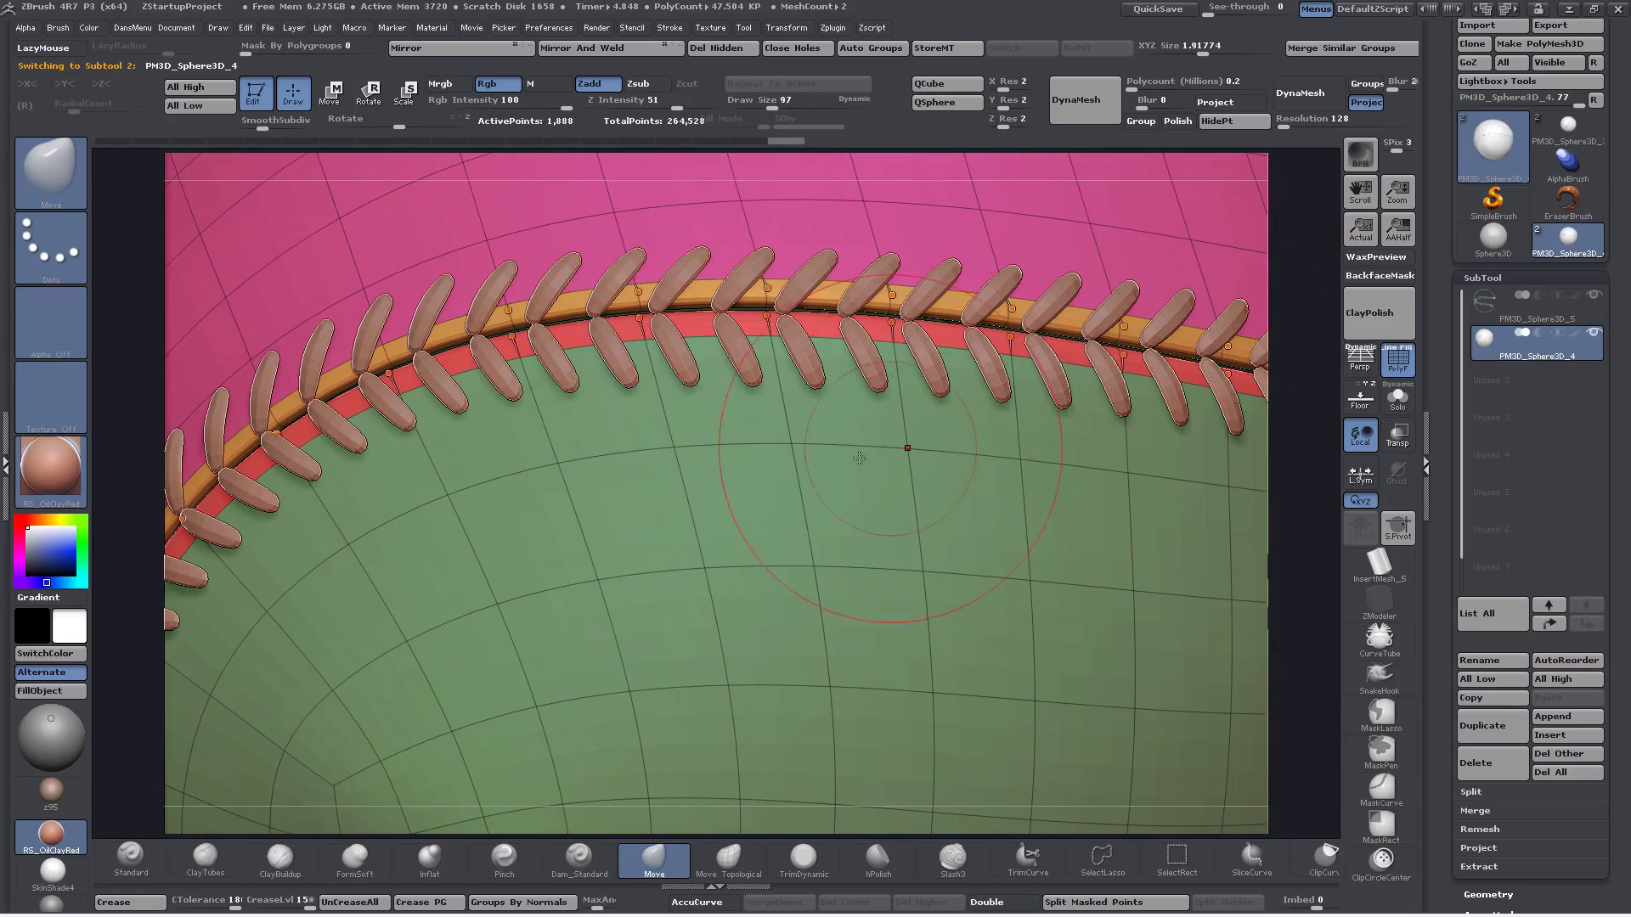
pyautogui.moveTo(831, 489)
pyautogui.mouseDown(button='right')
pyautogui.moveTo(703, 393)
pyautogui.moveTo(718, 438)
pyautogui.moveTo(828, 435)
pyautogui.moveTo(589, 531)
pyautogui.moveTo(558, 515)
pyautogui.moveTo(566, 573)
pyautogui.mouseUp(button='right')
pyautogui.hotkey('shift', 'd')
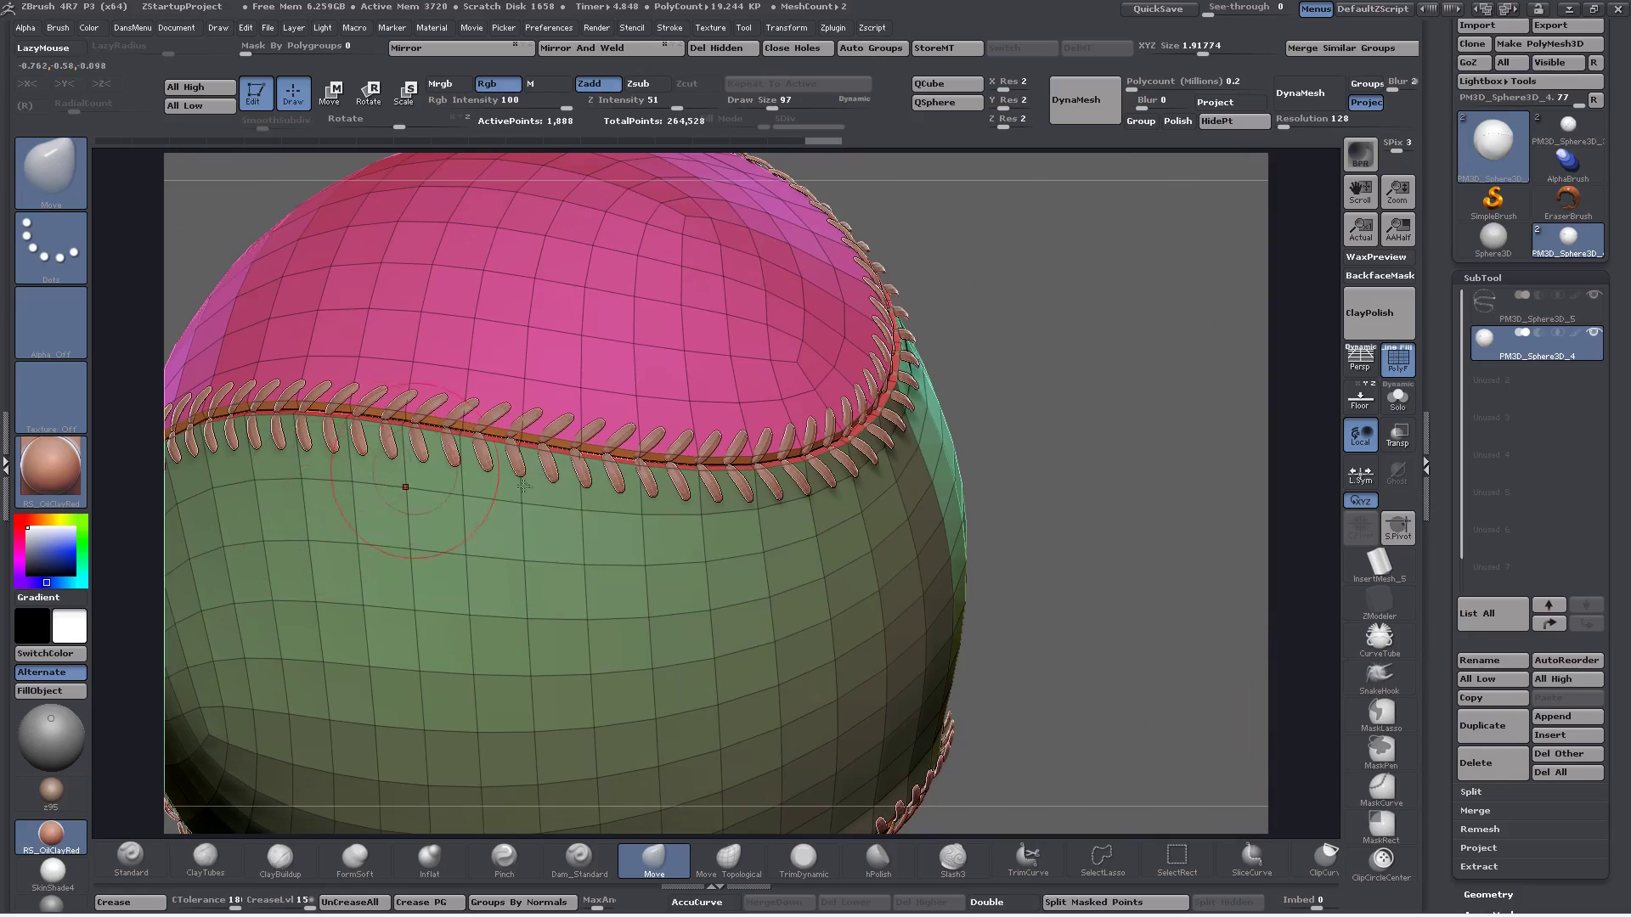
# Switch to the ZModeler brush and set its edge action to Slide
pyautogui.moveTo(948, 401); pyautogui.dragTo(708, 518, button='right')
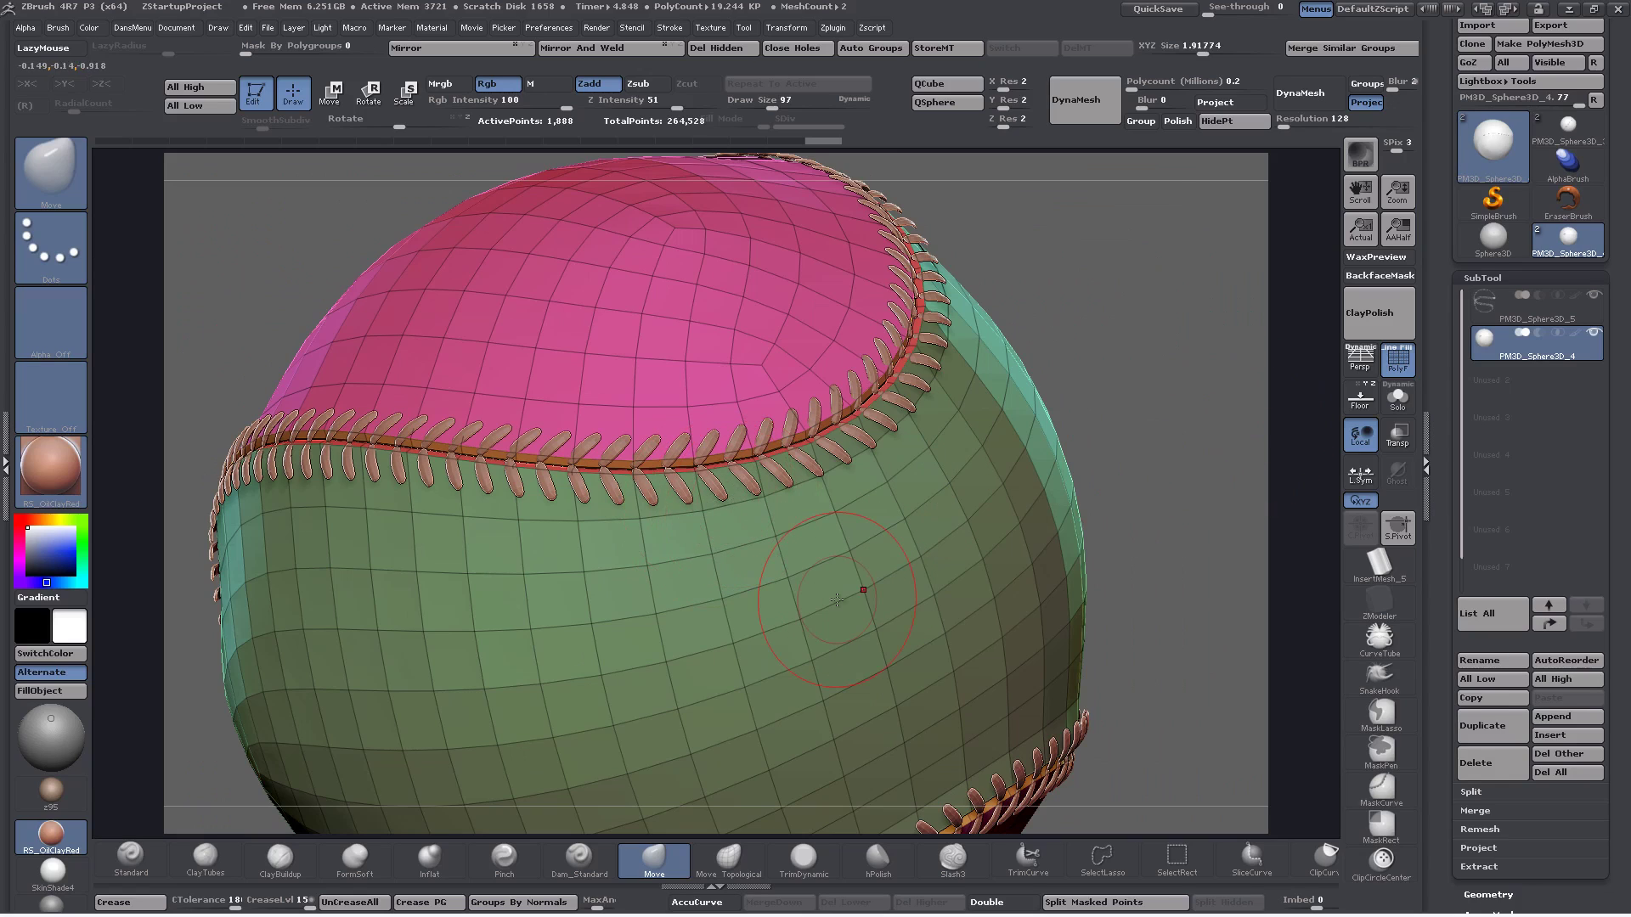
pyautogui.click(1380, 610)
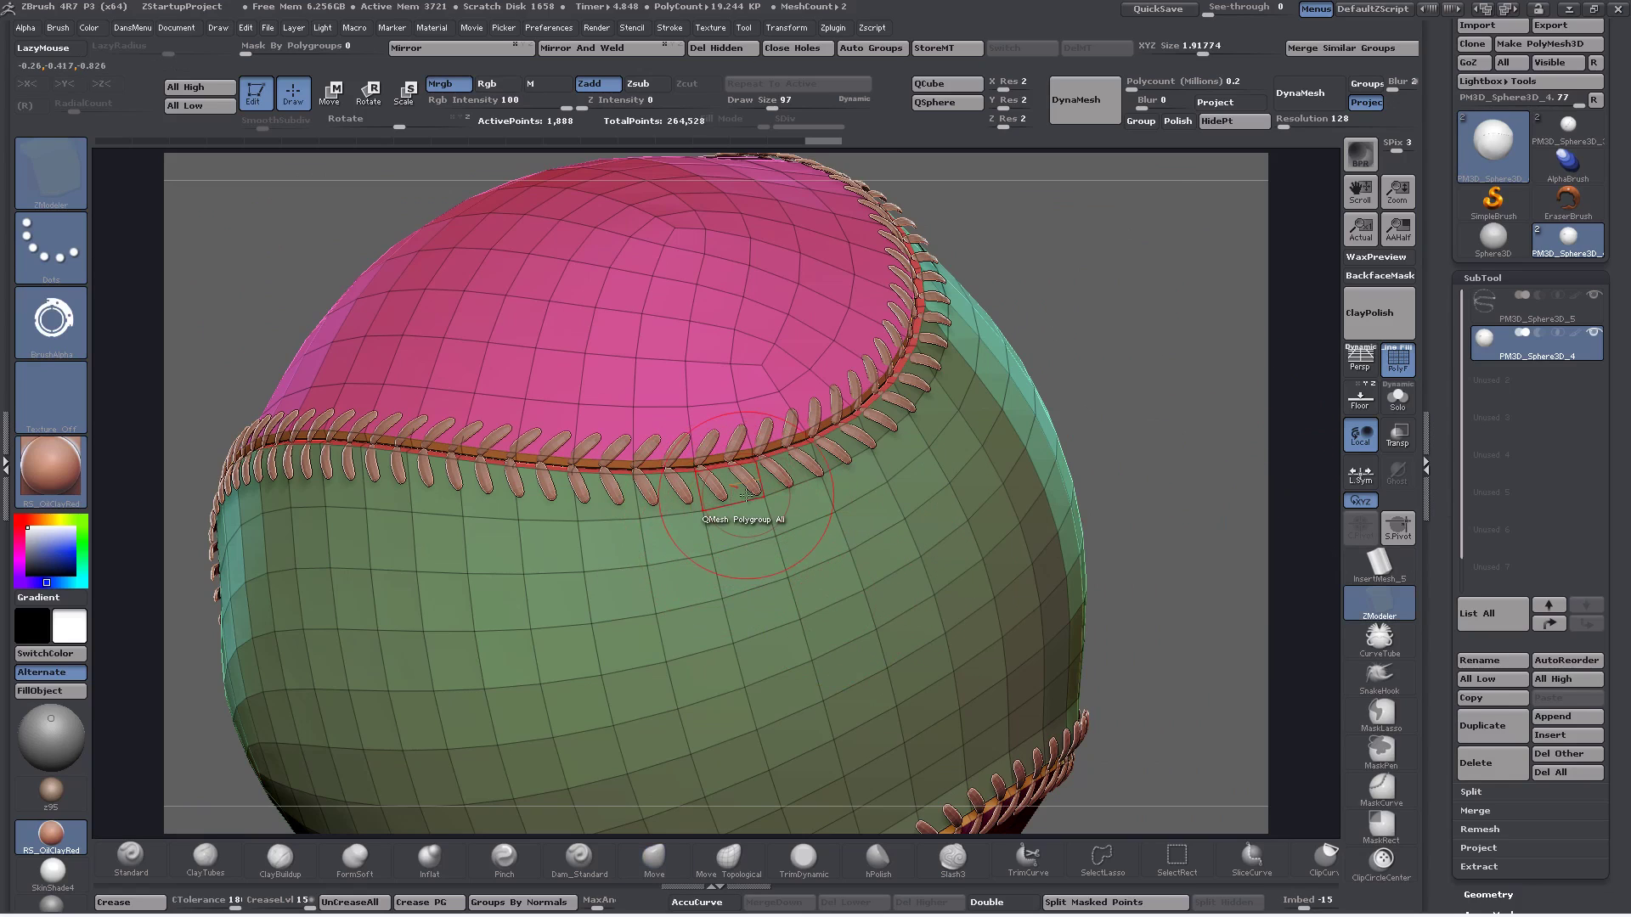
pyautogui.press('space')
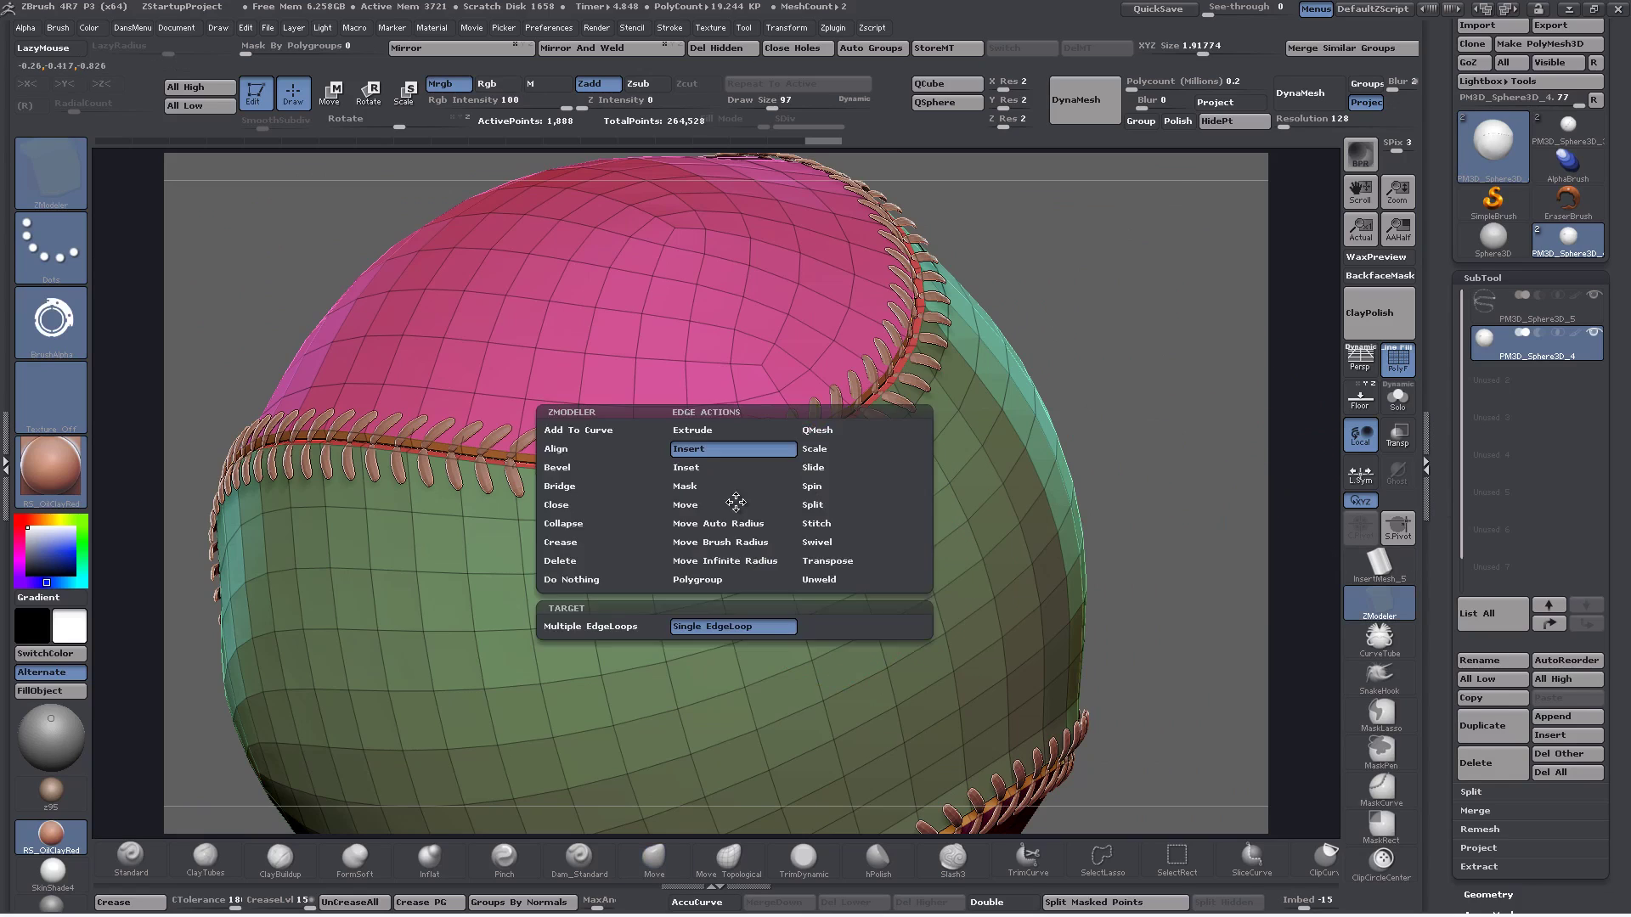
pyautogui.click(824, 470)
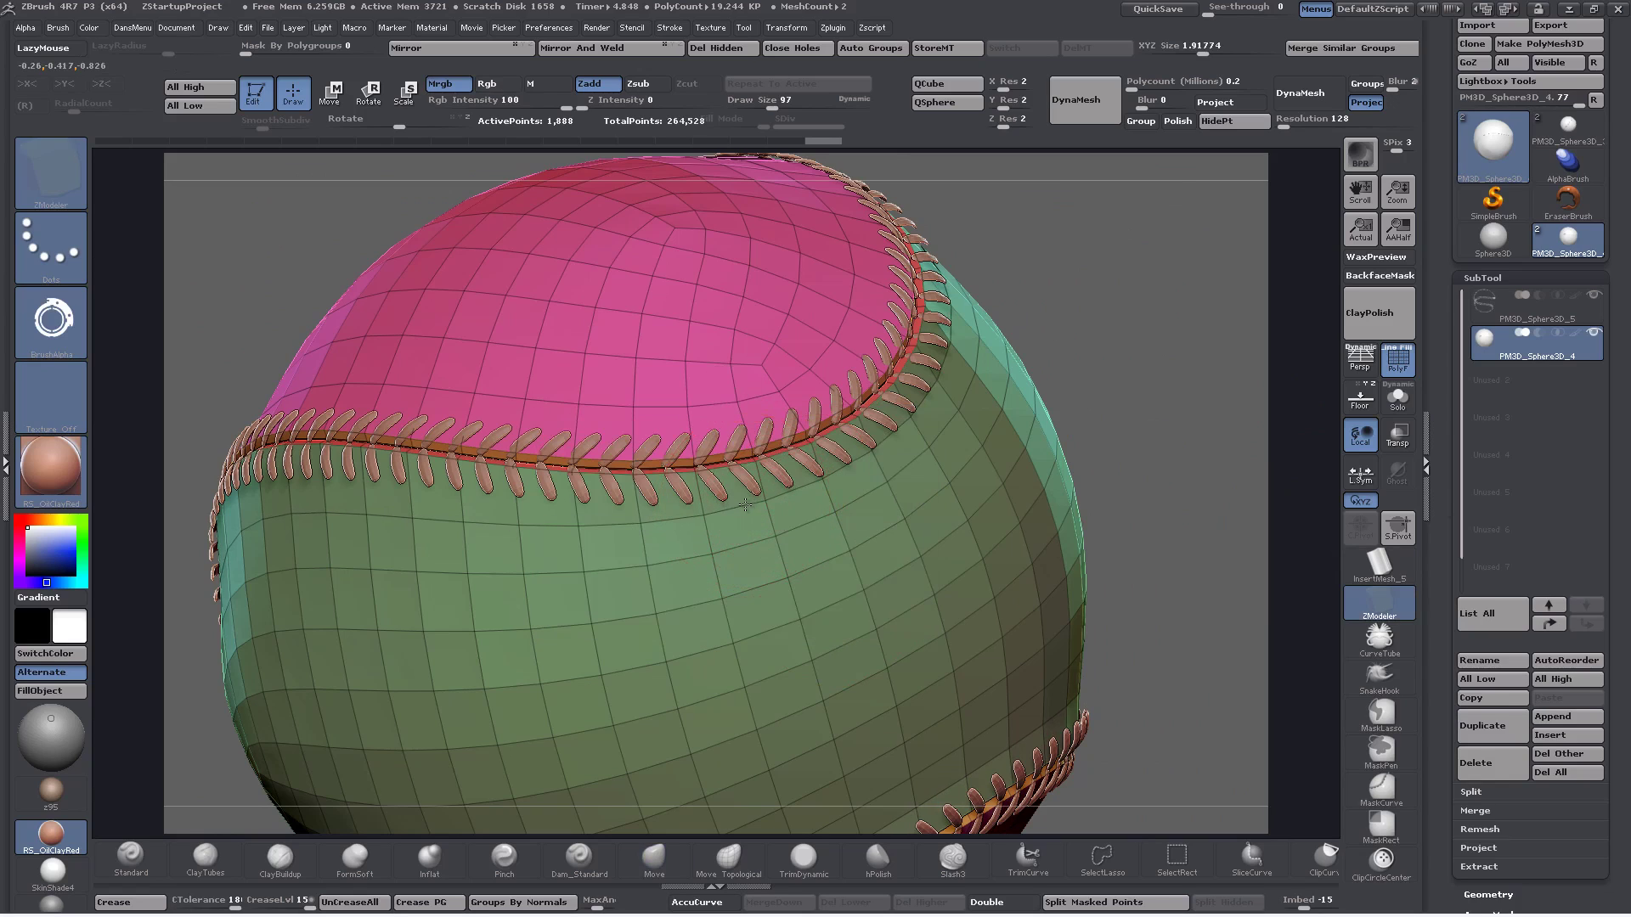
# Insert a single edge loop along the green panel beneath the outer ends of the stitches with the ZModeler Insert action
pyautogui.moveTo(679, 531); pyautogui.dragTo(718, 620, button='right')
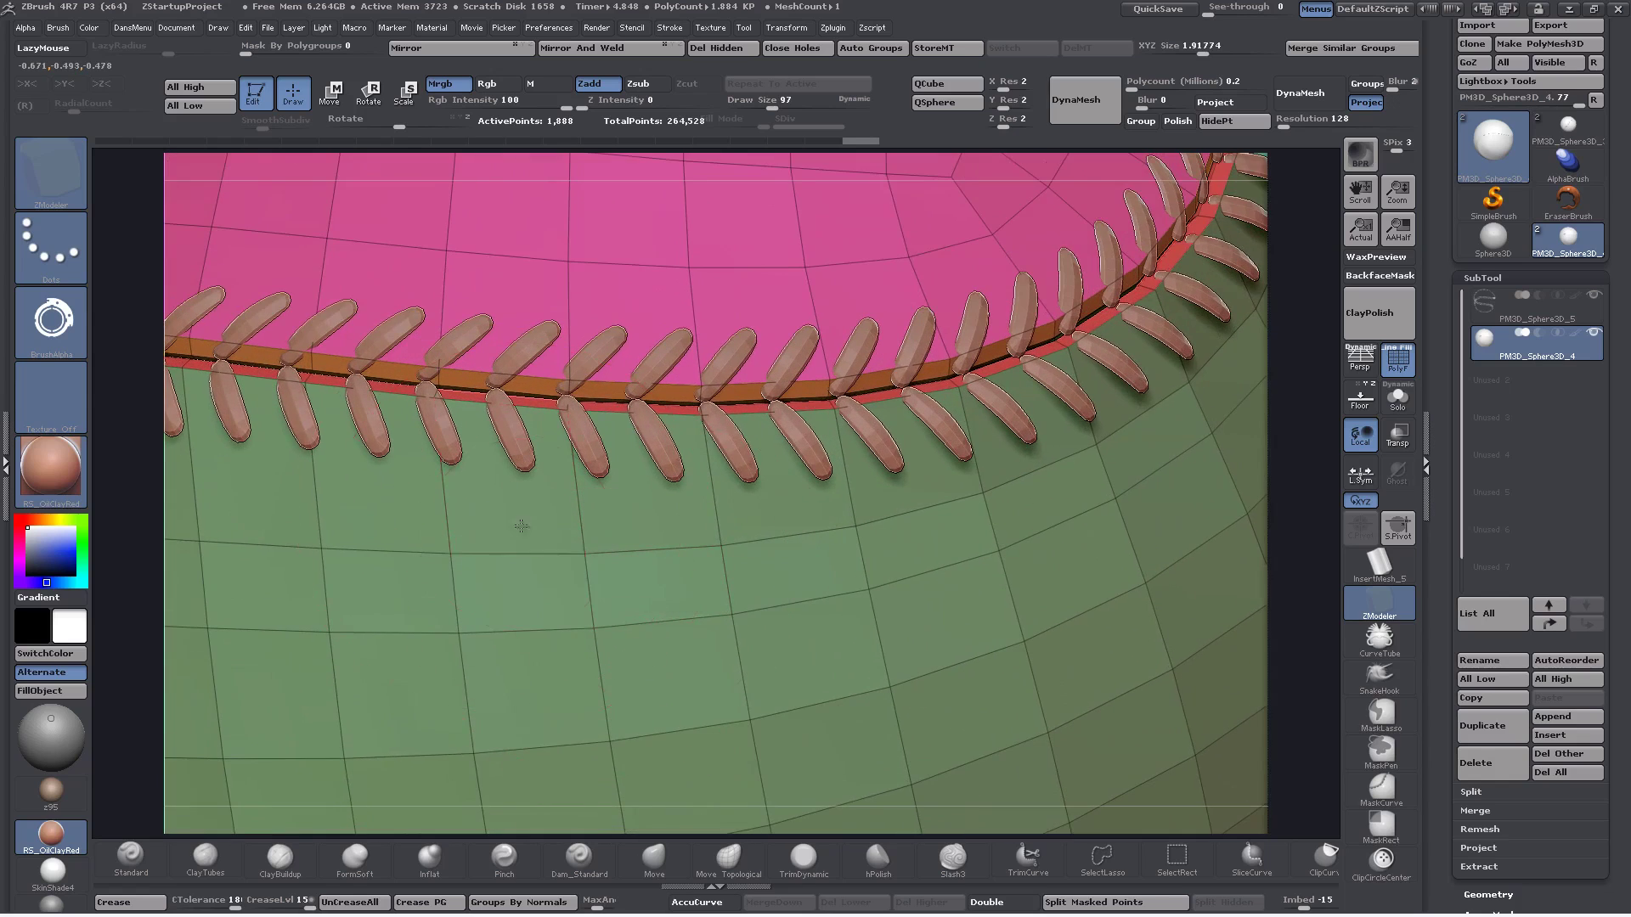
pyautogui.keyDown('alt'); pyautogui.moveTo(496, 520); pyautogui.dragTo(715, 590, button='right'); pyautogui.keyUp('alt')
pyautogui.press('space')
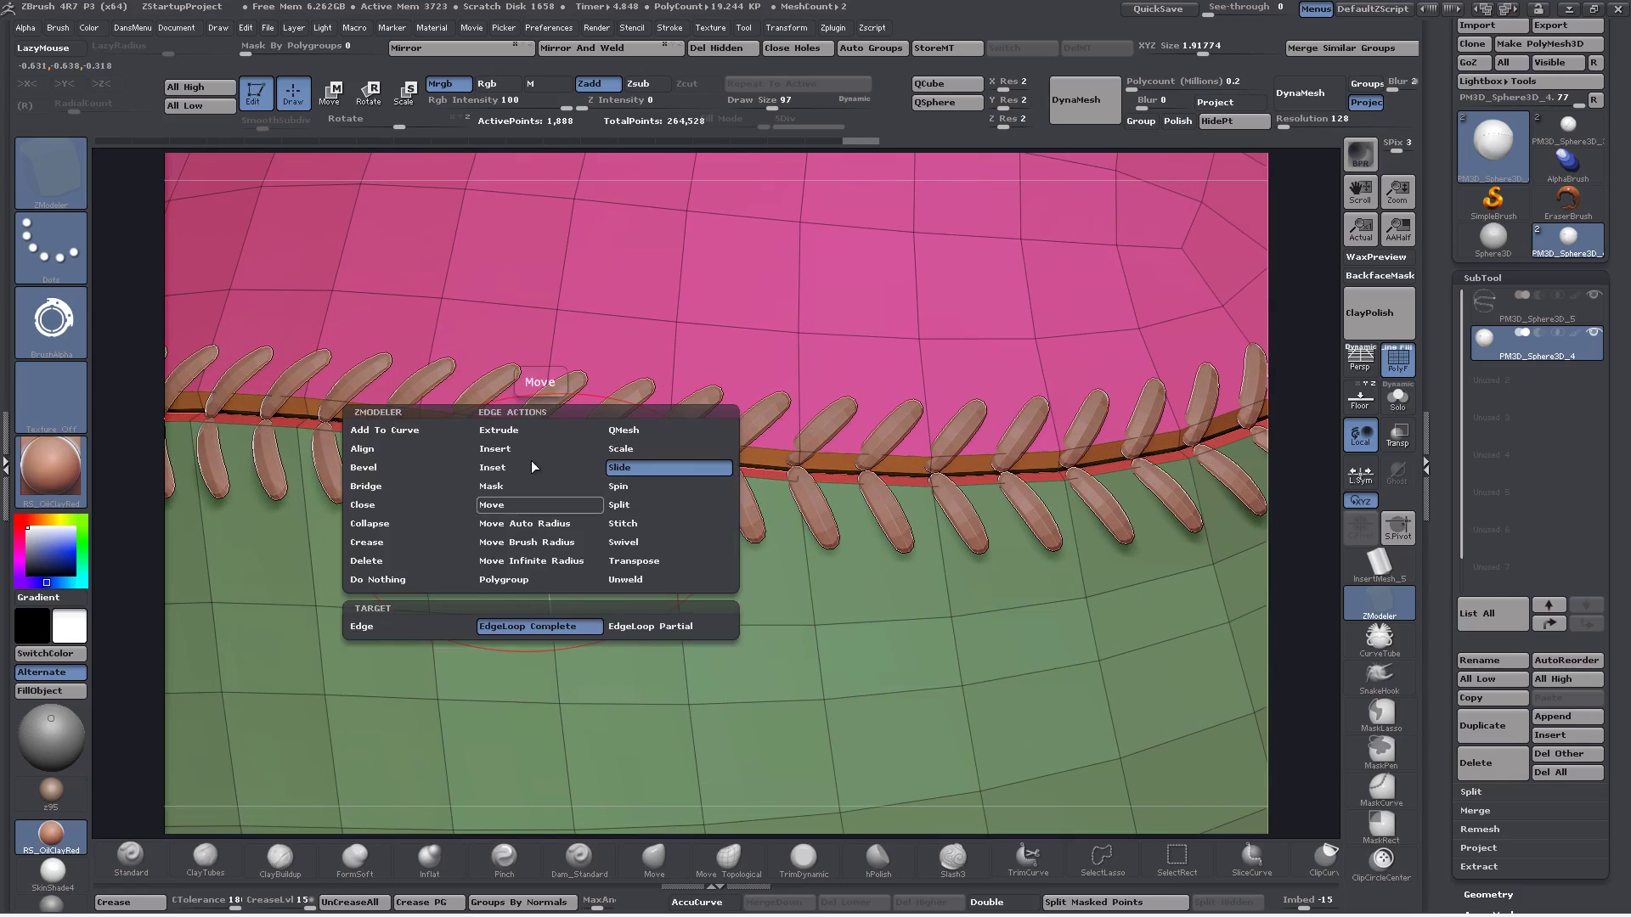
pyautogui.click(512, 450)
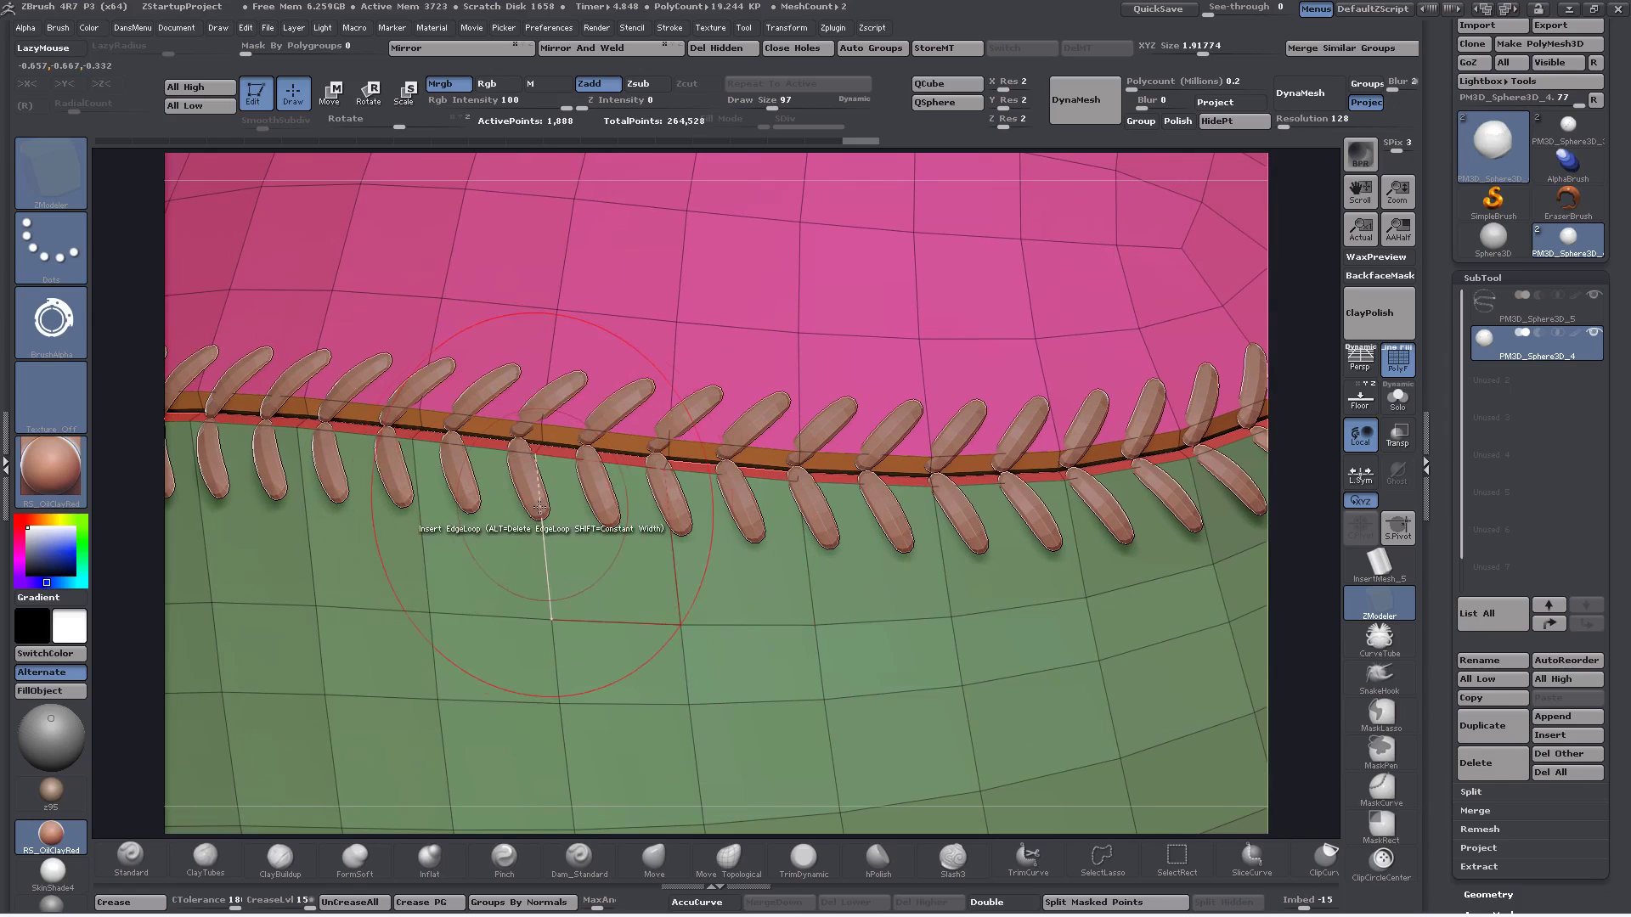
pyautogui.moveTo(538, 513); pyautogui.dragTo(549, 481)
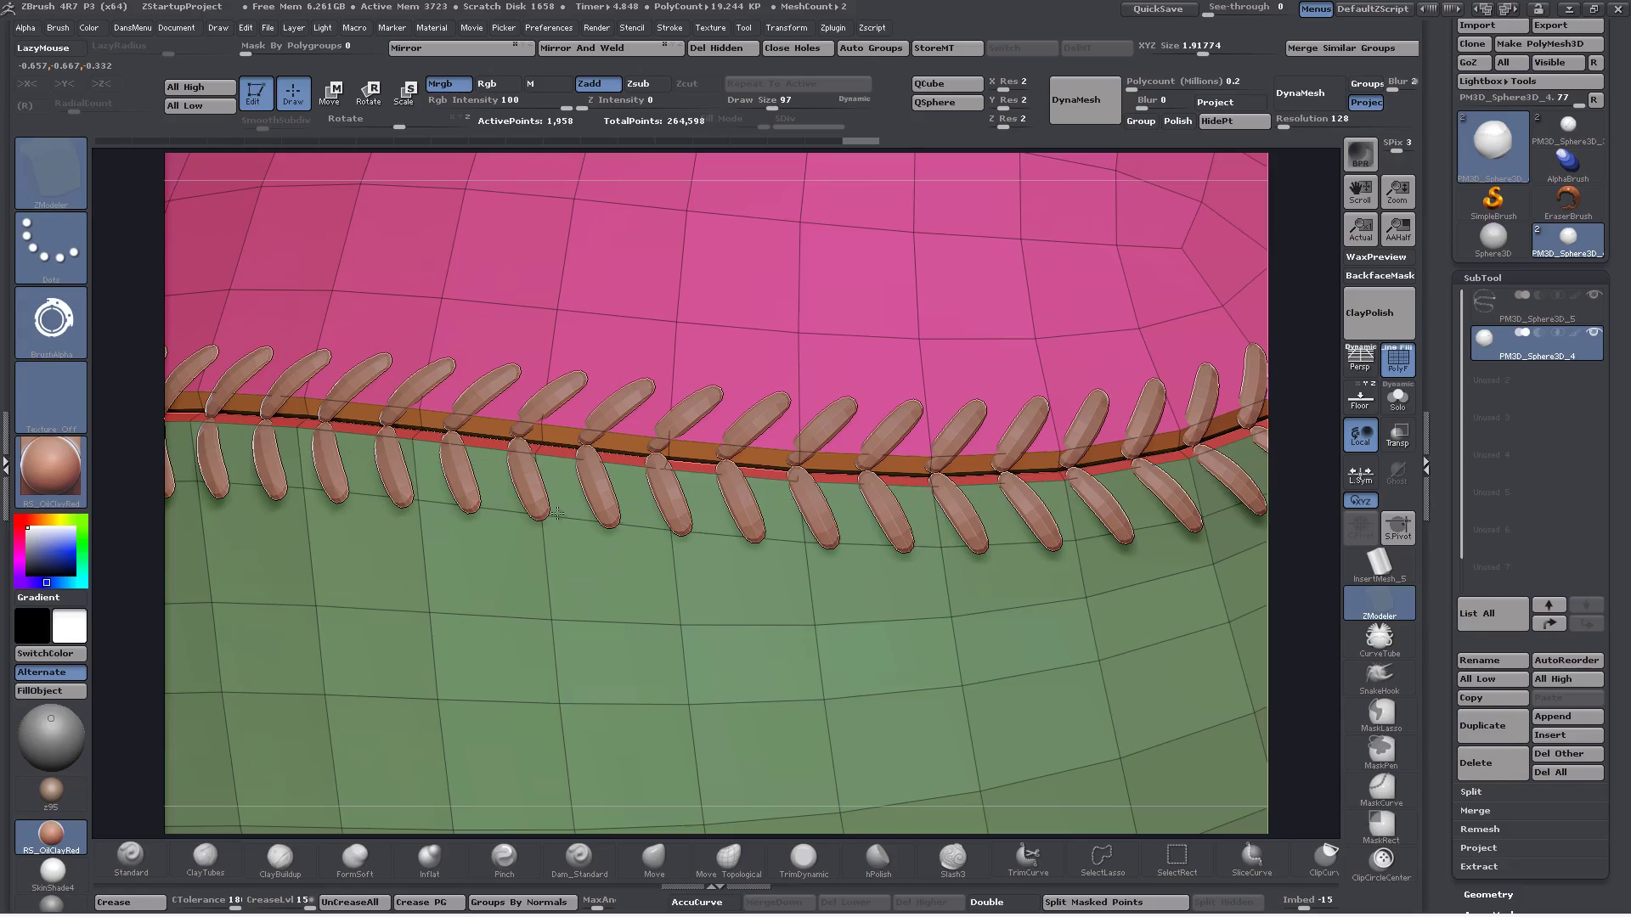
# Insert a matching edge loop on the pink panel beneath the outer ends of its stitches
pyautogui.moveTo(772, 600)
pyautogui.keyDown('ctrl'); pyautogui.mouseDown(button='right')
pyautogui.moveTo(684, 572)
pyautogui.moveTo(778, 572)
pyautogui.moveTo(780, 601)
pyautogui.mouseUp(button='right'); pyautogui.keyUp('ctrl')
pyautogui.moveTo(872, 470); pyautogui.dragTo(1066, 356, button='right')
pyautogui.keyDown('ctrl'); pyautogui.moveTo(1004, 296); pyautogui.dragTo(806, 413, button='right'); pyautogui.keyUp('ctrl')
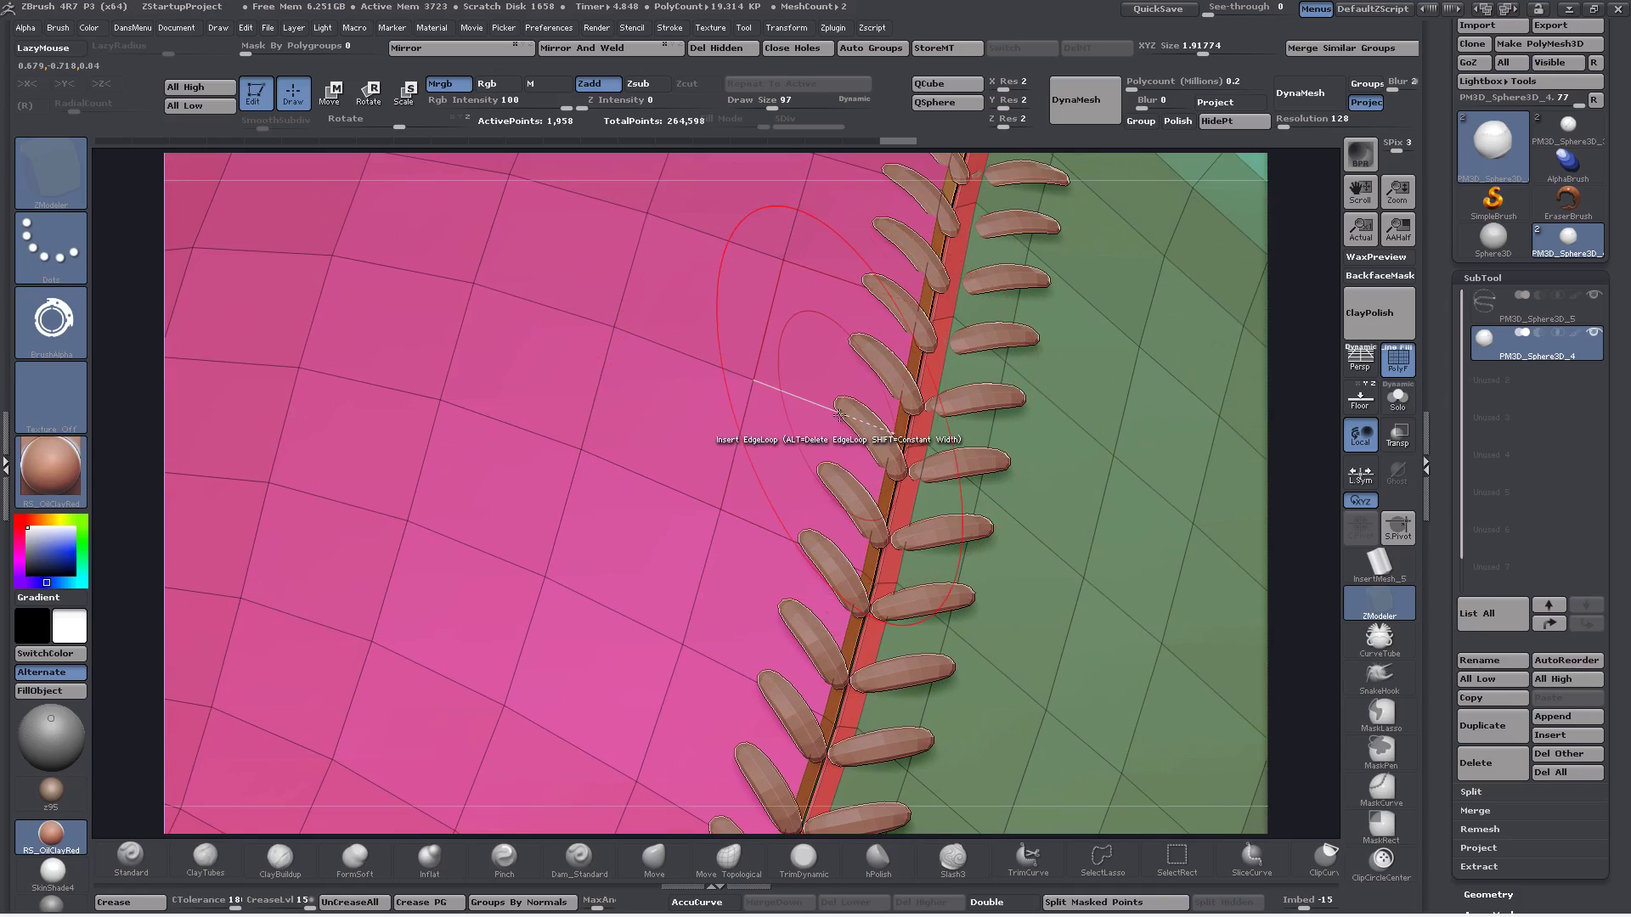
pyautogui.click(848, 414)
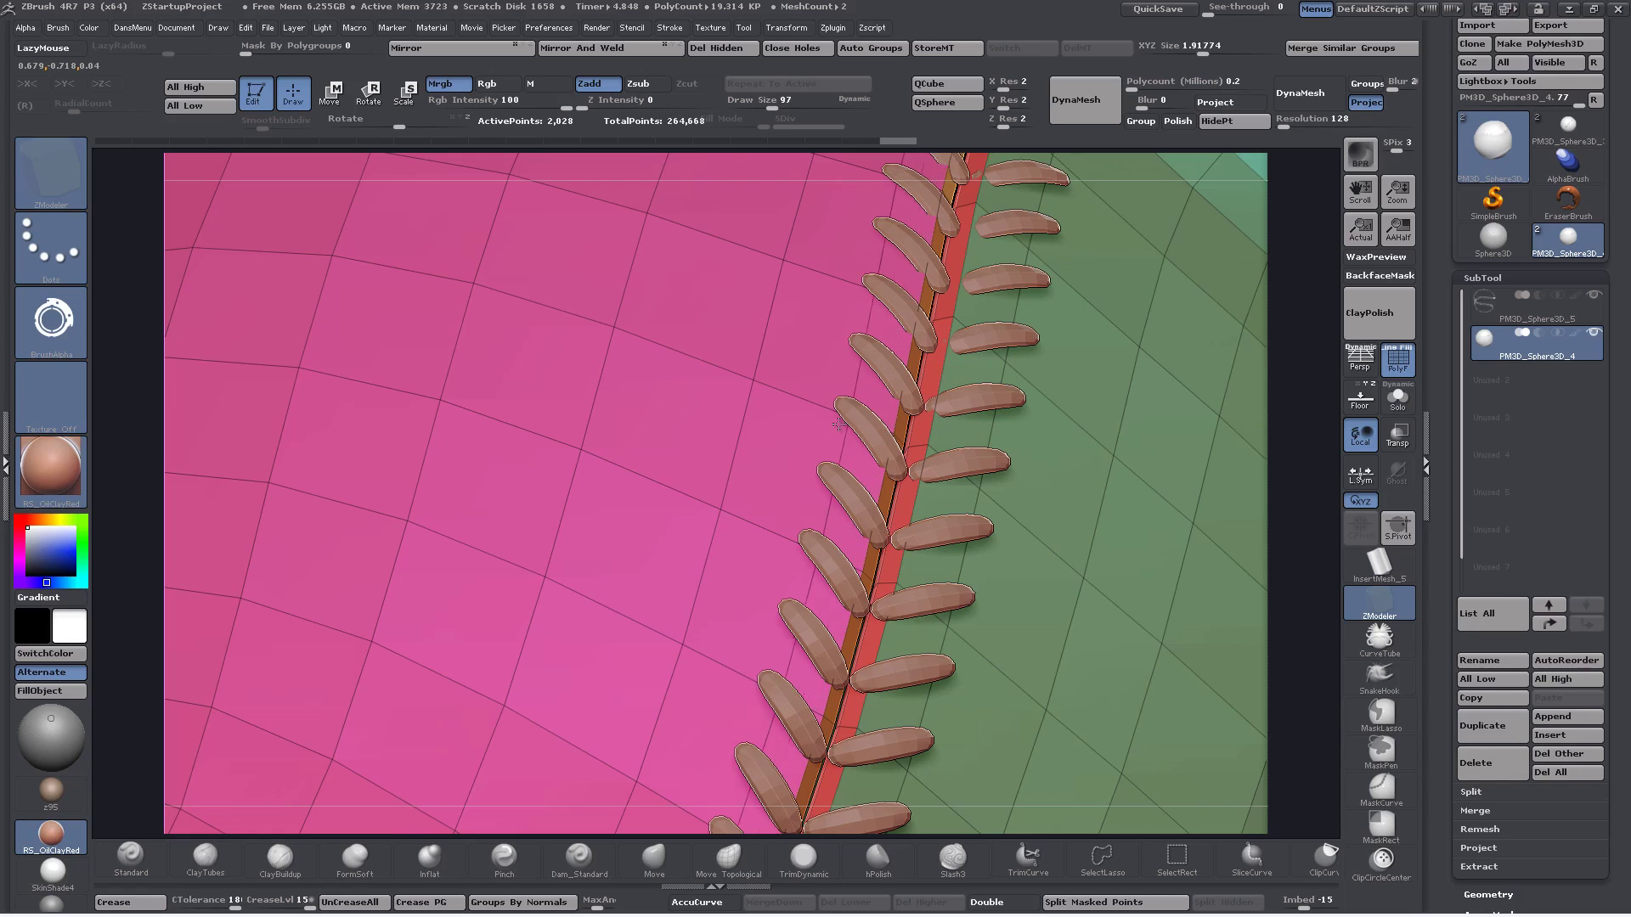
# Set the edge action to Bevel and bevel the new edge loops on the green and pink panels into narrow strips
pyautogui.moveTo(896, 466); pyautogui.dragTo(957, 518, button='right')
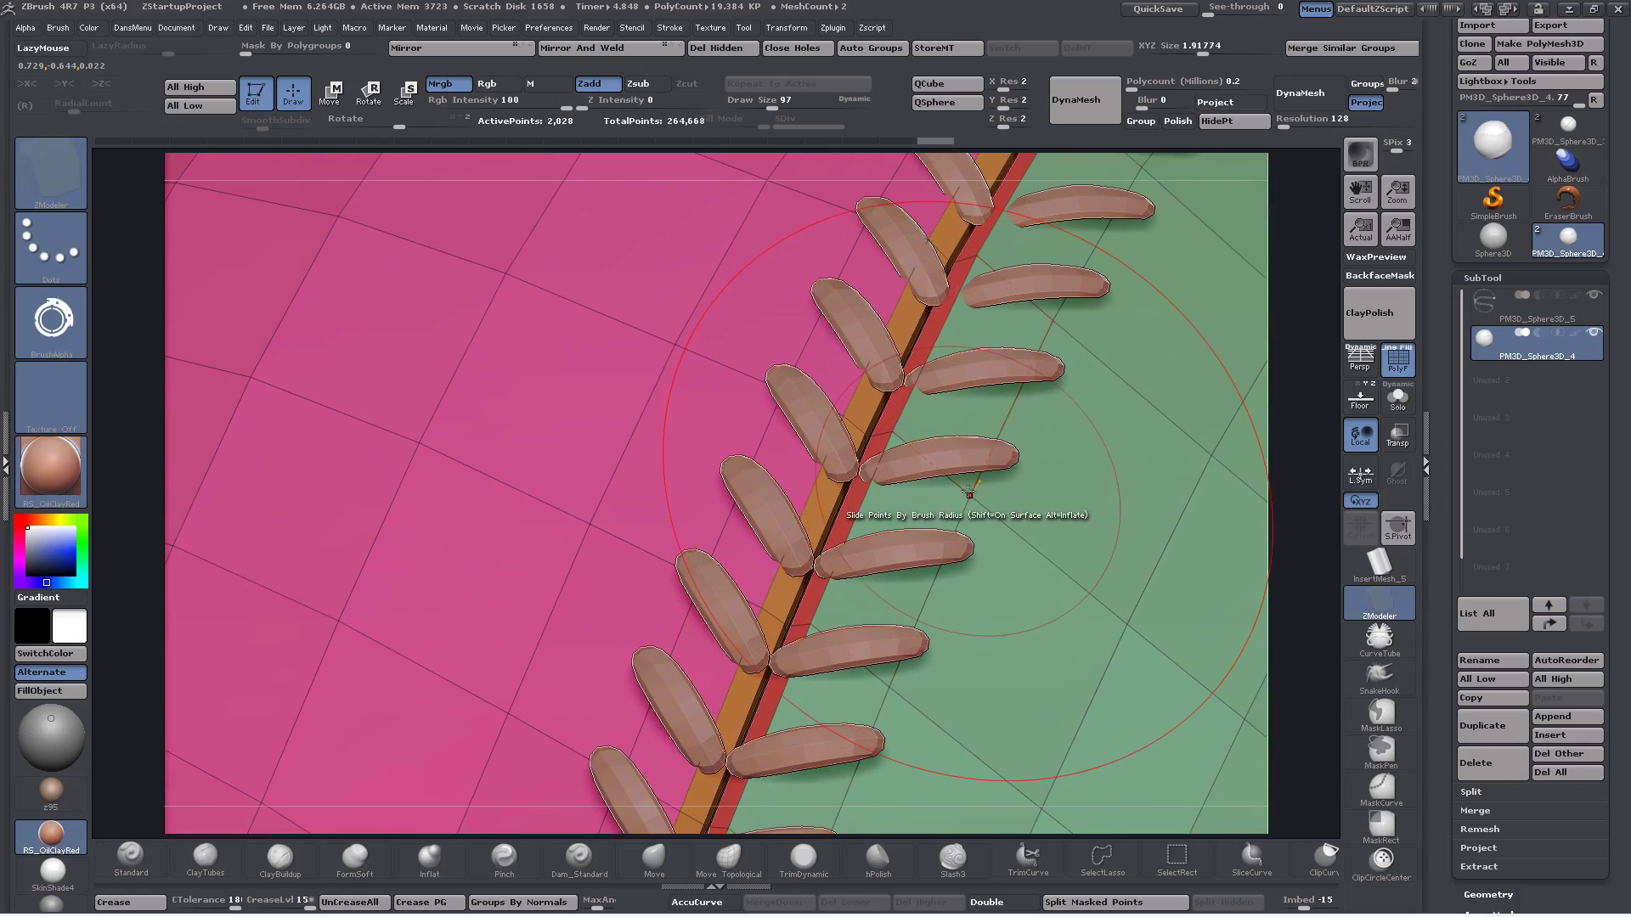
pyautogui.press('space')
pyautogui.click(828, 466)
pyautogui.moveTo(965, 509); pyautogui.dragTo(967, 491)
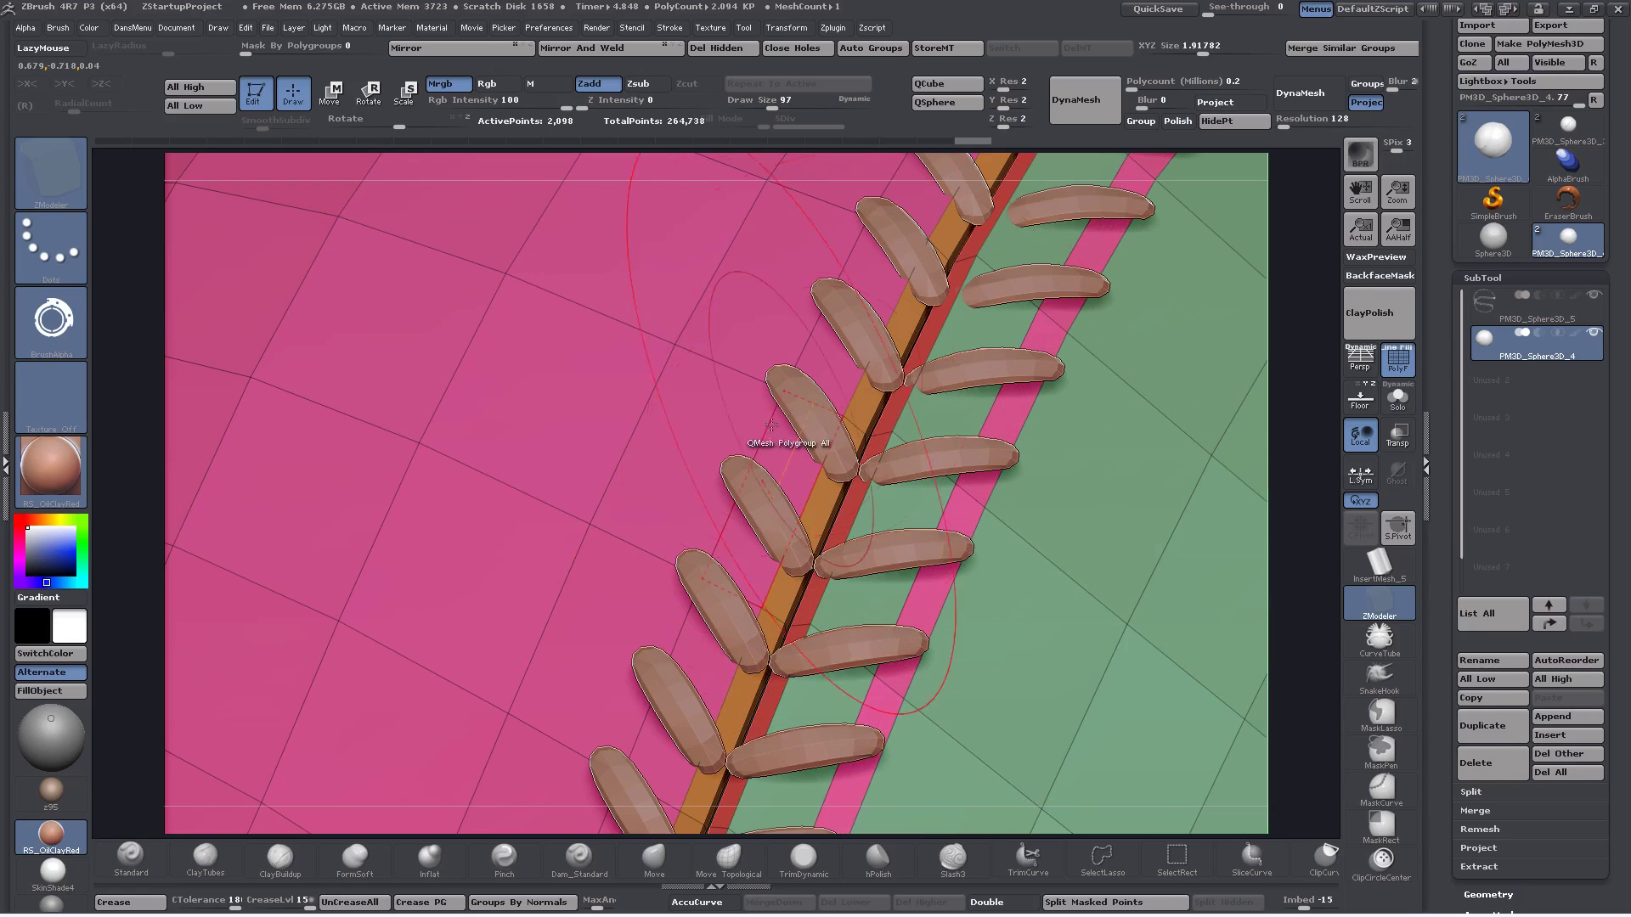
pyautogui.moveTo(767, 441); pyautogui.dragTo(768, 427)
# Set the ZModeler edge action to Insert with Multiple EdgeLoops as the target
pyautogui.moveTo(1013, 496)
pyautogui.mouseDown(button='right')
pyautogui.moveTo(909, 450)
pyautogui.moveTo(1006, 483)
pyautogui.moveTo(922, 446)
pyautogui.moveTo(995, 501)
pyautogui.mouseUp(button='right')
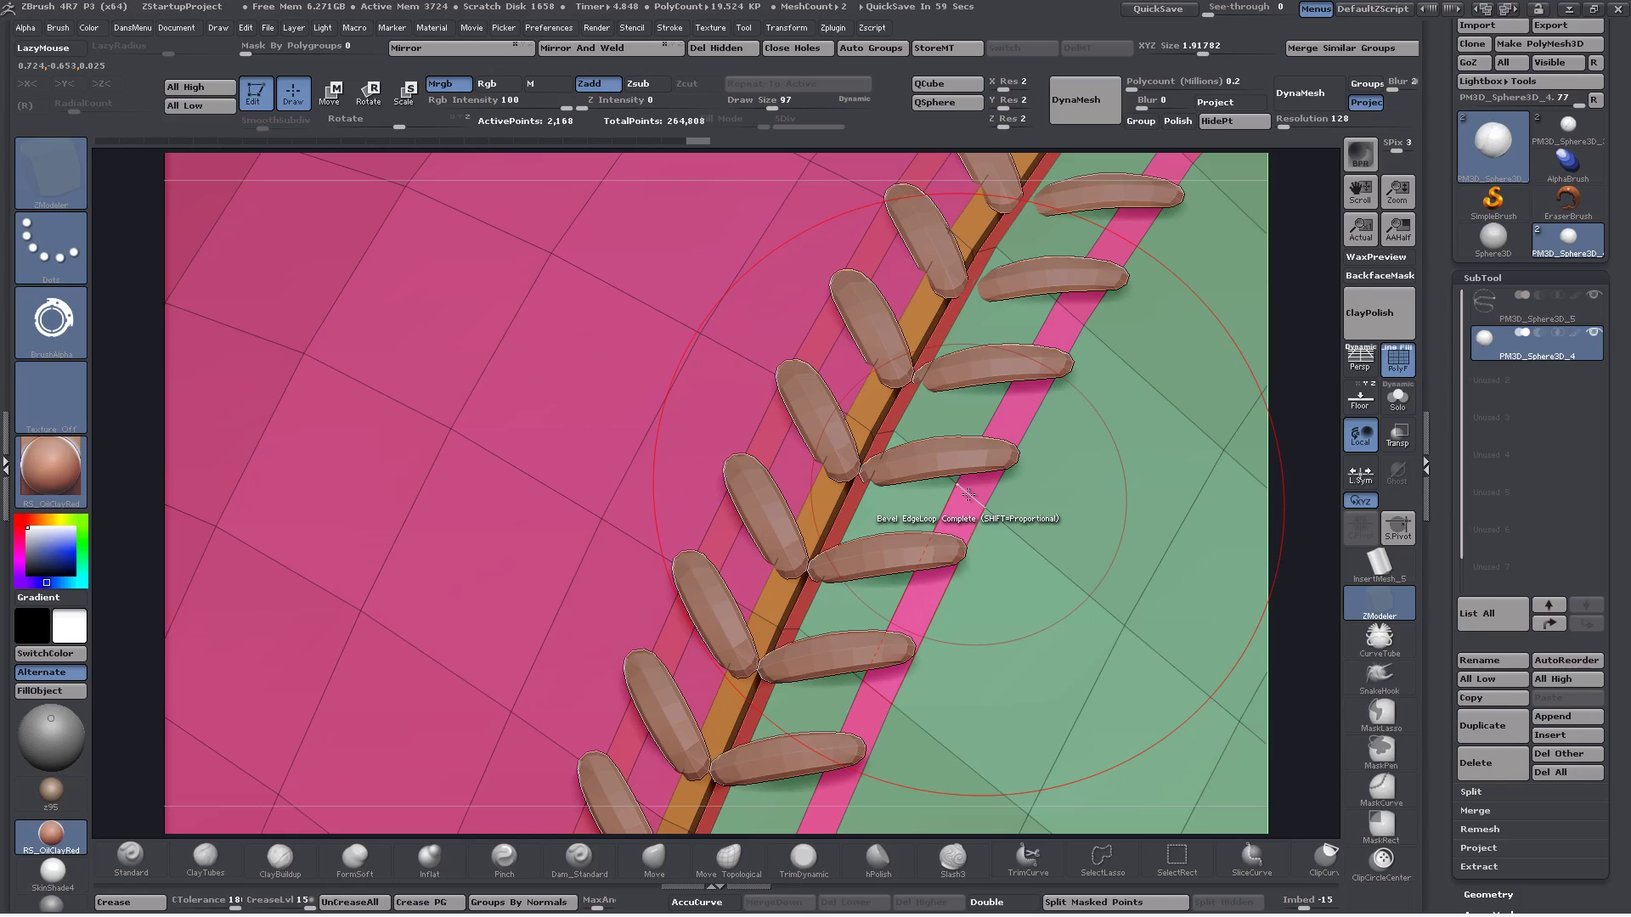
pyautogui.press('space')
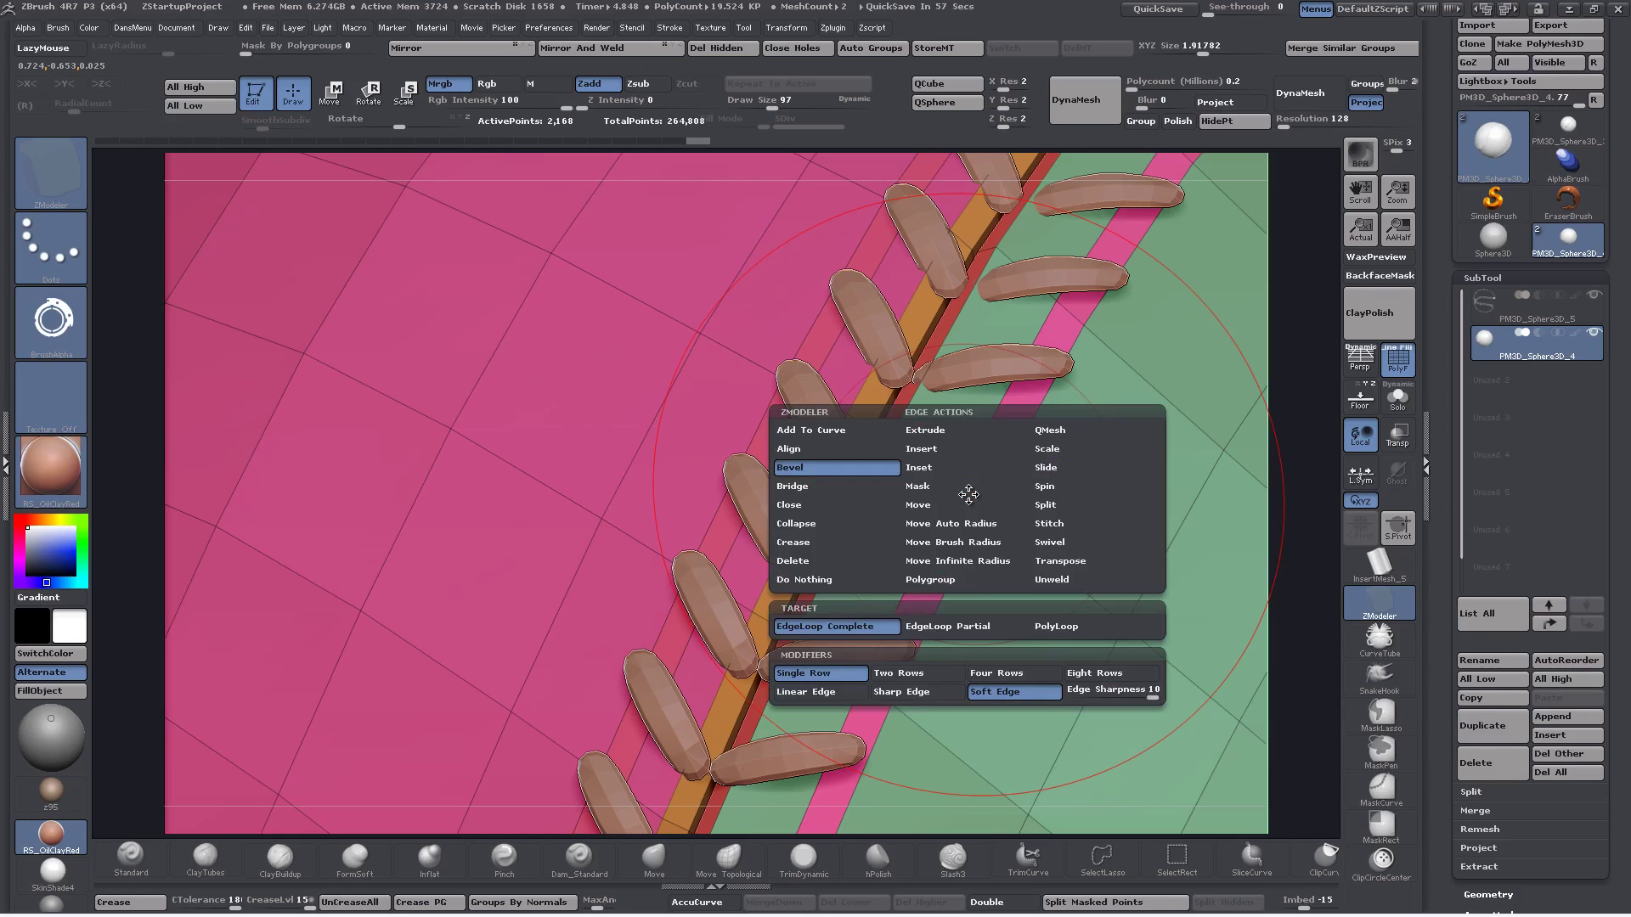
pyautogui.click(921, 449)
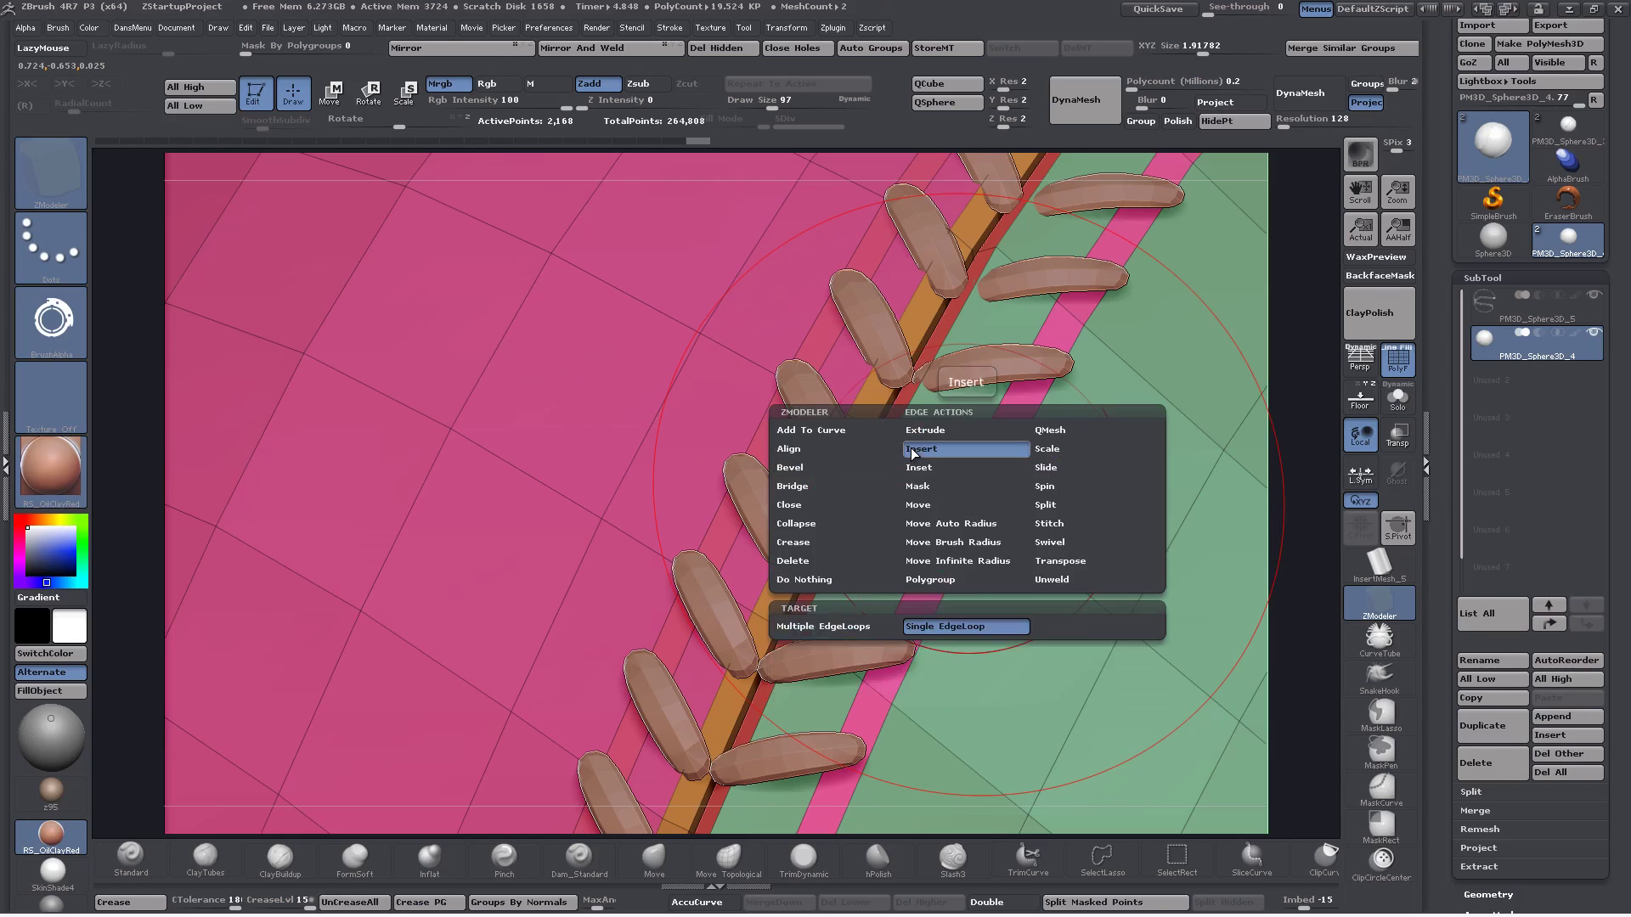
pyautogui.click(854, 634)
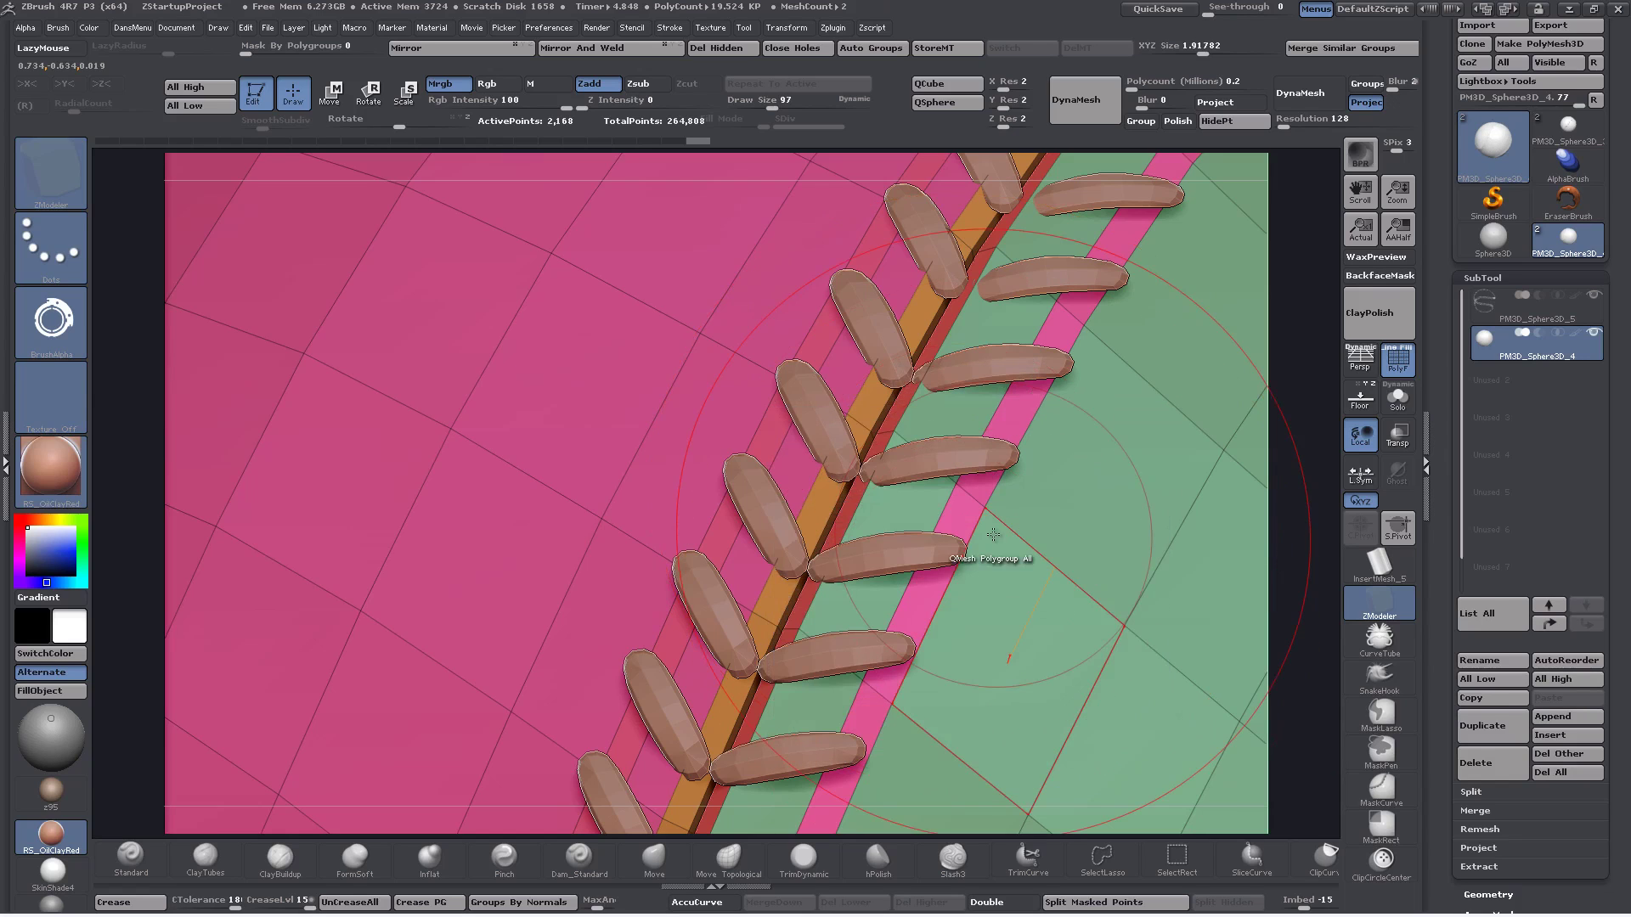
pyautogui.keyDown('ctrl'); pyautogui.moveTo(1001, 528); pyautogui.dragTo(1009, 548, button='right'); pyautogui.keyUp('ctrl')
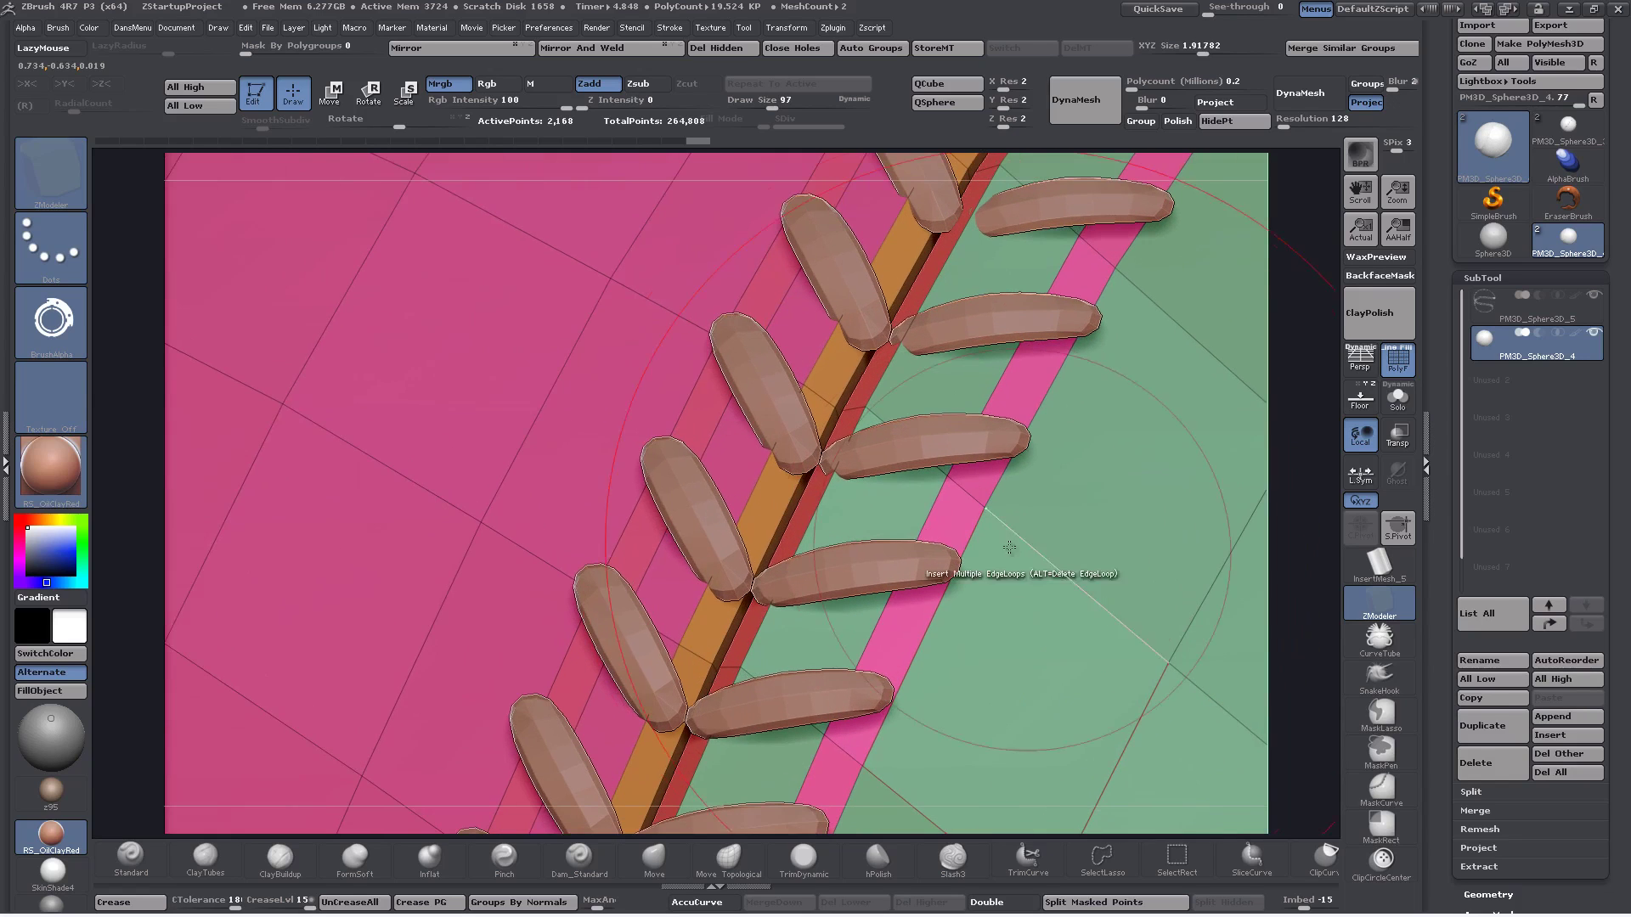
# Insert two edge loops along the bevelled strip on the green panel, undoing the denser attempts
pyautogui.click(968, 491)
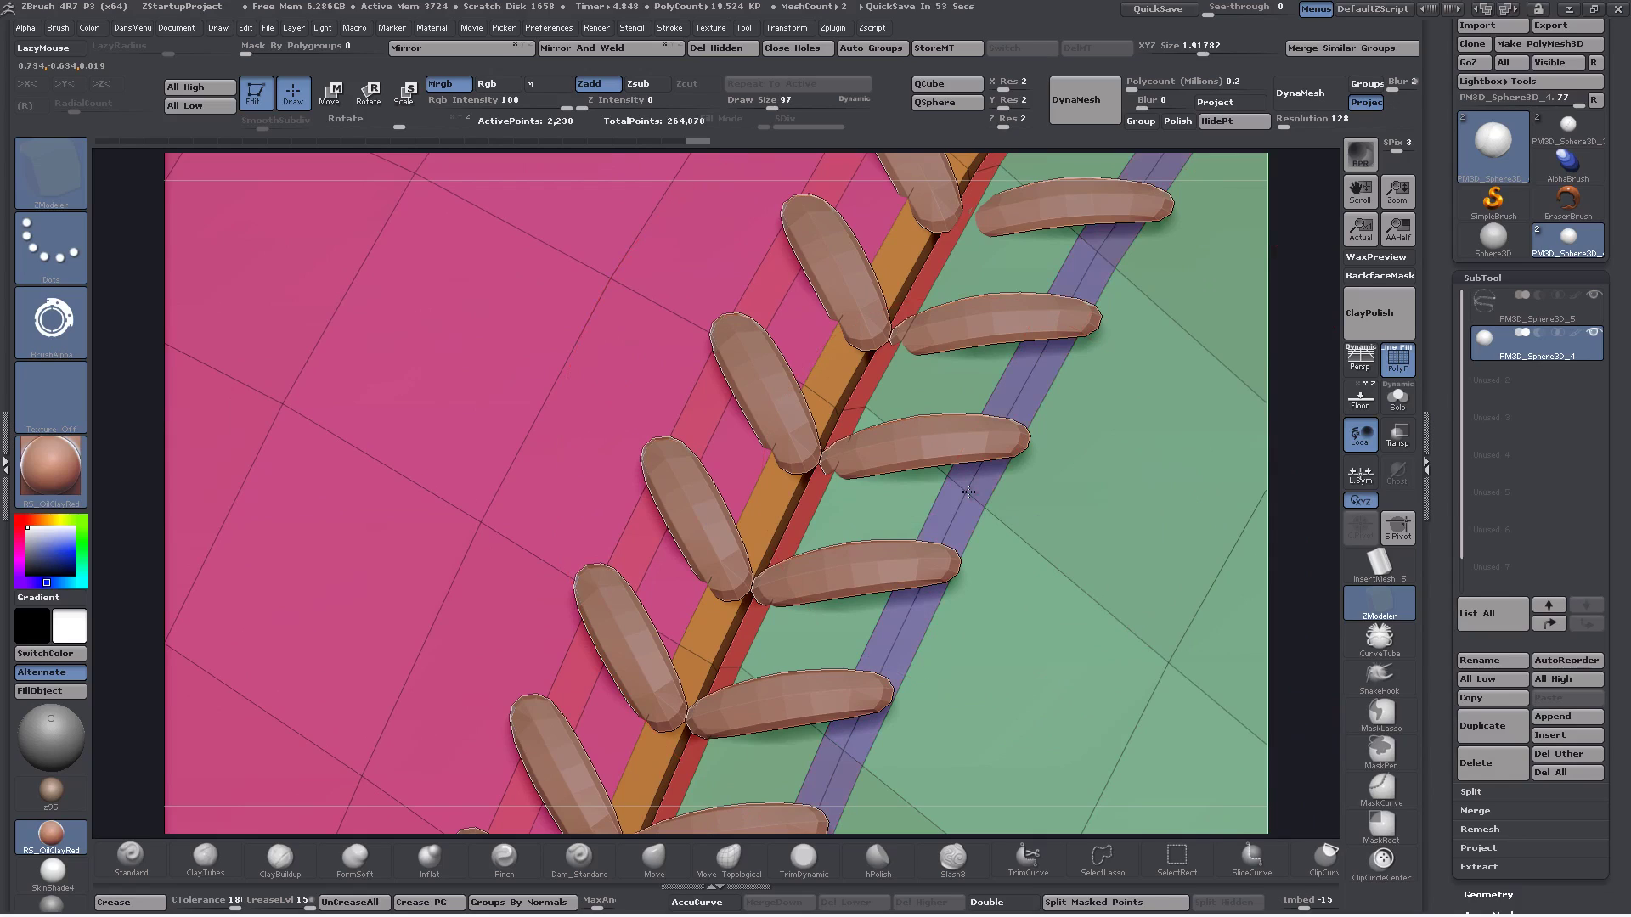
pyautogui.click(929, 479)
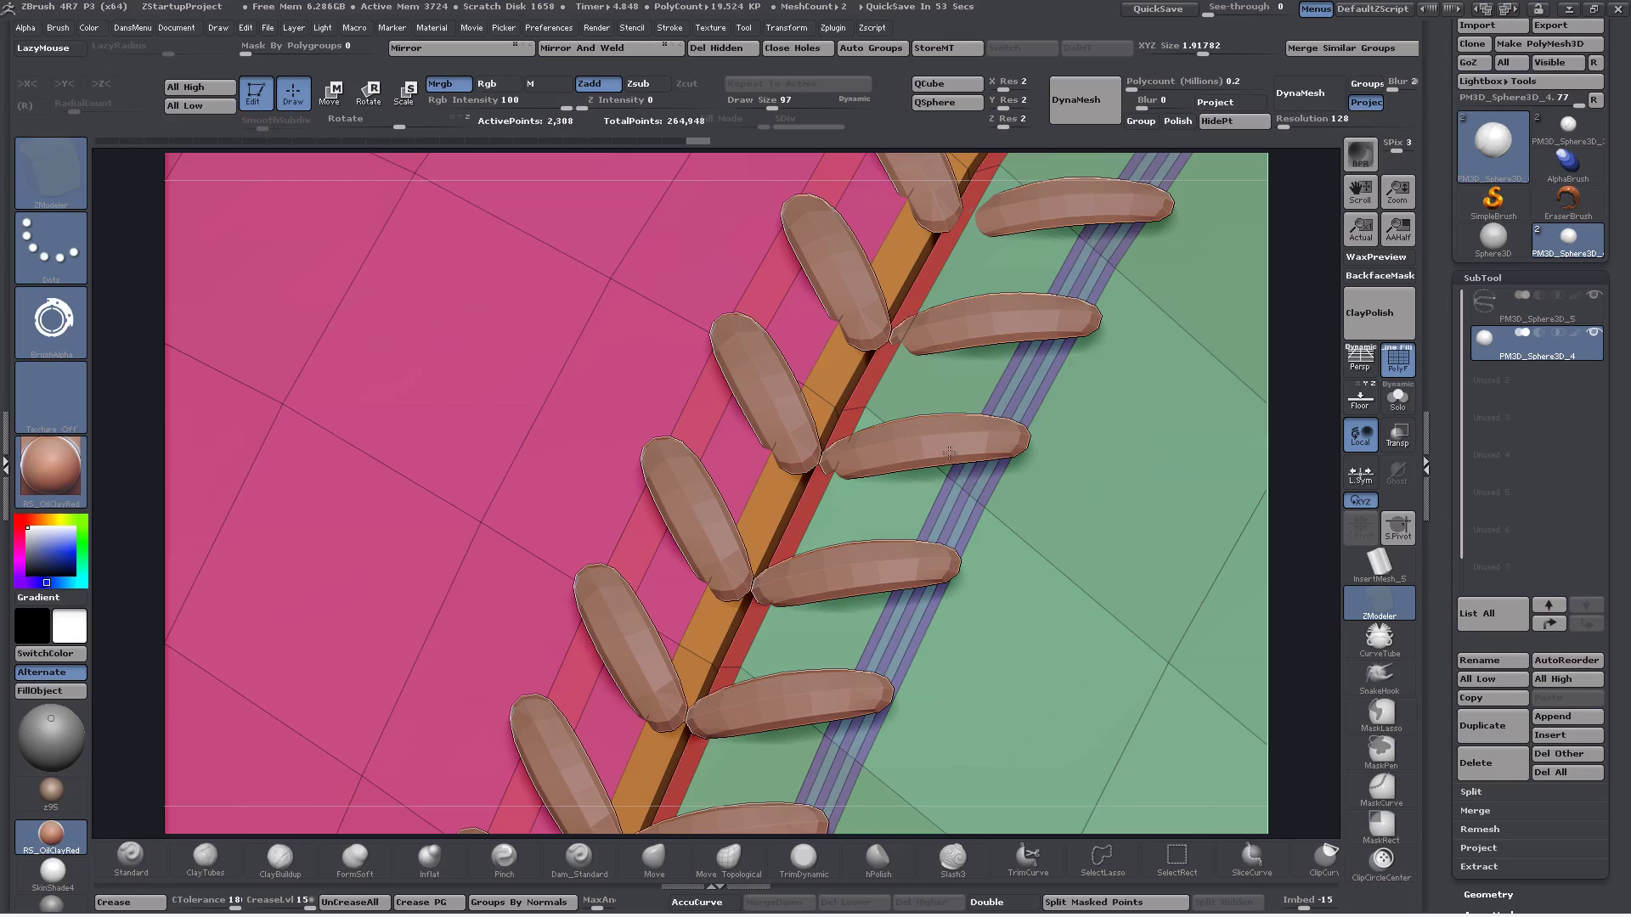
pyautogui.hotkey('ctrl', 'z')
pyautogui.moveTo(901, 488); pyautogui.dragTo(784, 458)
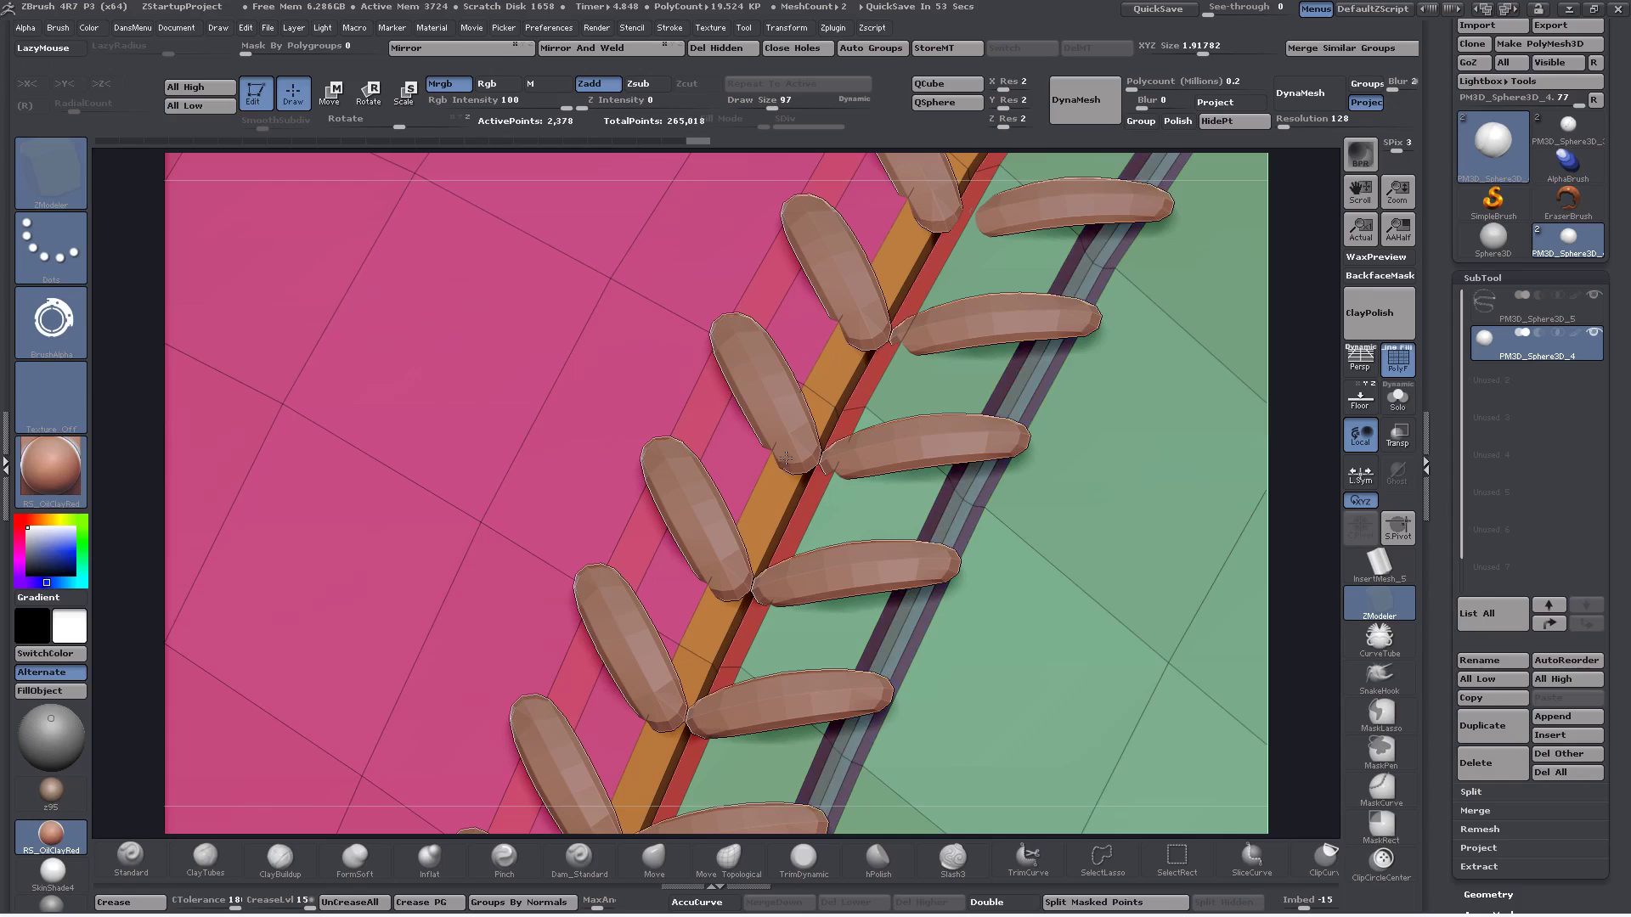
pyautogui.click(790, 450)
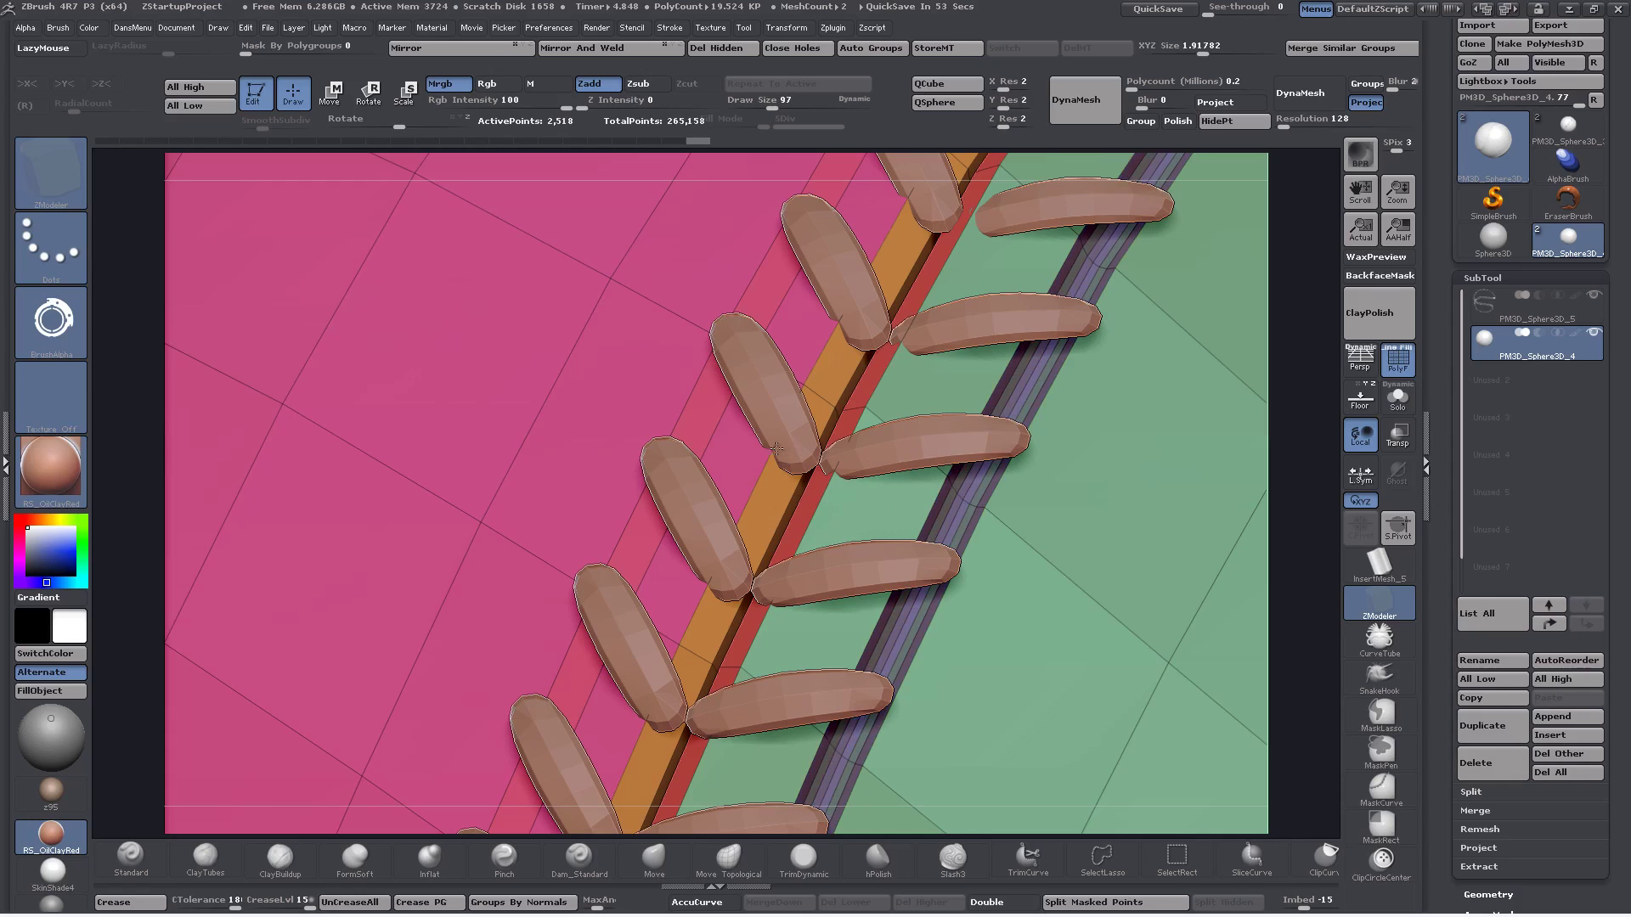
pyautogui.click(754, 457)
pyautogui.hotkey('ctrl', 'z')
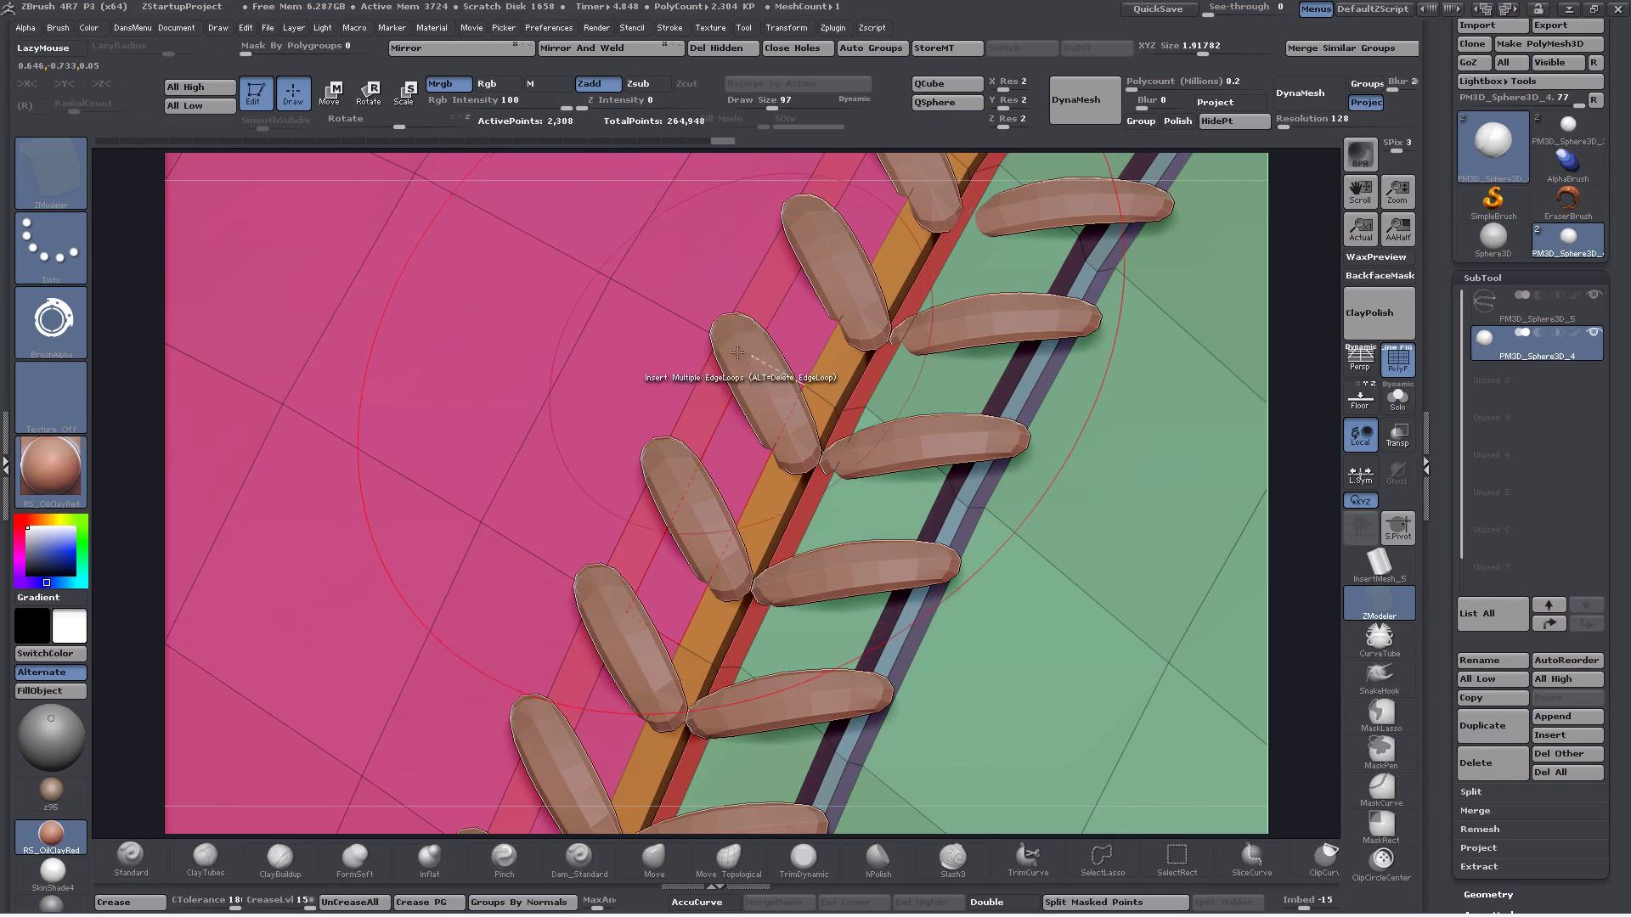
# Insert two edge loops along the bevelled strip on the pink panel, trying other loop densities and undoing them
pyautogui.moveTo(639, 523); pyautogui.dragTo(702, 465, button='right')
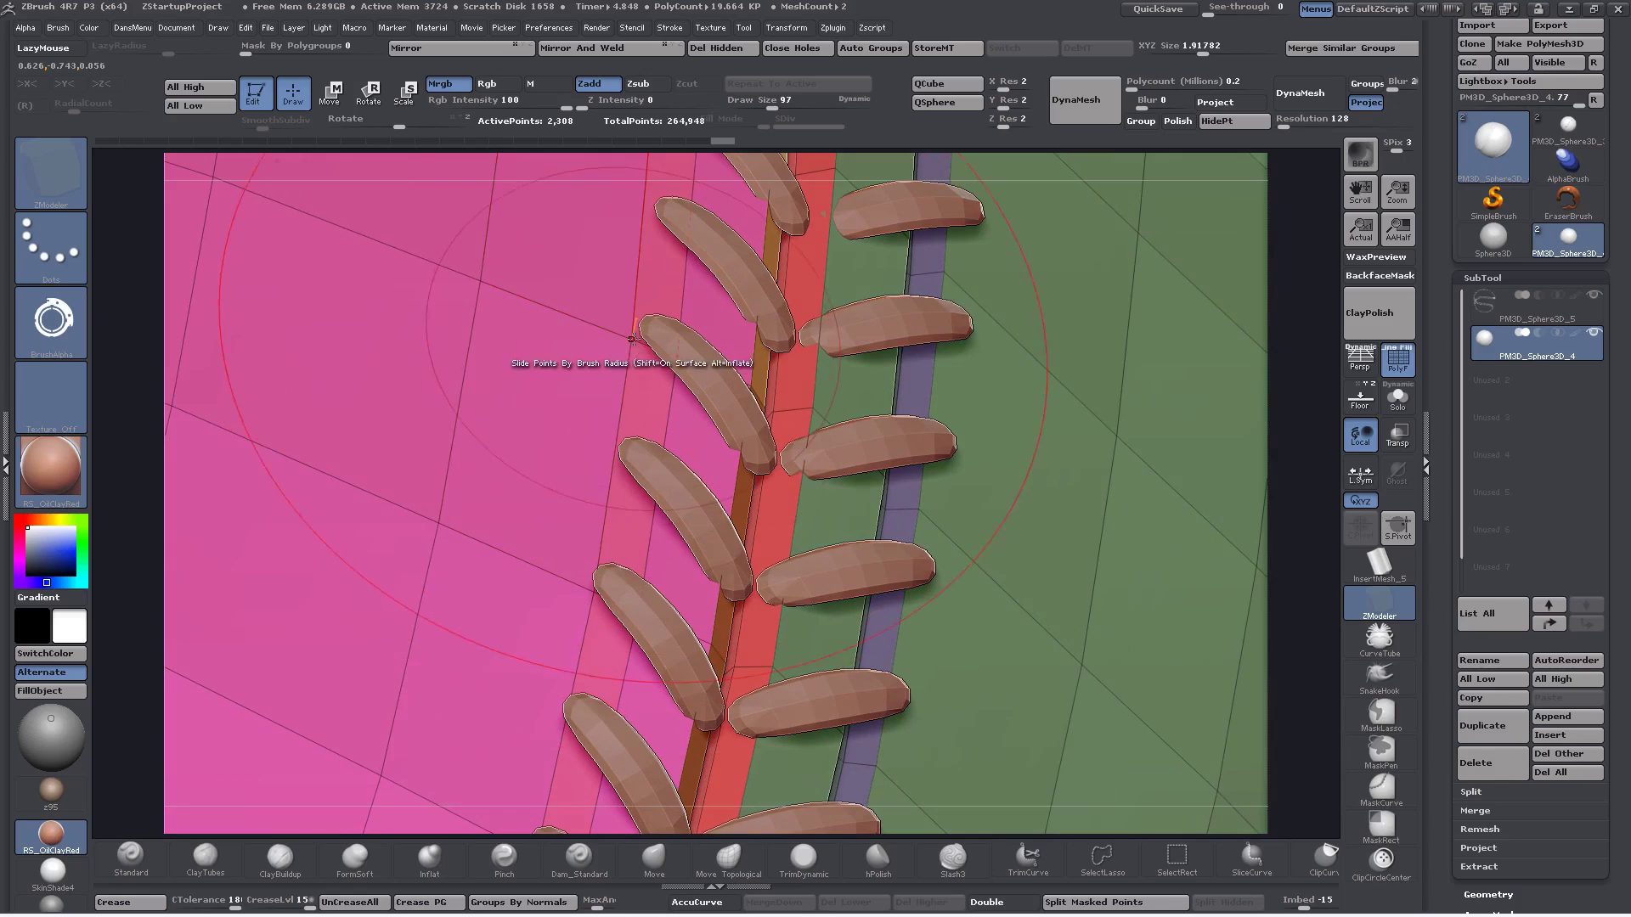
pyautogui.moveTo(644, 344); pyautogui.dragTo(653, 402, button='right')
pyautogui.hotkey('ctrl', 'z')
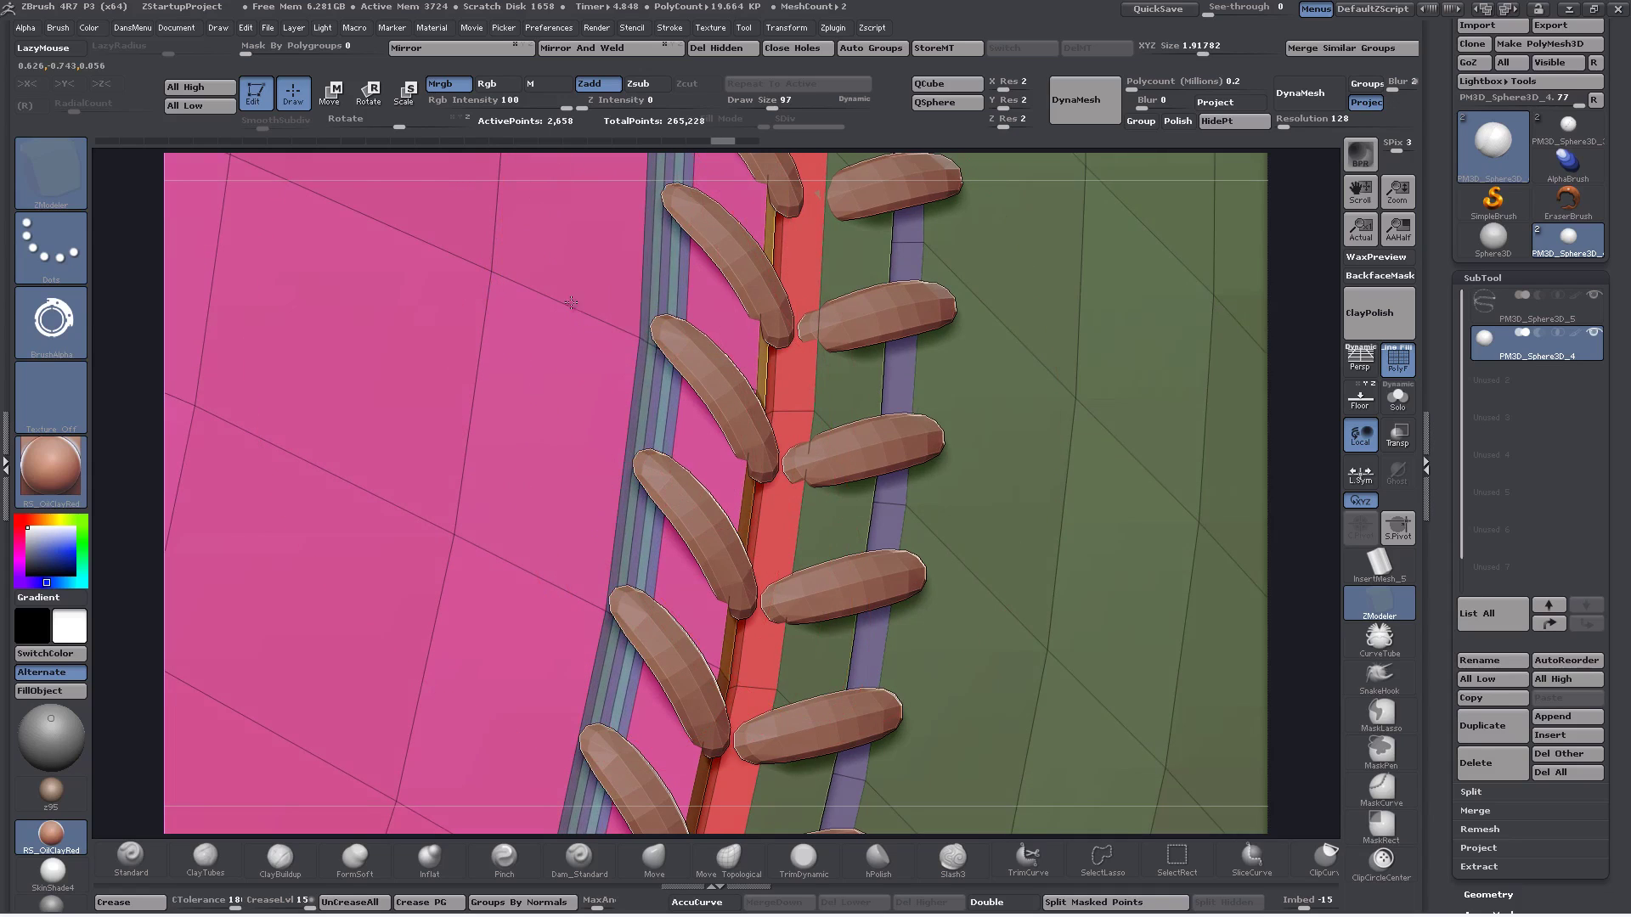
pyautogui.hotkey('ctrl', 'z')
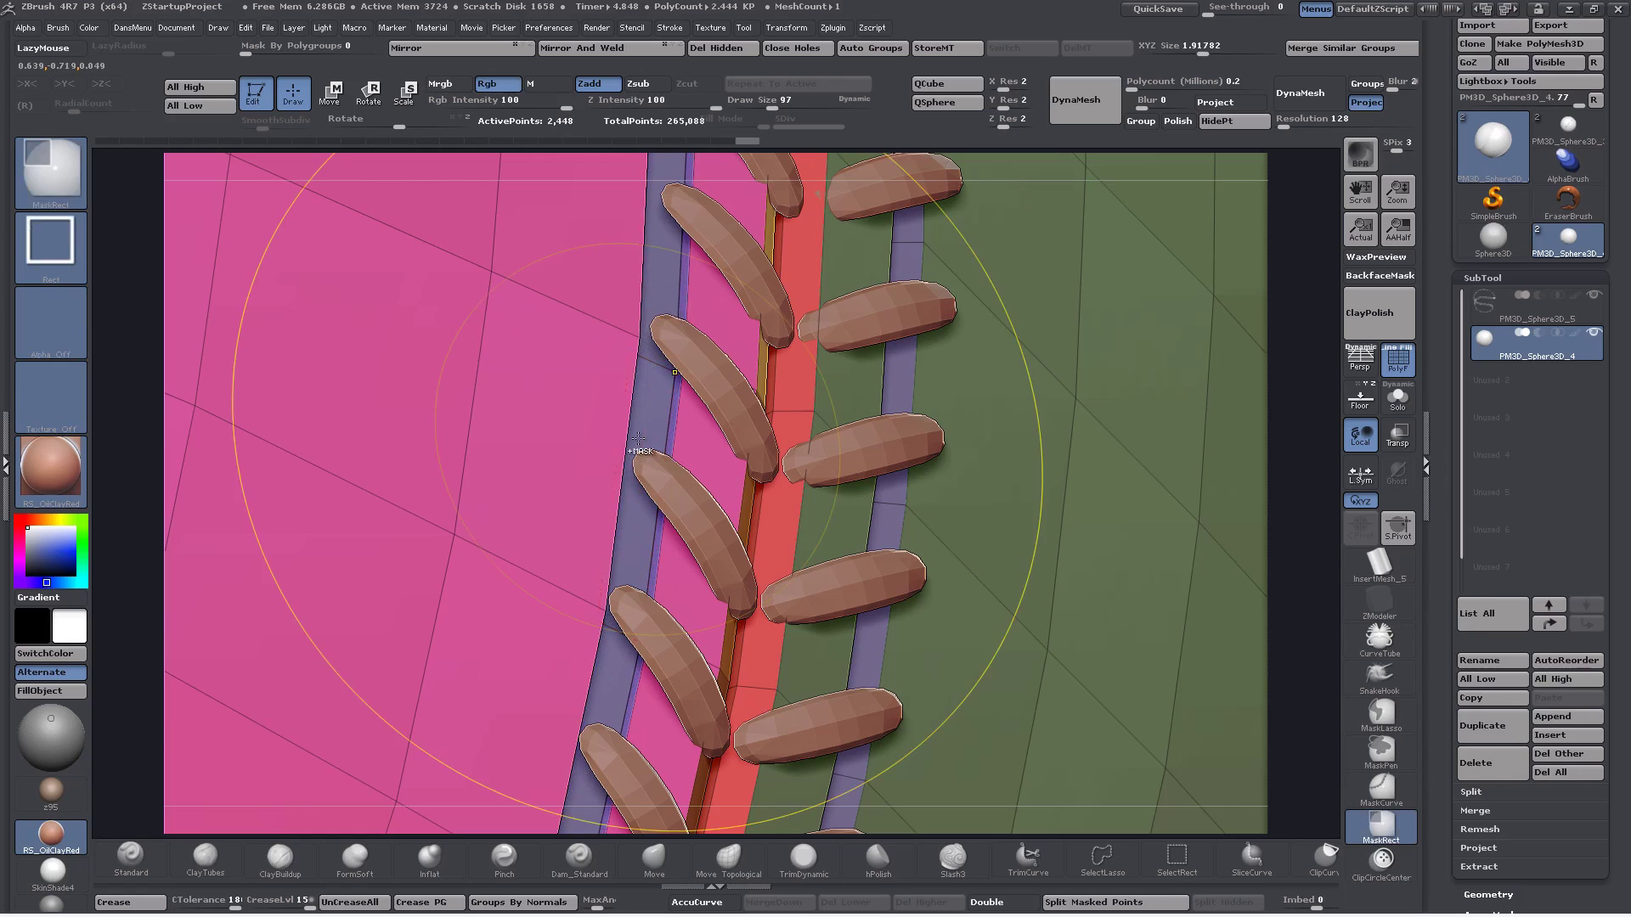
pyautogui.hotkey('ctrl', 'z')
pyautogui.click(655, 340)
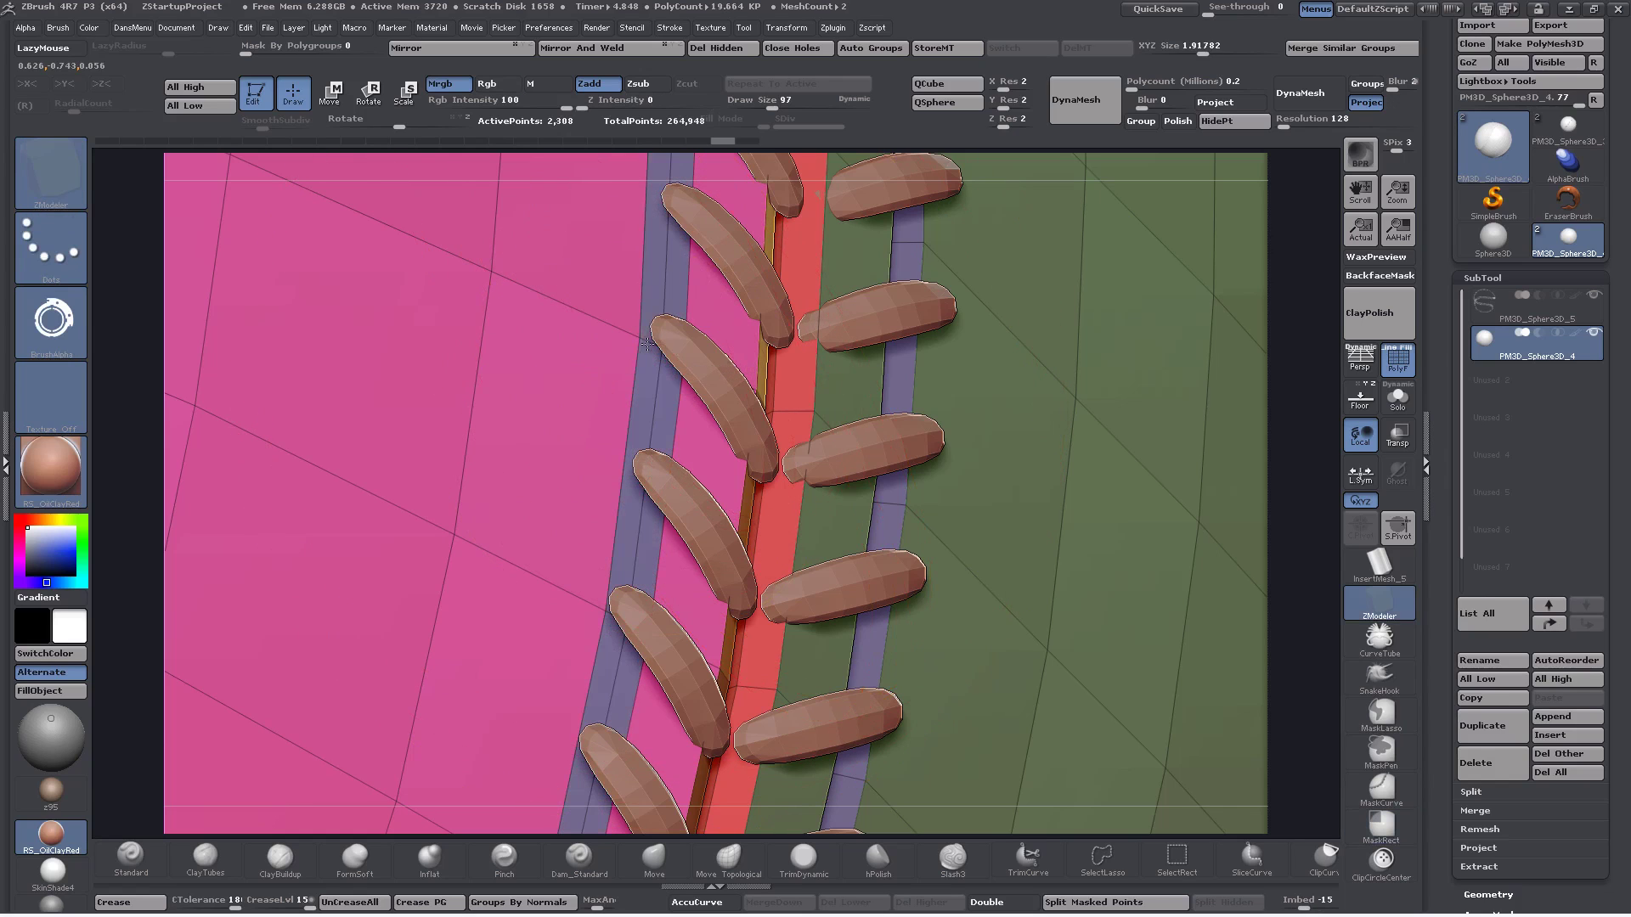
pyautogui.hotkey('ctrl', 'shift', 'z')
pyautogui.hotkey('ctrl', 'shift', 'z')
pyautogui.hotkey('ctrl', 'shift', 'z')
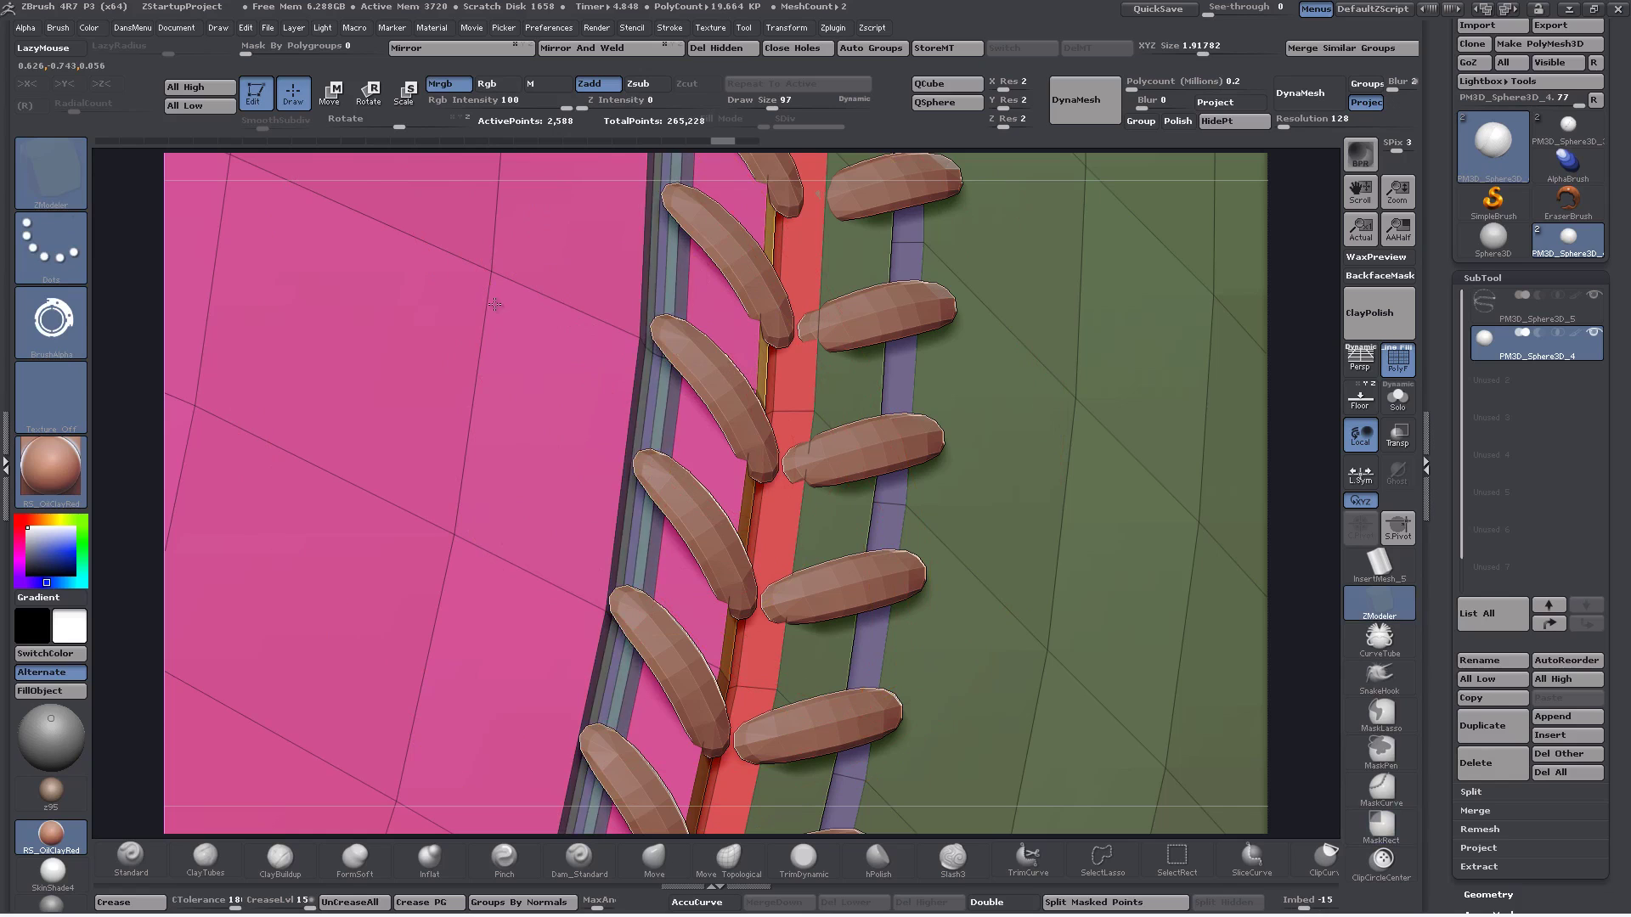
pyautogui.hotkey('ctrl', 'z')
# Turn on the sphere's dynamic subdivision preview with SmoothSubdiv at 5 and hide the polyframe display
pyautogui.moveTo(454, 319); pyautogui.dragTo(1019, 399, button='right')
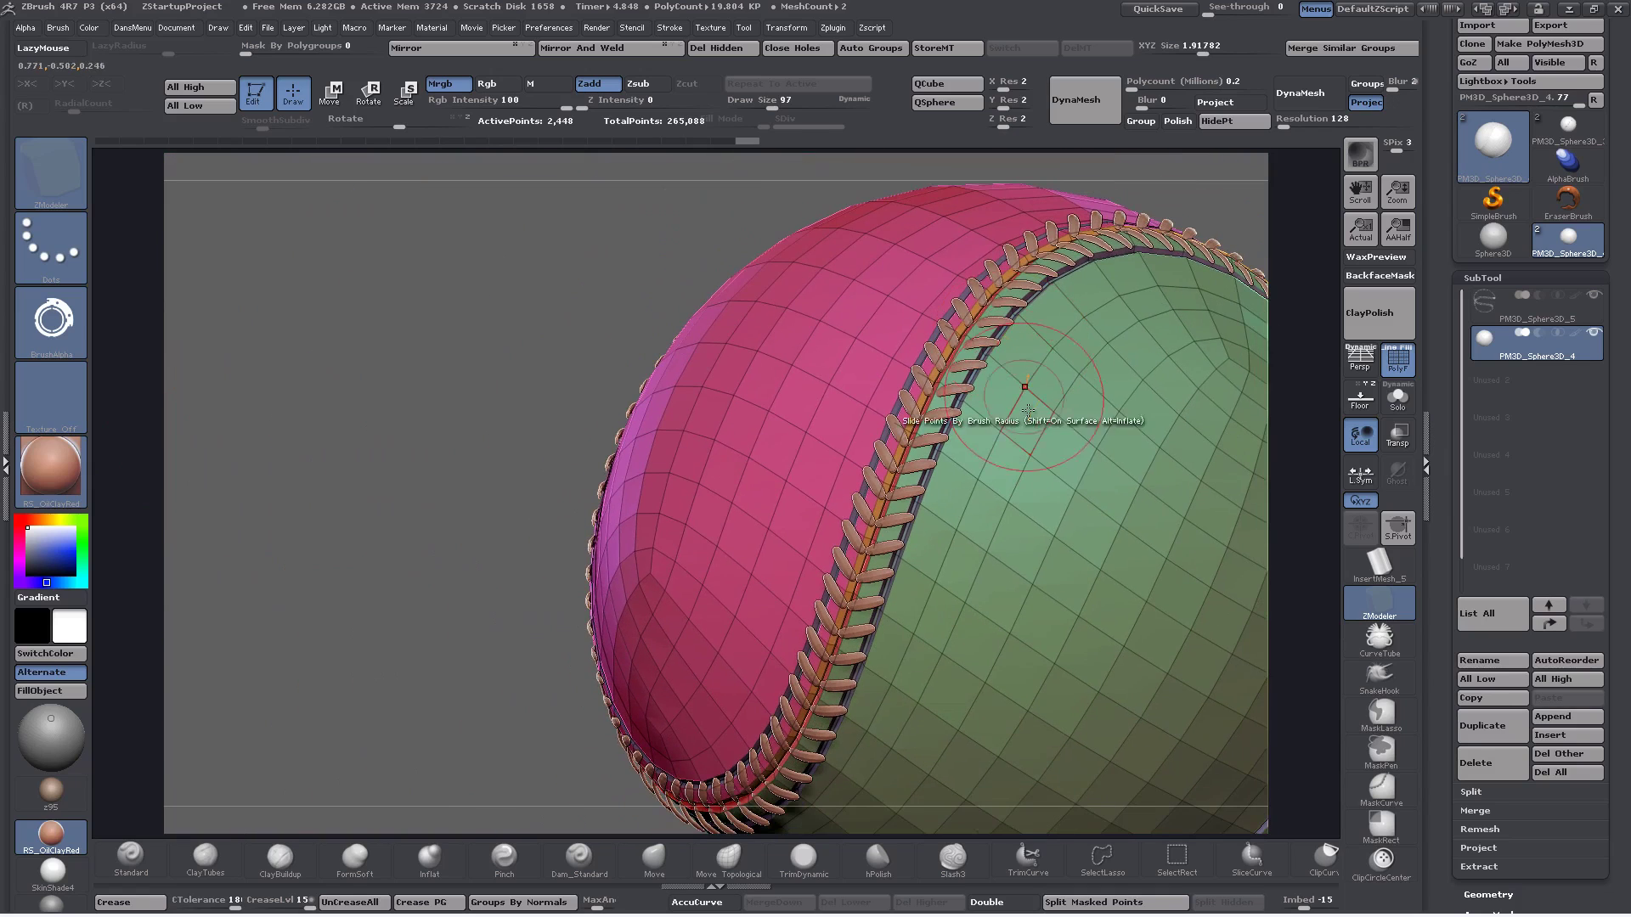
pyautogui.press('d')
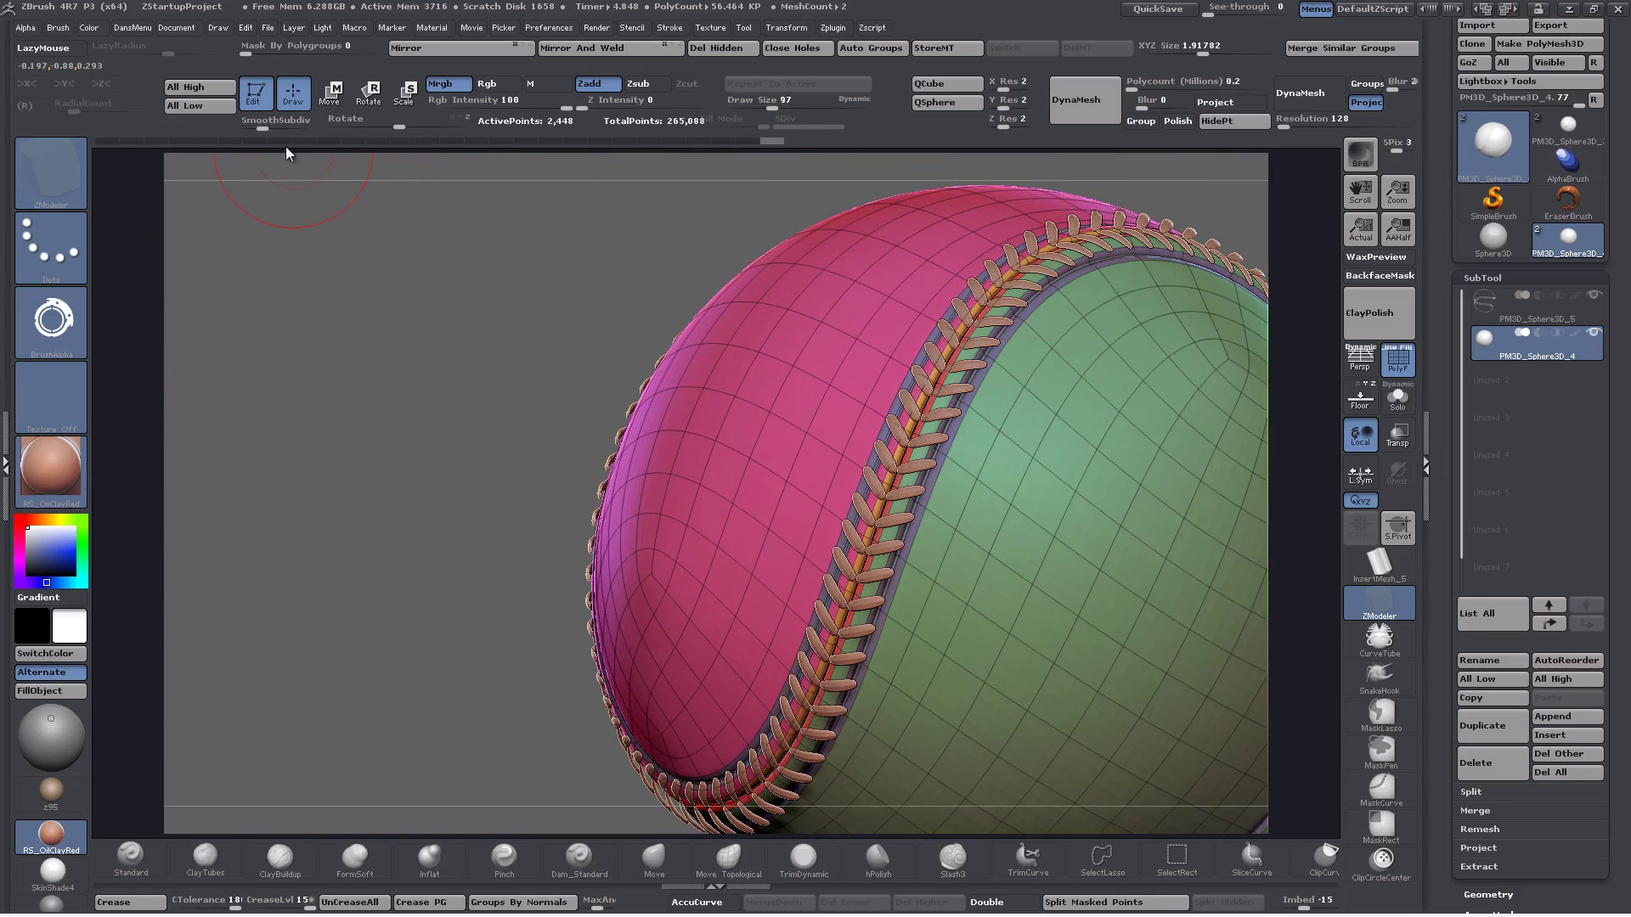
pyautogui.moveTo(254, 127); pyautogui.dragTo(288, 127)
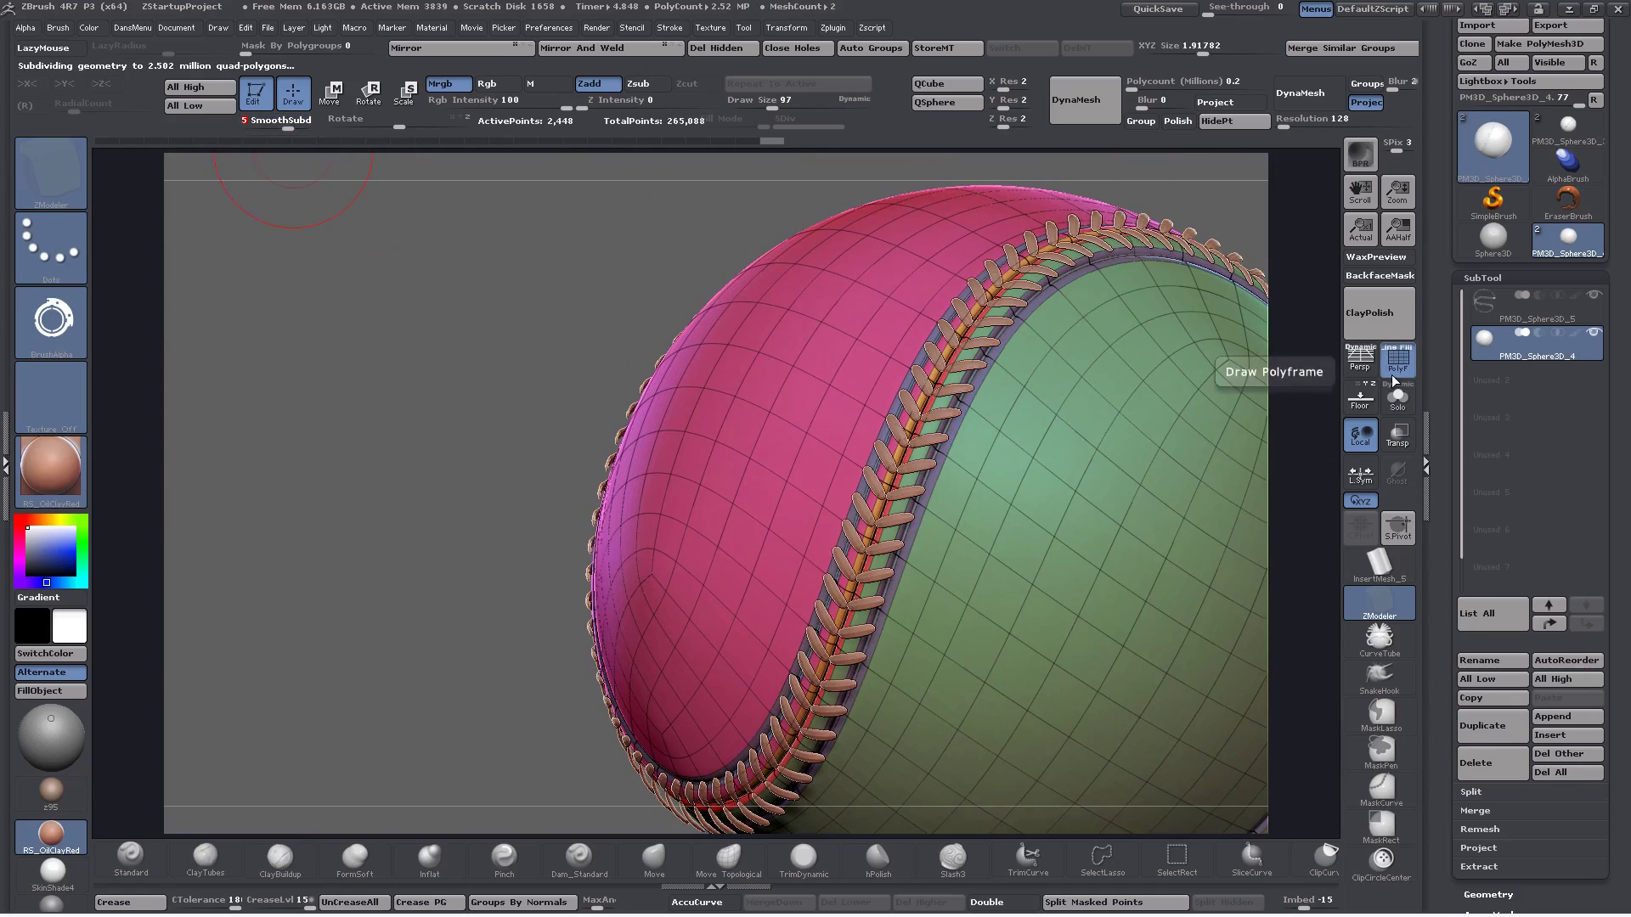
pyautogui.moveTo(1026, 419); pyautogui.dragTo(1248, 327, button='right')
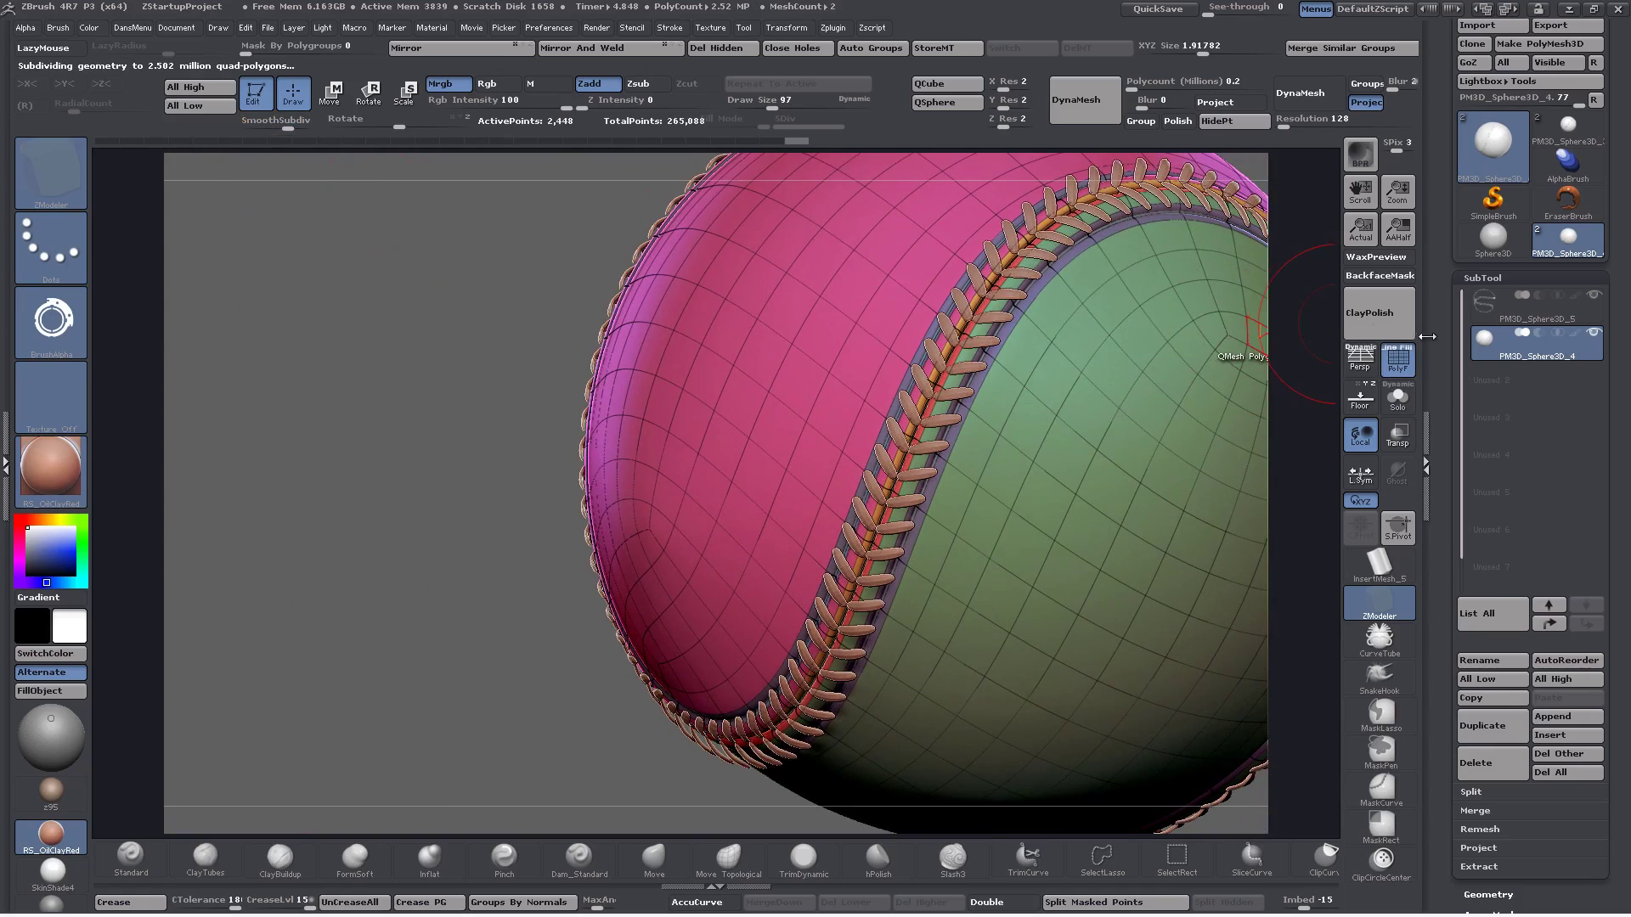
pyautogui.click(1398, 368)
# Examine the seam up close to check how the panel edges and stitches sit on the smoothed ball
pyautogui.keyDown('ctrl'); pyautogui.moveTo(1052, 501); pyautogui.dragTo(1022, 432, button='right'); pyautogui.keyUp('ctrl')
pyautogui.moveTo(1022, 432); pyautogui.dragTo(817, 541)
pyautogui.moveTo(817, 542)
pyautogui.mouseDown(button='right')
pyautogui.moveTo(807, 510)
pyautogui.moveTo(859, 597)
pyautogui.mouseUp(button='right')
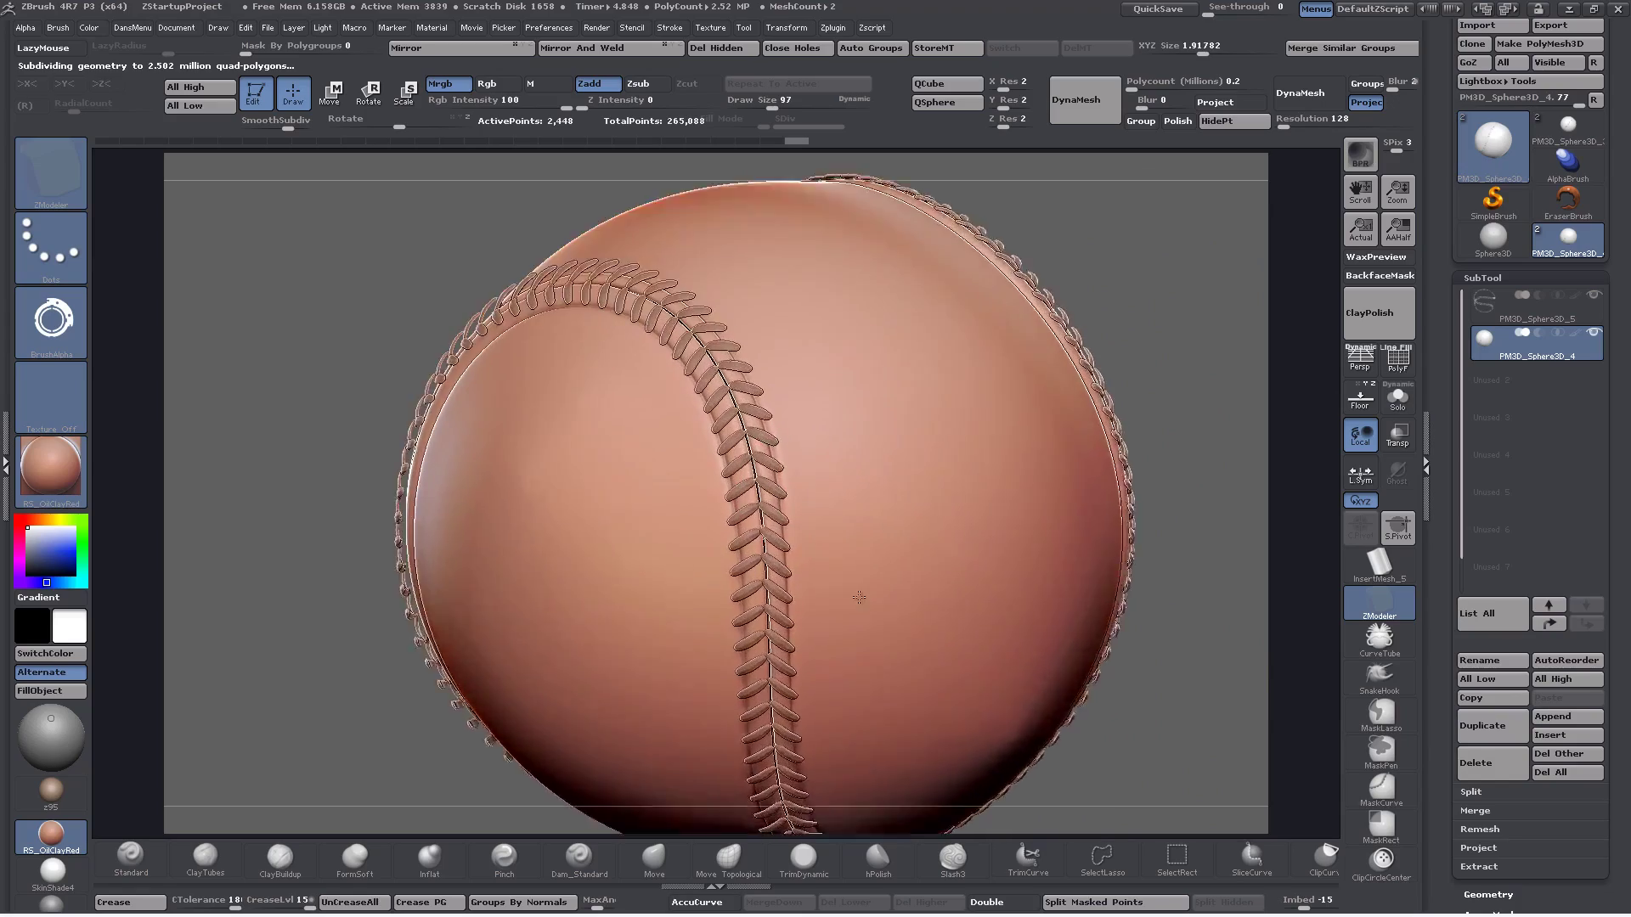
pyautogui.keyDown('alt'); pyautogui.moveTo(860, 597); pyautogui.dragTo(778, 497); pyautogui.keyUp('alt')
pyautogui.keyDown('alt'); pyautogui.moveTo(674, 392); pyautogui.dragTo(938, 514, button='right'); pyautogui.keyUp('alt')
pyautogui.keyDown('ctrl'); pyautogui.moveTo(801, 541); pyautogui.dragTo(684, 497, button='right'); pyautogui.keyUp('ctrl')
pyautogui.moveTo(684, 497); pyautogui.dragTo(852, 470)
pyautogui.keyDown('ctrl'); pyautogui.moveTo(762, 277); pyautogui.dragTo(786, 561, button='right'); pyautogui.keyUp('ctrl')
pyautogui.keyDown('alt'); pyautogui.moveTo(614, 290); pyautogui.dragTo(734, 426, button='right'); pyautogui.keyUp('alt')
# Inspect the whole baseball from several sides to check its overall shape and the run of the stitched seam
pyautogui.moveTo(735, 426)
pyautogui.mouseDown()
pyautogui.moveTo(782, 419)
pyautogui.moveTo(804, 484)
pyautogui.moveTo(875, 519)
pyautogui.moveTo(822, 531)
pyautogui.moveTo(654, 654)
pyautogui.moveTo(702, 572)
pyautogui.moveTo(757, 625)
pyautogui.moveTo(408, 465)
pyautogui.mouseUp()
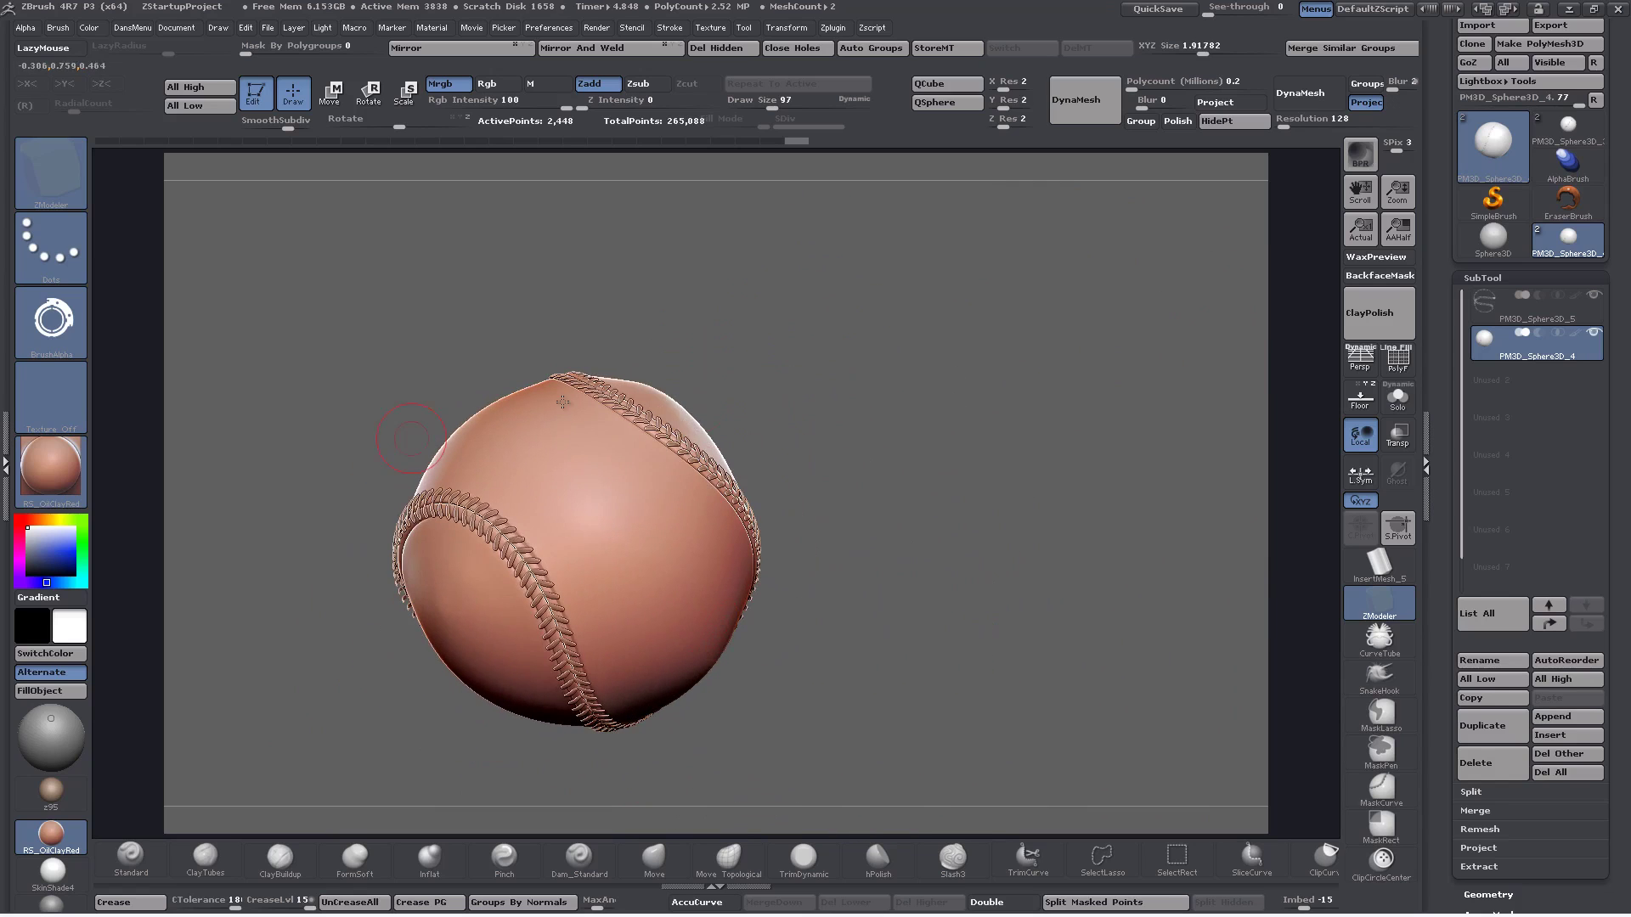
pyautogui.moveTo(783, 591); pyautogui.dragTo(737, 495)
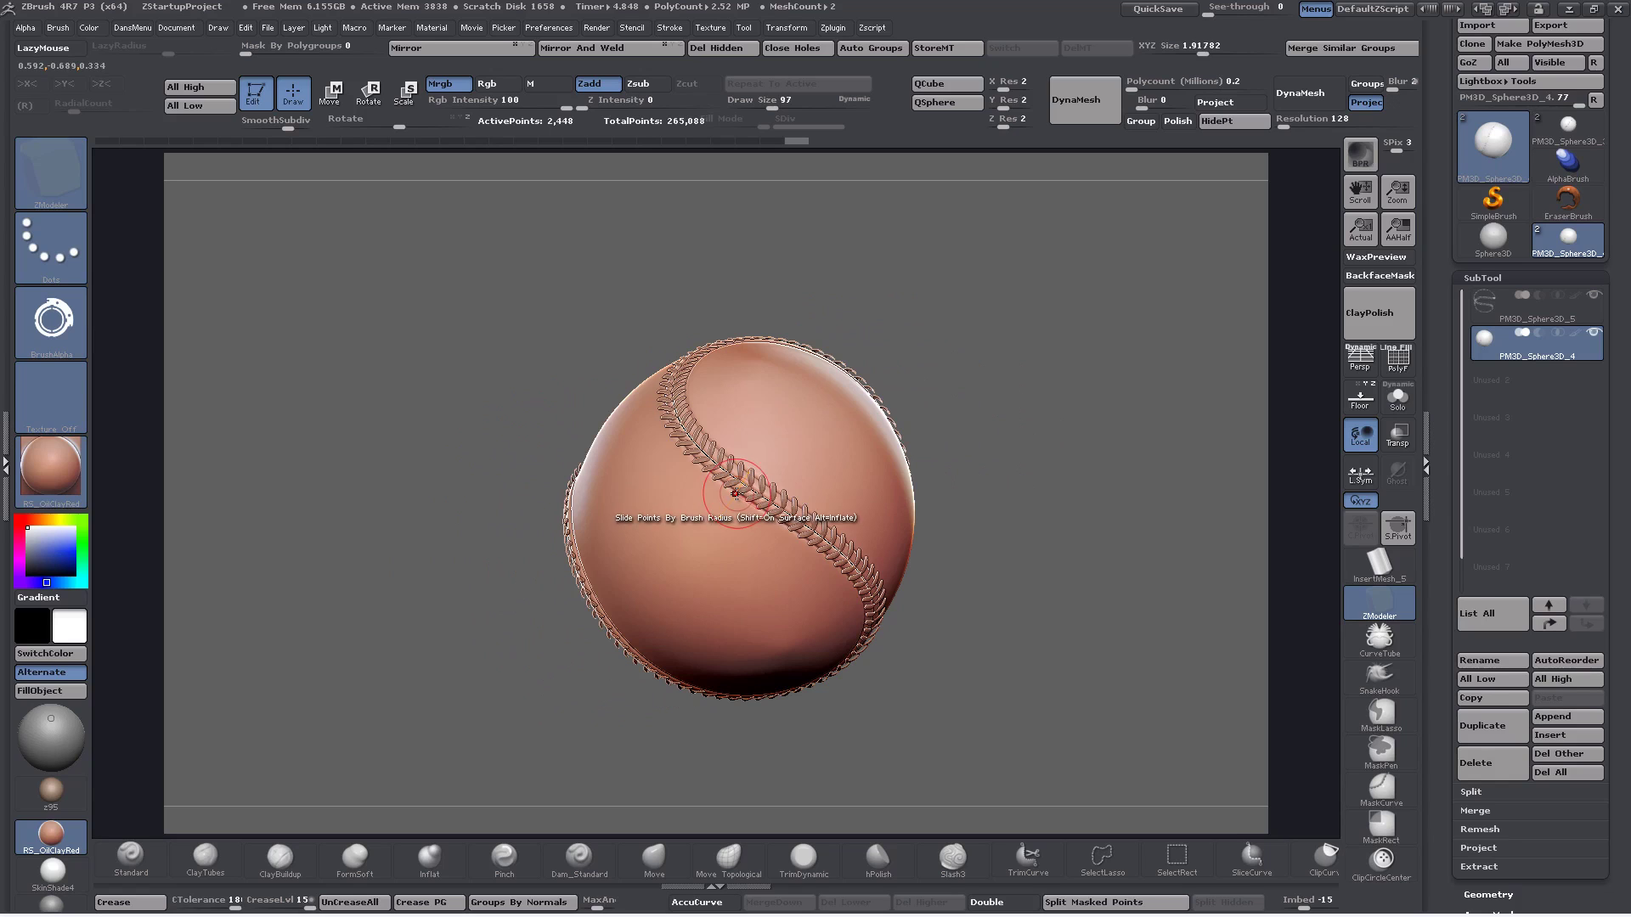
pyautogui.moveTo(693, 548); pyautogui.dragTo(815, 449)
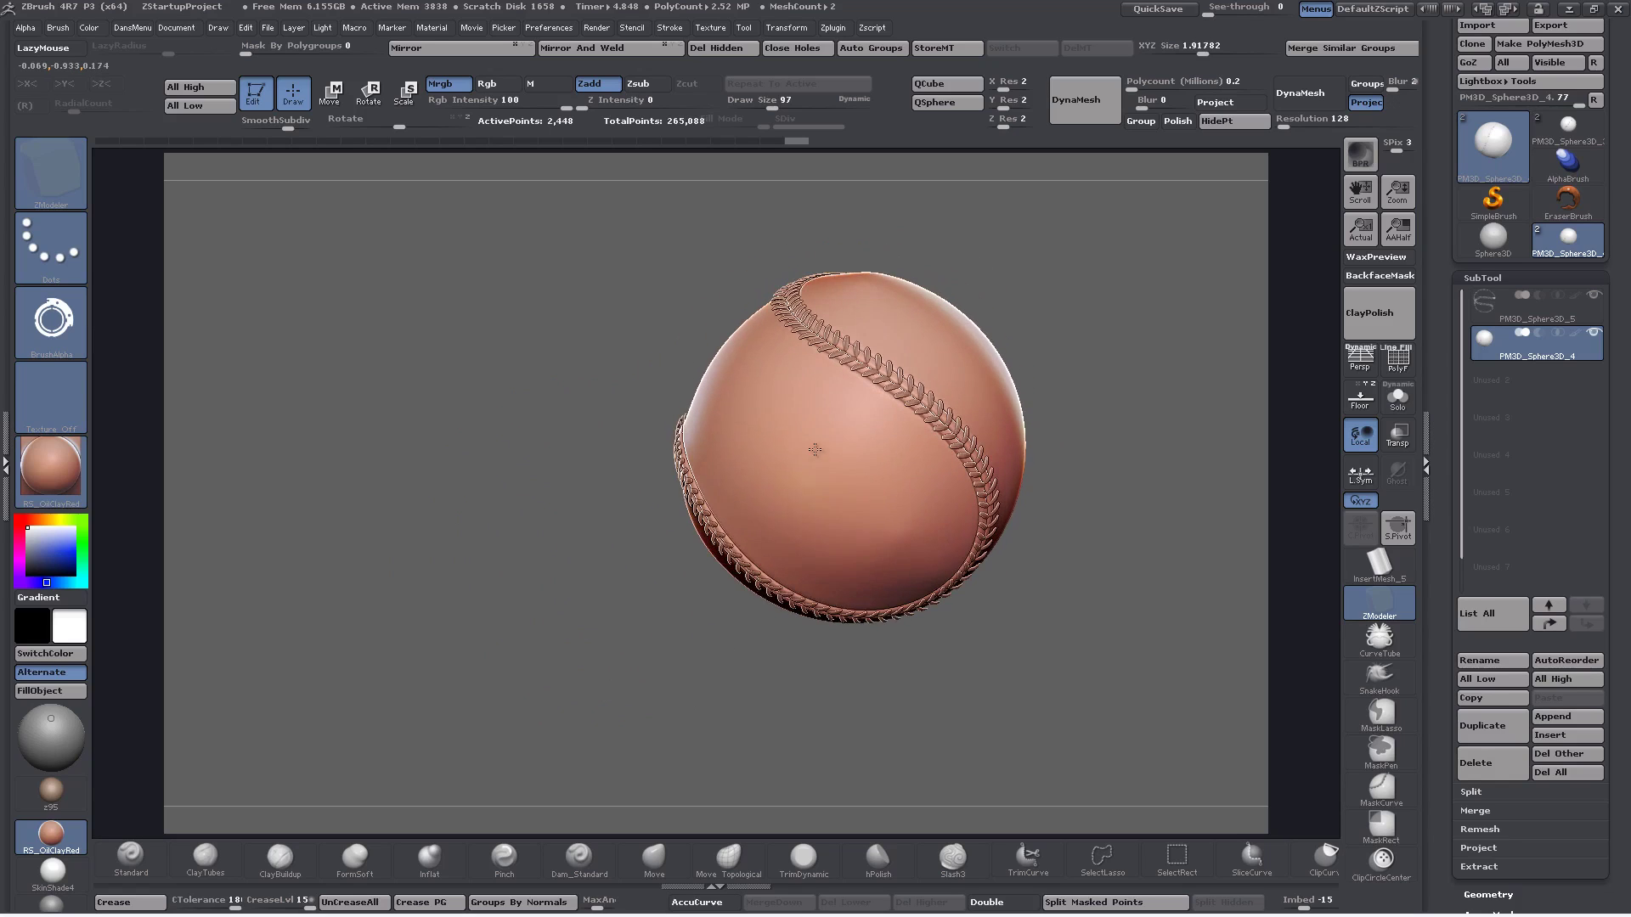
pyautogui.moveTo(1068, 560); pyautogui.dragTo(952, 554)
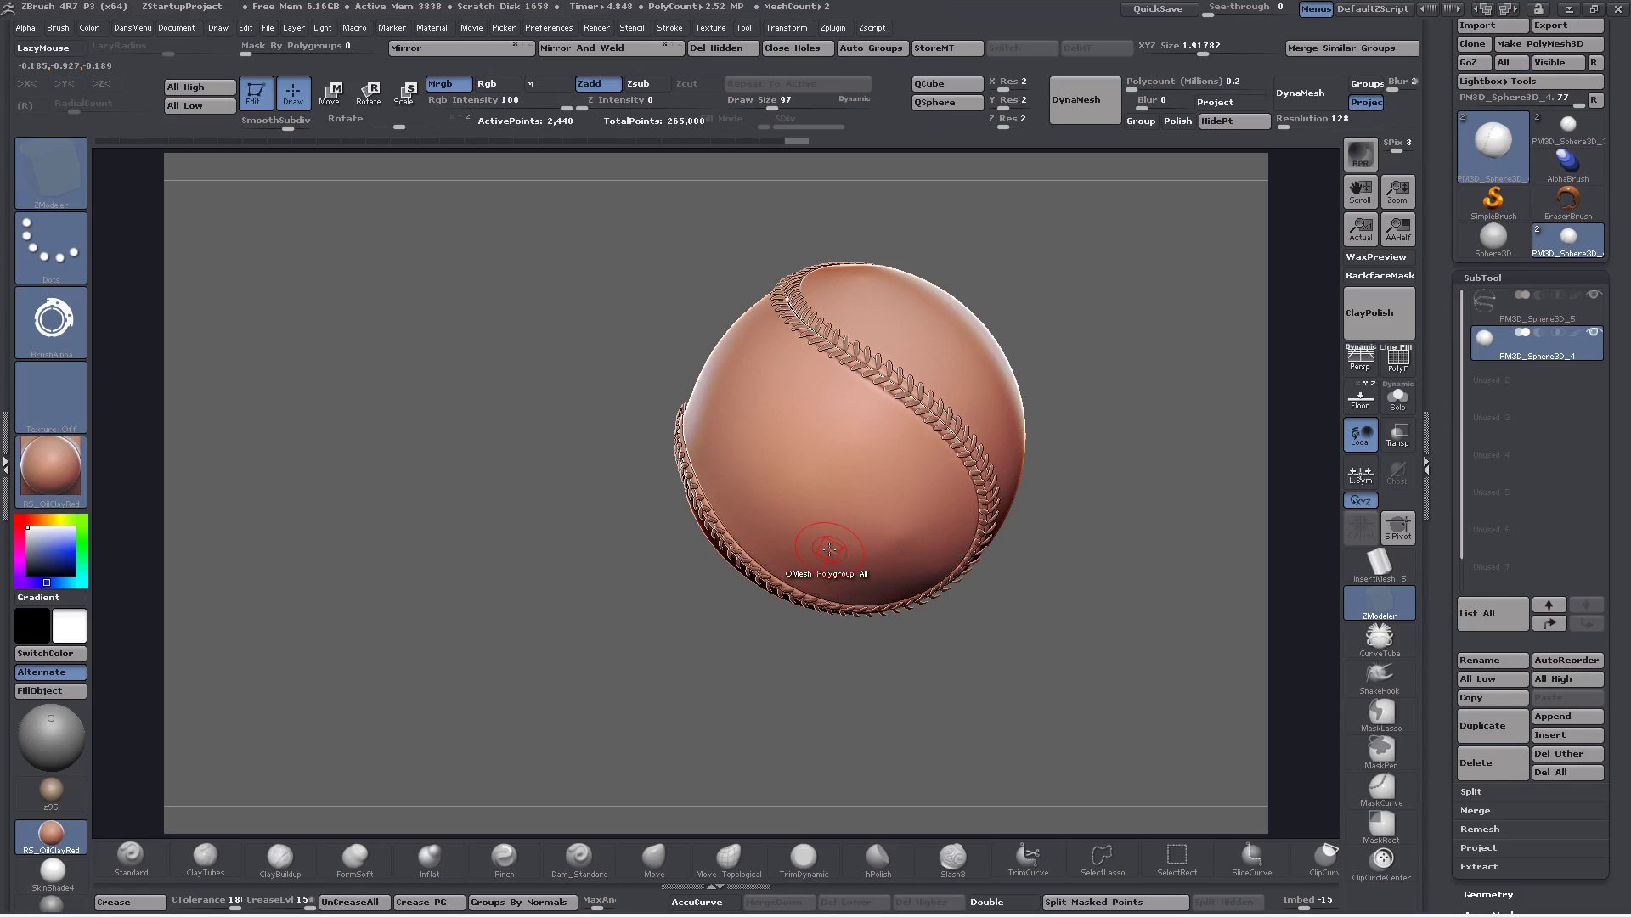
pyautogui.moveTo(848, 511); pyautogui.dragTo(854, 557, button='right')
pyautogui.moveTo(854, 557); pyautogui.dragTo(813, 407)
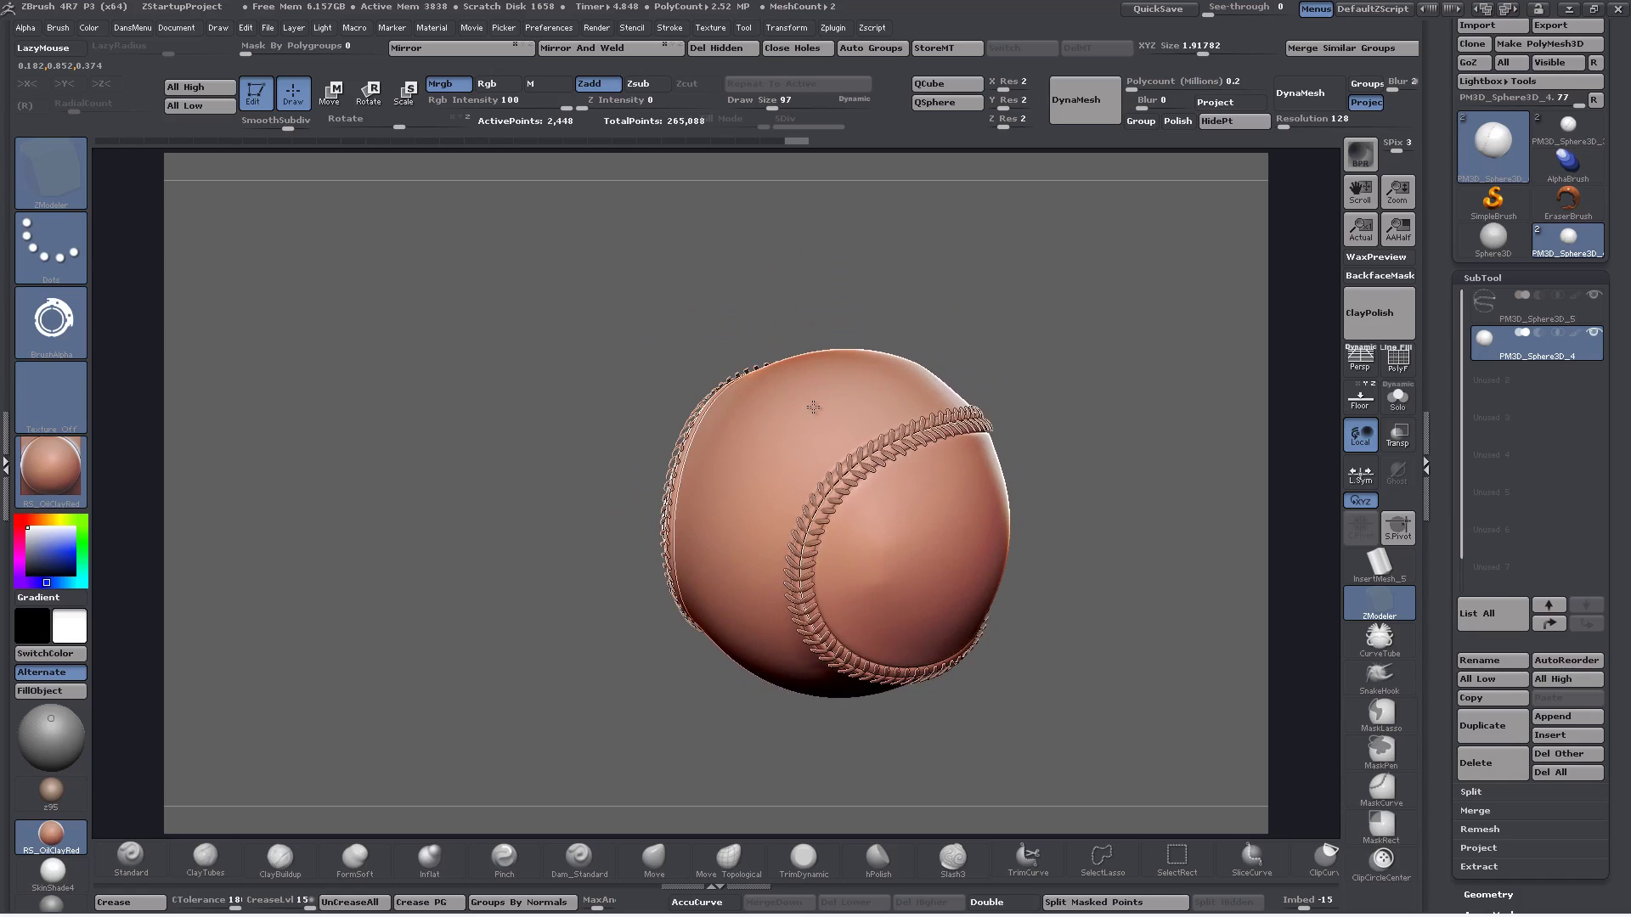
pyautogui.moveTo(1020, 404); pyautogui.dragTo(843, 443)
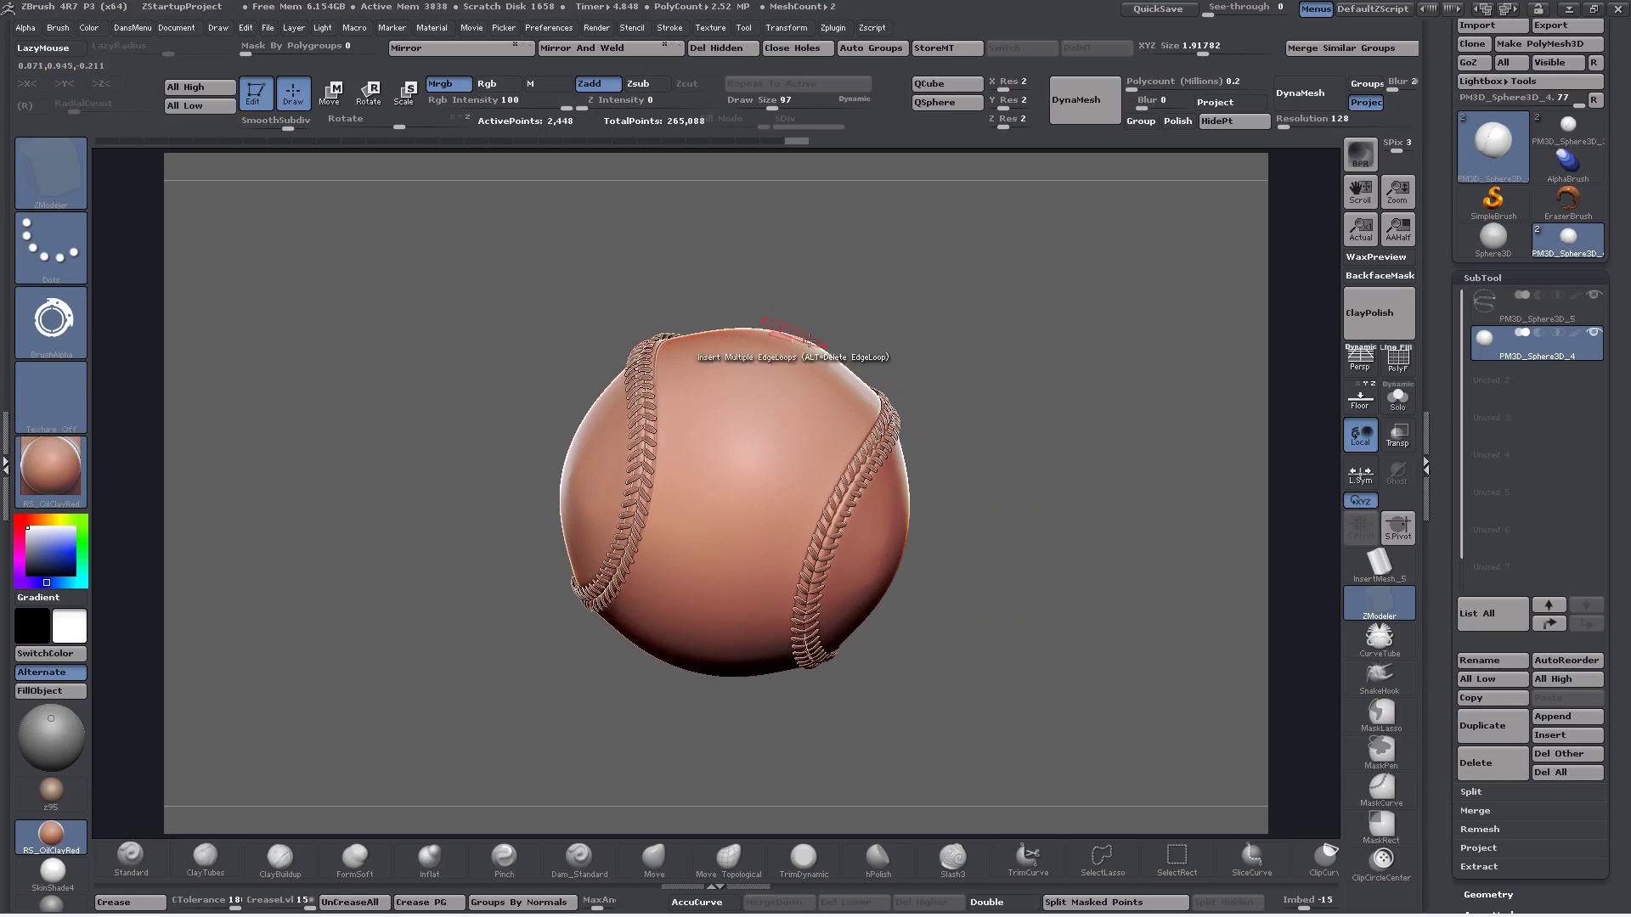
pyautogui.moveTo(785, 498)
pyautogui.mouseDown(button='right')
pyautogui.moveTo(722, 398)
pyautogui.moveTo(789, 458)
pyautogui.mouseUp(button='right')
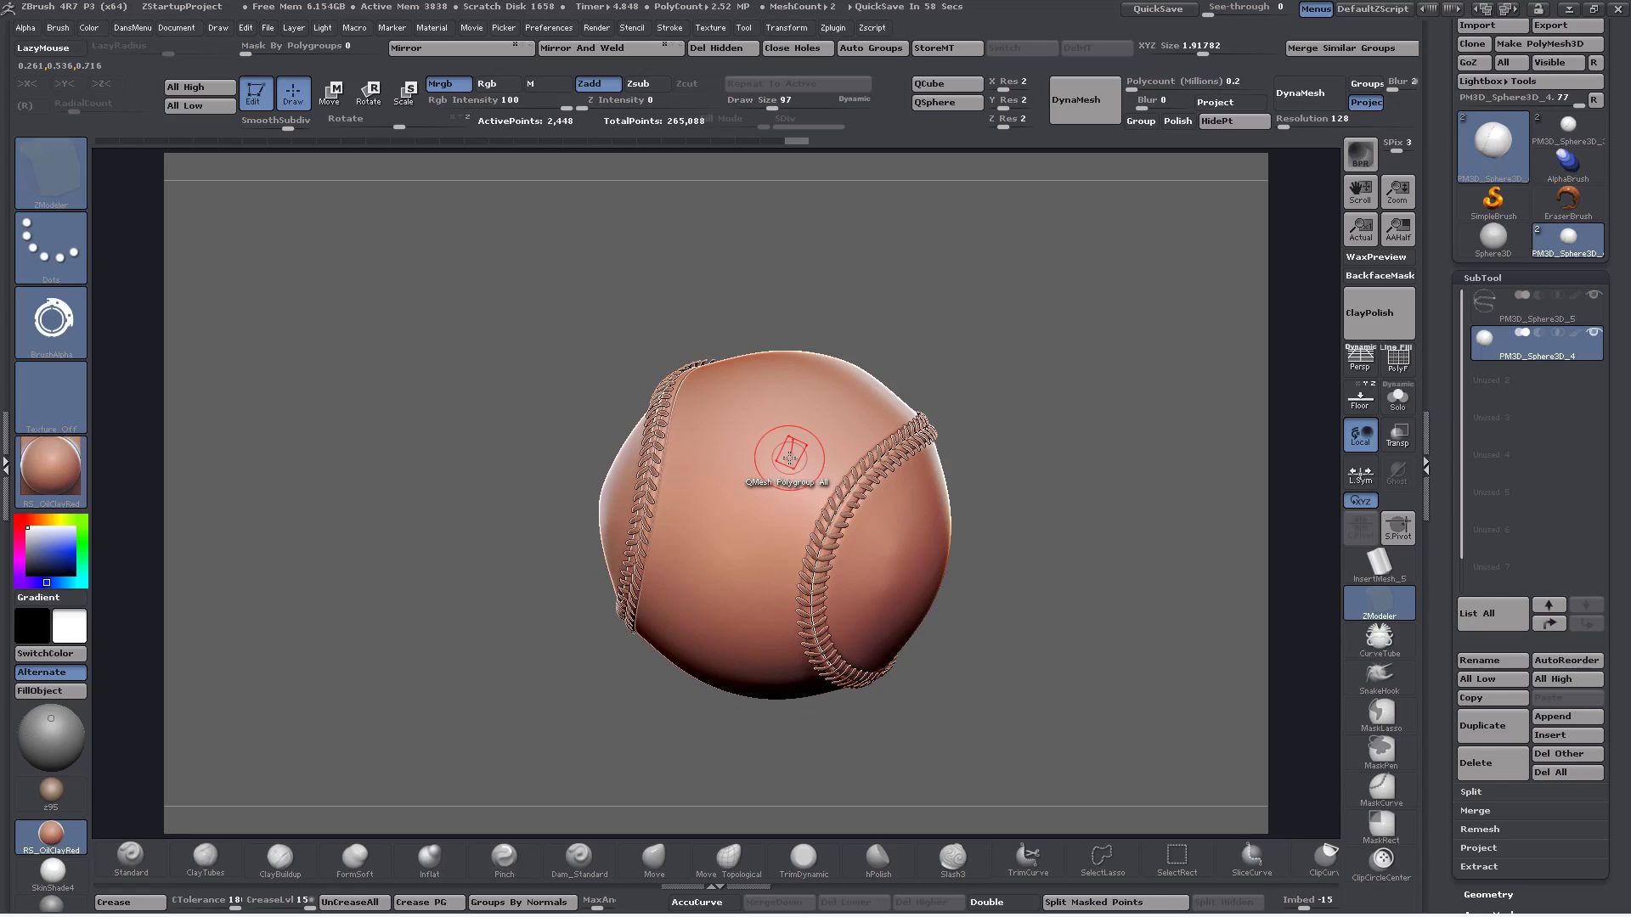
# Examine the smoothed panels and stitched seams around the ball, checking the roundness of its silhouette and the fit of the stitches
pyautogui.moveTo(793, 425)
pyautogui.keyDown('alt'); pyautogui.mouseDown(button='right')
pyautogui.moveTo(836, 443)
pyautogui.moveTo(841, 469)
pyautogui.moveTo(837, 451)
pyautogui.mouseUp(button='right'); pyautogui.keyUp('alt')
pyautogui.moveTo(837, 451); pyautogui.dragTo(856, 424)
pyautogui.moveTo(855, 424); pyautogui.dragTo(780, 413, button='right')
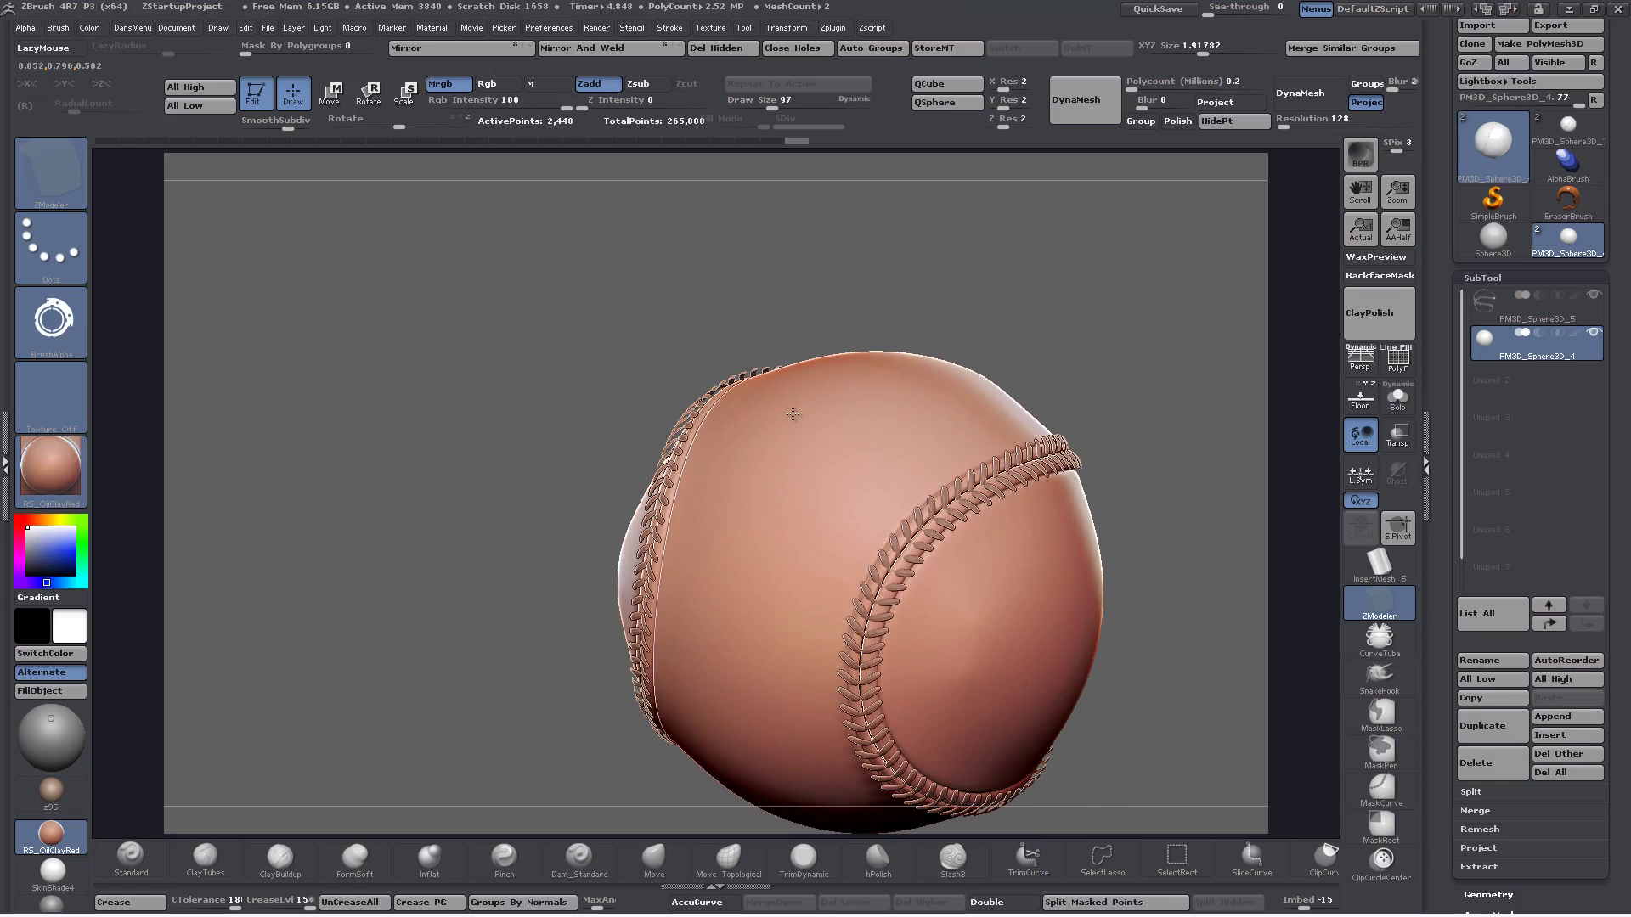
pyautogui.moveTo(793, 414); pyautogui.dragTo(782, 448)
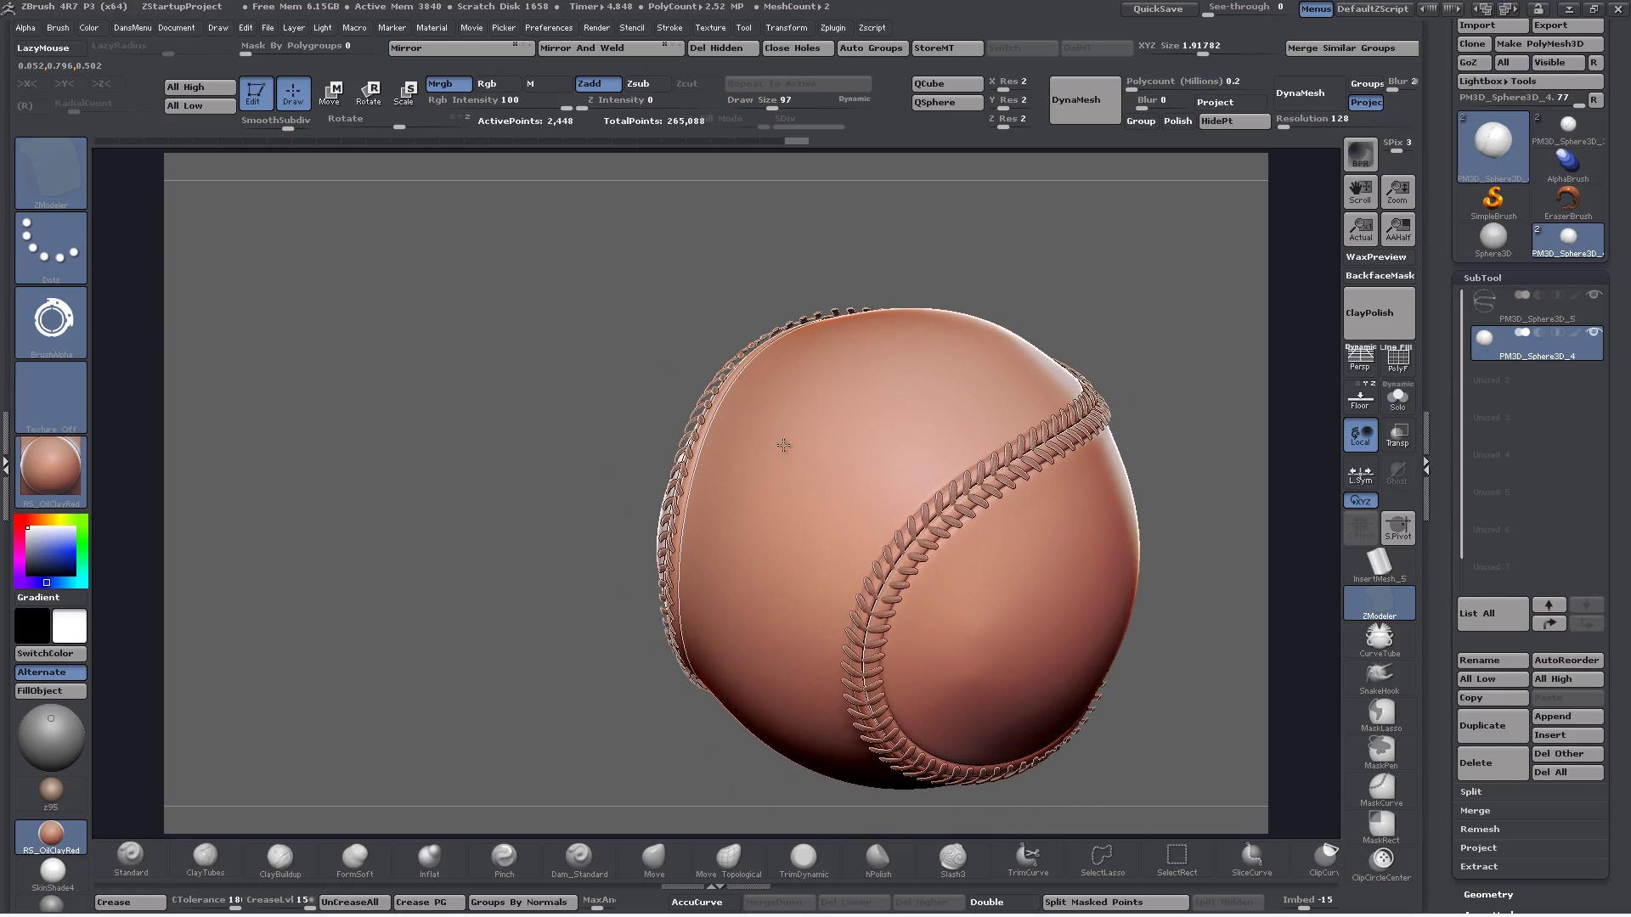
pyautogui.keyDown('alt'); pyautogui.moveTo(861, 393); pyautogui.dragTo(791, 432, button='right'); pyautogui.keyUp('alt')
pyautogui.moveTo(791, 432); pyautogui.dragTo(784, 433)
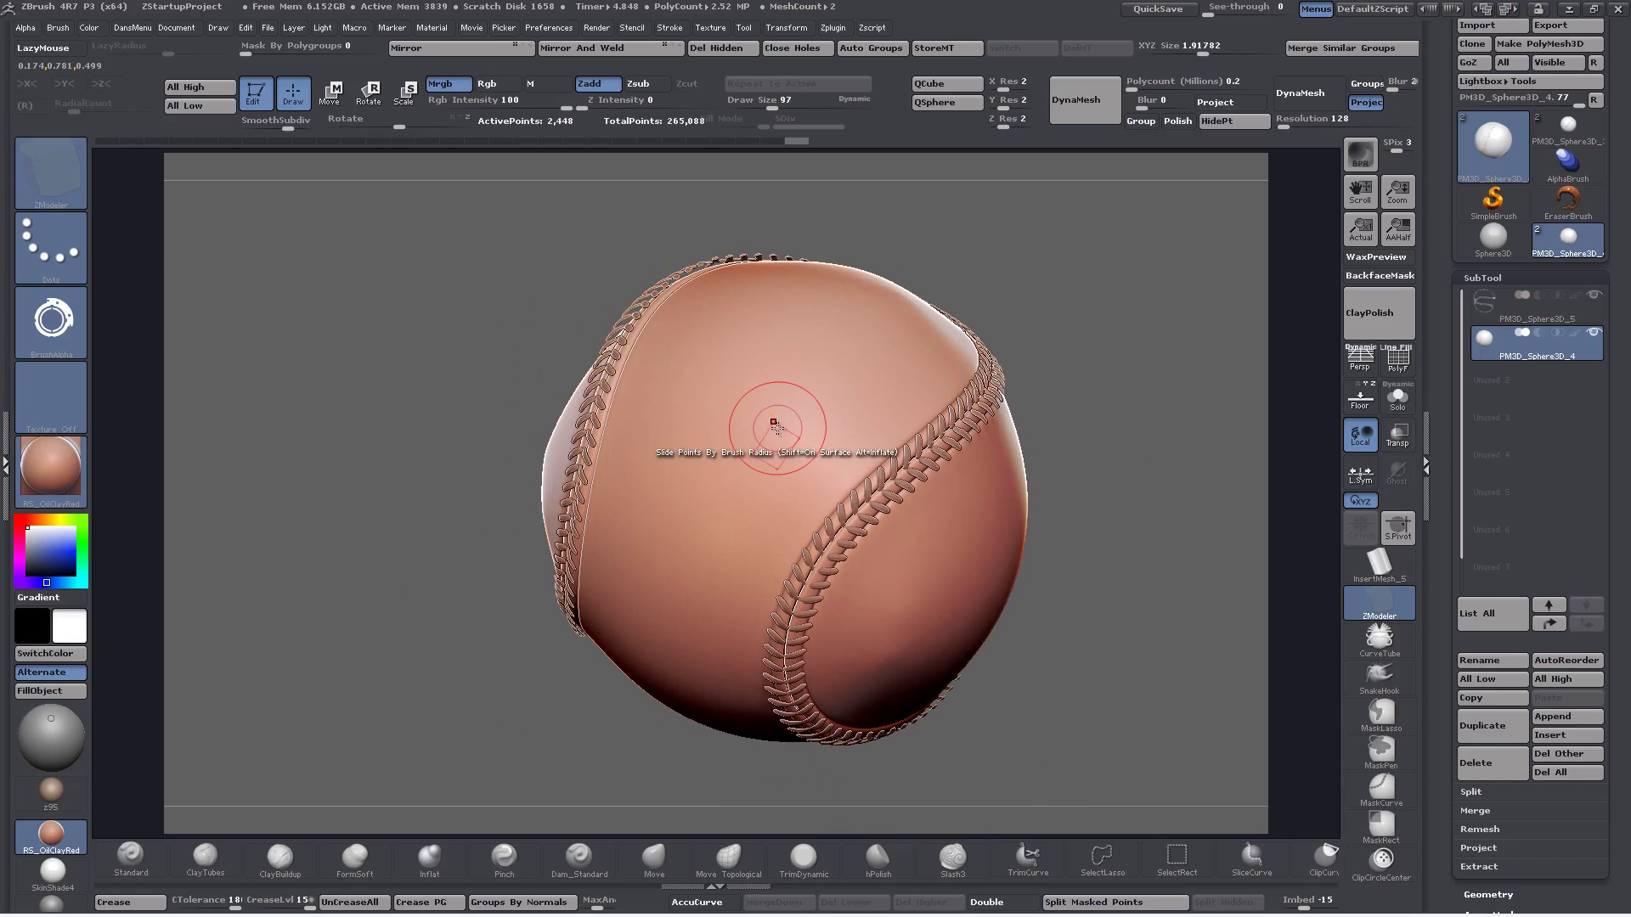
pyautogui.moveTo(772, 419)
pyautogui.mouseDown()
pyautogui.moveTo(753, 390)
pyautogui.moveTo(786, 422)
pyautogui.moveTo(769, 453)
pyautogui.moveTo(779, 411)
pyautogui.moveTo(808, 471)
pyautogui.moveTo(763, 408)
pyautogui.mouseUp()
pyautogui.moveTo(762, 408); pyautogui.dragTo(890, 362, button='right')
pyautogui.moveTo(890, 362); pyautogui.dragTo(1118, 584)
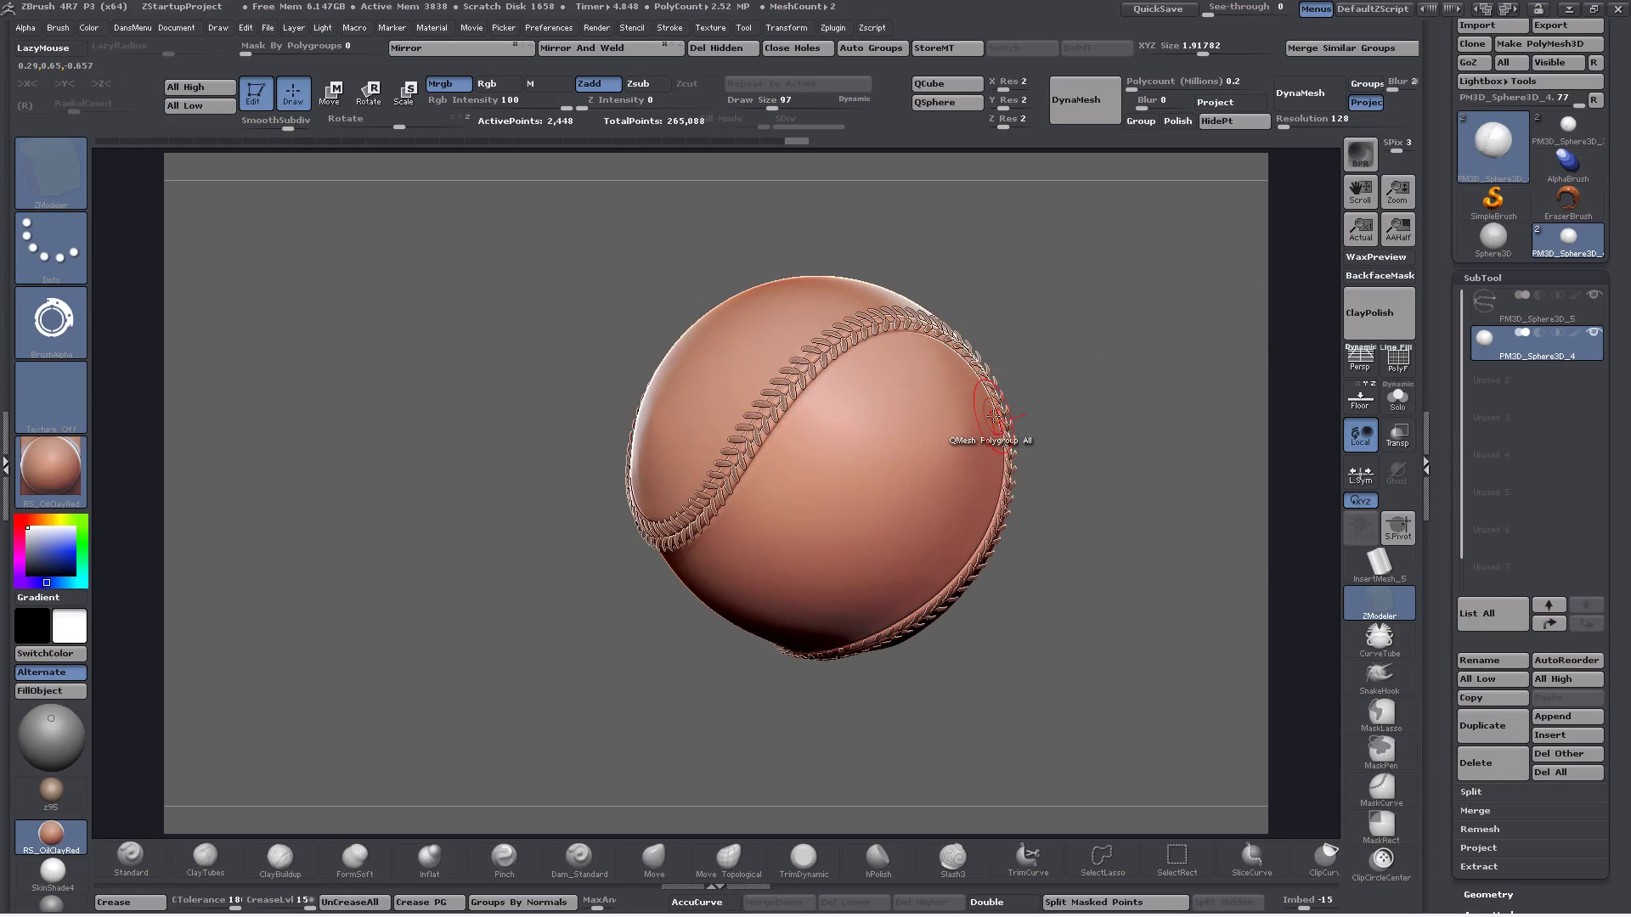
pyautogui.moveTo(1095, 409); pyautogui.dragTo(1099, 487)
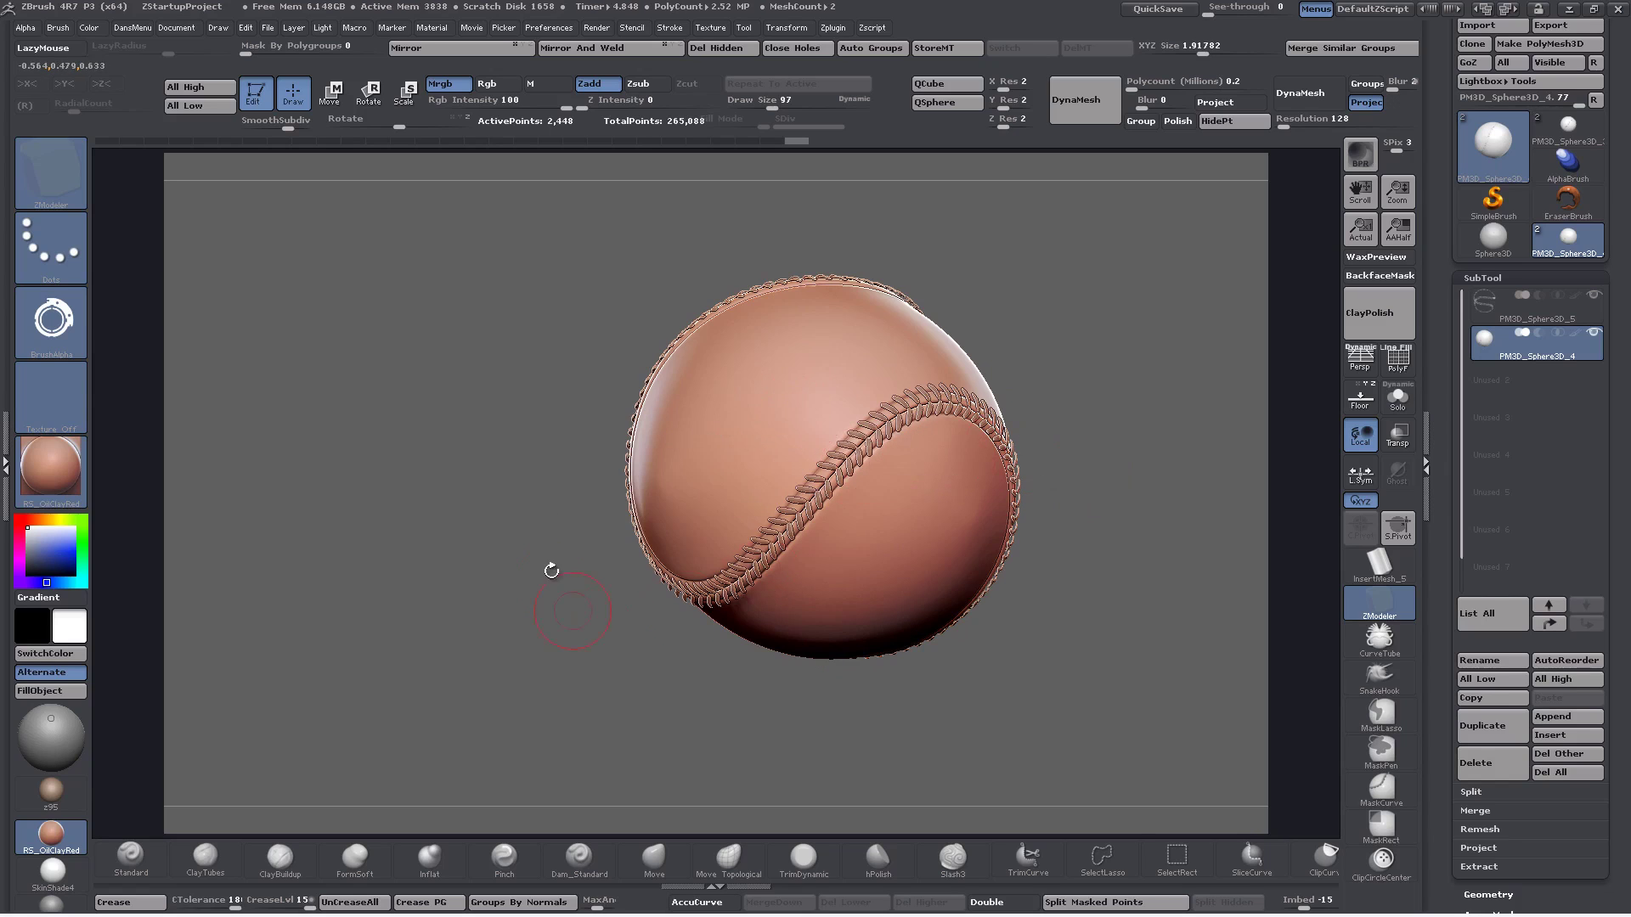
pyautogui.moveTo(1034, 320); pyautogui.dragTo(1026, 332)
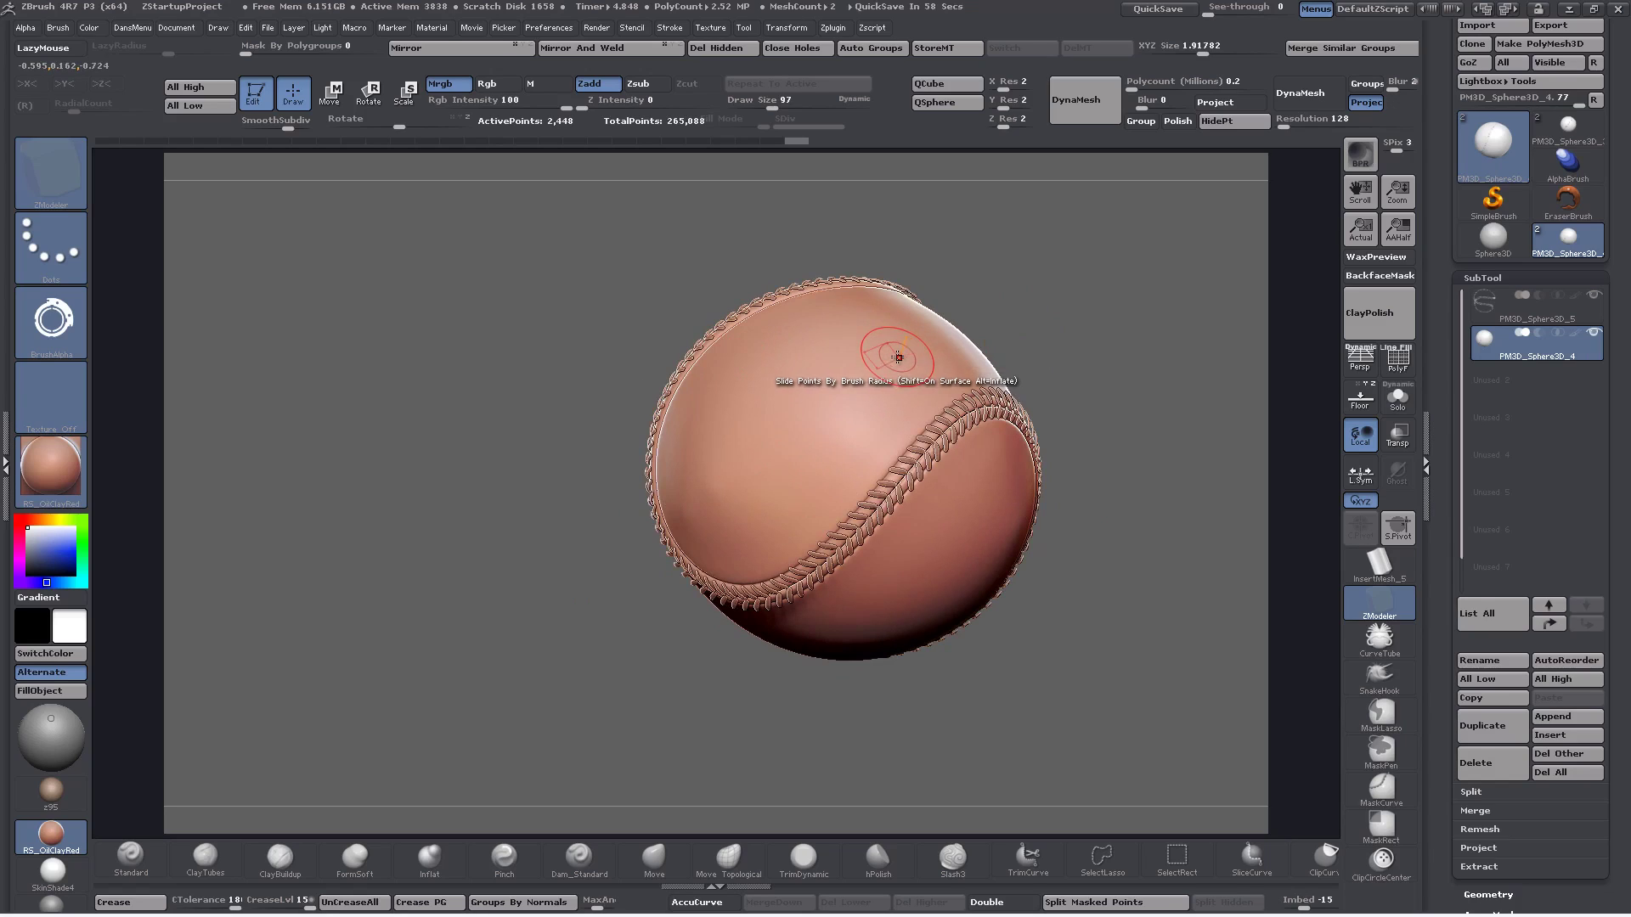
pyautogui.moveTo(993, 292); pyautogui.dragTo(748, 319)
pyautogui.moveTo(895, 422)
pyautogui.mouseDown(button='right')
pyautogui.moveTo(950, 455)
pyautogui.moveTo(902, 431)
pyautogui.mouseUp(button='right')
pyautogui.moveTo(902, 430)
pyautogui.mouseDown()
pyautogui.moveTo(884, 444)
pyautogui.moveTo(752, 364)
pyautogui.moveTo(883, 425)
pyautogui.moveTo(826, 413)
pyautogui.mouseUp()
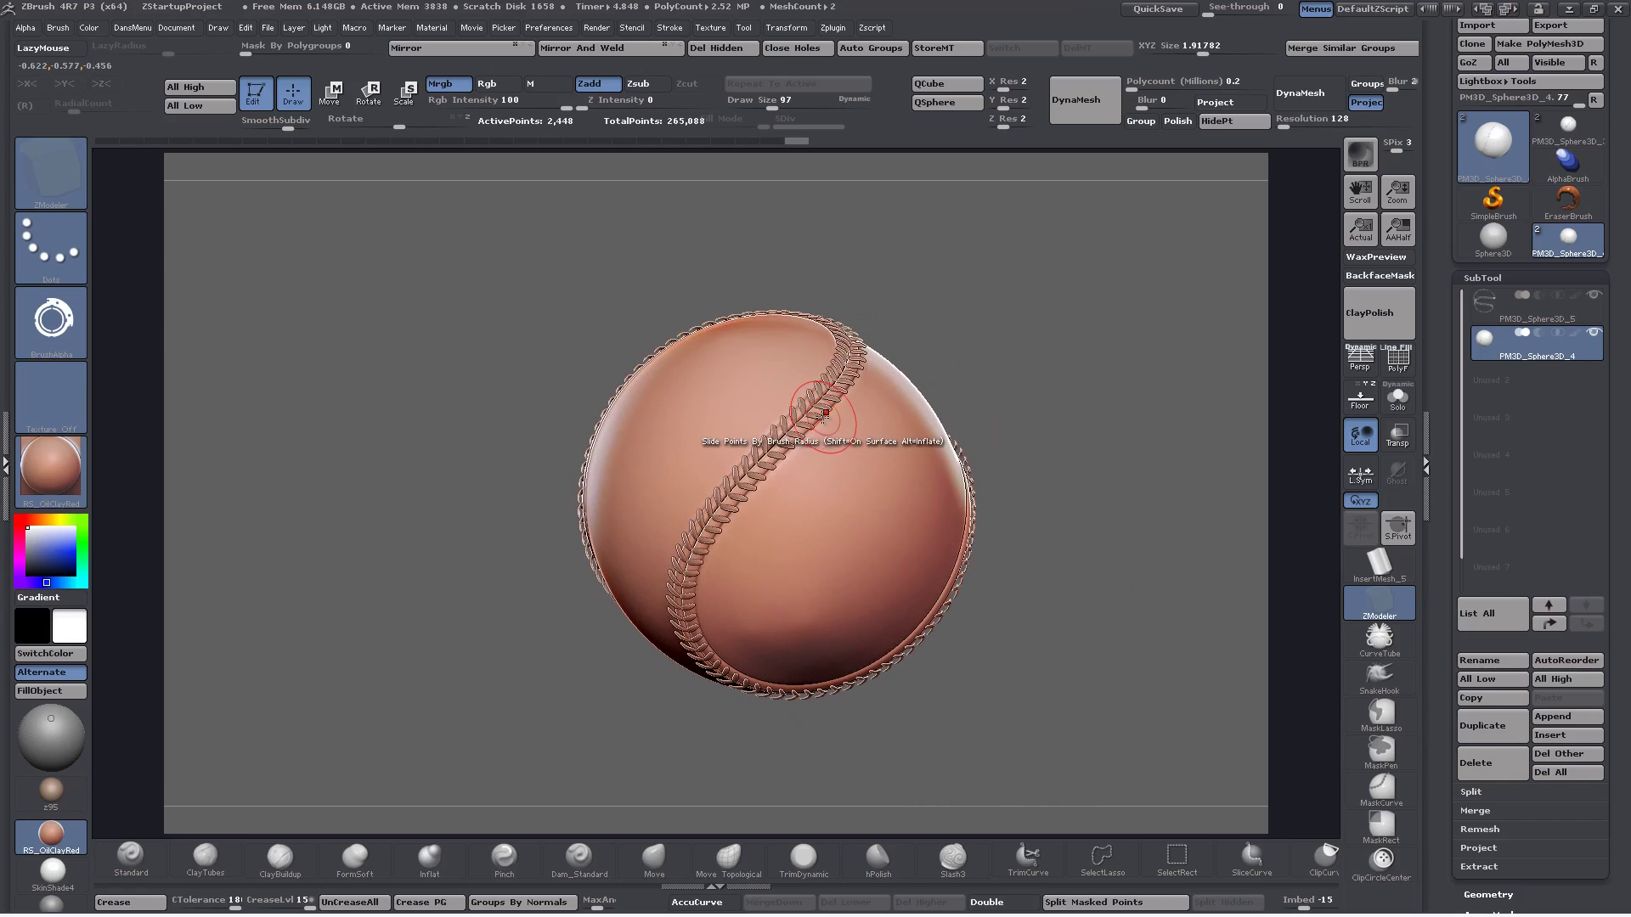
pyautogui.moveTo(994, 311); pyautogui.dragTo(981, 311)
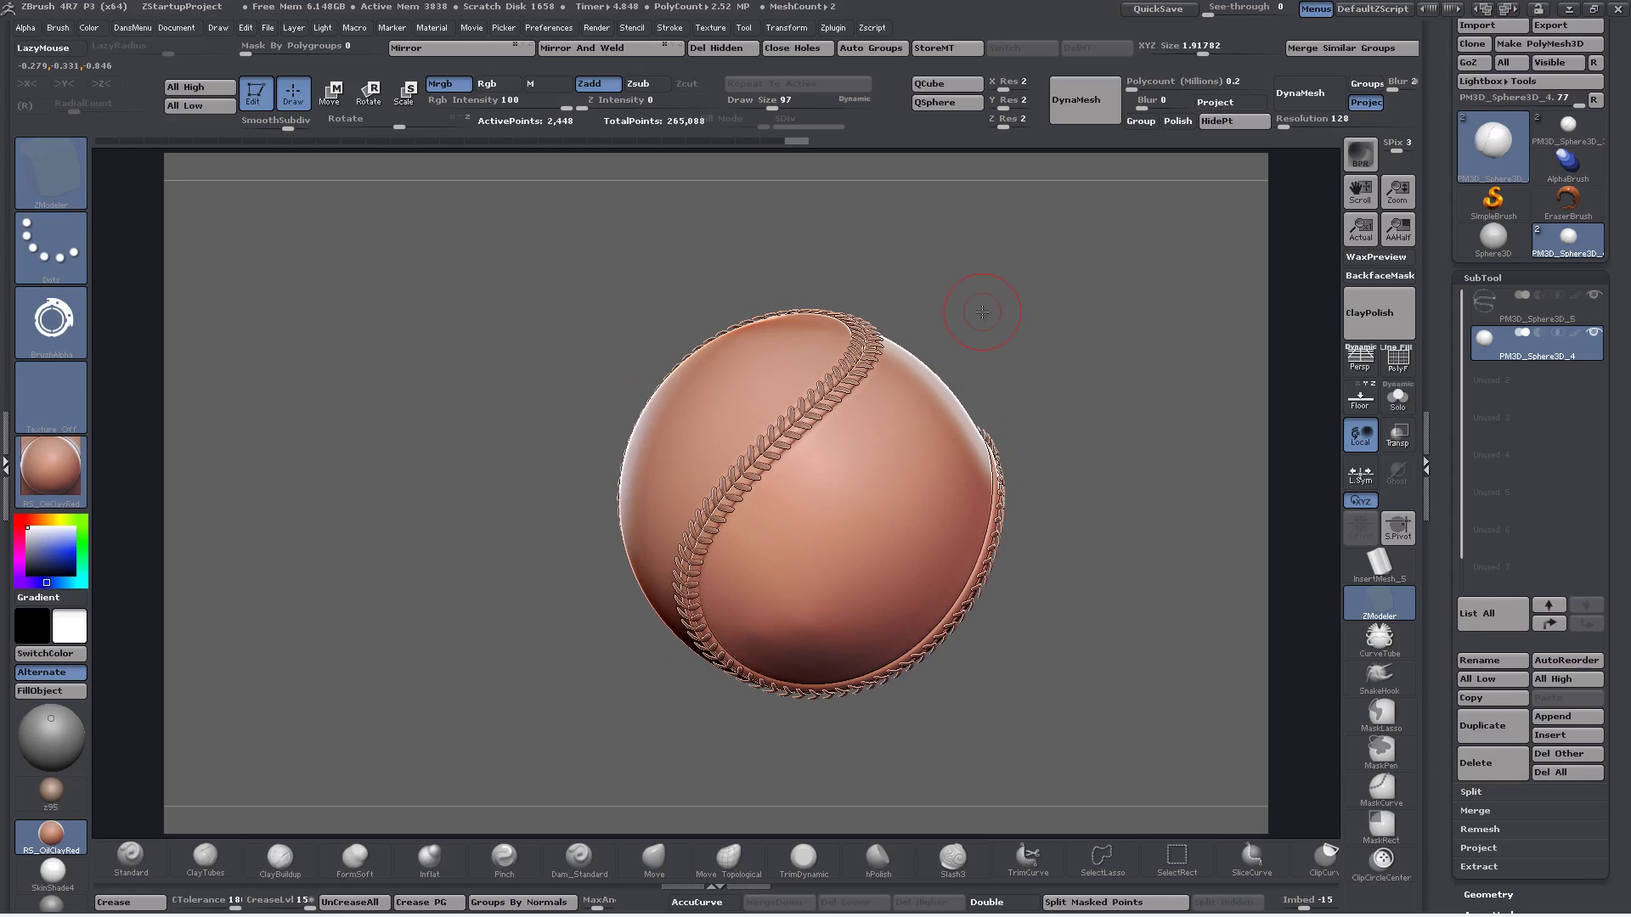